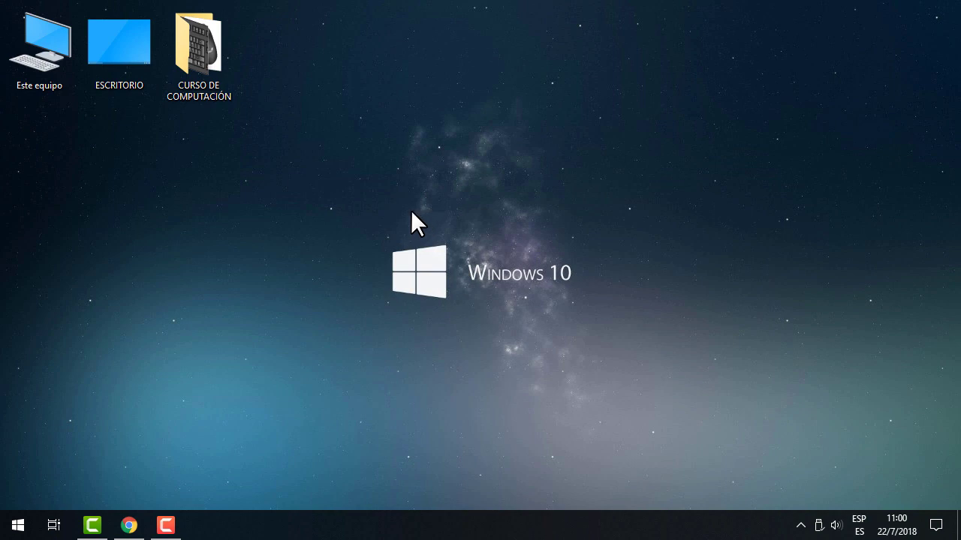
- Open the image 03-a.jpg from the Capítulo 1 folder inside CURSO DE COMPUTACIÓN
left_click(216, 51)
key("Return")
left_click(231, 109)
double_click(231, 116)
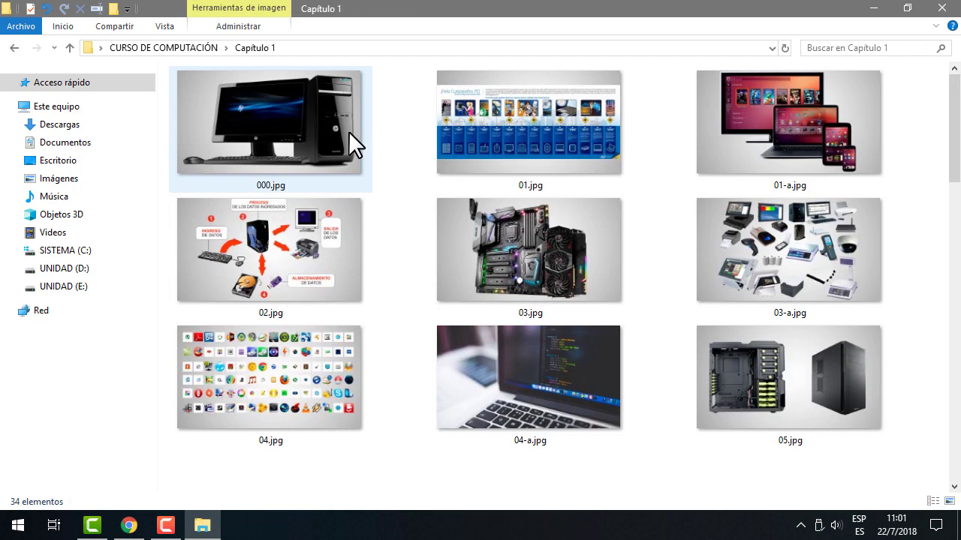
left_click(801, 267)
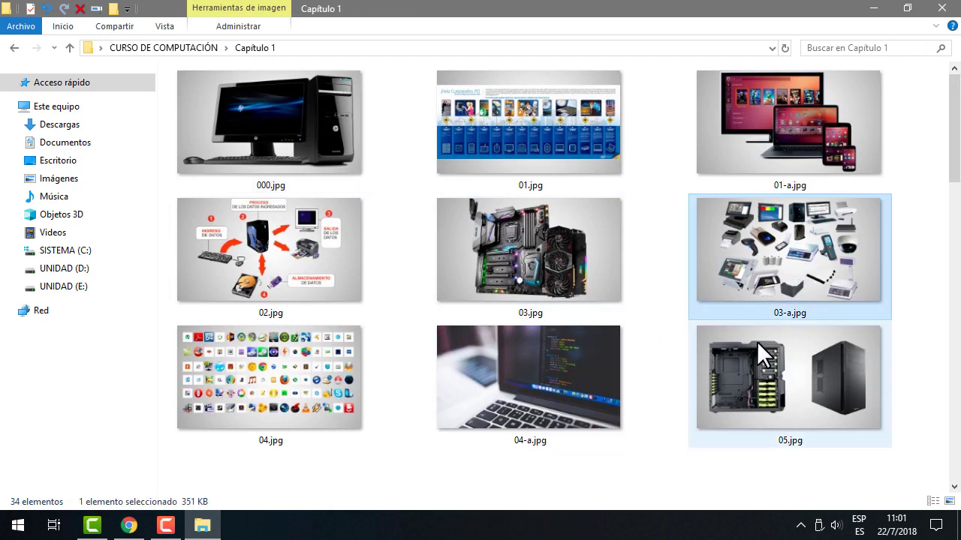
key("Return")
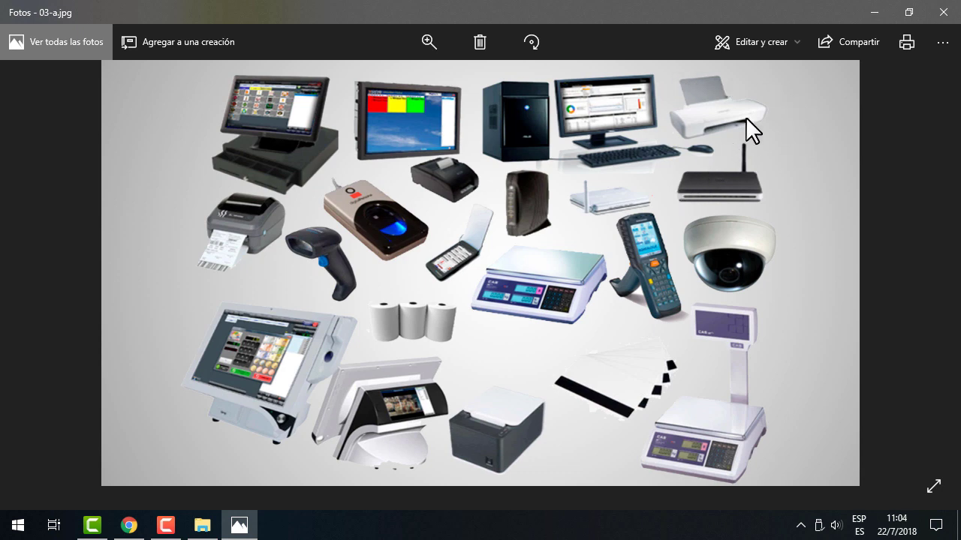
- Close the 03-a.jpg image and minimize the Capítulo 1 folder window to return to the desktop
left_click(939, 15)
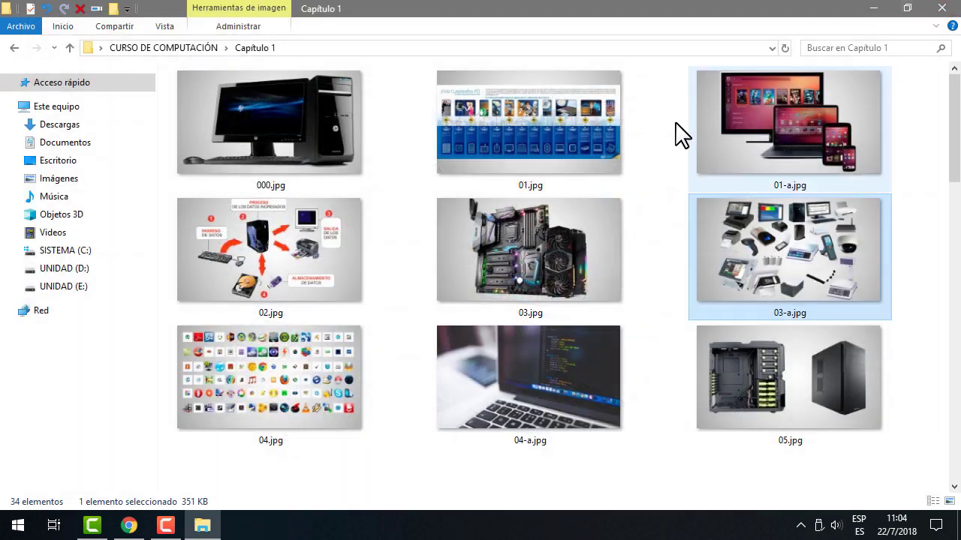
left_click(882, 9)
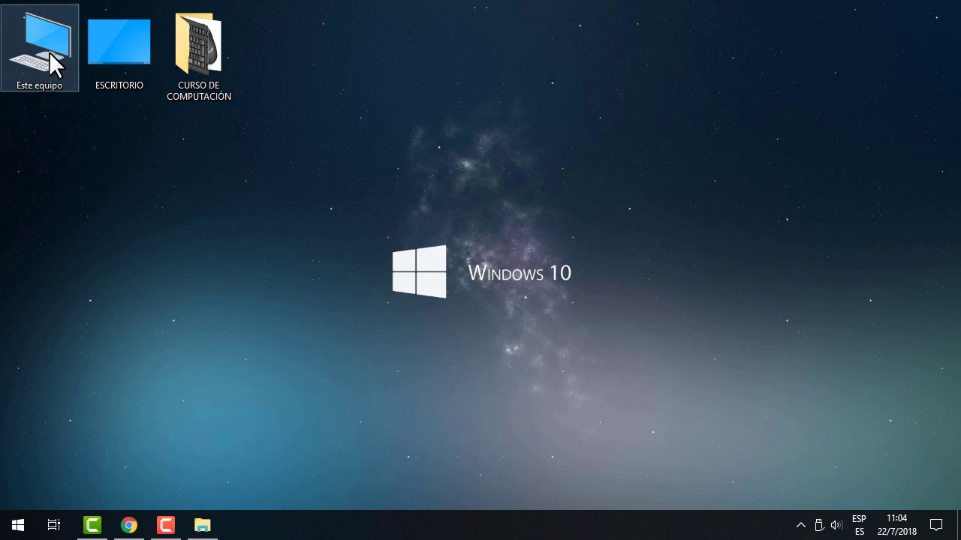
key("Right")
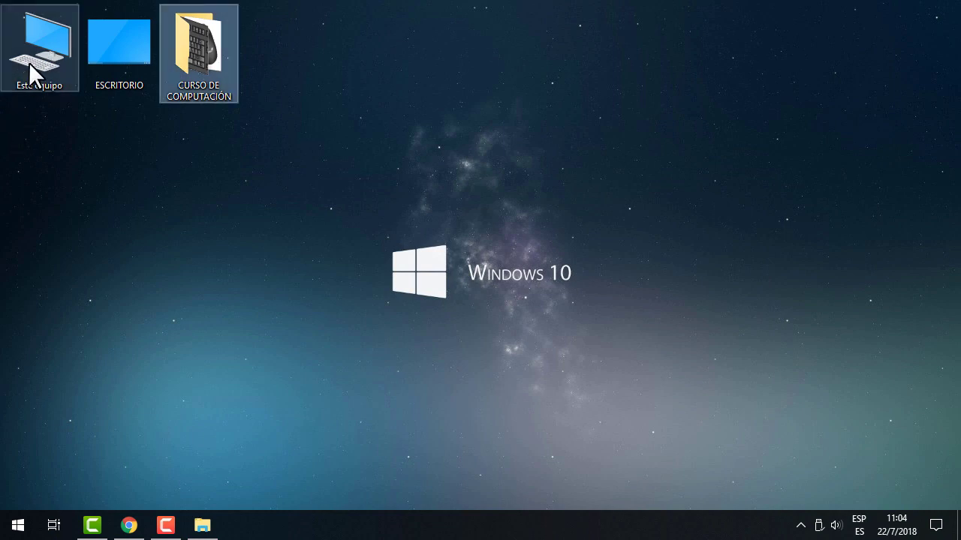
- Open Device Manager (Administrador de dispositivos) and move its window toward the middle of the desktop
right_click(18, 530)
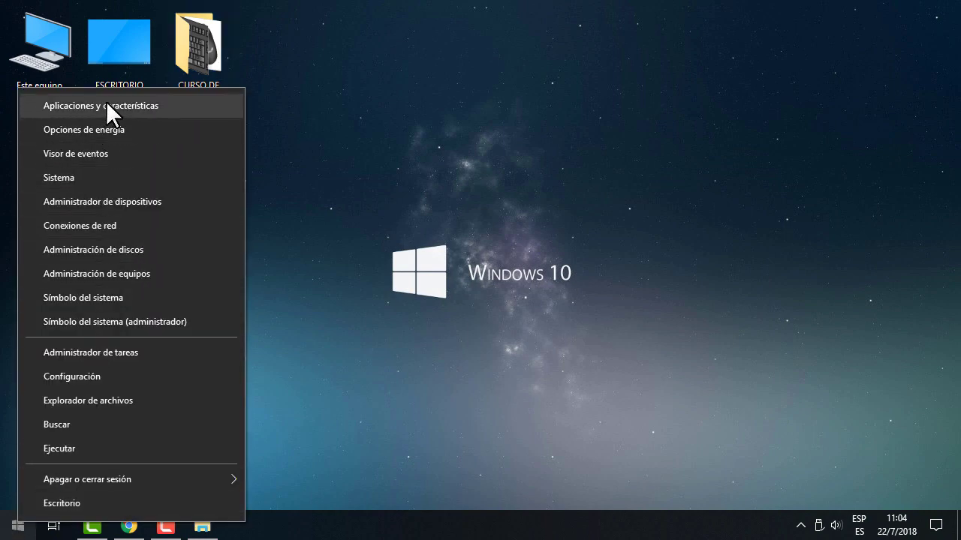
left_click(103, 201)
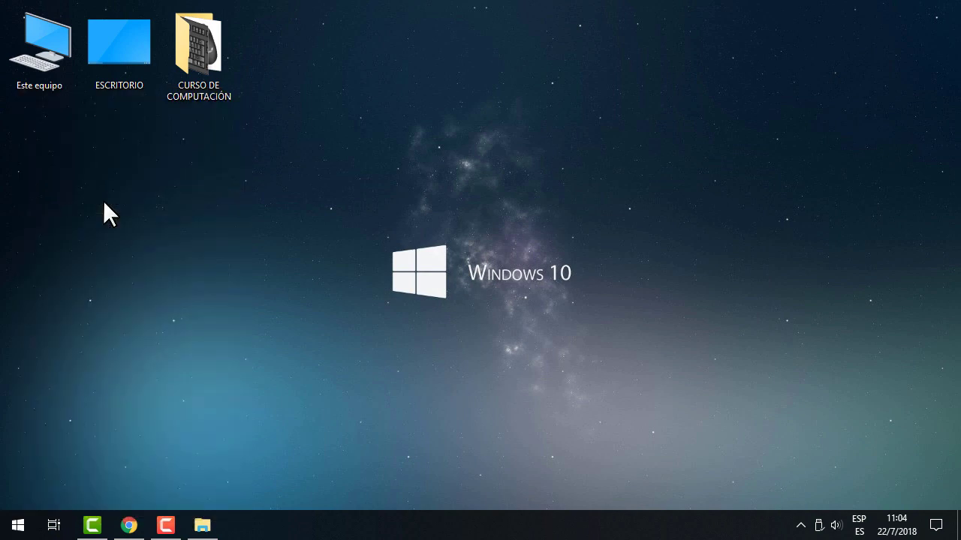
left_click_drag(382, 40, 562, 40)
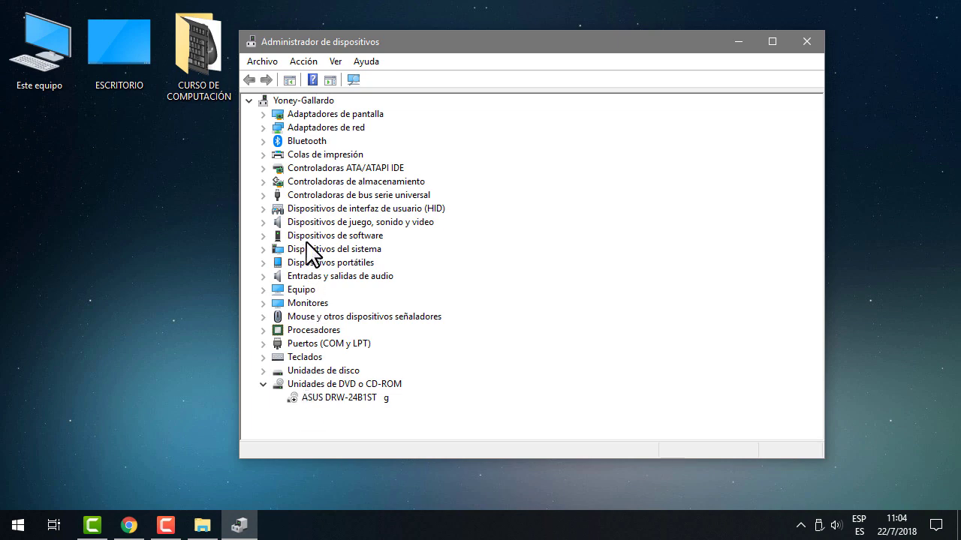
- Examine the graphics card listed under Adaptadores de pantalla and the actions available for it, leaving the category collapsed
left_click(263, 114)
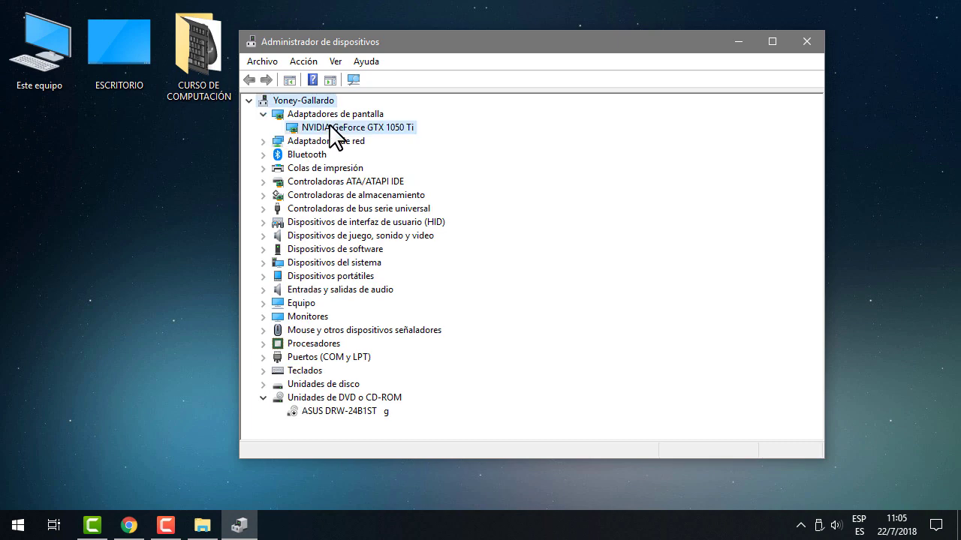
right_click(329, 127)
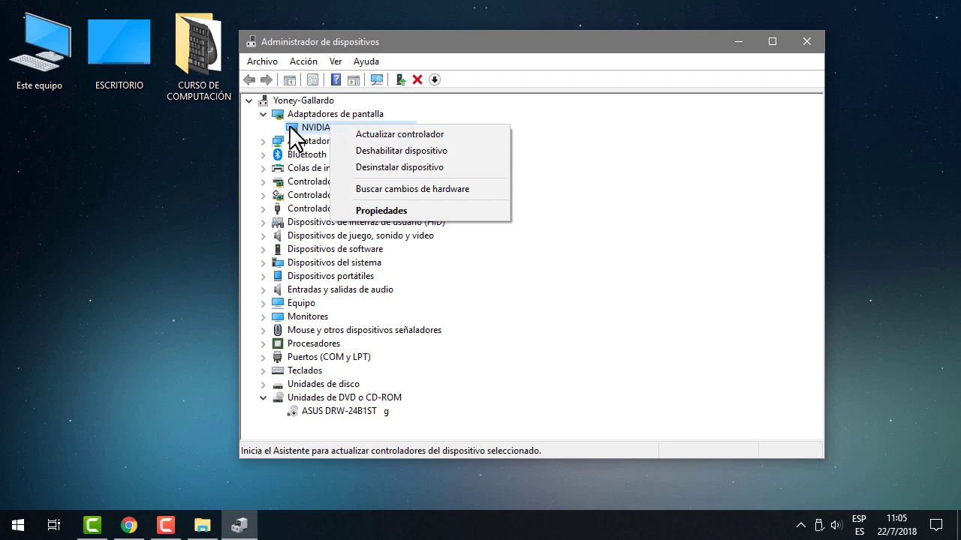
left_click(314, 127)
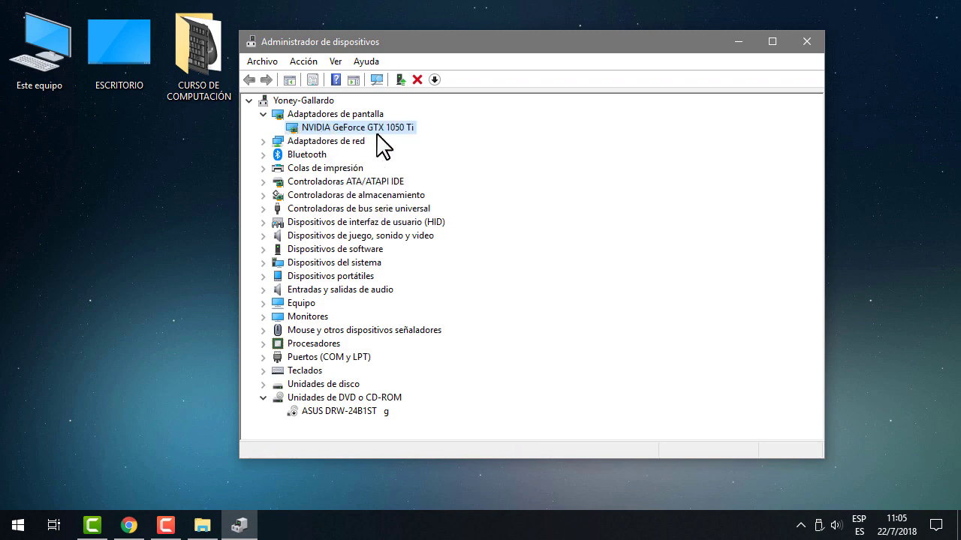
right_click(357, 128)
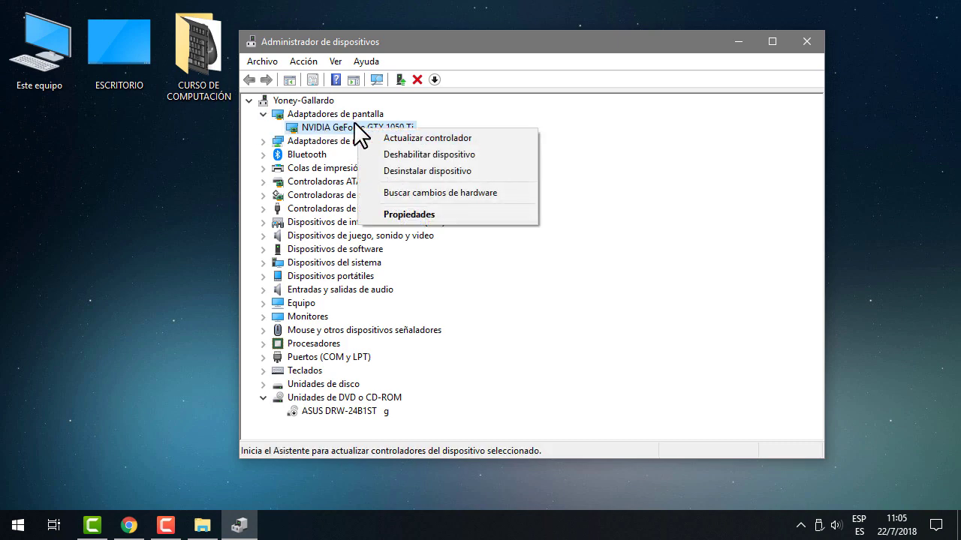
left_click(262, 114)
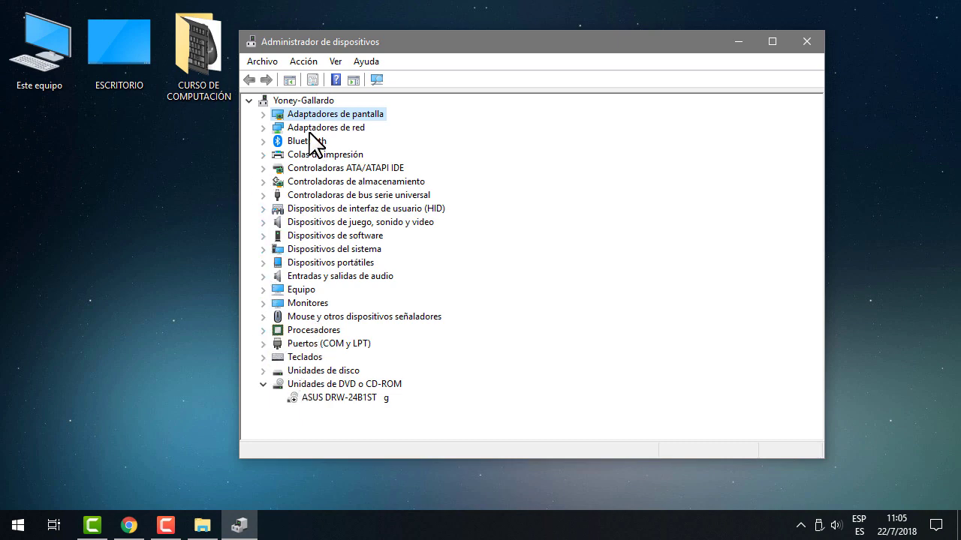
left_click(258, 114)
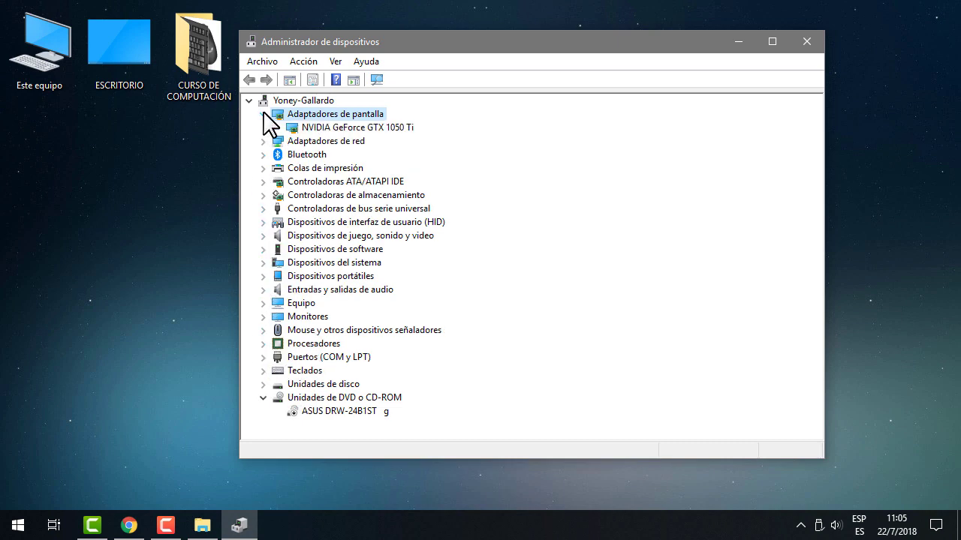
left_click(335, 127)
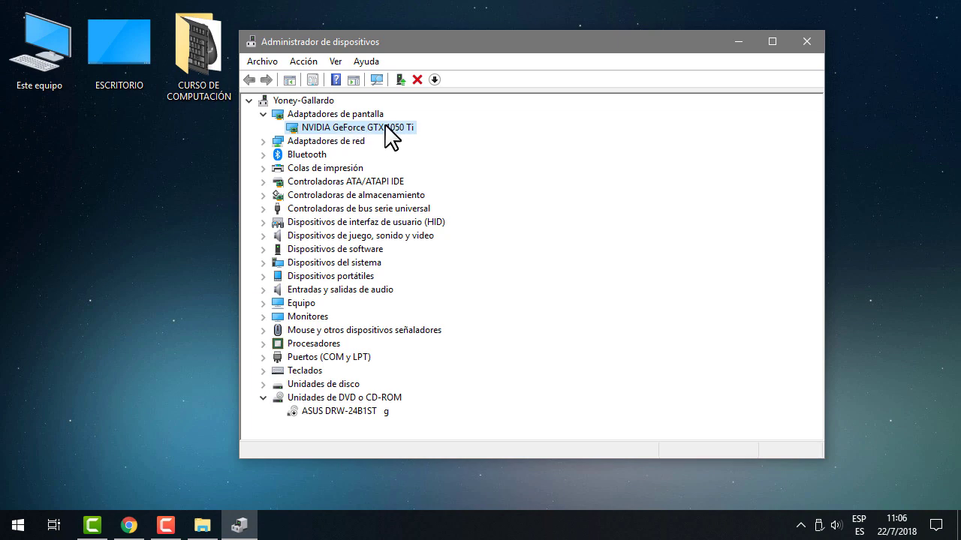
left_click(262, 113)
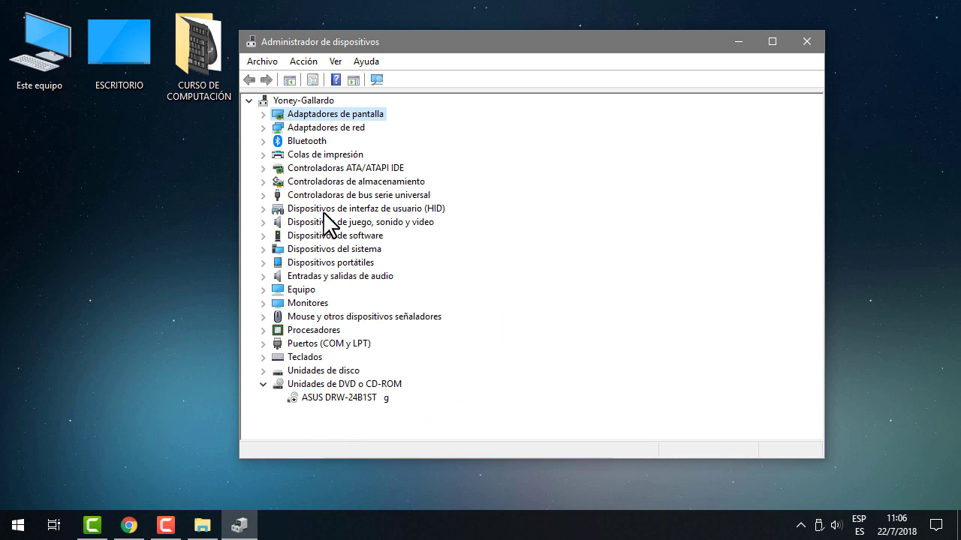
- Examine the devices under Dispositivos de juego, sonido y video and recheck the graphics card, collapsing both categories
left_click(262, 223)
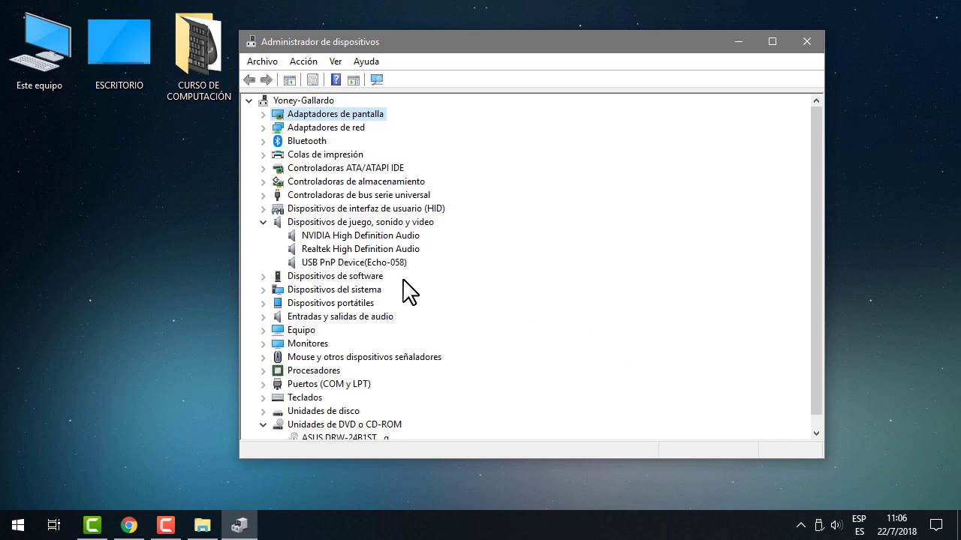
left_click(262, 222)
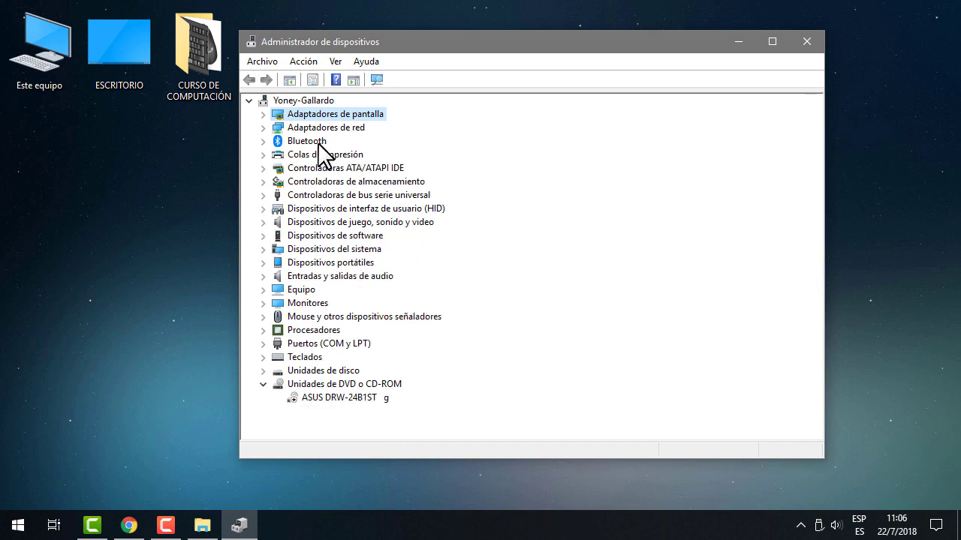
left_click(264, 114)
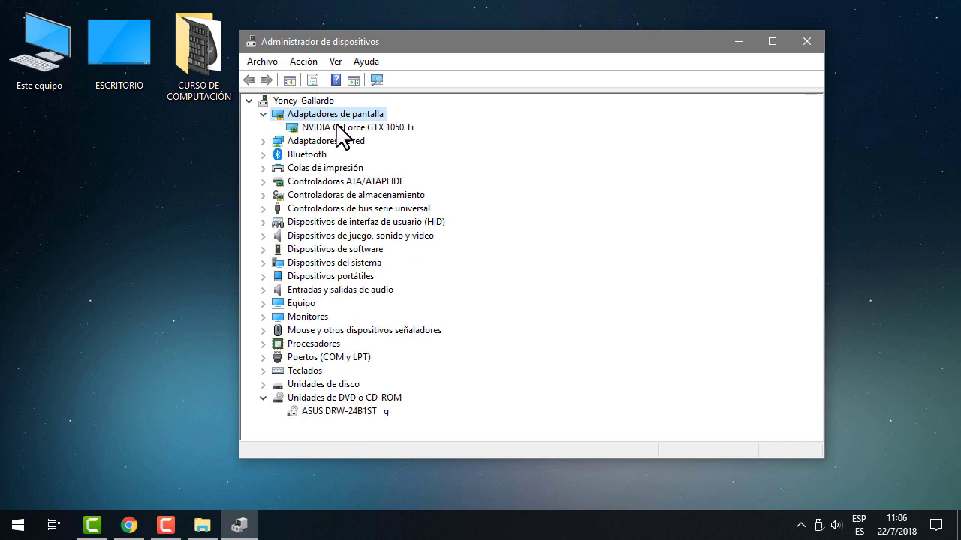
left_click(351, 127)
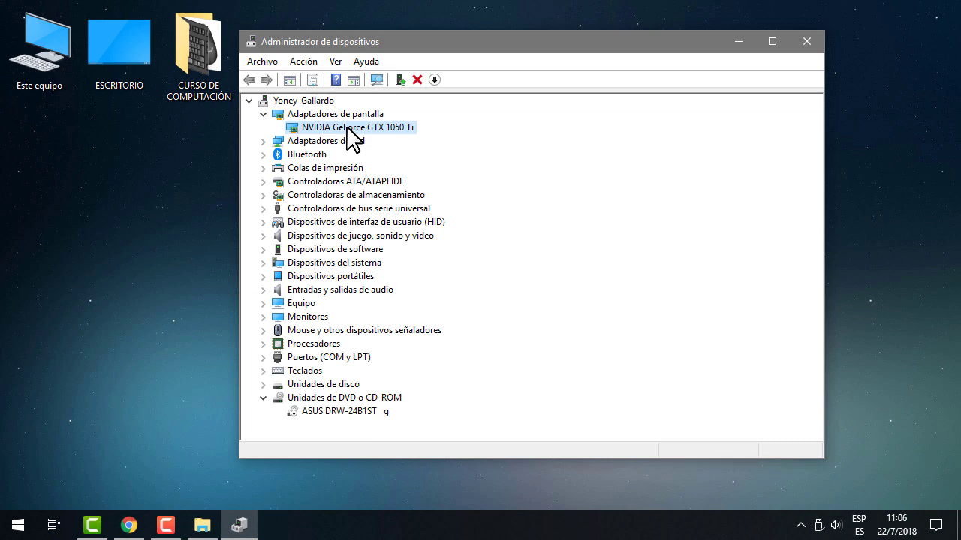
left_click(262, 114)
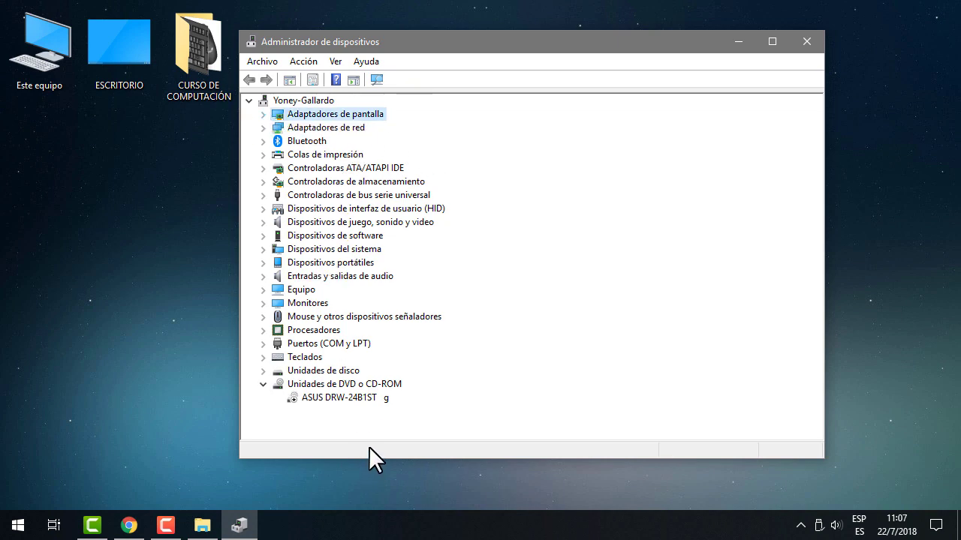
- Collapse the Unidades de DVD o CD-ROM category and close Device Manager
left_click(262, 384)
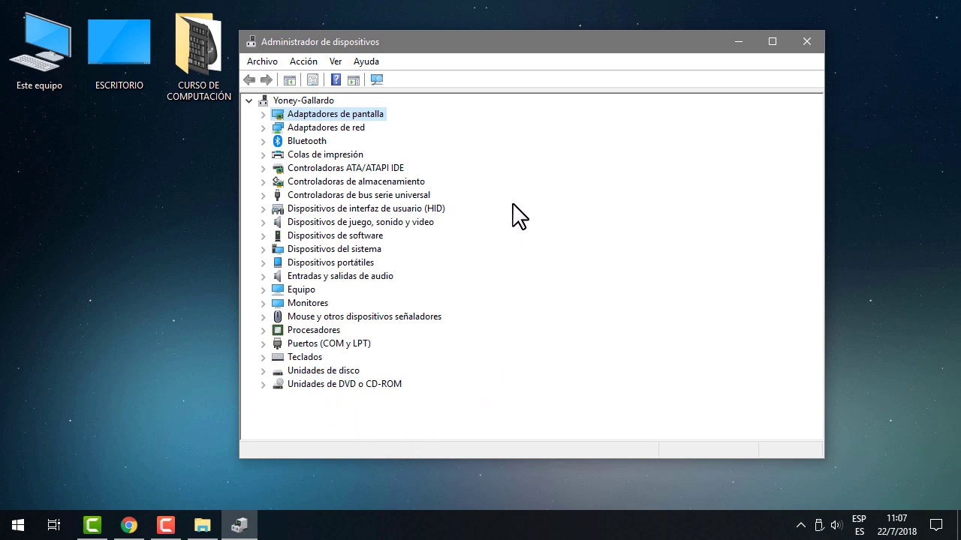
left_click_drag(577, 46, 593, 45)
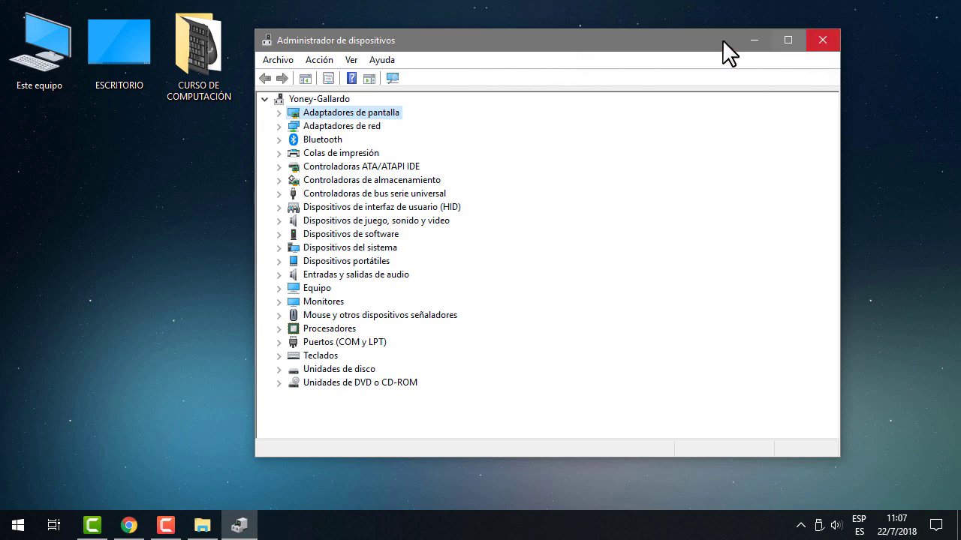
left_click(821, 48)
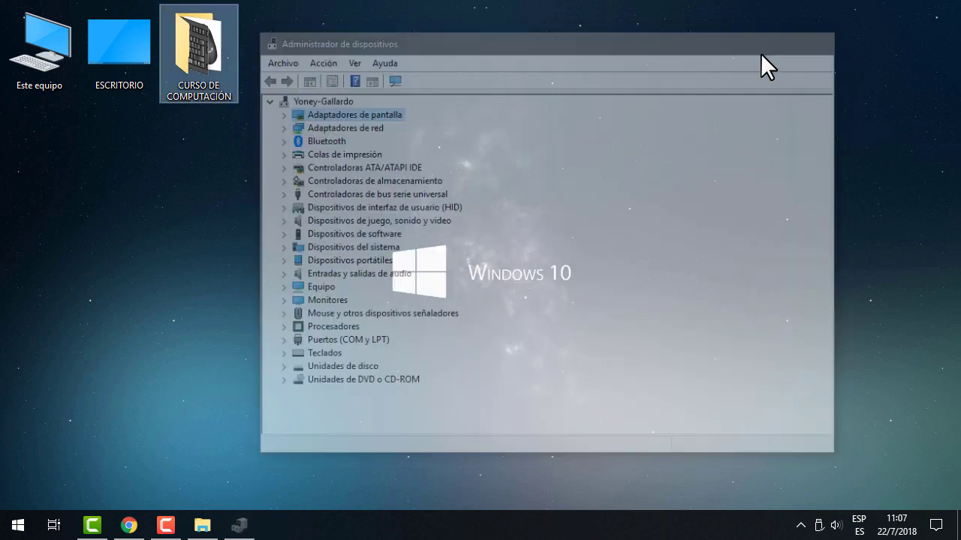
- Find the Run dialog (Ejecutar) and use it to launch the DirectX diagnostic tool with the command dxdiag
key("super")
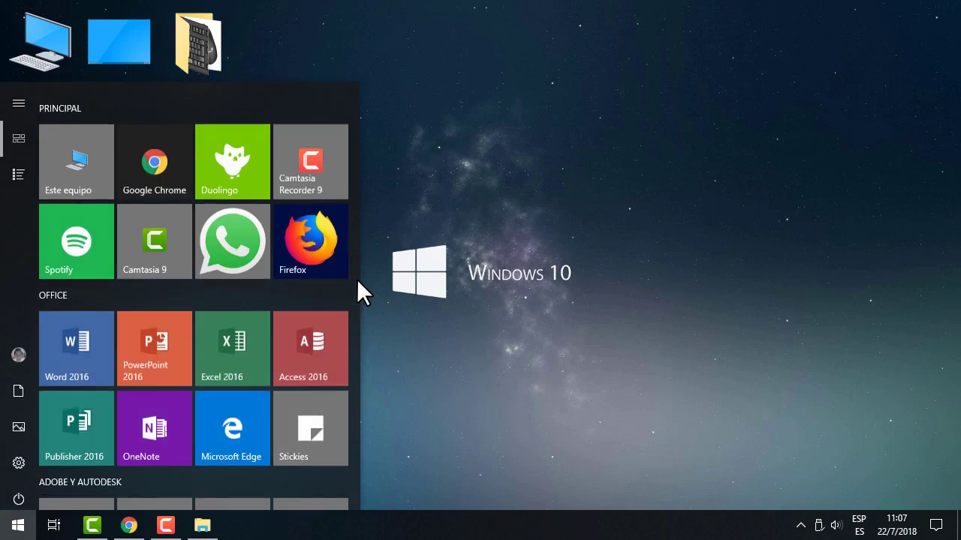
type("ejecutar")
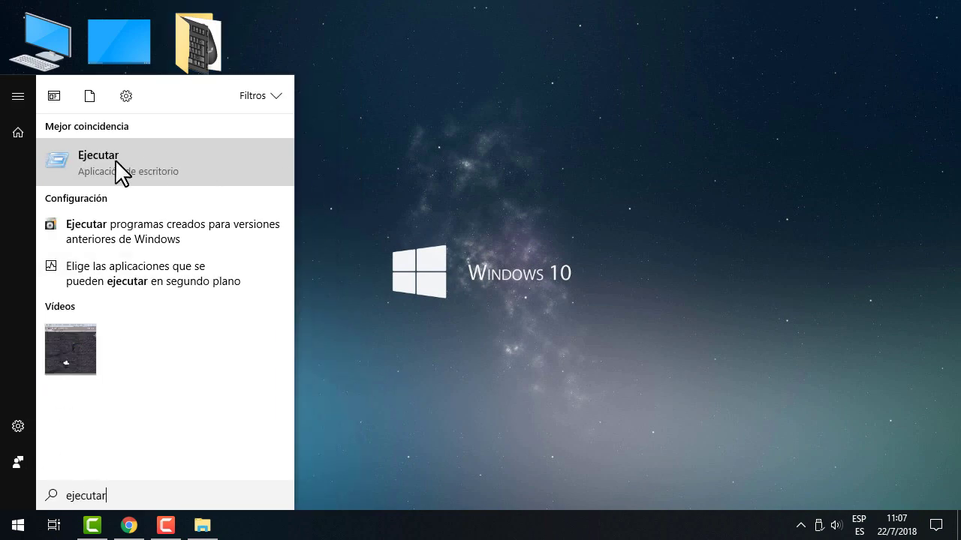
left_click(102, 159)
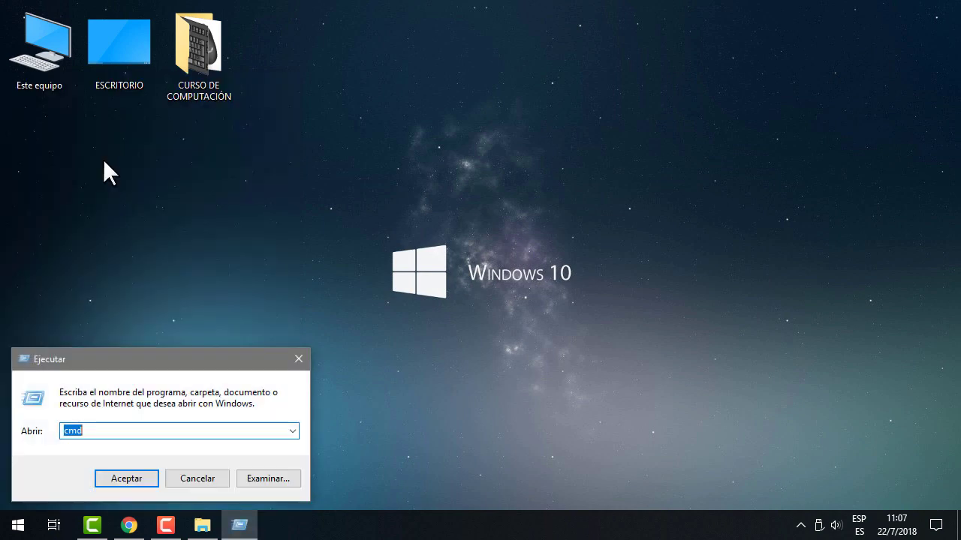
left_click_drag(183, 353, 477, 321)
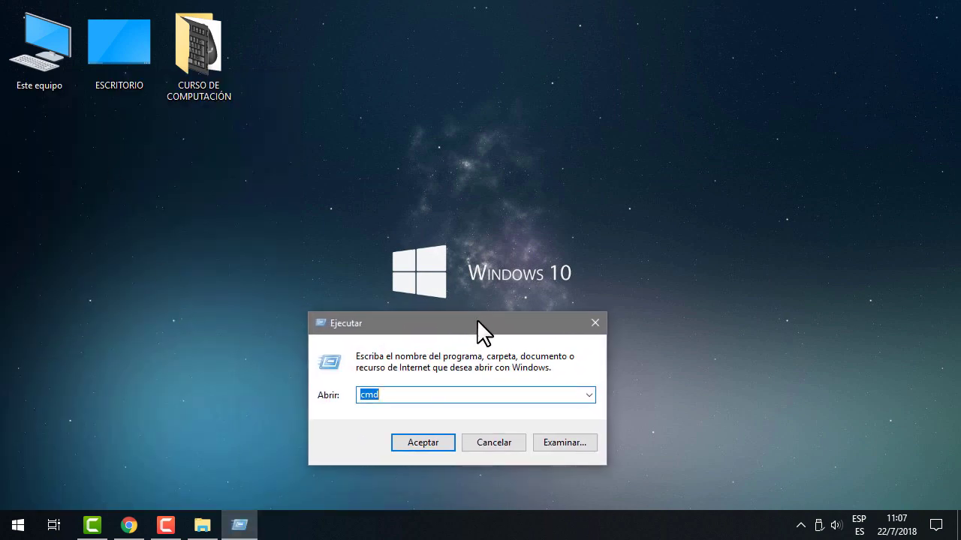
type("dxdiag")
key("Return")
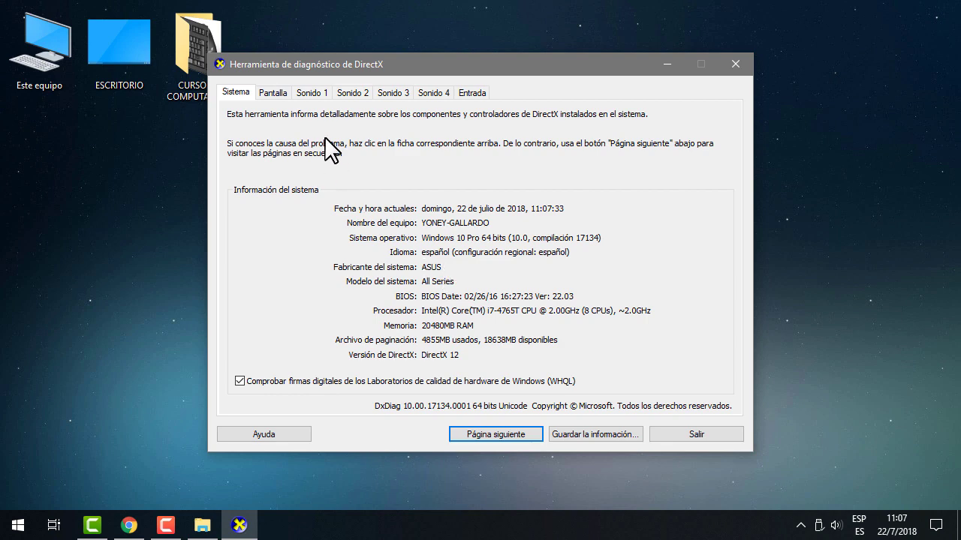
- Review the display, sound and input device pages of the DirectX diagnostic tool, dismiss the antivirus notification, and return to the system information
left_click(271, 93)
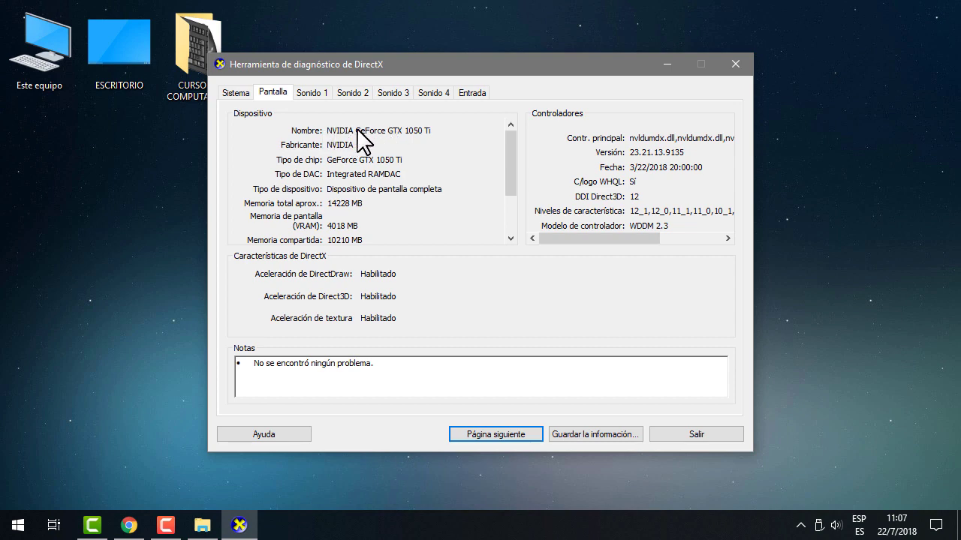
left_click(322, 96)
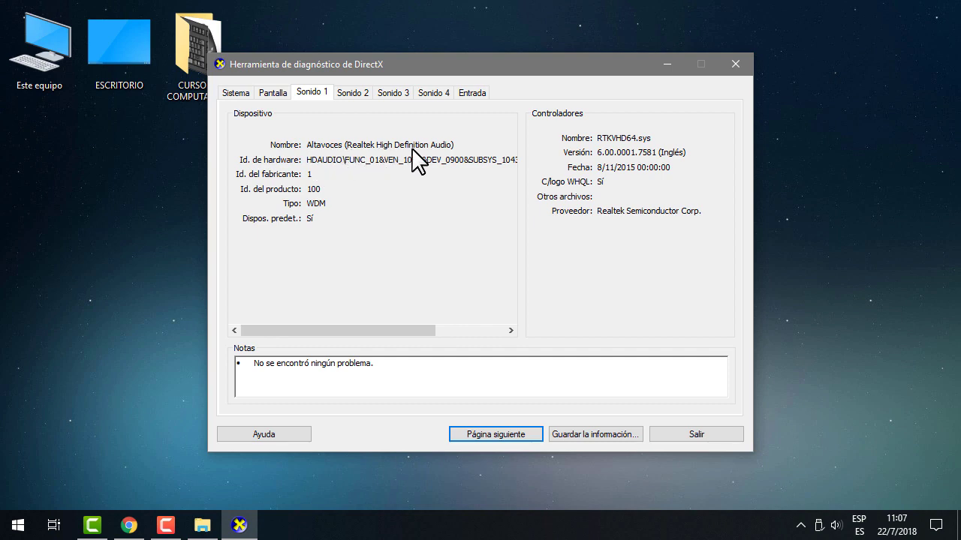
left_click(356, 95)
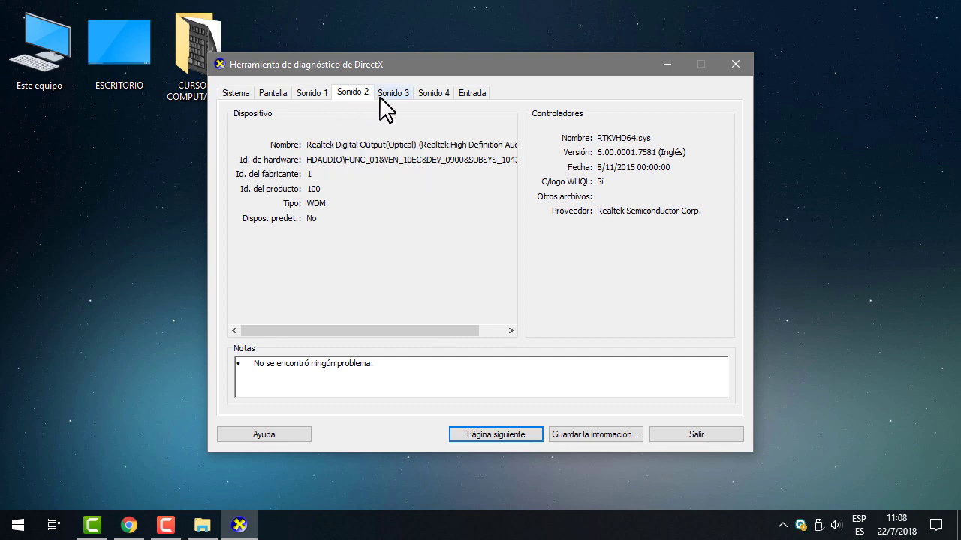
left_click(394, 95)
left_click(434, 96)
left_click(472, 96)
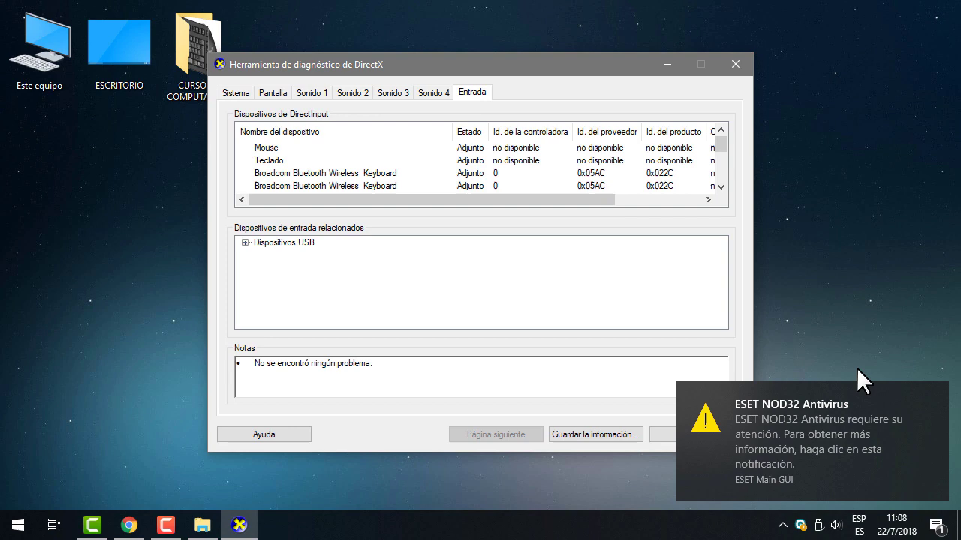
left_click(937, 394)
left_click(237, 95)
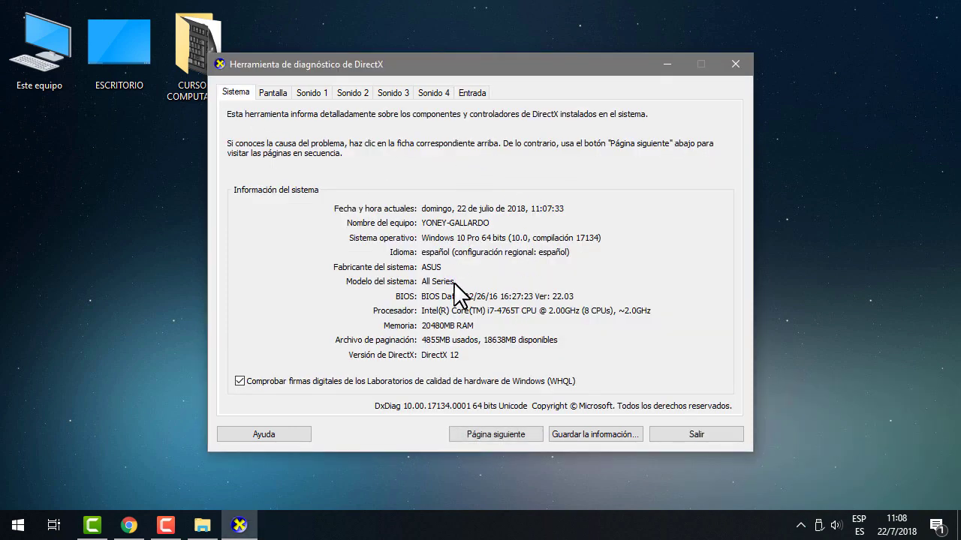
- Exit the DirectX diagnostic tool, reopen Device Manager to review its list of device categories, and close it
left_click(700, 435)
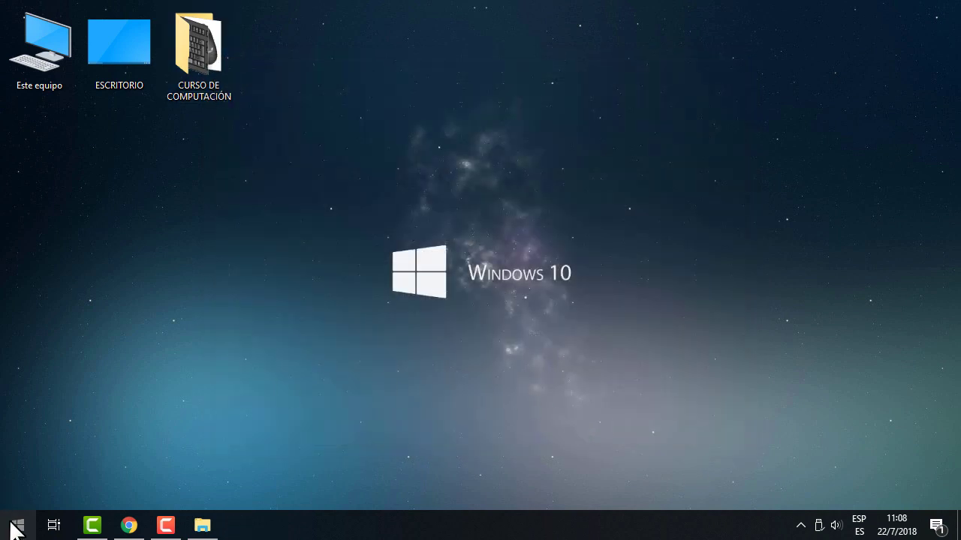
right_click(17, 530)
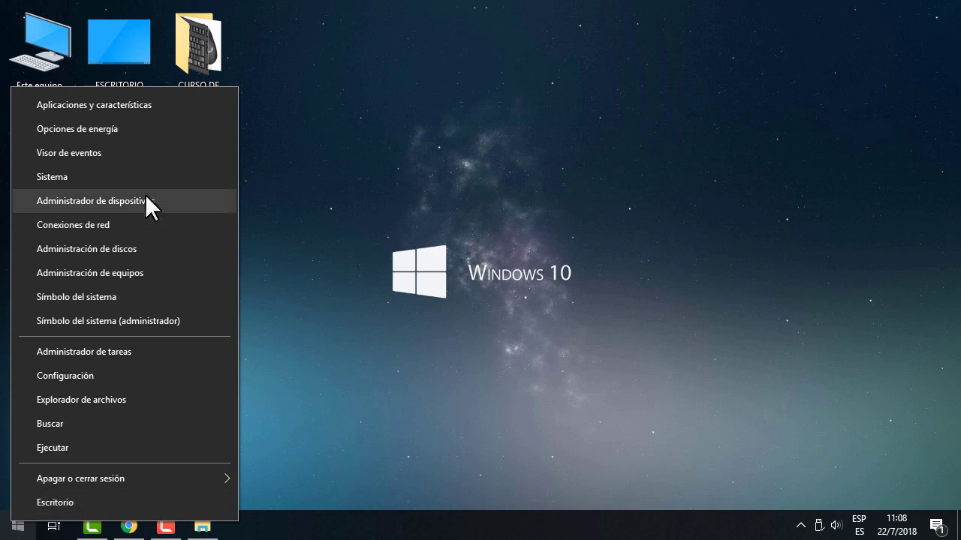
left_click(105, 200)
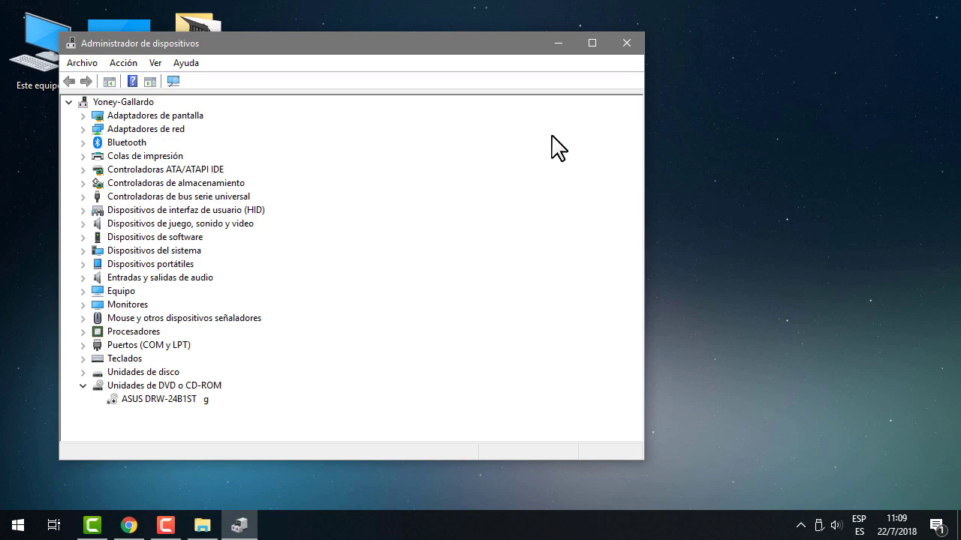
left_click(636, 49)
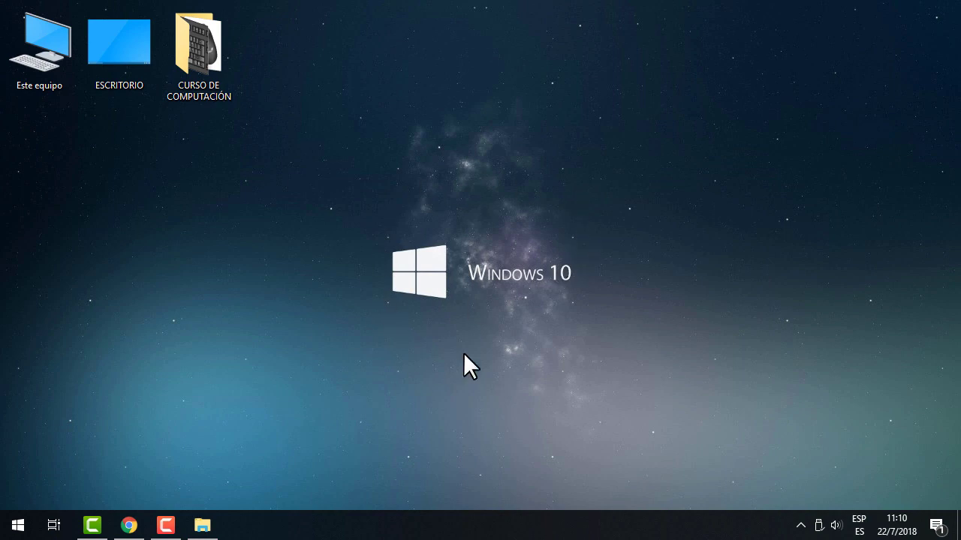
right_click(390, 165)
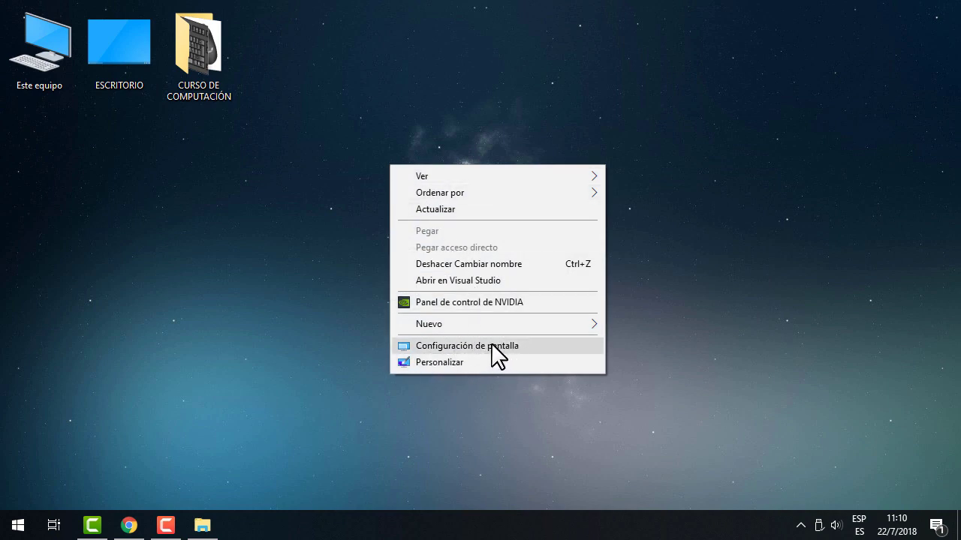
left_click(317, 279)
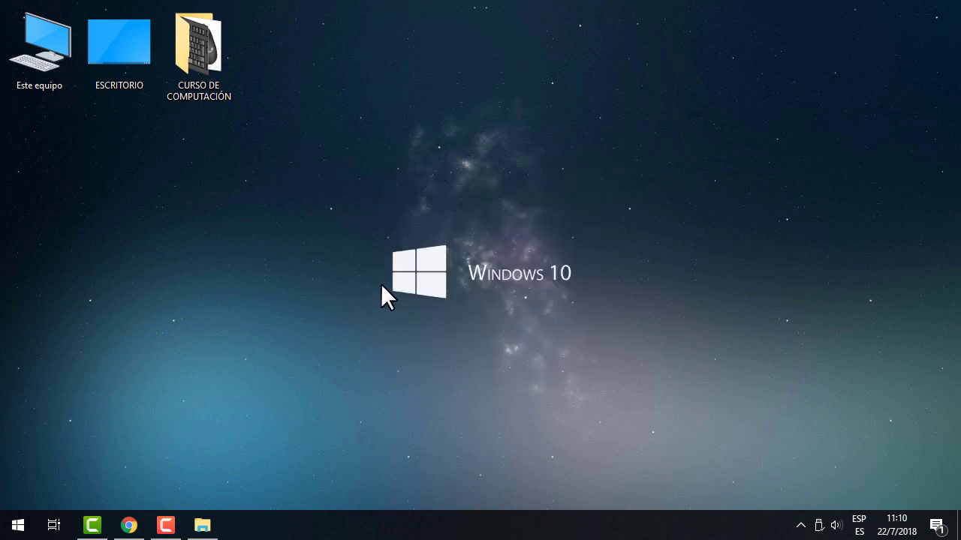
left_click(187, 53)
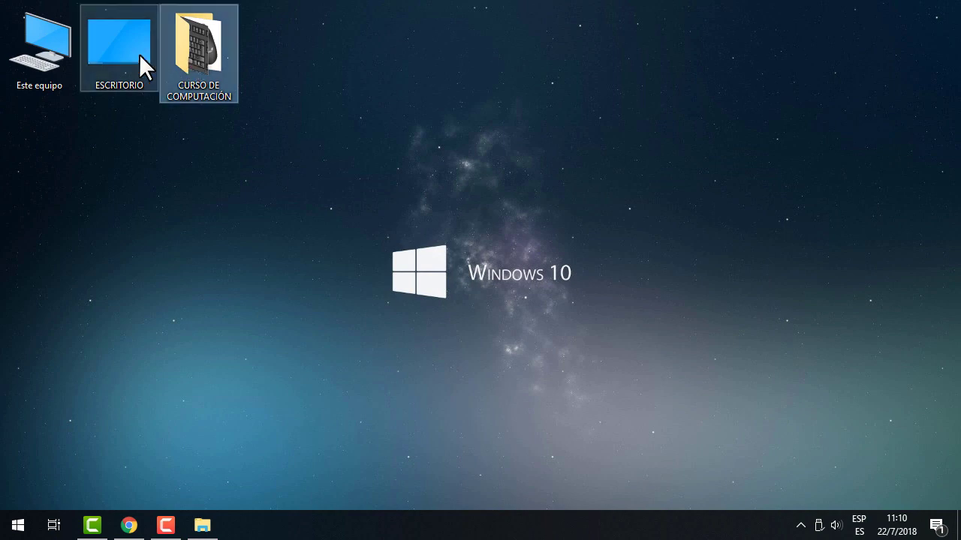
left_click(120, 54)
left_click(35, 53)
left_click(193, 56)
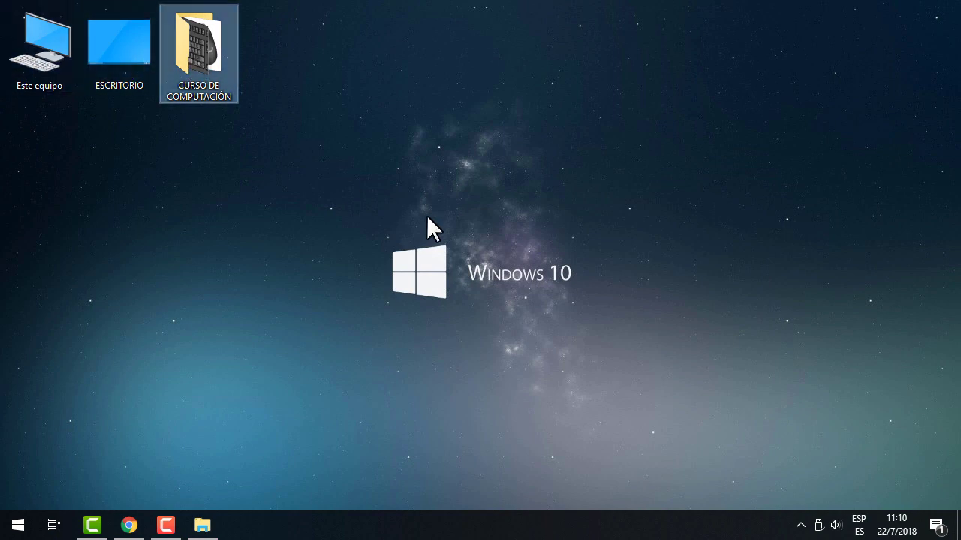
left_click(436, 225)
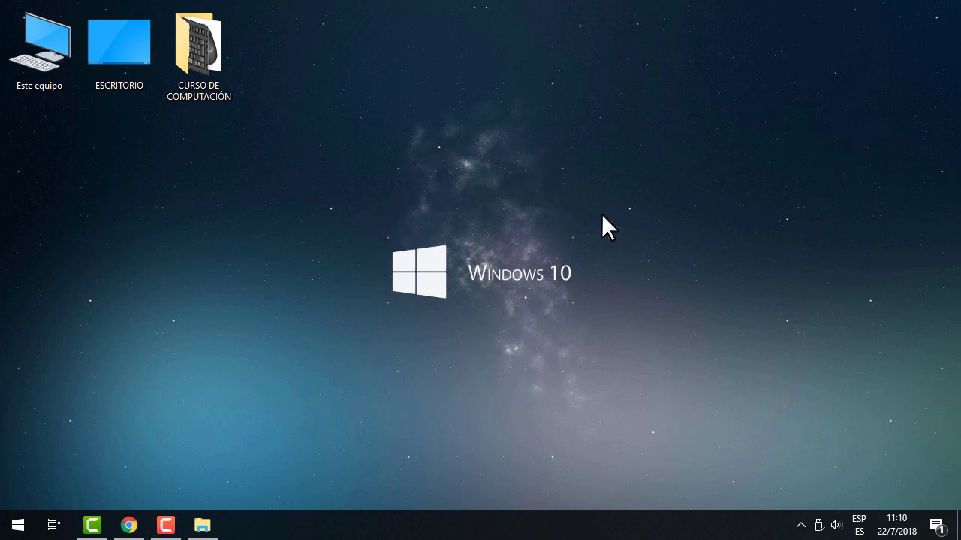
- Open the desktop's display settings and look through the available screen resolutions up to the recommended one, choosing none
right_click(448, 188)
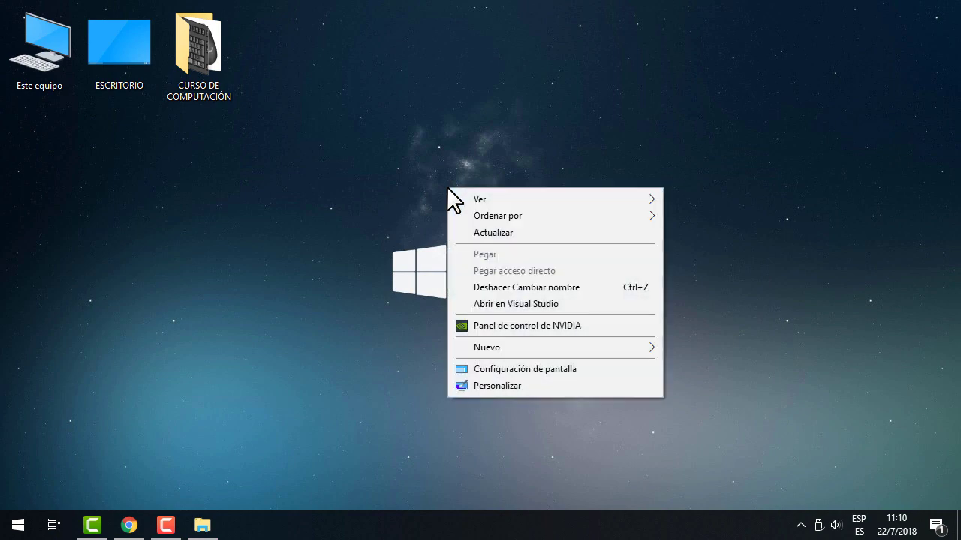
left_click(523, 370)
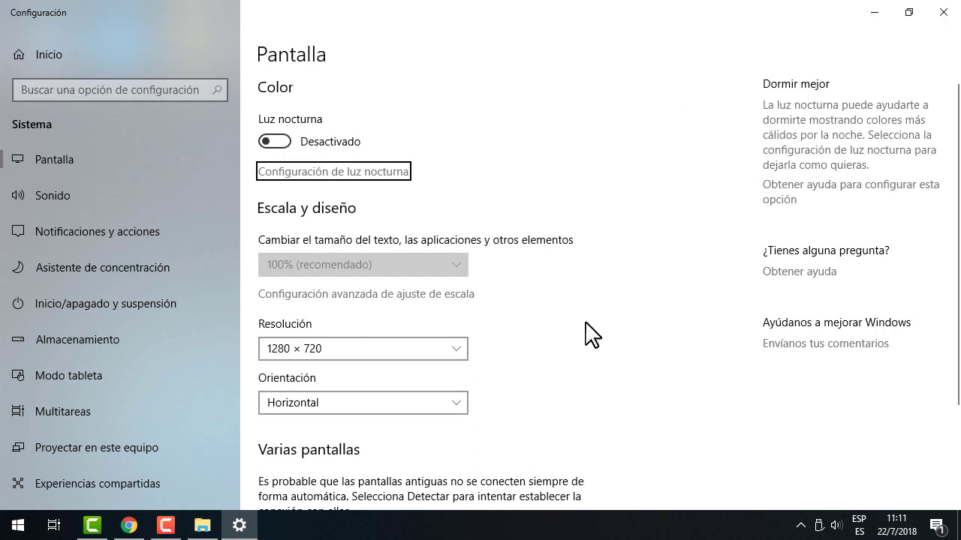
left_click(351, 349)
scroll(346, 351, "up", 2)
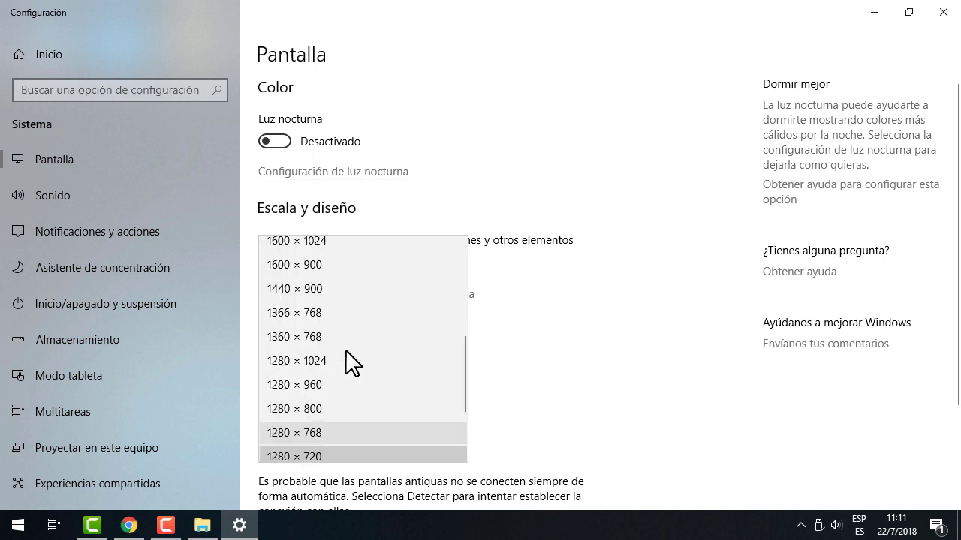
scroll(347, 353, "up", 5)
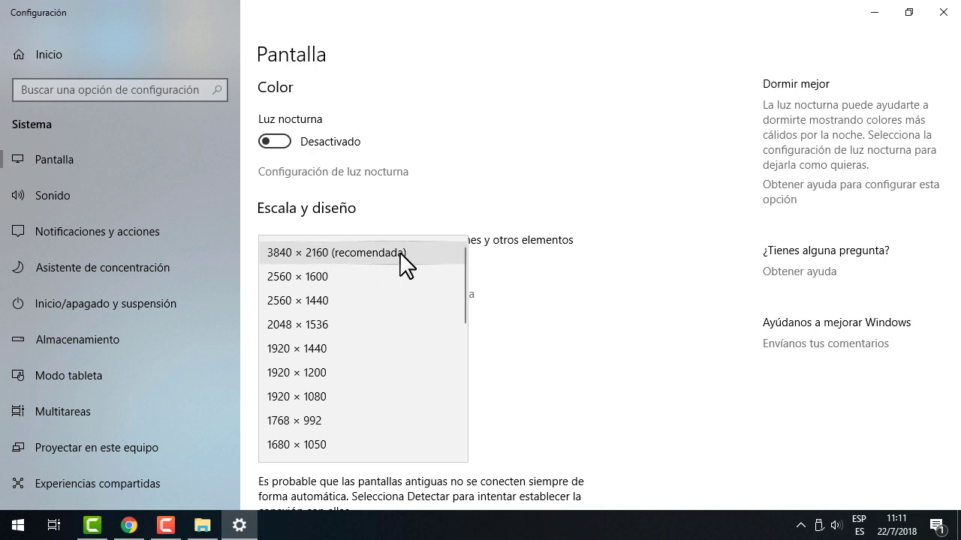
left_click(614, 351)
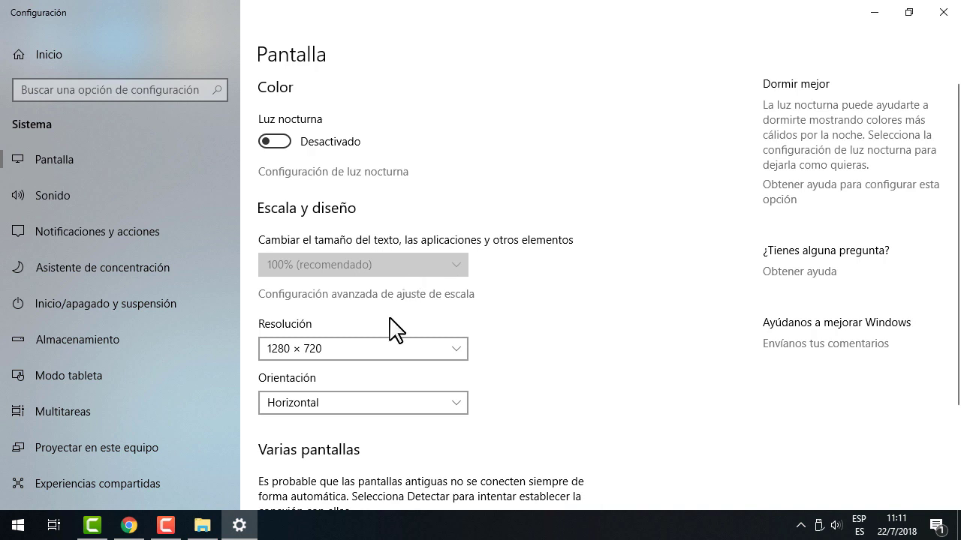
- Compare the available screen resolutions between 1280 × 720 and 1920 × 1080 in the display settings
left_click(381, 351)
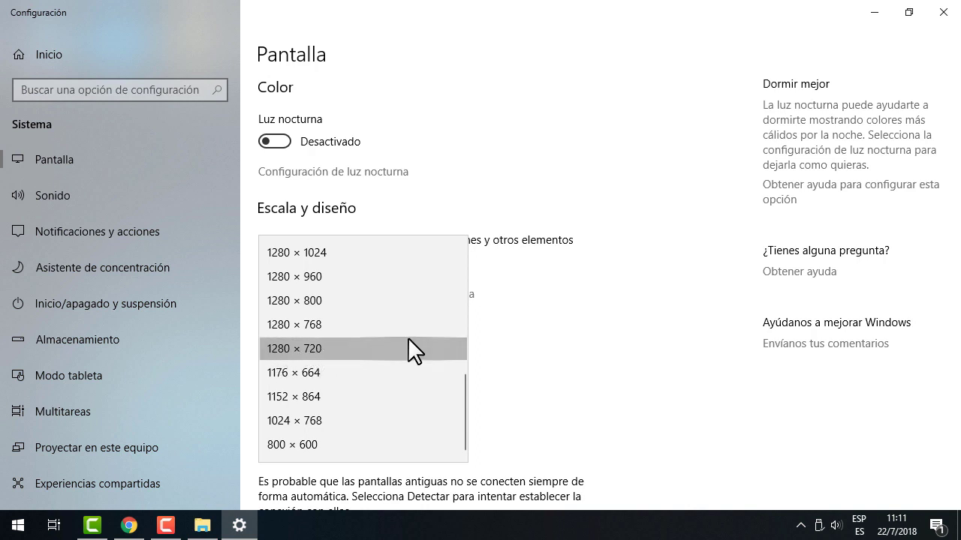
scroll(407, 337, "up", 1)
scroll(414, 349, "up", 1)
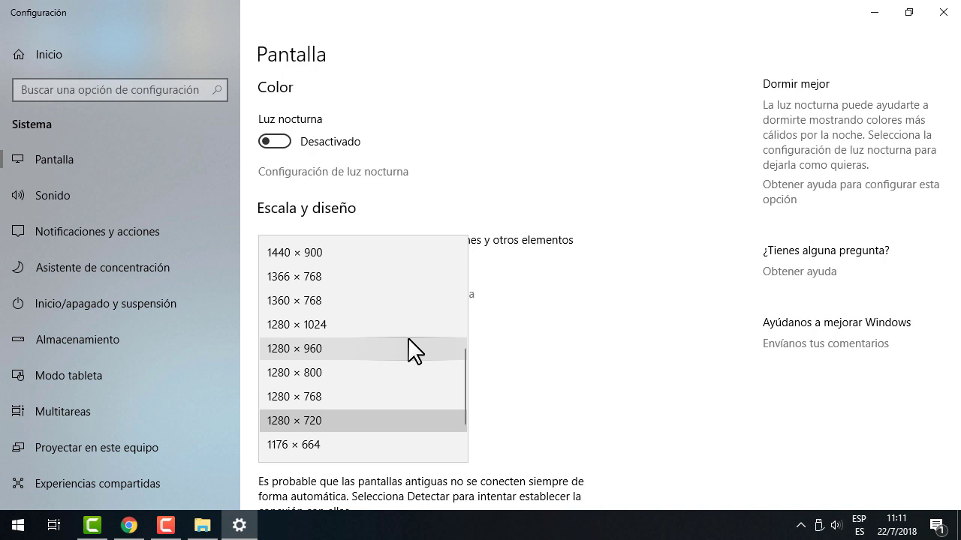
scroll(415, 350, "up", 1)
scroll(414, 350, "up", 3)
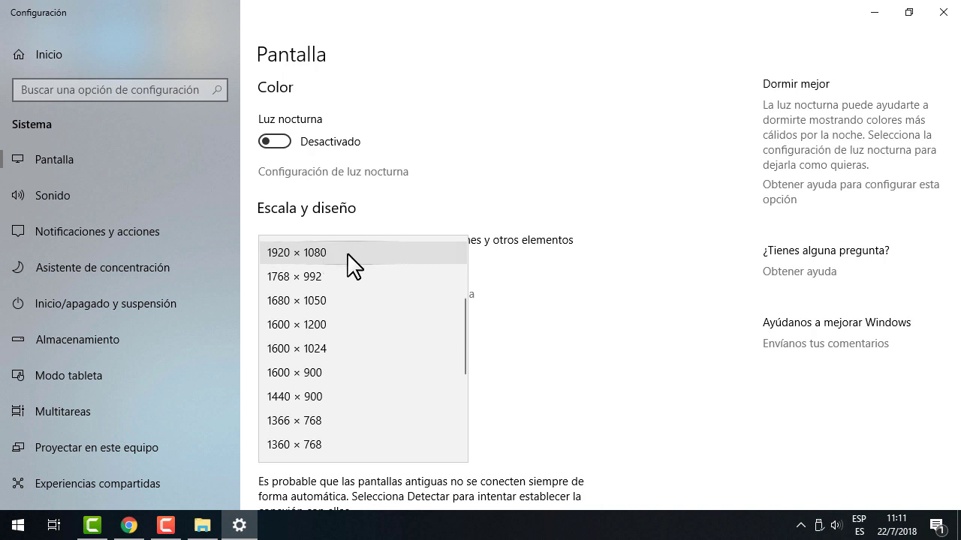
scroll(348, 254, "down", 1)
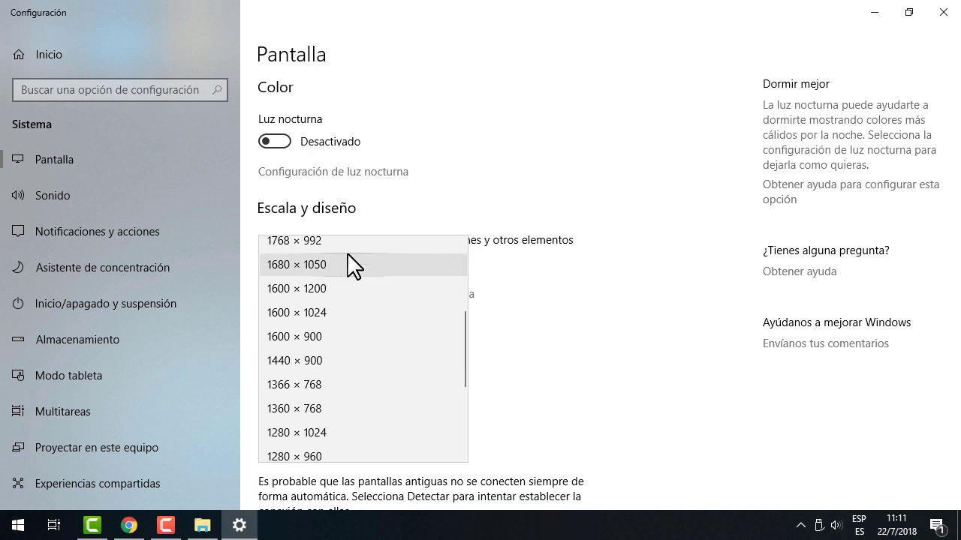
scroll(361, 343, "down", 1)
scroll(361, 343, "up", 1)
scroll(360, 343, "down", 1)
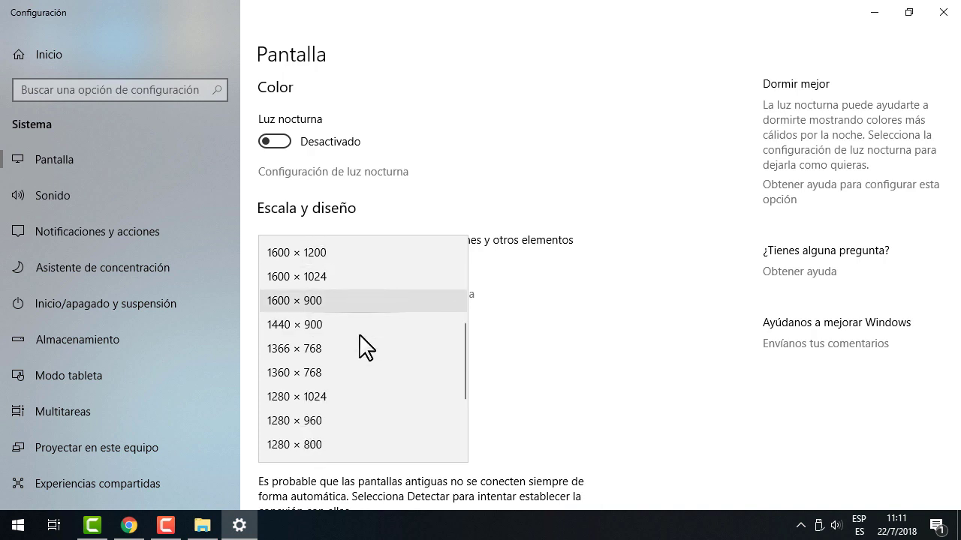
scroll(363, 347, "down", 2)
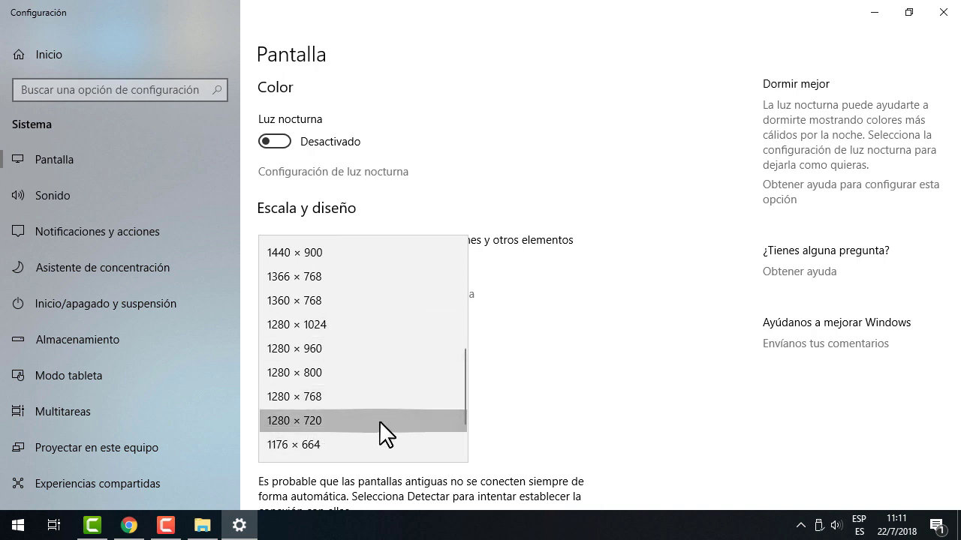
- Examine the highest resolutions on offer, including the recommended one, and dismiss the list without choosing any
scroll(379, 424, "up", 5)
scroll(386, 406, "up", 2)
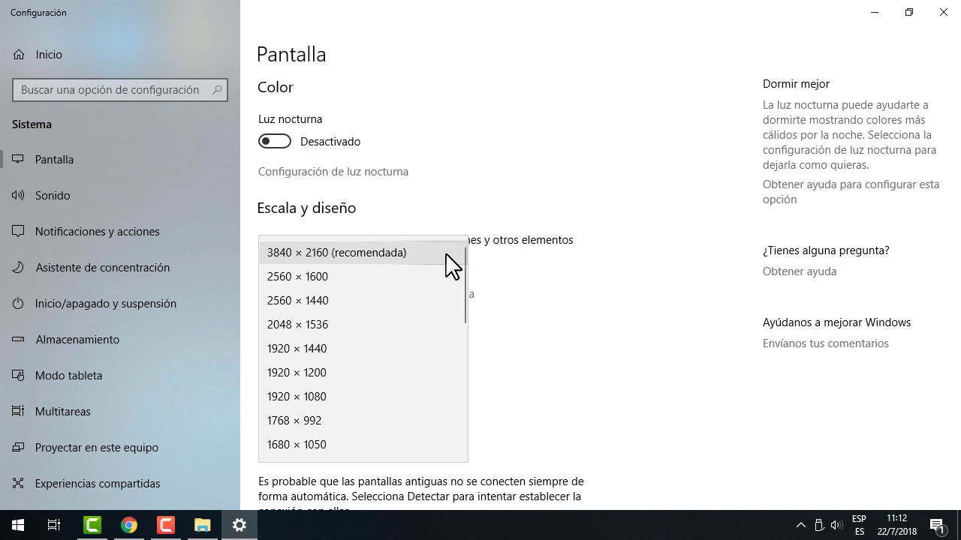
scroll(444, 267, "down", 1)
scroll(444, 266, "up", 1)
left_click(575, 338)
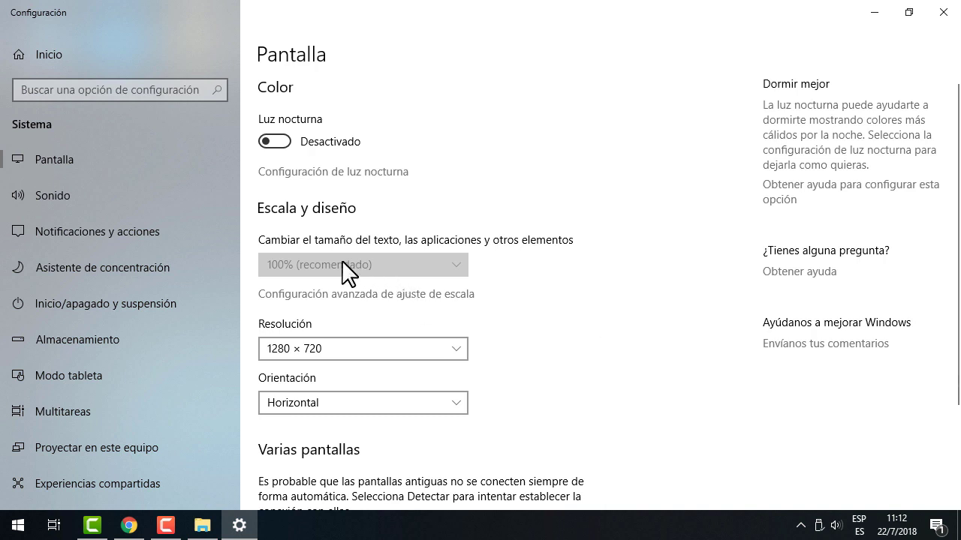
- Recheck the recommended screen resolution twice, dismissing the resolution list each time without a selection
left_click(359, 347)
scroll(362, 338, "up", 5)
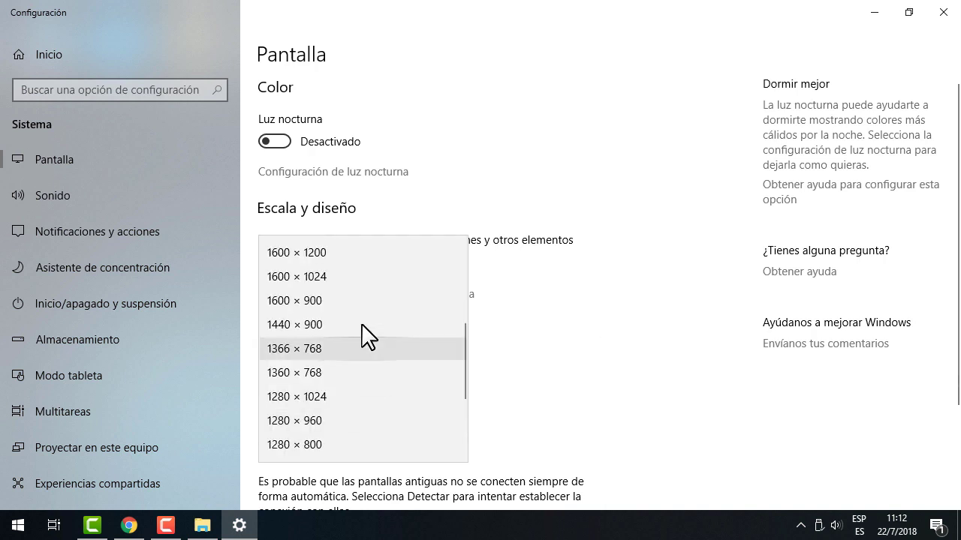
scroll(363, 308, "up", 2)
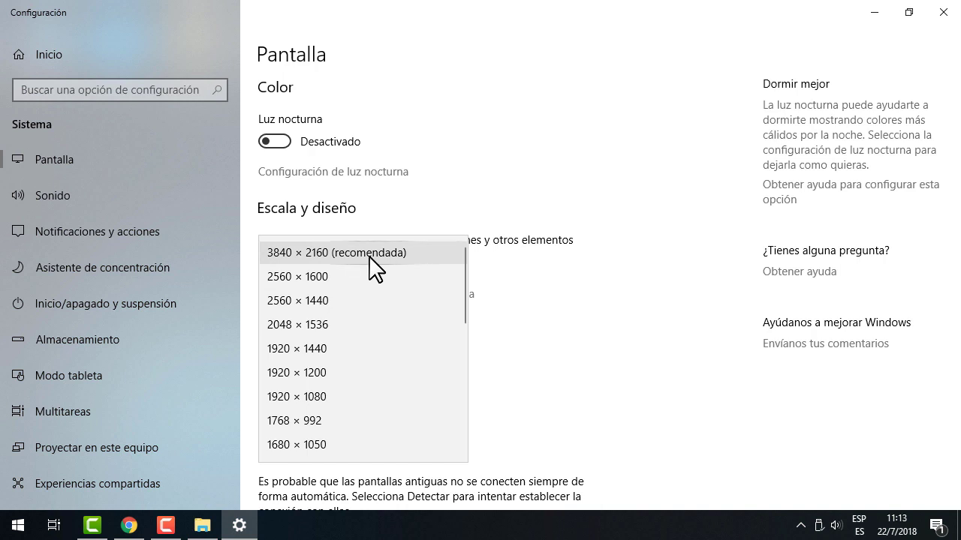
left_click(590, 360)
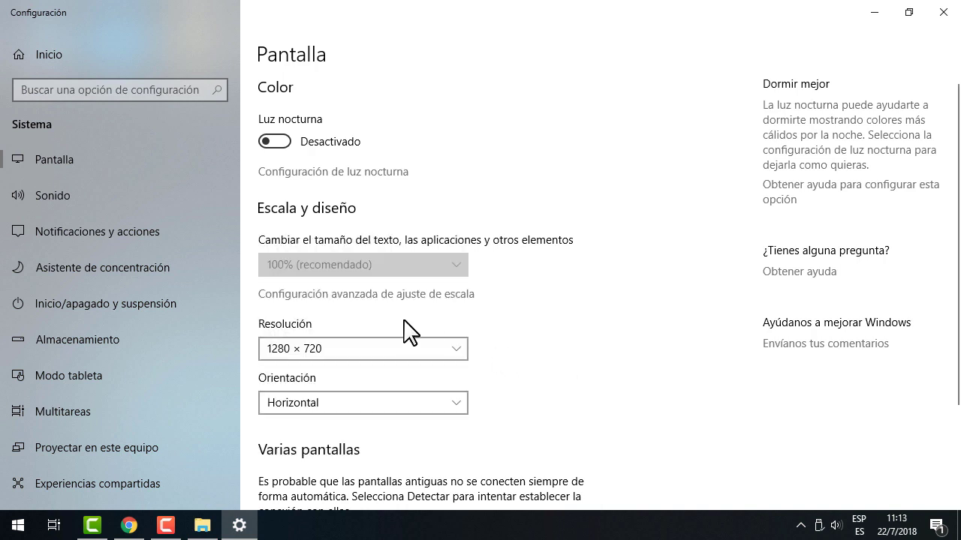
left_click(318, 347)
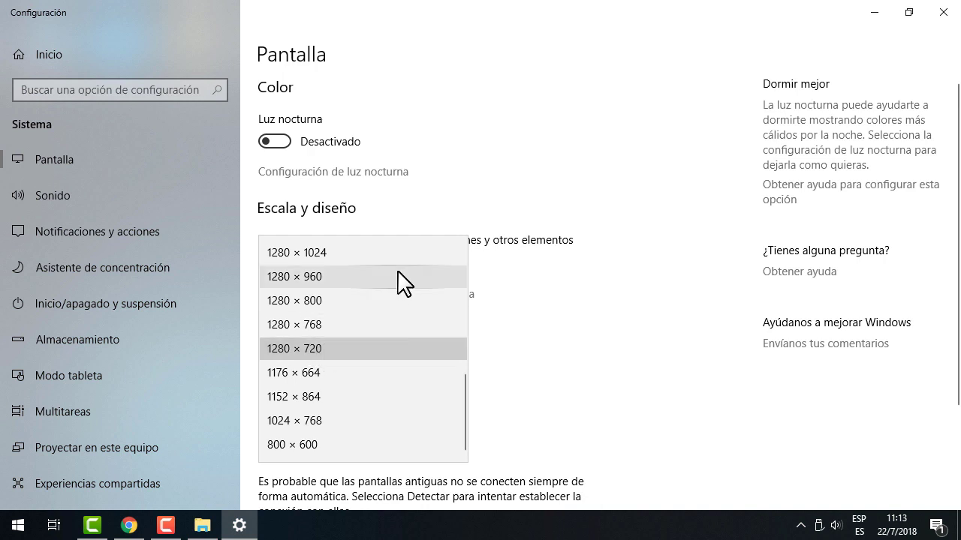
scroll(393, 347, "up", 5)
scroll(392, 345, "up", 2)
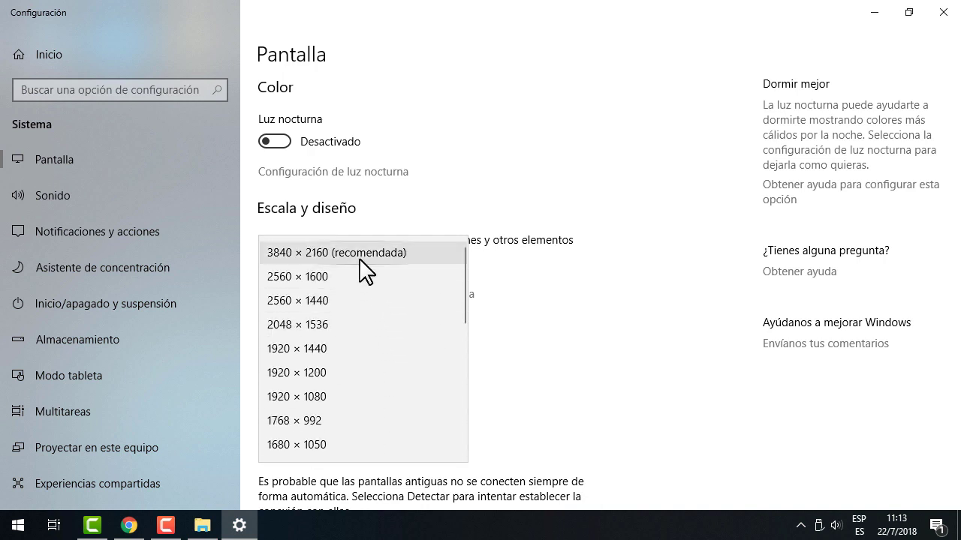
left_click(625, 326)
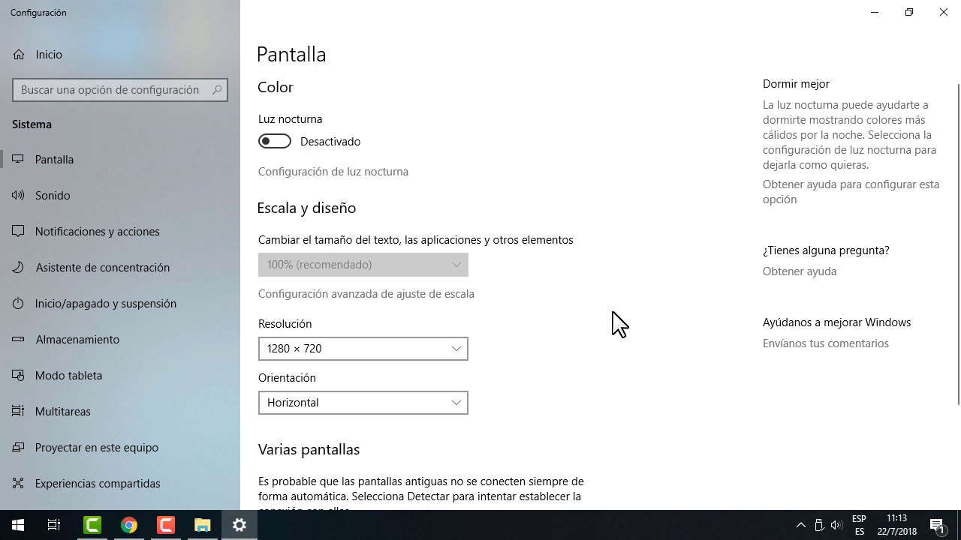
- Check the lowest screen resolutions and the orientation options, and look over the remaining display settings without changing anything
left_click(415, 349)
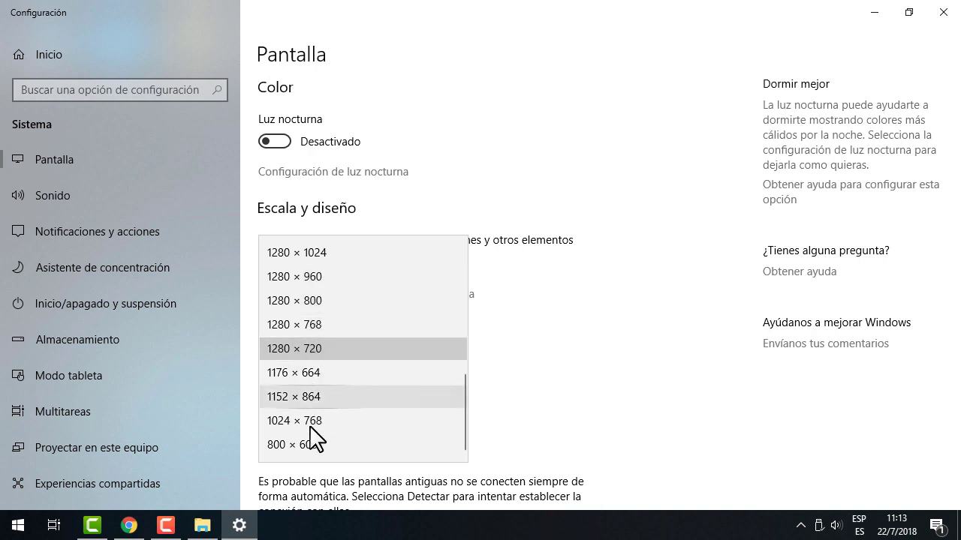
left_click(561, 404)
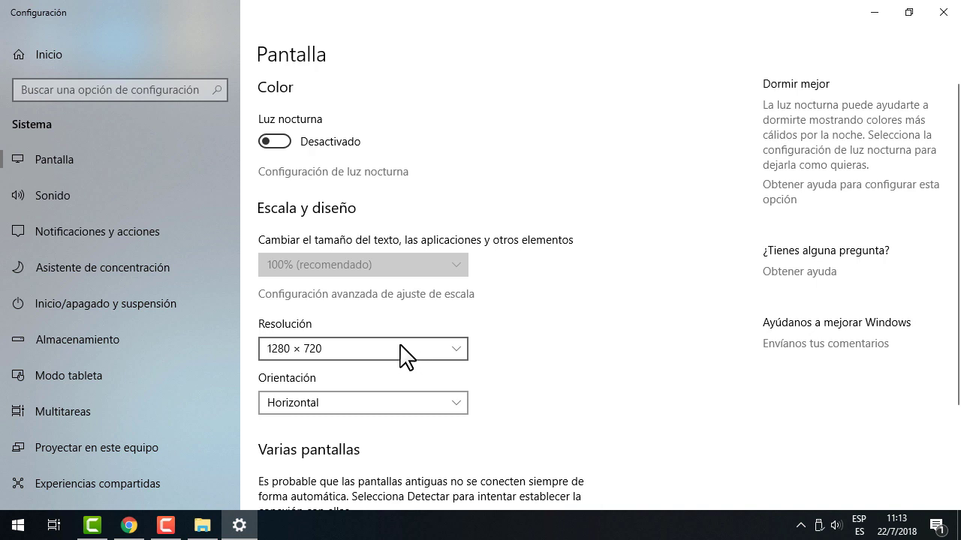
left_click(426, 404)
left_click(561, 369)
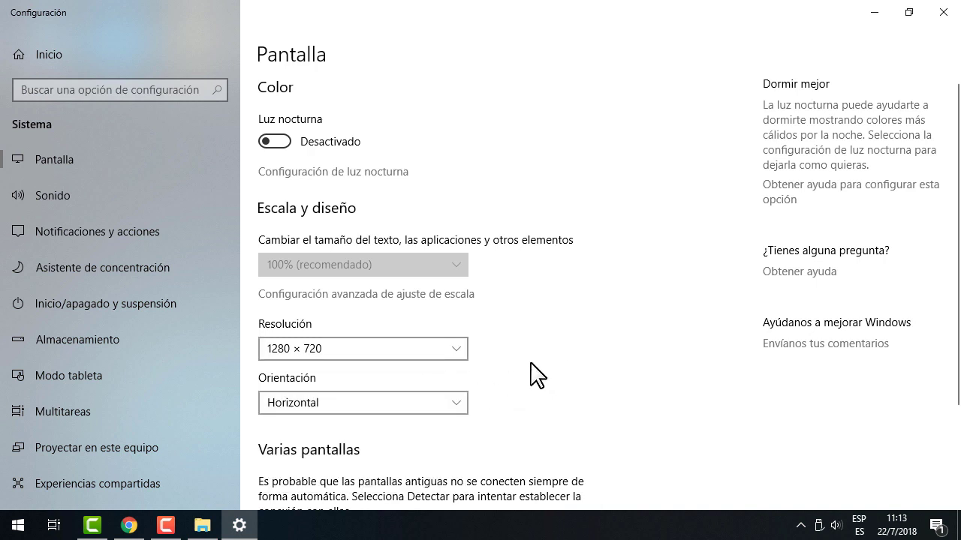
scroll(484, 345, "down", 2)
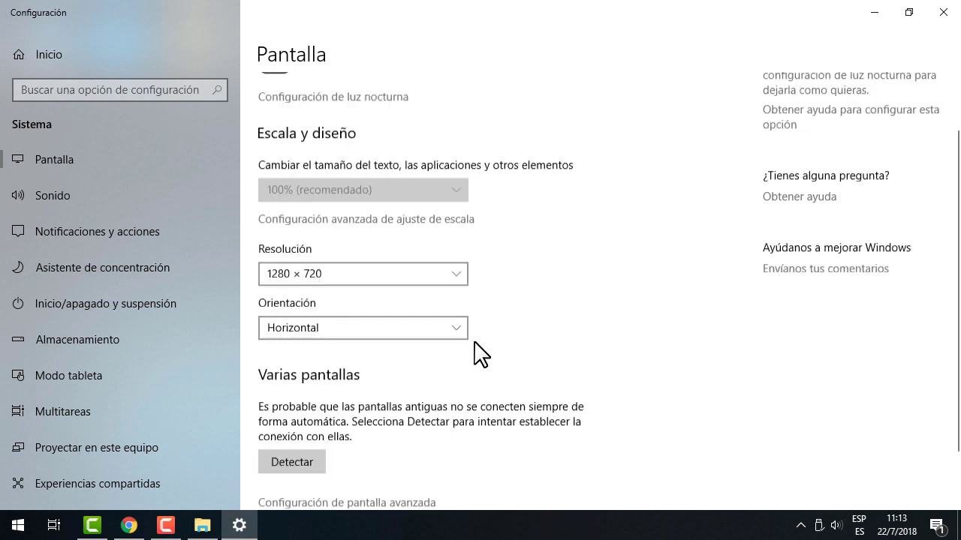
scroll(480, 353, "up", 2)
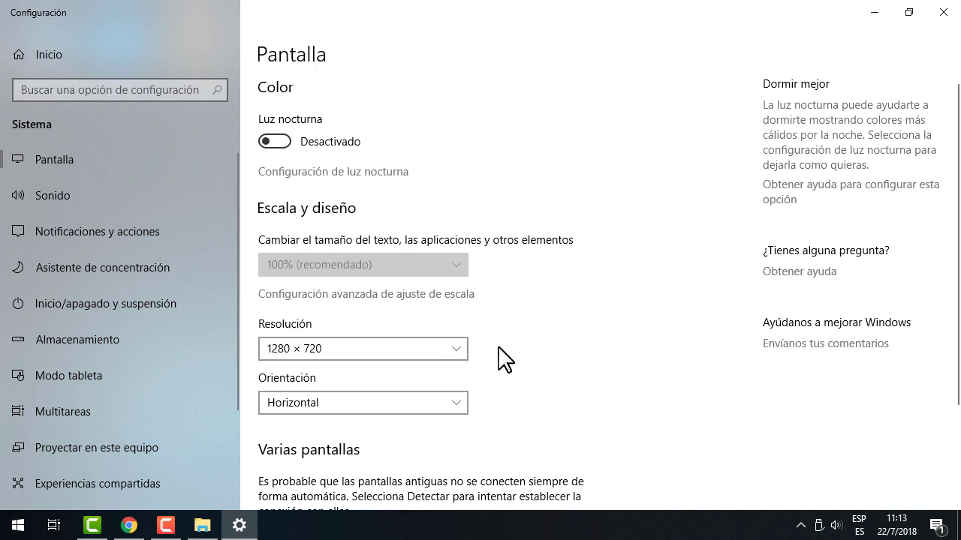
- Close the display settings, open the desktop's Personalizar settings and check the available background types without choosing one
left_click(950, 6)
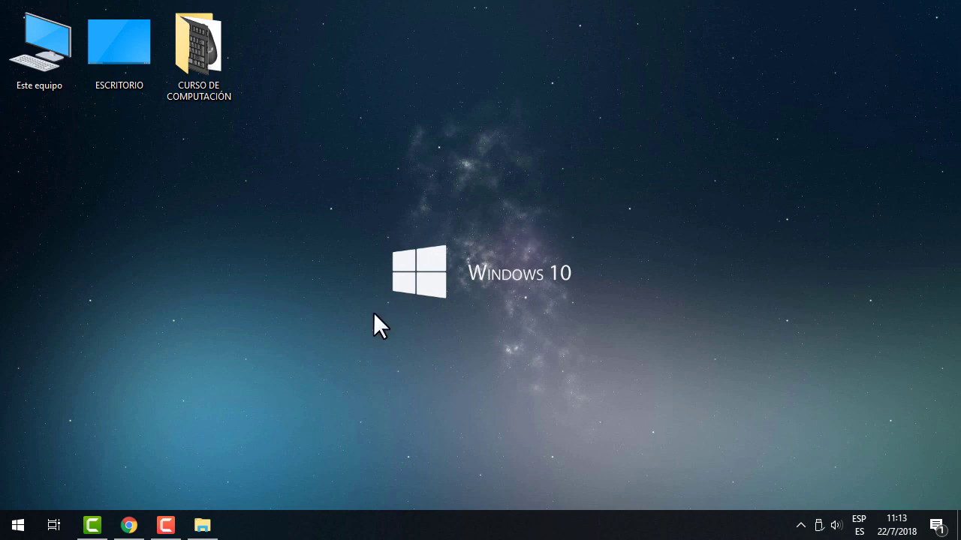
right_click(355, 262)
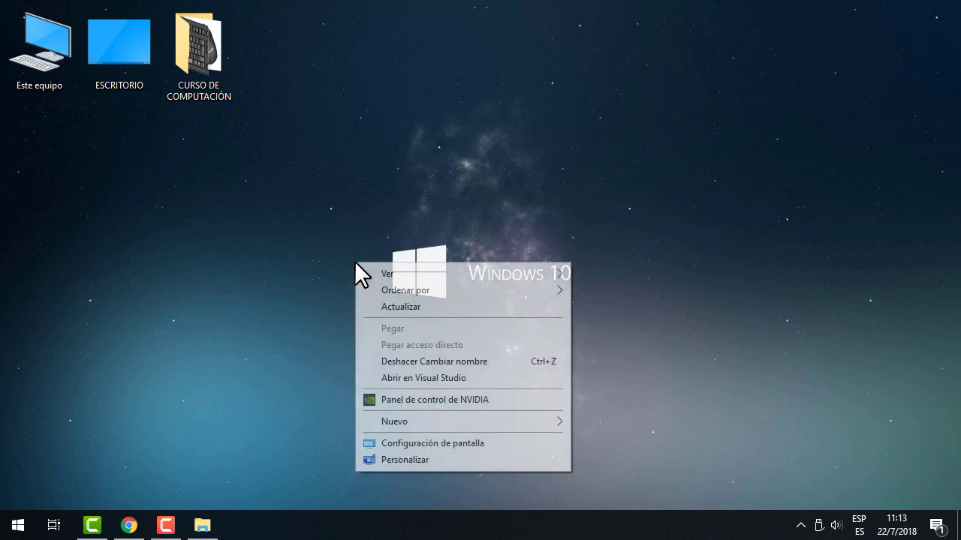
left_click(424, 459)
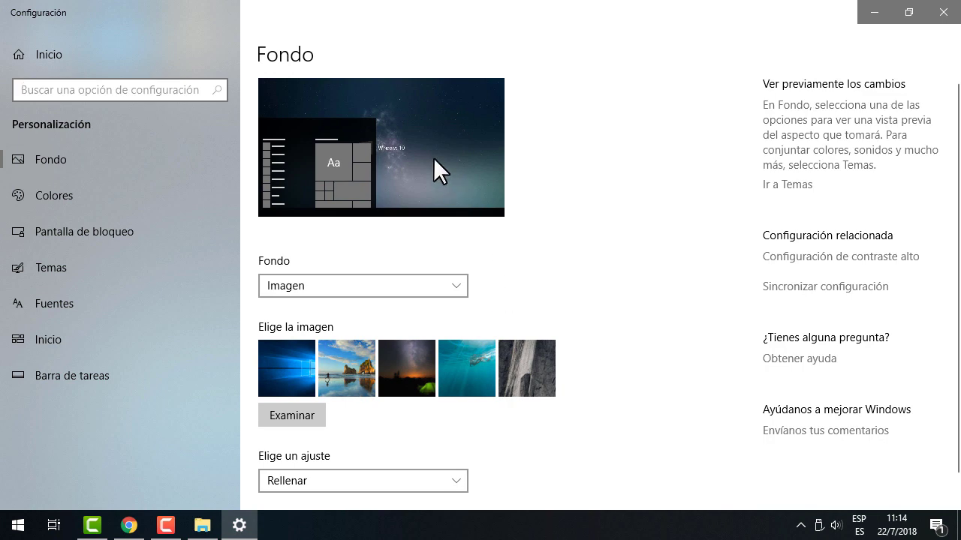
left_click(388, 286)
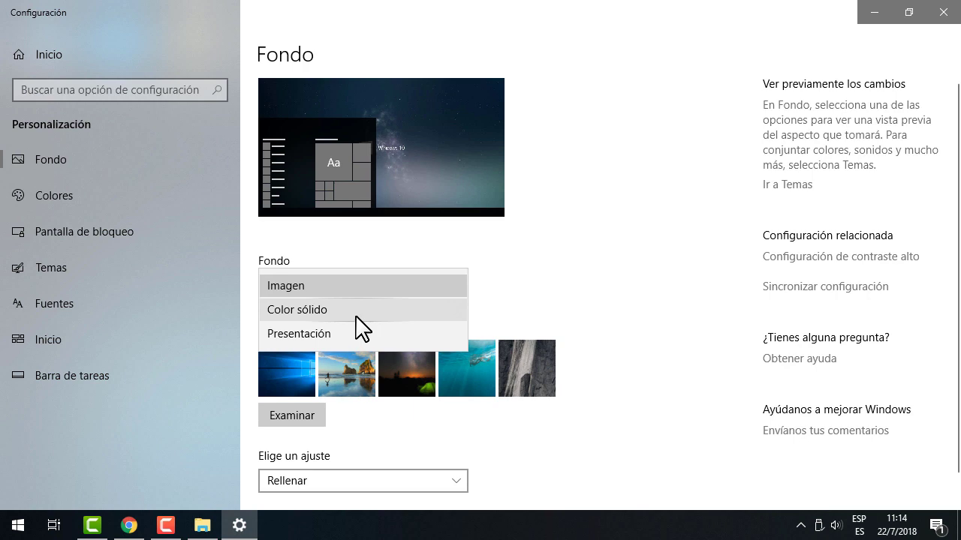
left_click(609, 254)
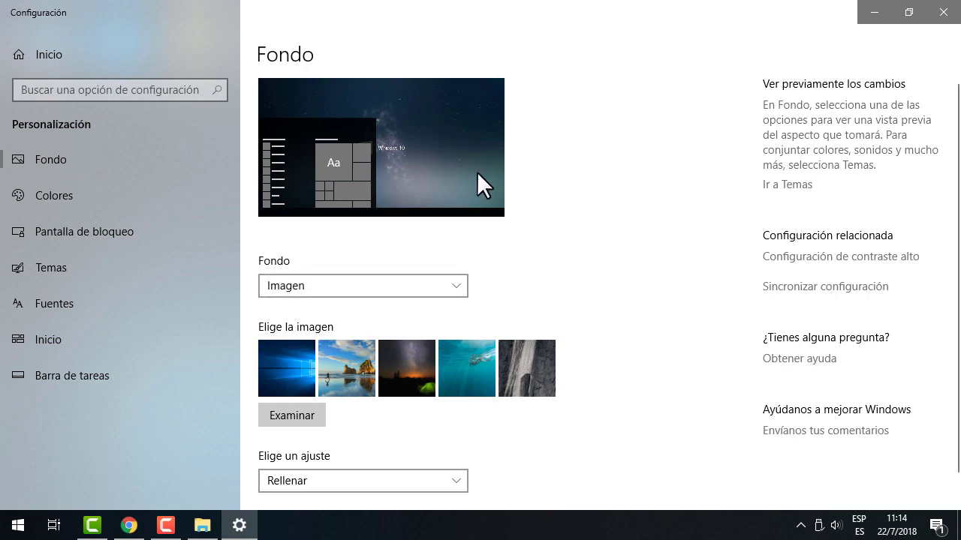
- Set the blue Windows light-beam picture as wallpaper, view it on the desktop, then review the image fit option and close the settings
left_click(284, 363)
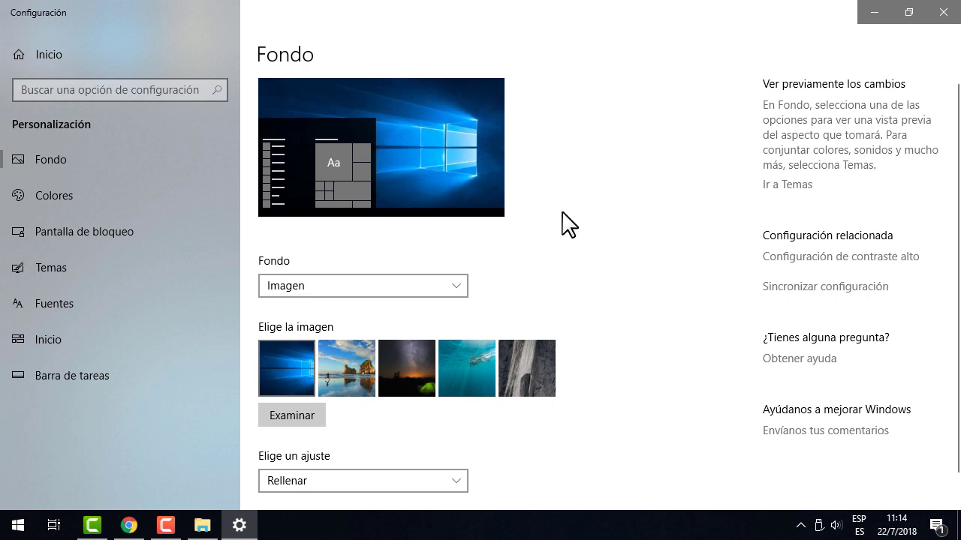
left_click(876, 12)
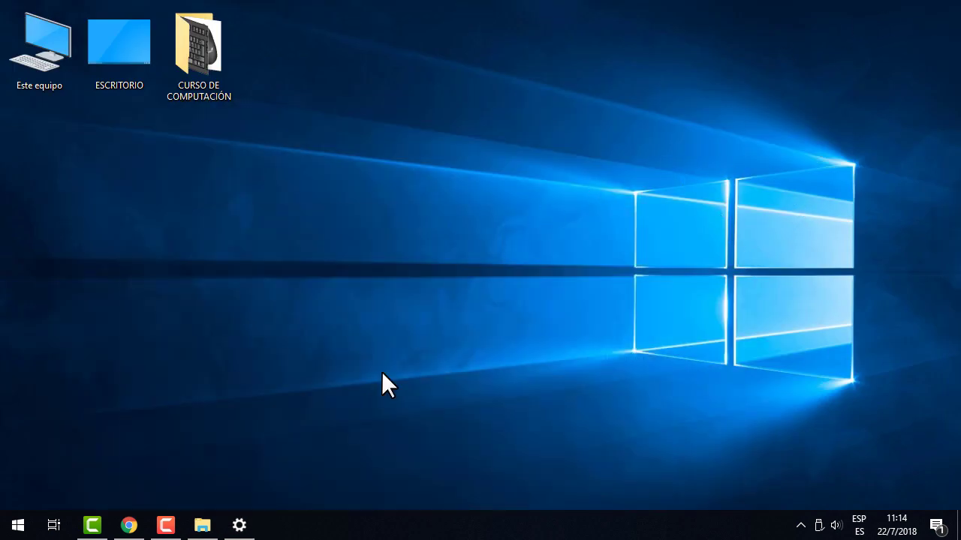
left_click(240, 525)
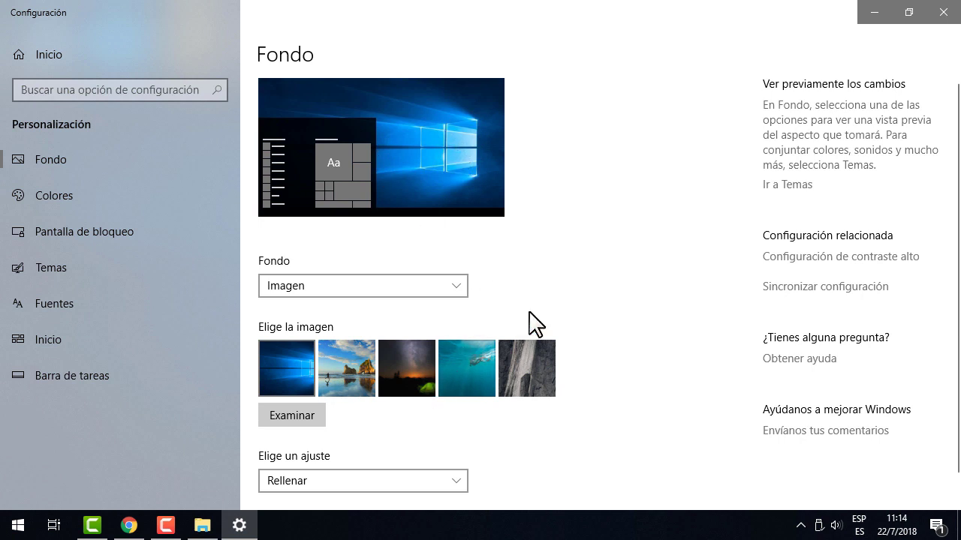
scroll(554, 285, "down", 1)
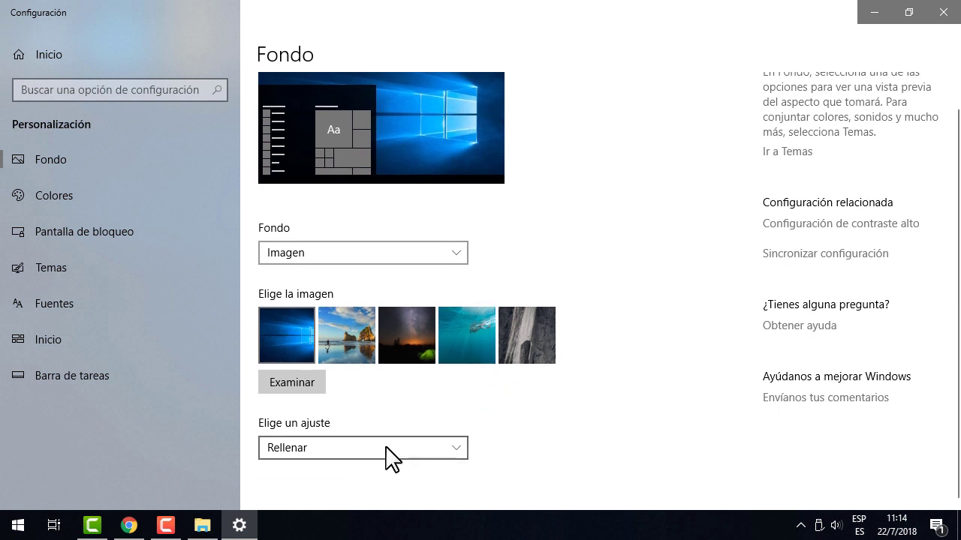
left_click(942, 14)
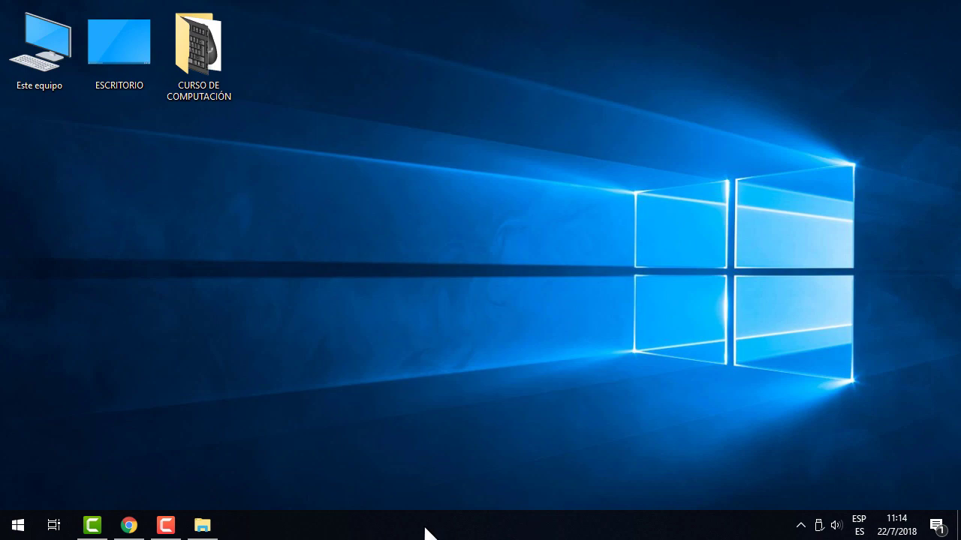
- Open the taskbar settings and look over the options for locking, hiding, location, button grouping, notification area and multiple displays
right_click(391, 526)
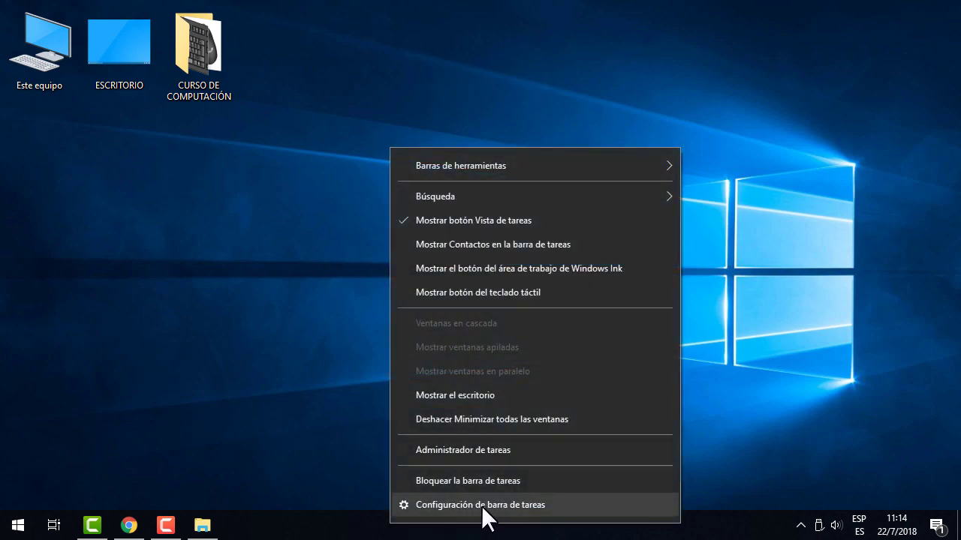
left_click(570, 517)
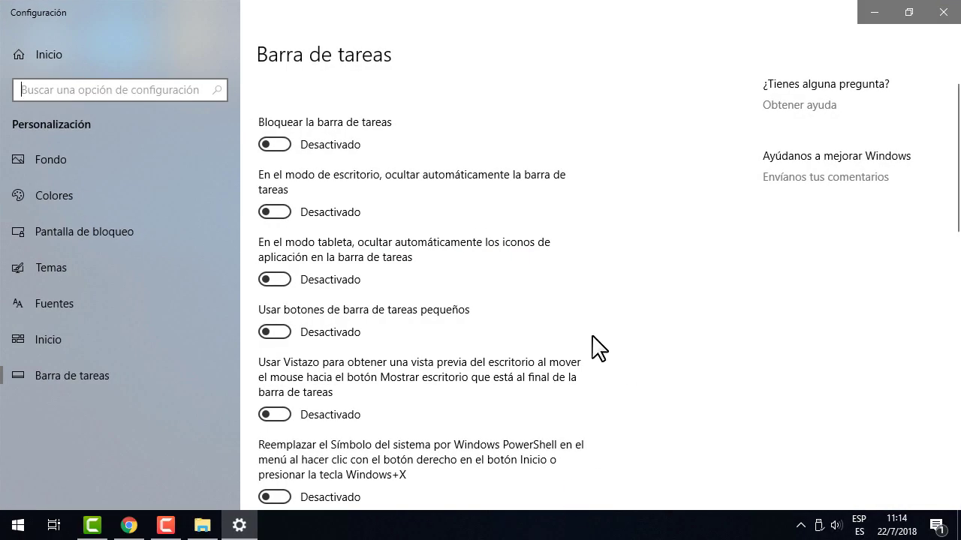
scroll(321, 184, "down", 1)
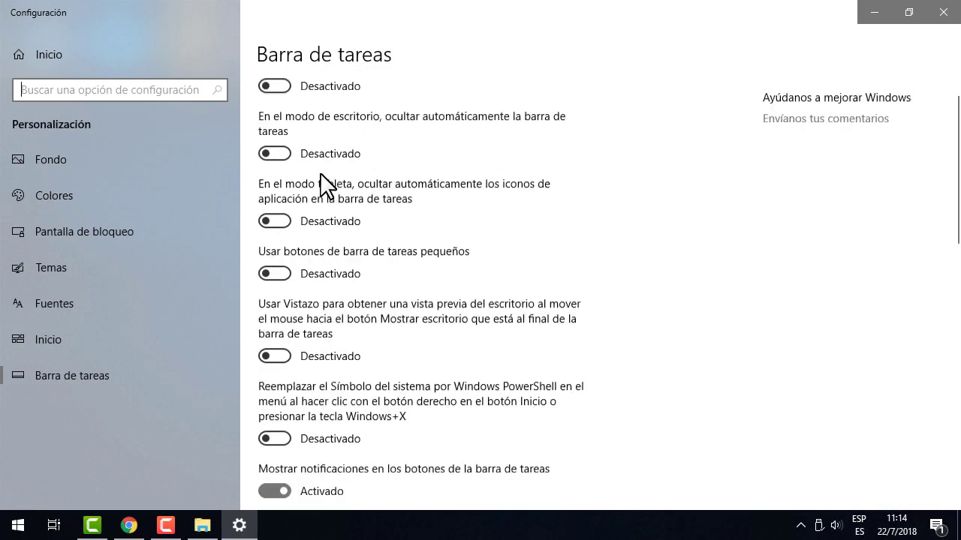
scroll(323, 185, "down", 6)
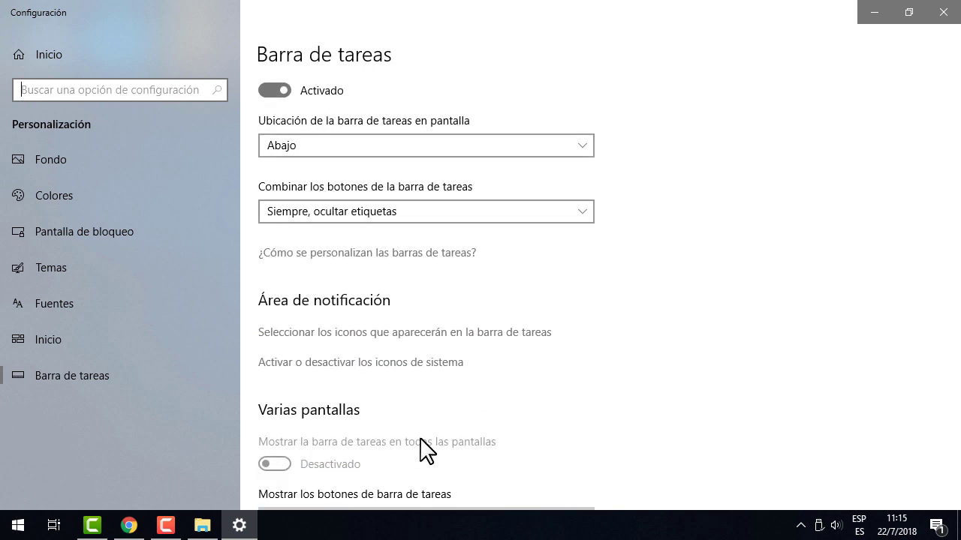
scroll(563, 371, "down", 4)
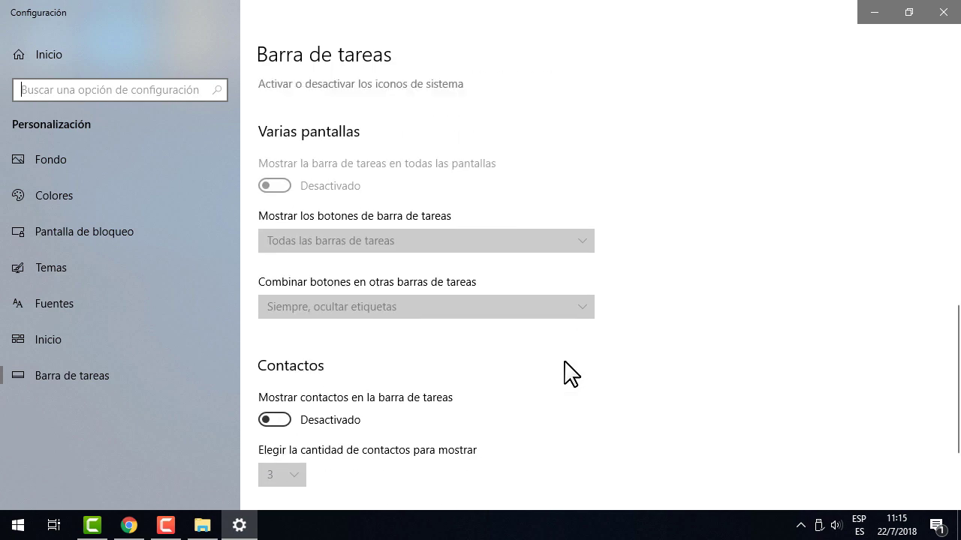
scroll(566, 370, "up", 10)
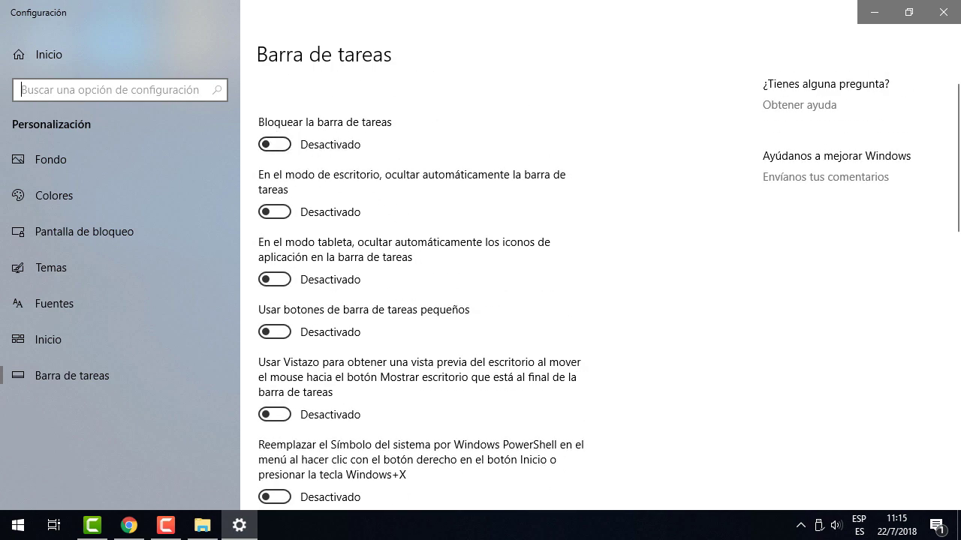
- Try moving the taskbar to the screen's left edge and back to the bottom, and switch the taskbar lock on and off
left_click_drag(405, 529, 23, 240)
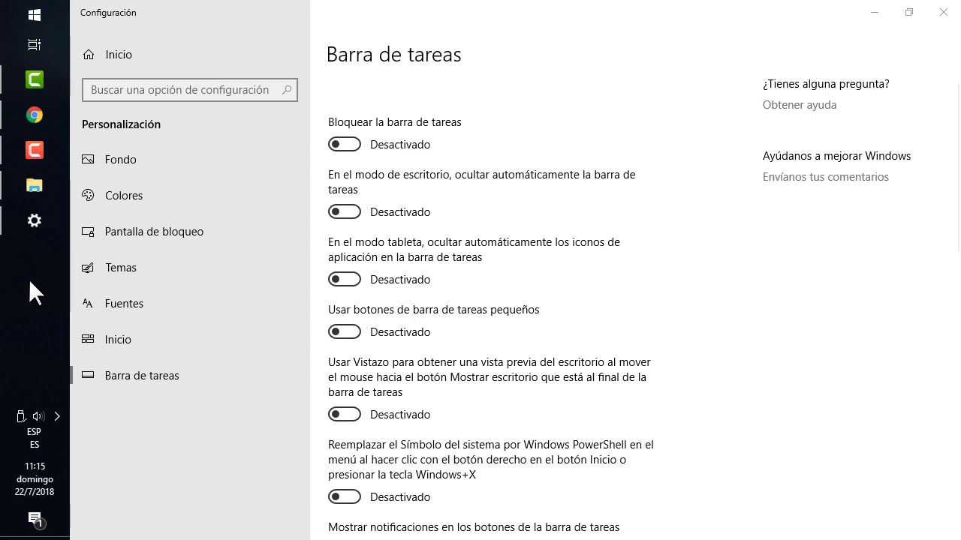
left_click_drag(29, 278, 466, 525)
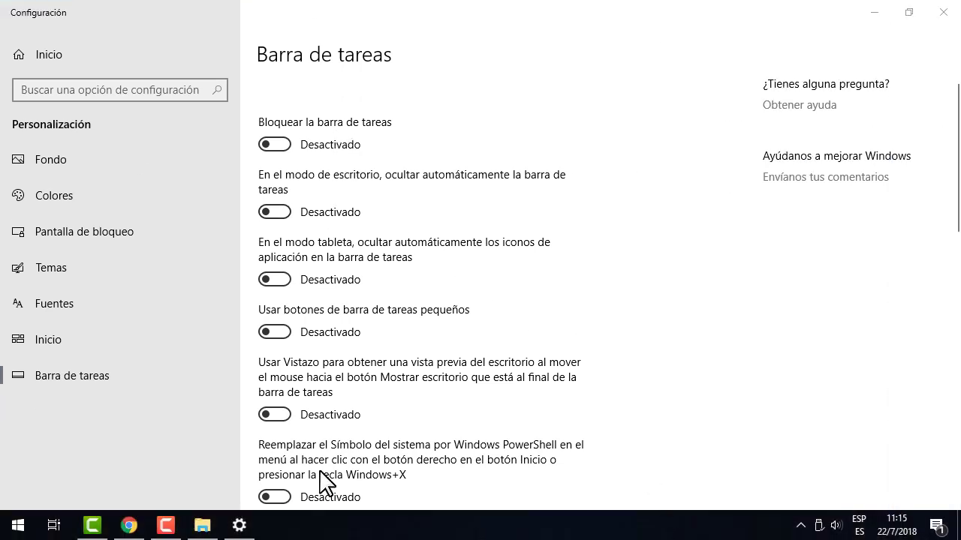
left_click(275, 144)
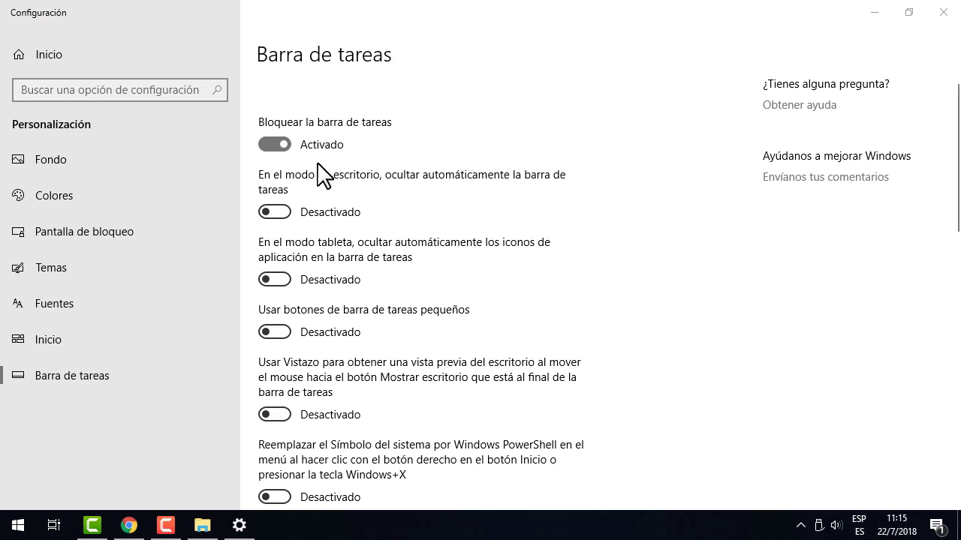
left_click(268, 143)
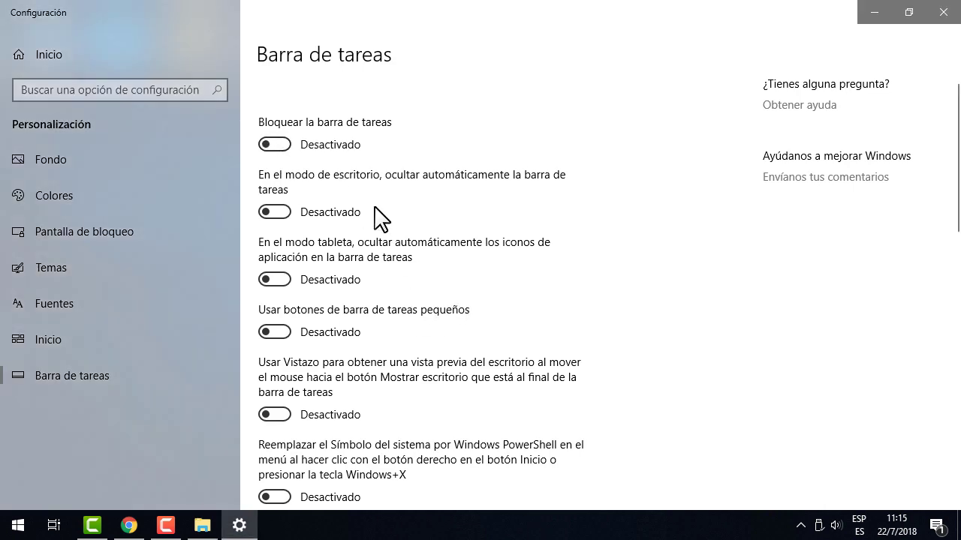
- Try out small taskbar buttons by turning the option on and off again
scroll(434, 316, "down", 4)
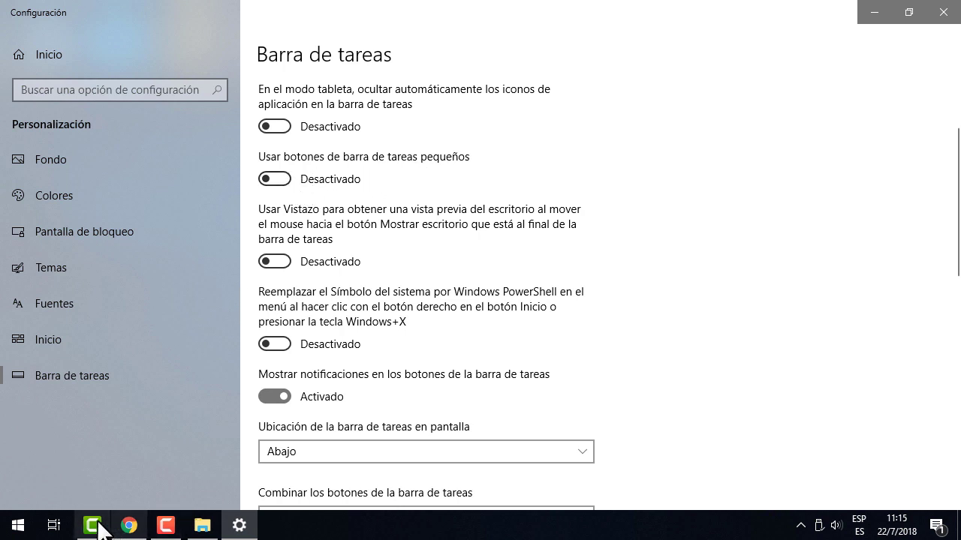
left_click(278, 180)
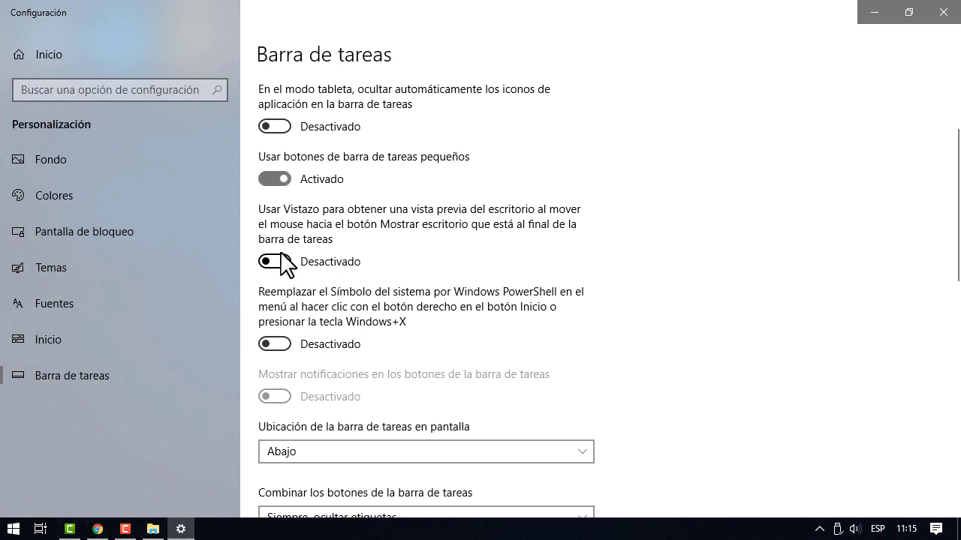
left_click(271, 182)
- Try combining taskbar buttons with the option Nunca, followed by Si la barra de tareas está llena
scroll(704, 341, "down", 5)
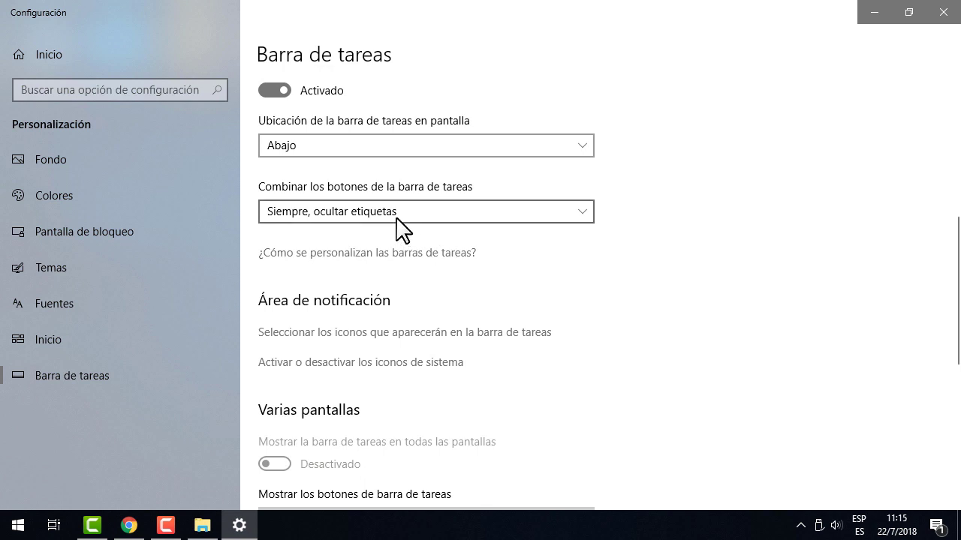
left_click(395, 218)
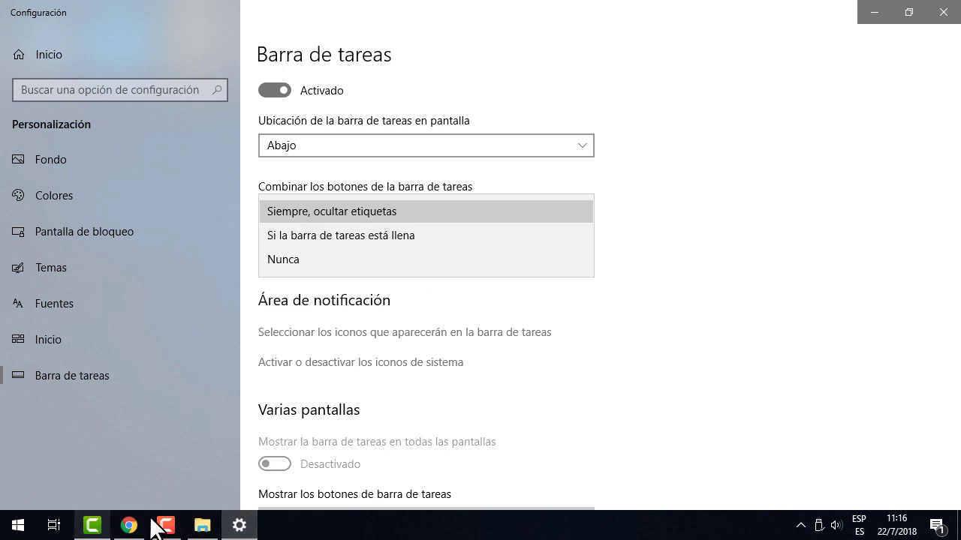
left_click(290, 263)
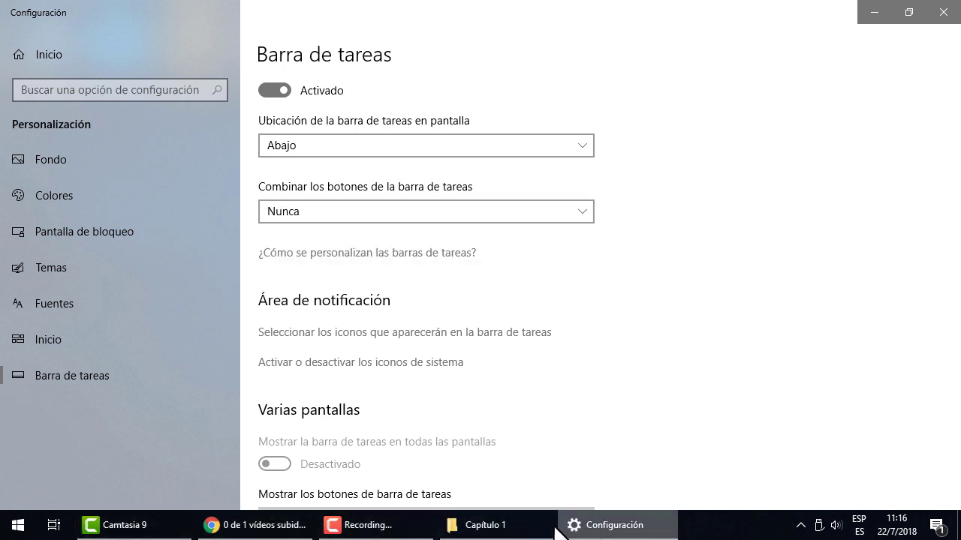
left_click(343, 217)
left_click(338, 189)
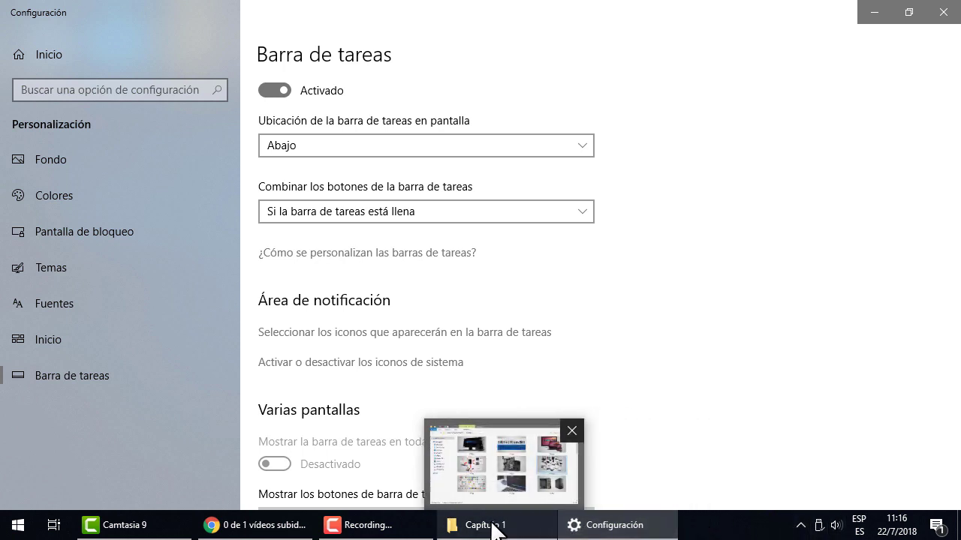
- Set taskbar button combining to Siempre, ocultar etiquetas and close the settings
left_click(705, 525)
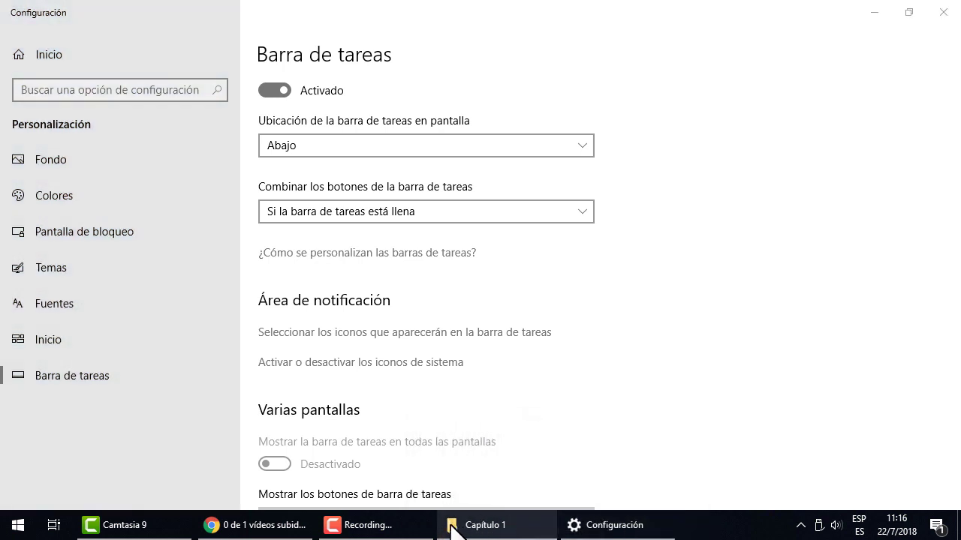
left_click(439, 213)
left_click(439, 207)
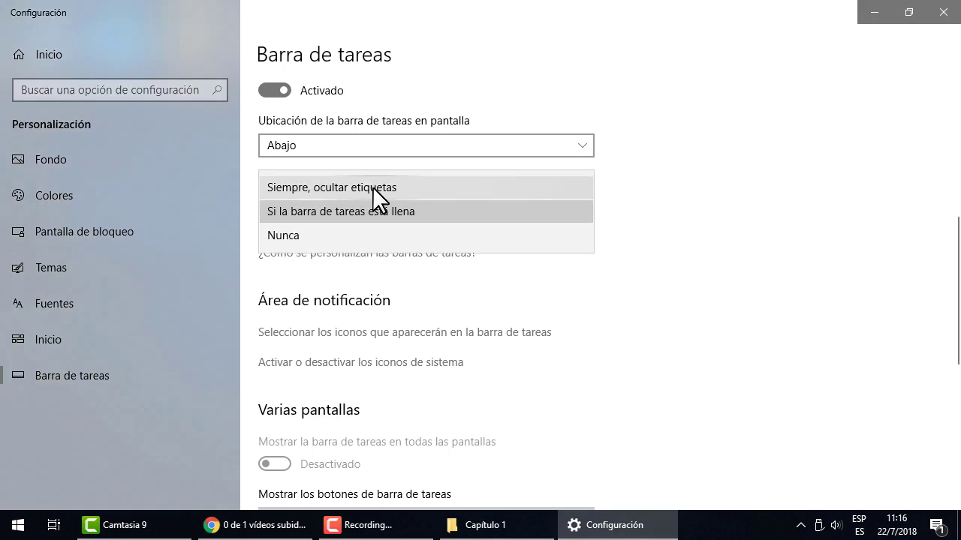
left_click(372, 187)
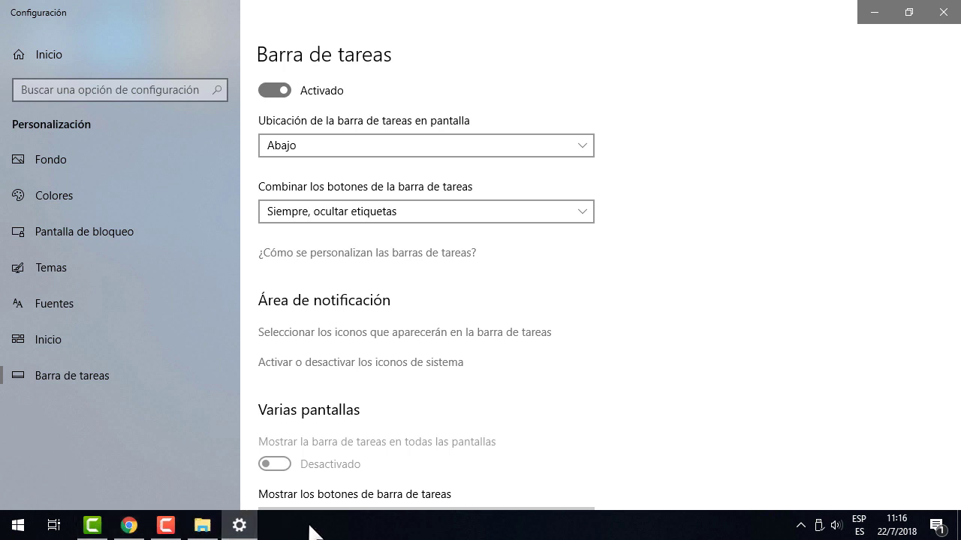
left_click(939, 12)
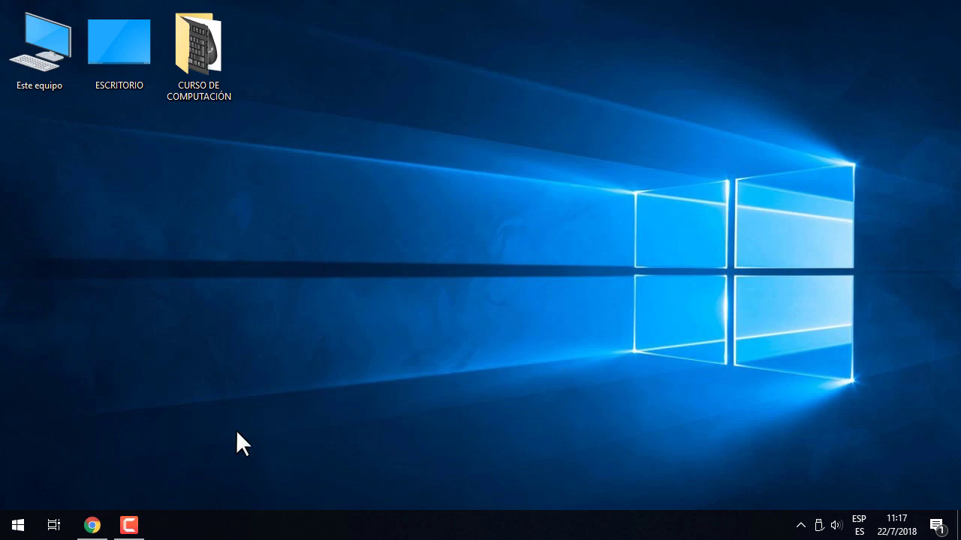
- Look over the Start menu's tiles and shortcuts, and search it for "configuracion"
left_click(10, 518)
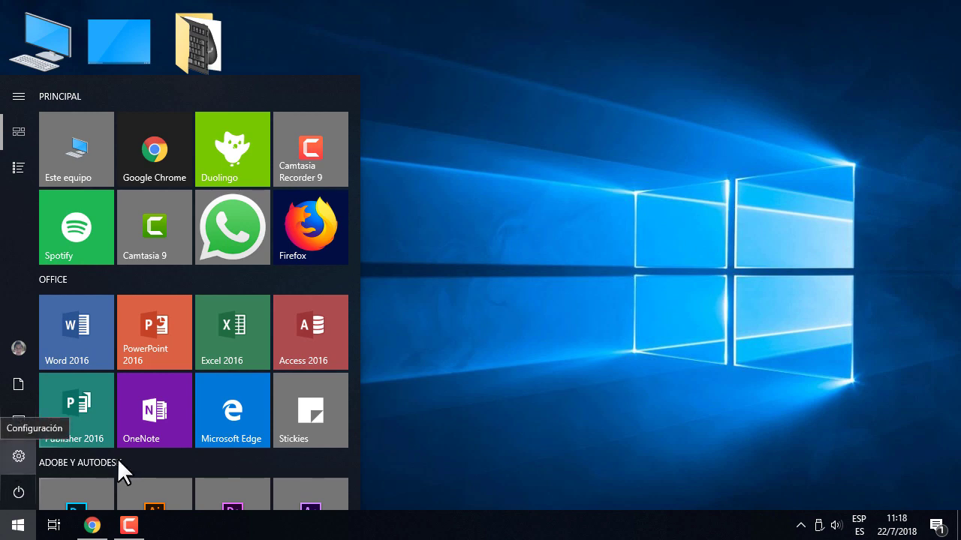
left_click(461, 453)
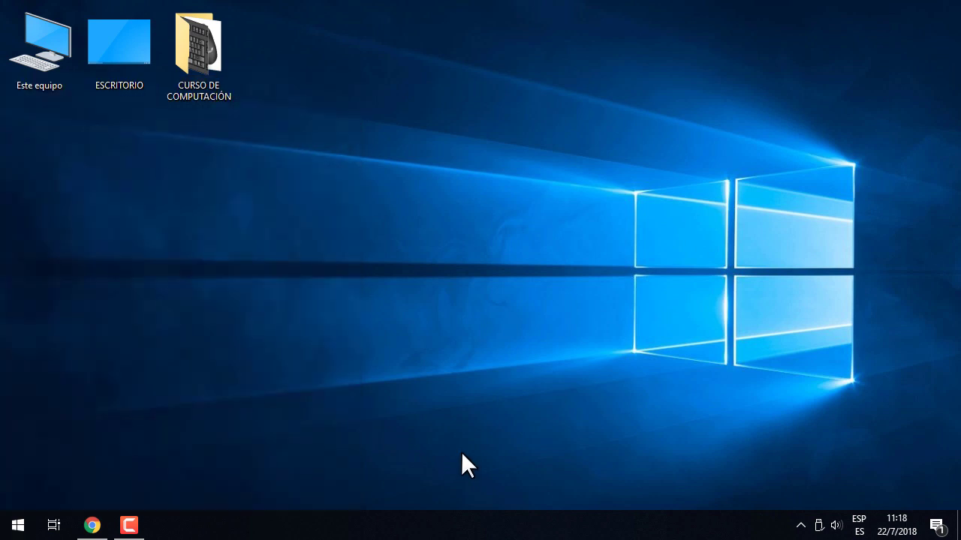
left_click(15, 527)
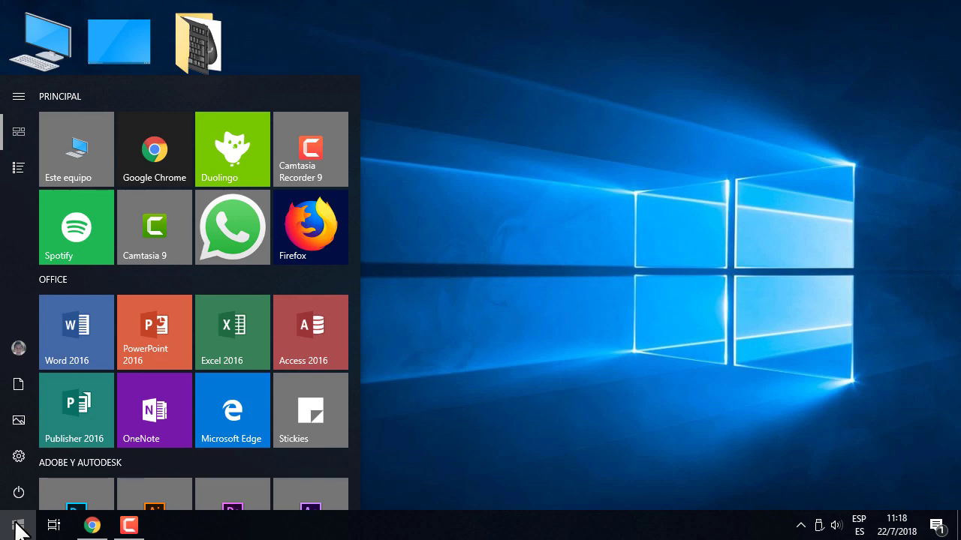
type("config")
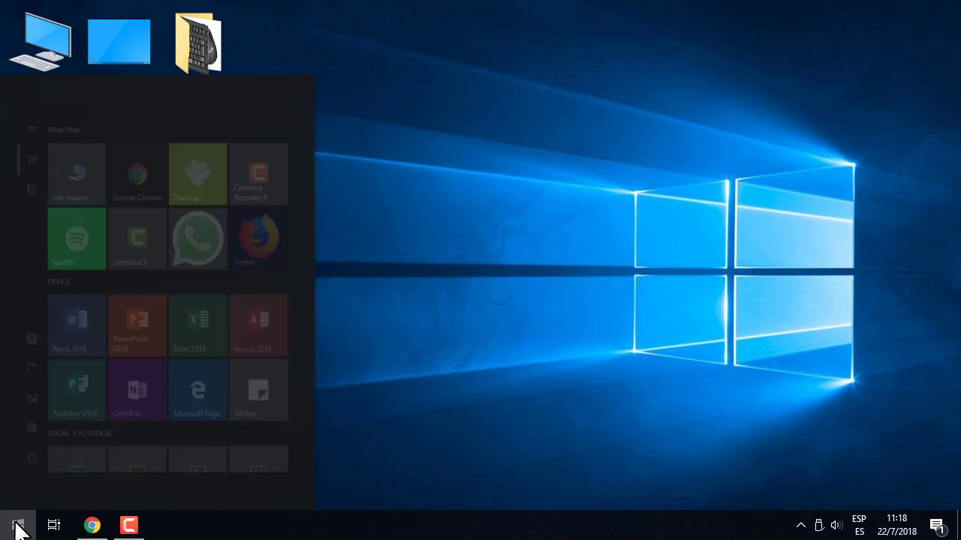
type("uracion")
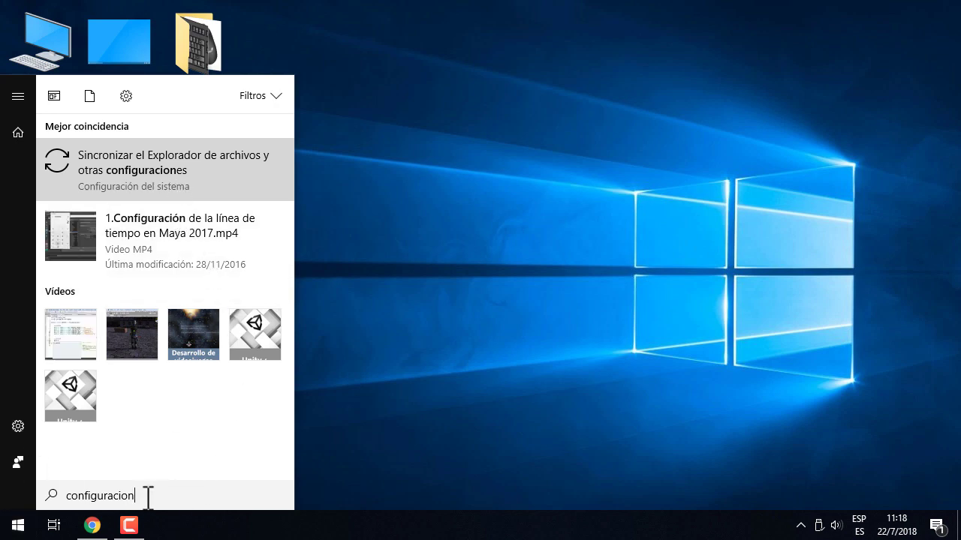
- Search the Start menu for "panel de control", open the Panel de control, and move its window aside to uncover the desktop icons
left_click_drag(141, 496, 67, 499)
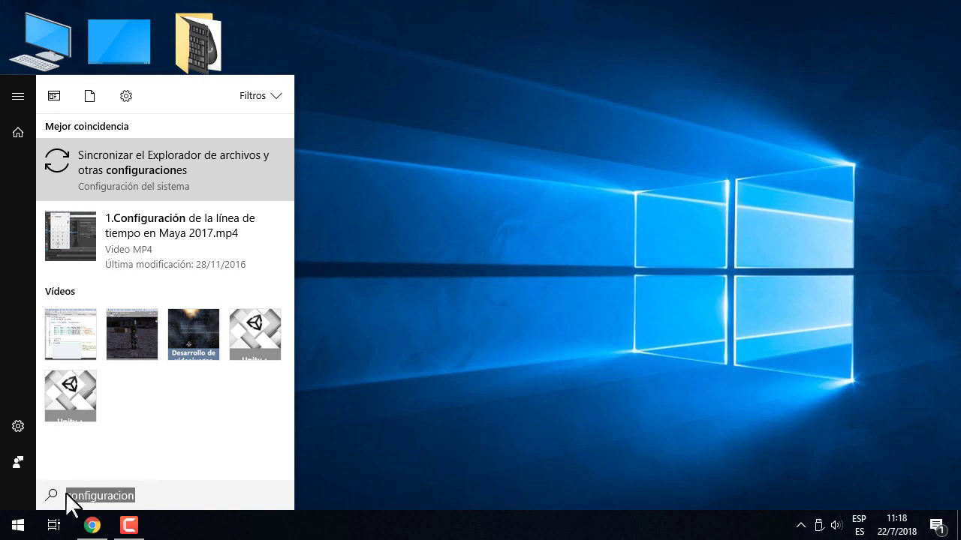
type("panel de control")
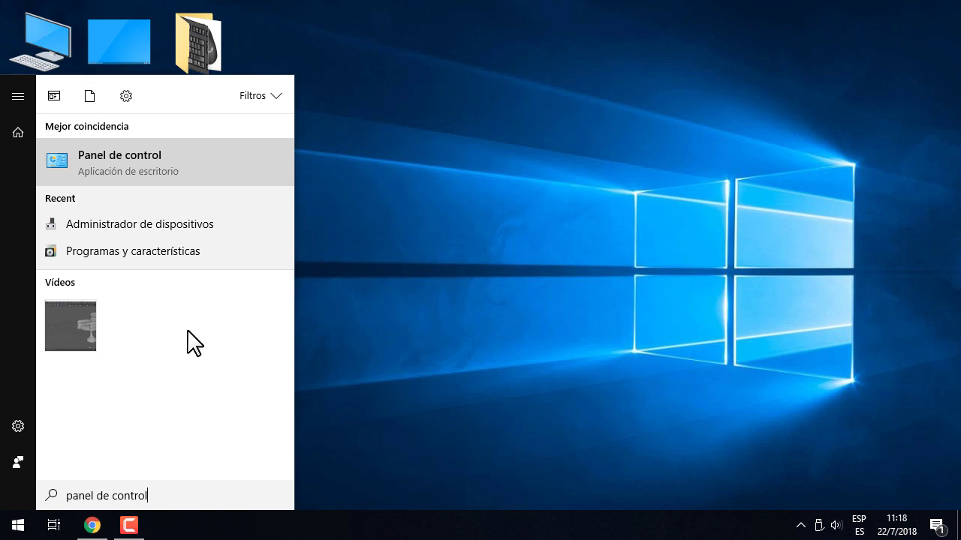
left_click(152, 162)
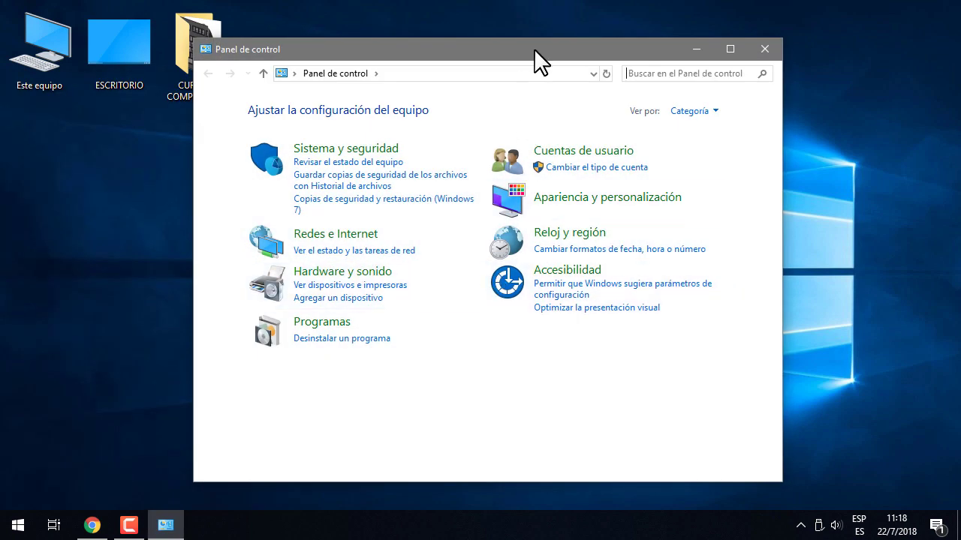
left_click_drag(534, 48, 715, 11)
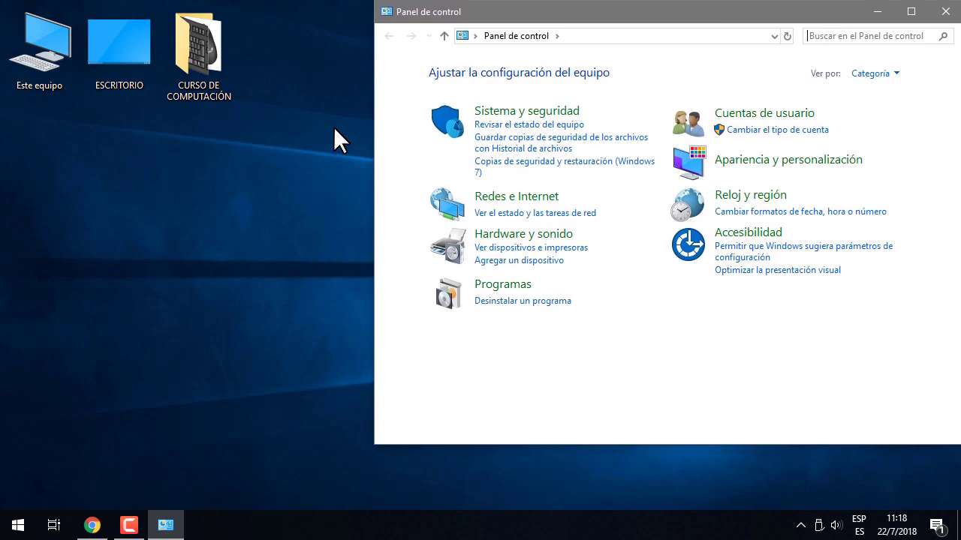
- Look at where Configuración is offered in the Start menu and in the Start button's context menu
left_click(18, 525)
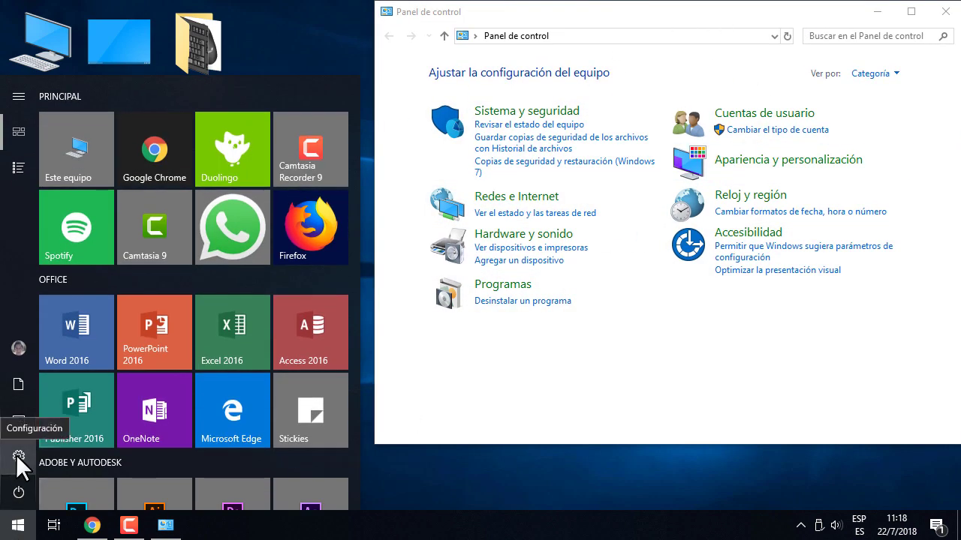
right_click(18, 527)
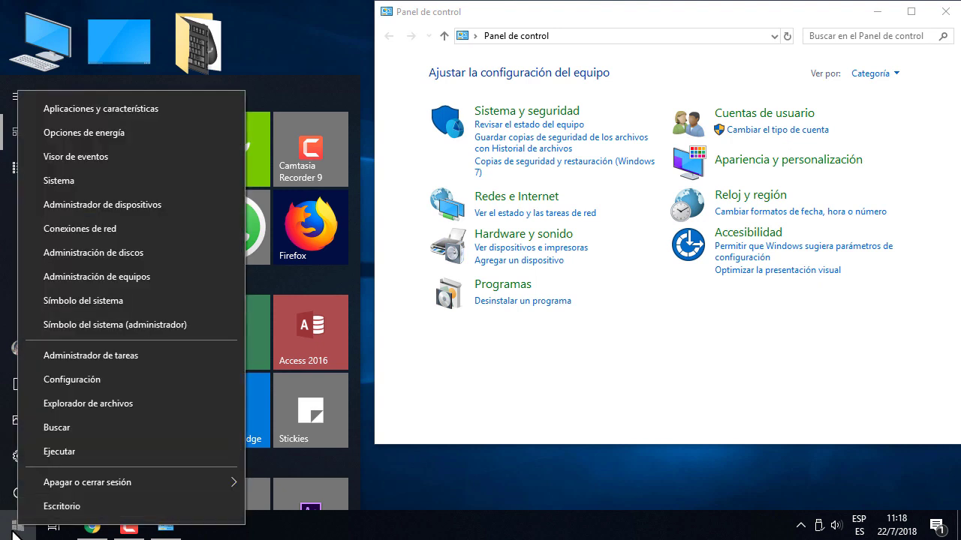
left_click(503, 498)
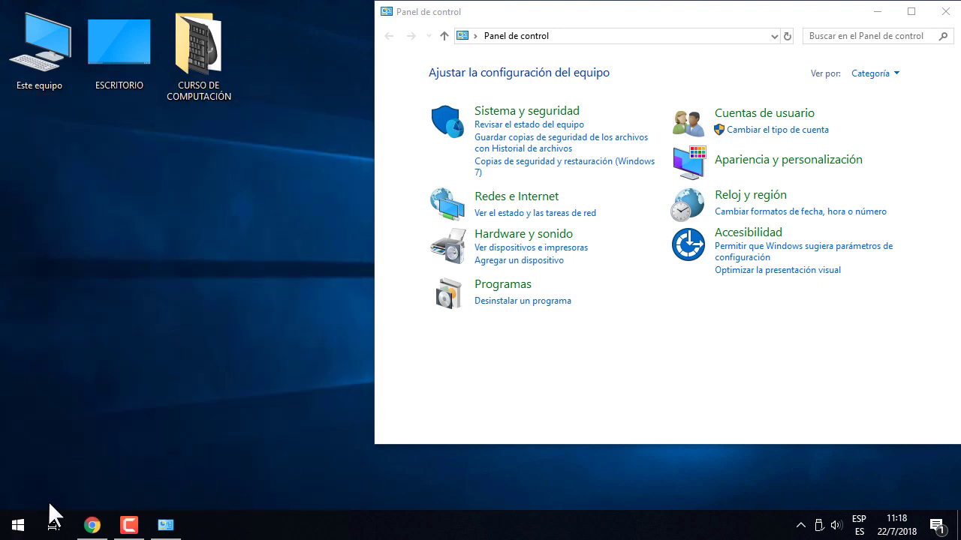
right_click(15, 525)
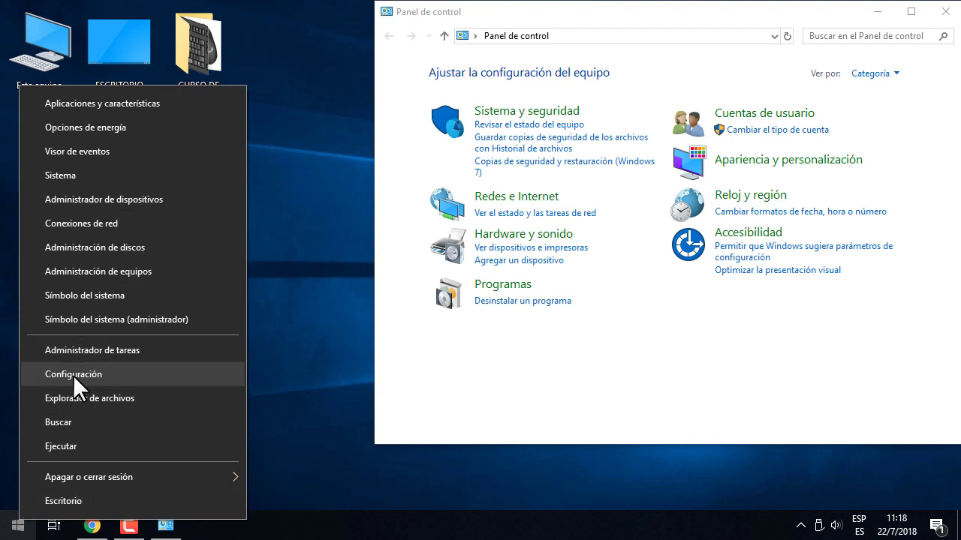
left_click(280, 418)
left_click(4, 528)
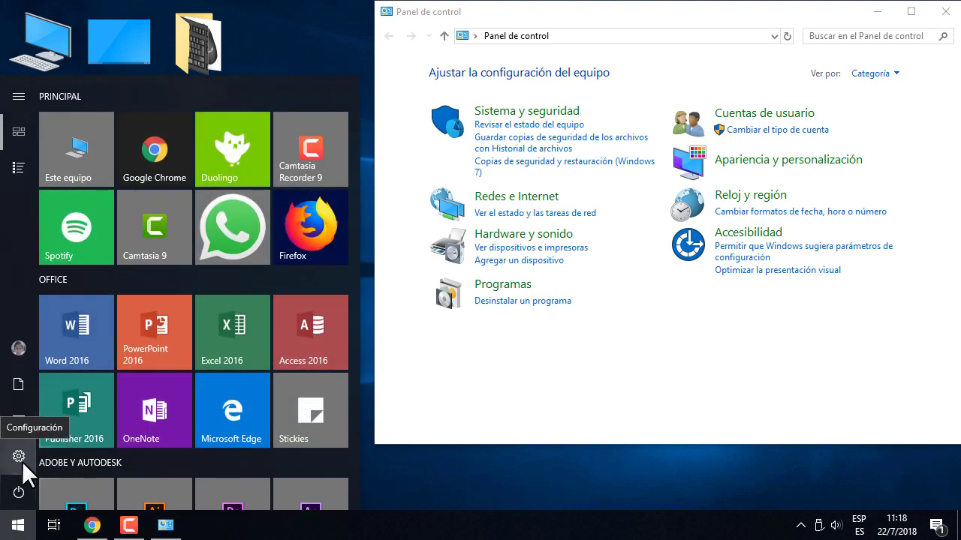
left_click(425, 479)
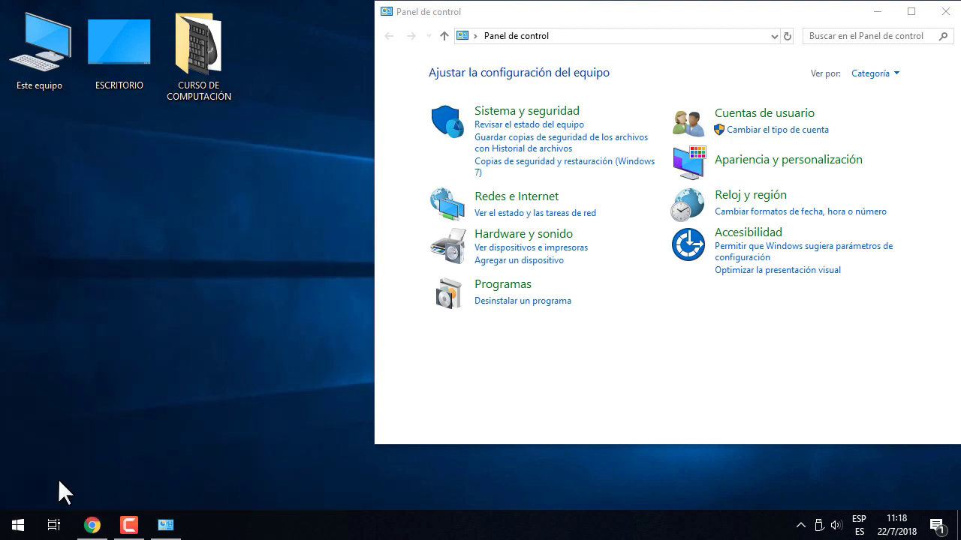
- Open Configuración de Windows and resize it and the Panel de control so both windows sit side by side
right_click(15, 526)
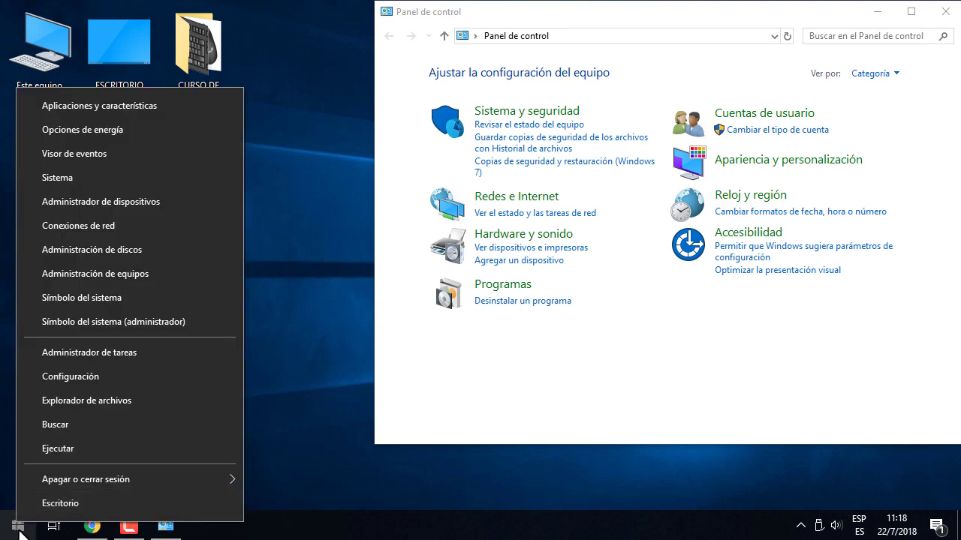
left_click(75, 376)
left_click(907, 13)
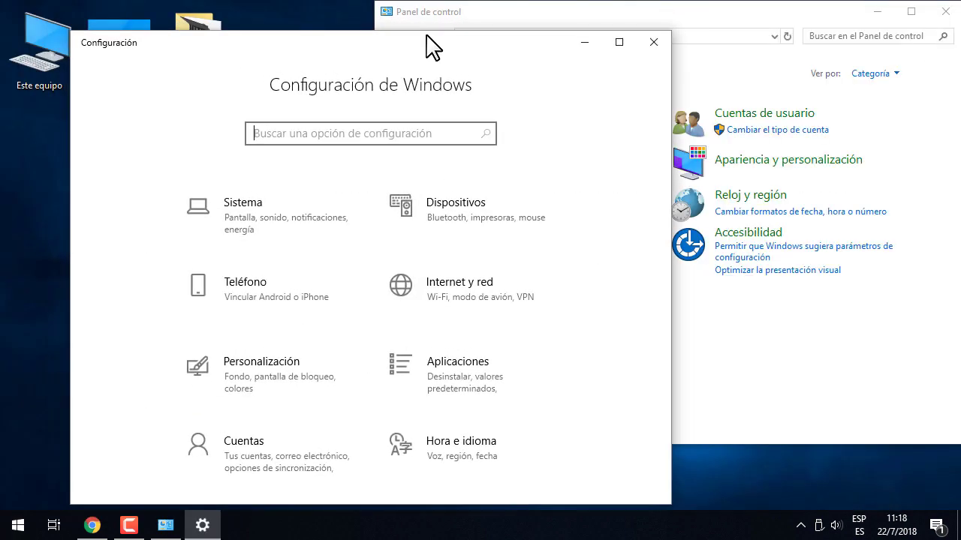
left_click_drag(395, 44, 344, 26)
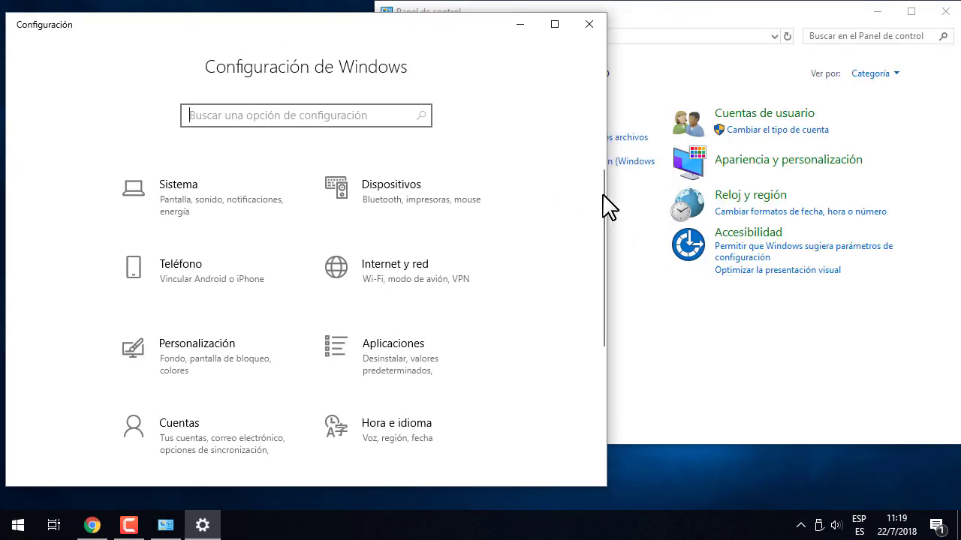
left_click_drag(607, 195, 448, 196)
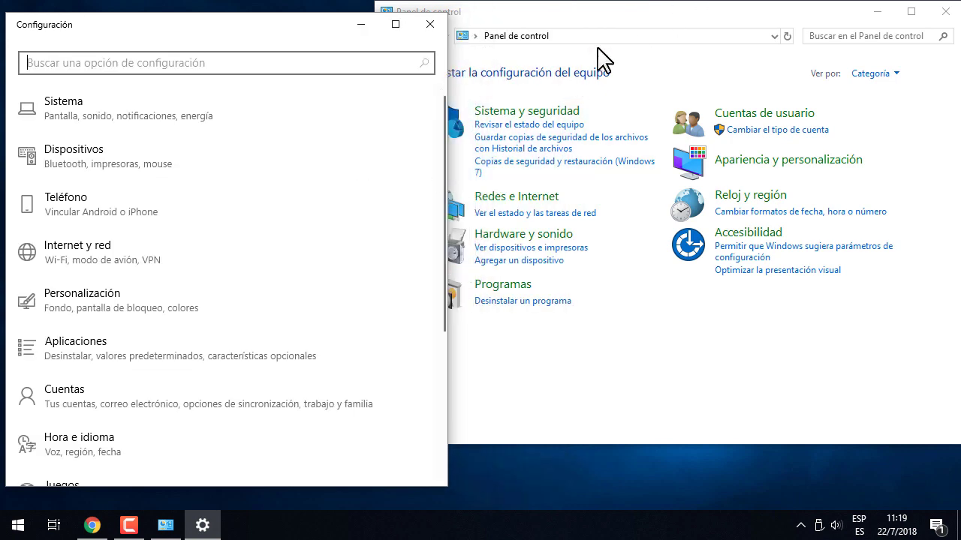
left_click(635, 30)
left_click_drag(373, 123, 629, 132)
left_click_drag(445, 144, 595, 146)
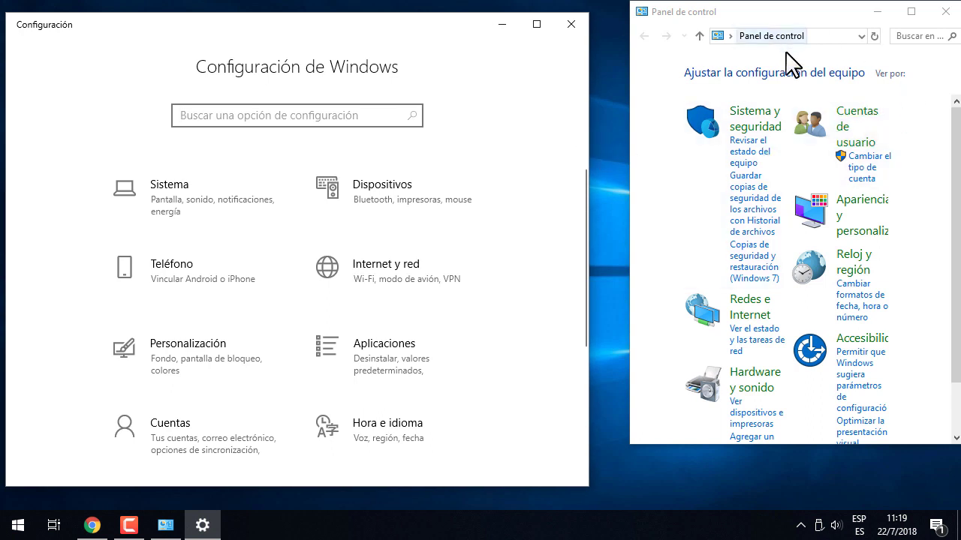
- Compare the Panel de control category Sistema y seguridad with the Sistema category in Configuración, and return Configuración to its home page
scroll(831, 346, "down", 1)
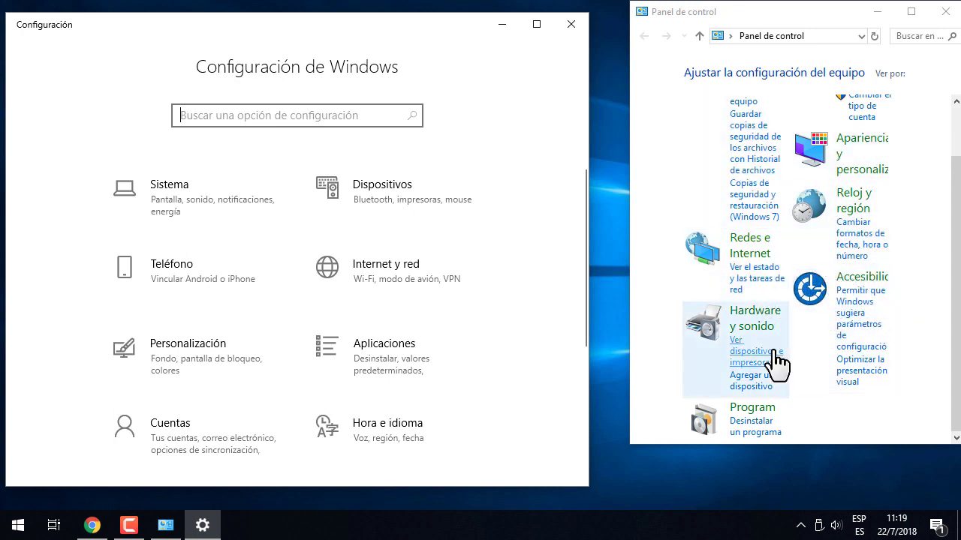
scroll(854, 318, "up", 1)
scroll(854, 317, "down", 1)
scroll(729, 345, "up", 2)
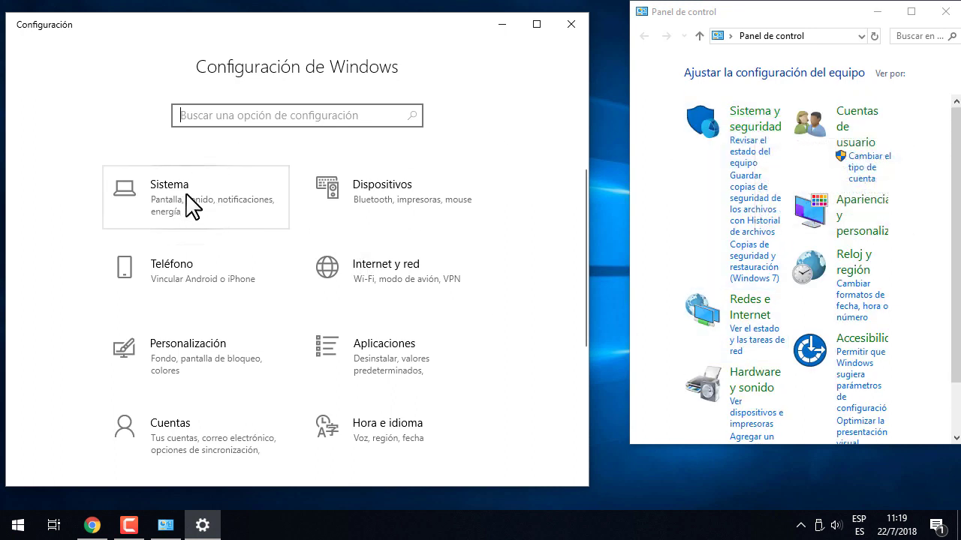
left_click(766, 126)
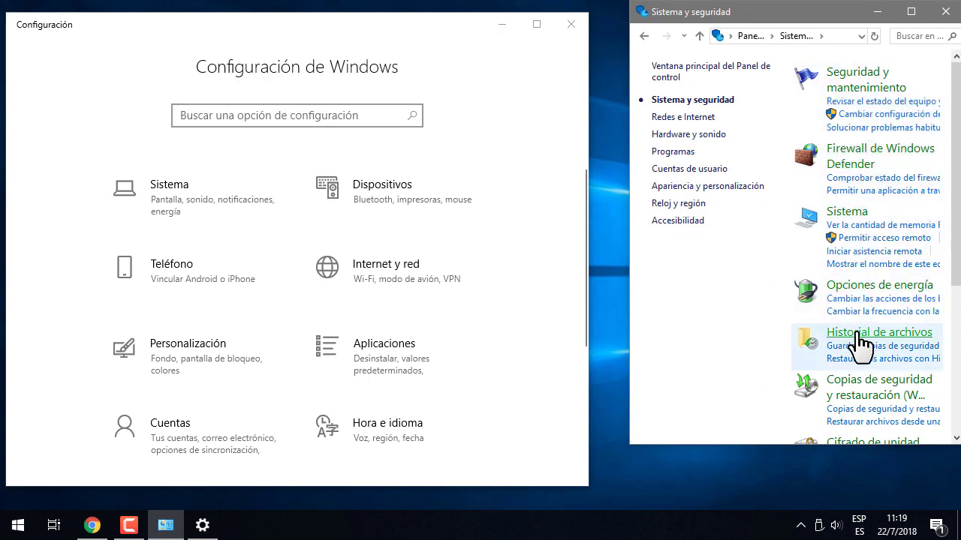
left_click(166, 200)
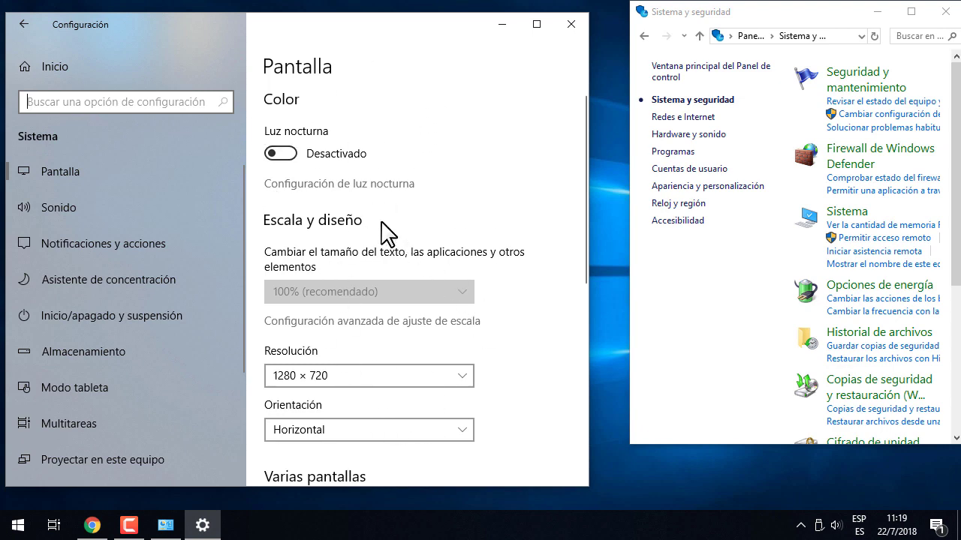
left_click(23, 26)
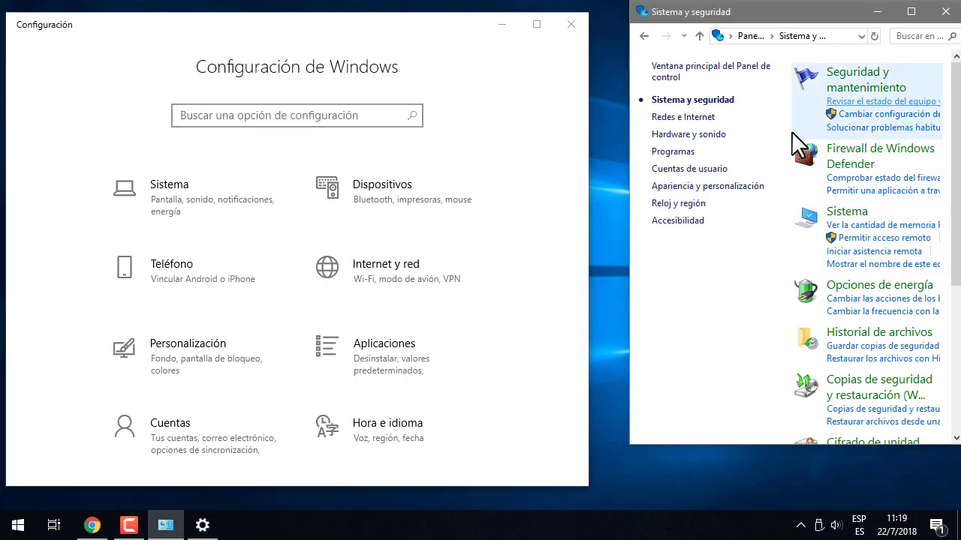
- Maximize the Sistema y seguridad window, go back to the main Panel de control page, and close it
left_click(912, 12)
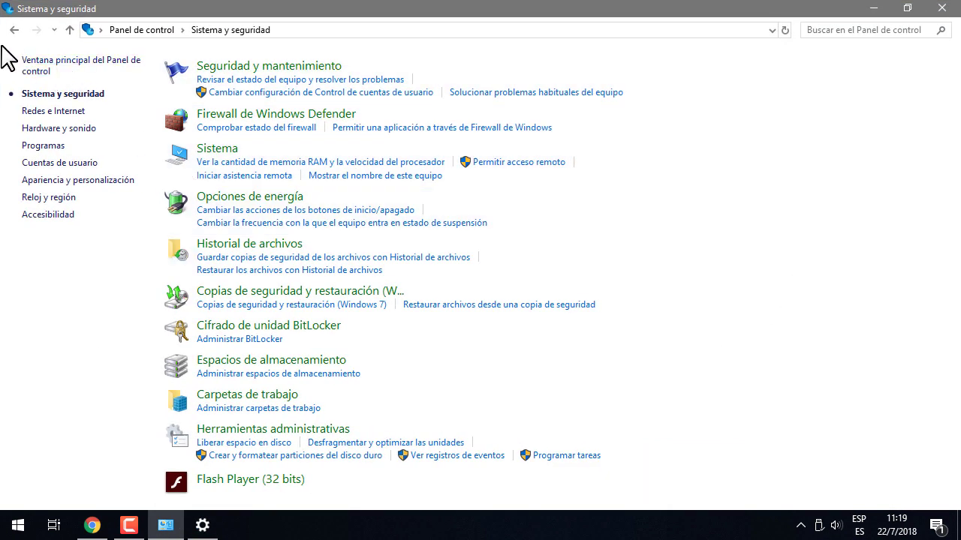
left_click(16, 28)
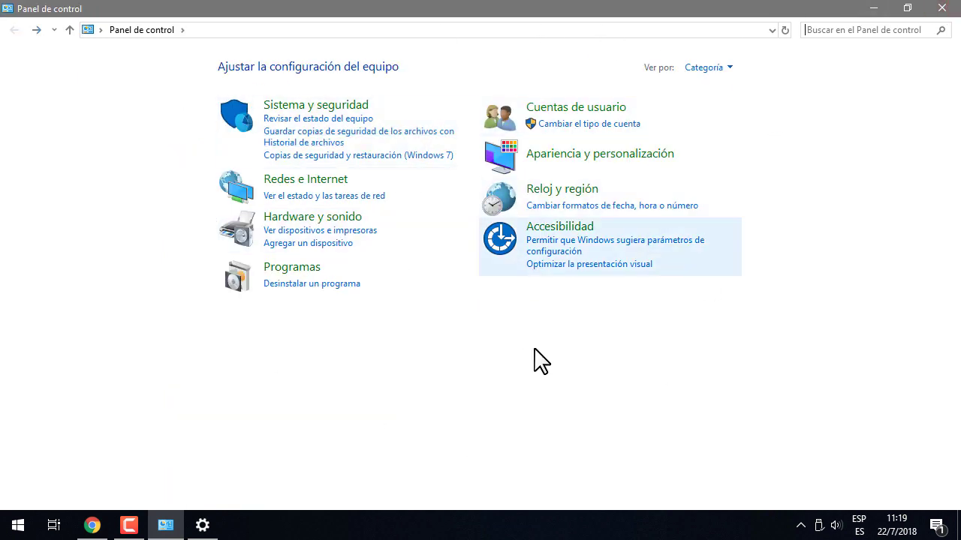
left_click(942, 7)
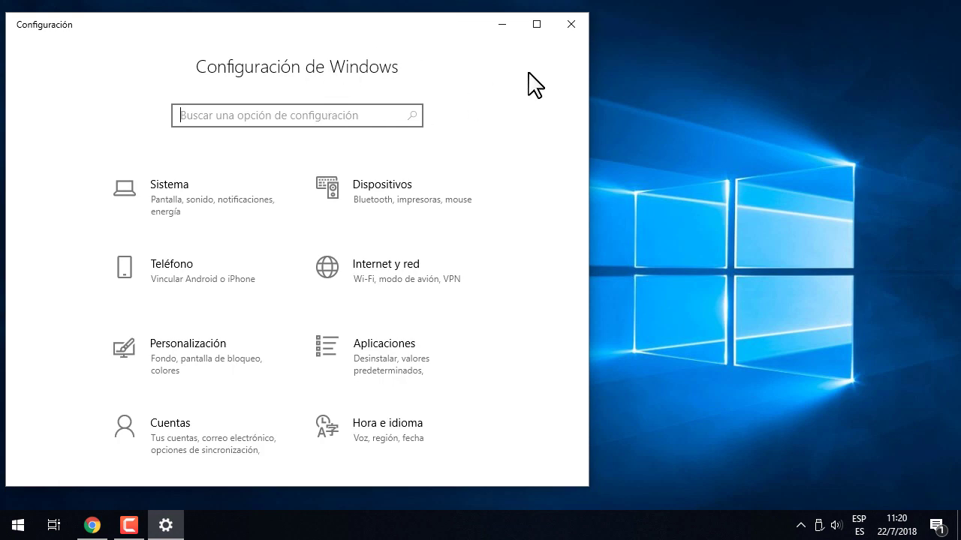
- Maximize the Configuración window and open the Sistema category on its Pantalla page
left_click(533, 22)
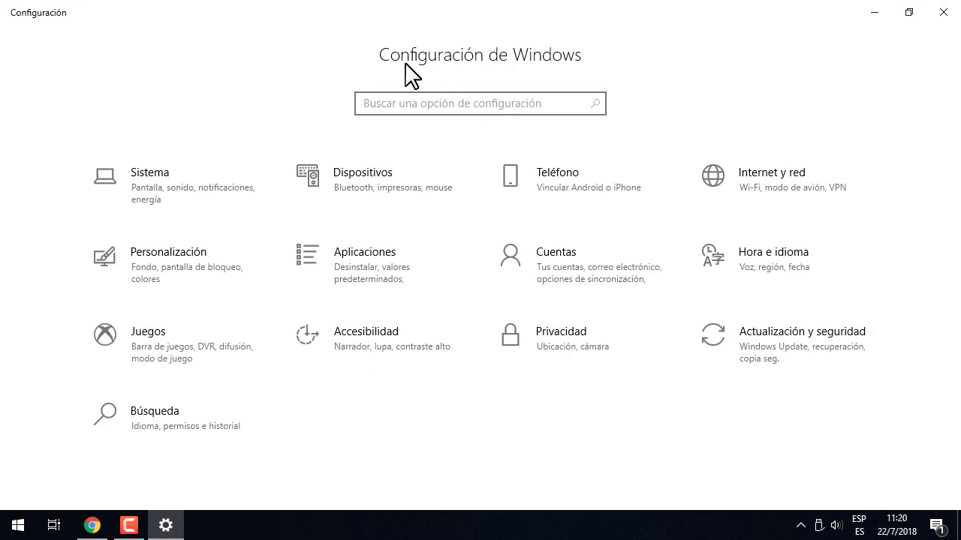
left_click(555, 109)
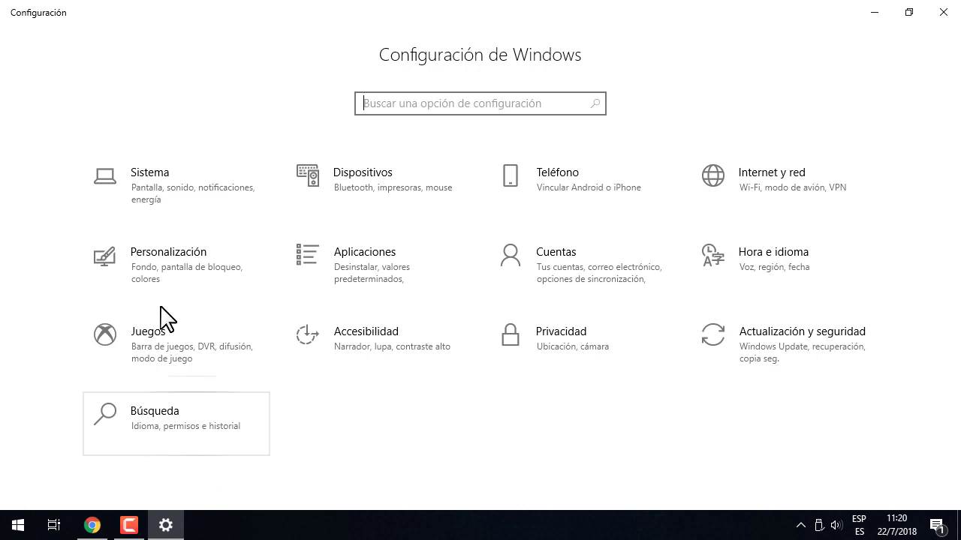
left_click(154, 180)
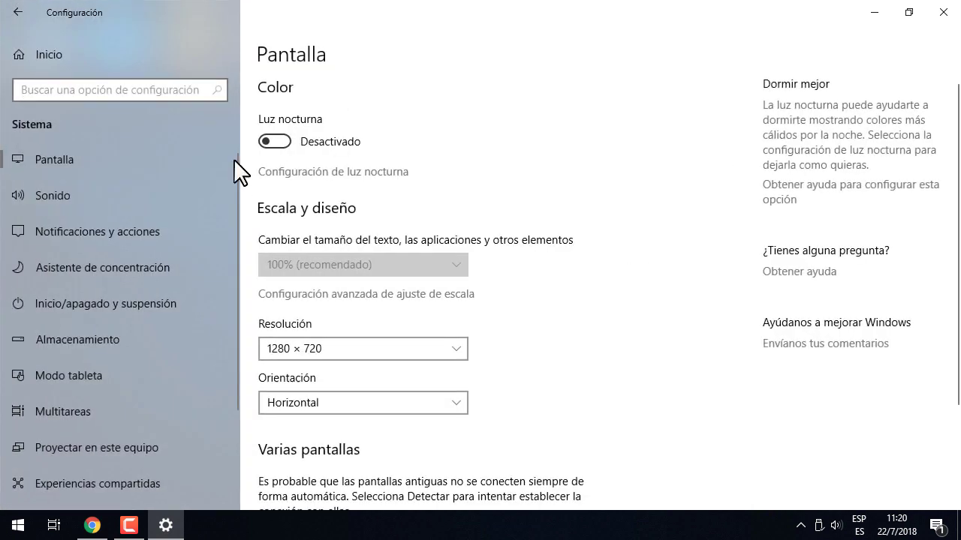
left_click(18, 12)
left_click(159, 184)
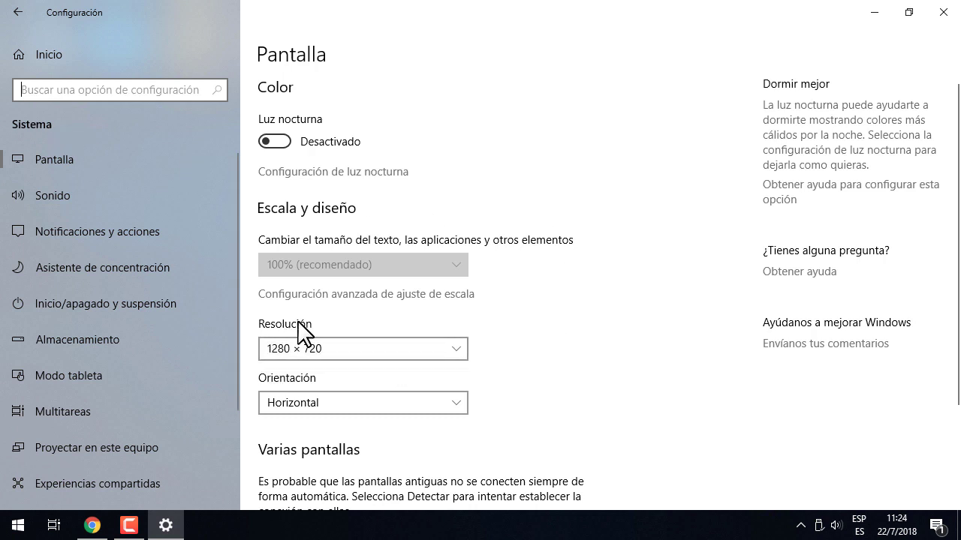
- Search the settings for "resolu", clear the search, and look through the list of Sistema sections down to Acerca de
type("resolu")
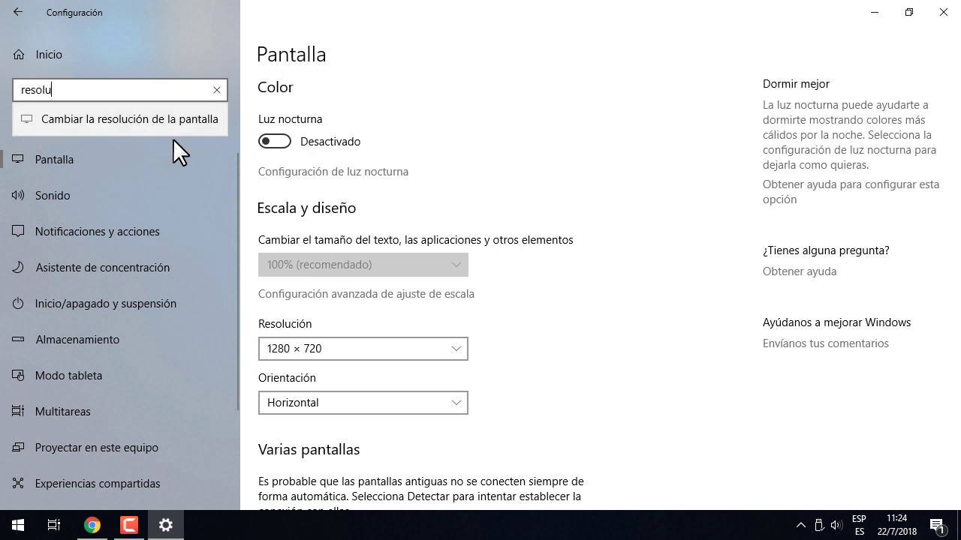
left_click(217, 90)
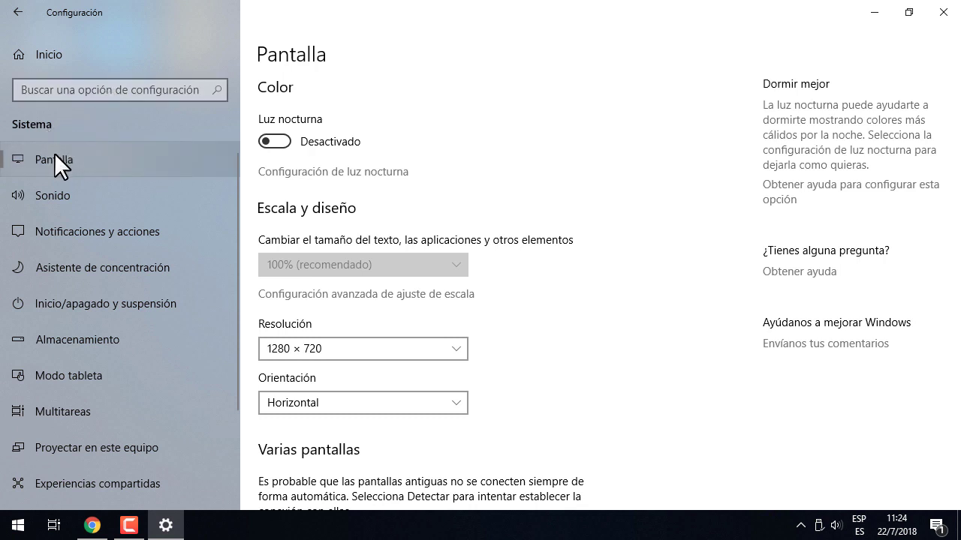
scroll(55, 152, "down", 2)
scroll(54, 152, "up", 2)
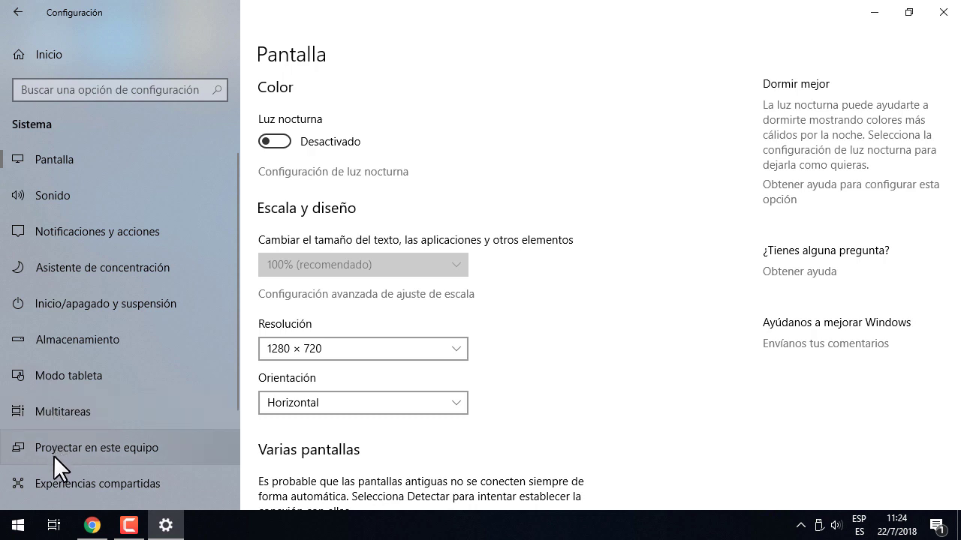
scroll(65, 449, "down", 3)
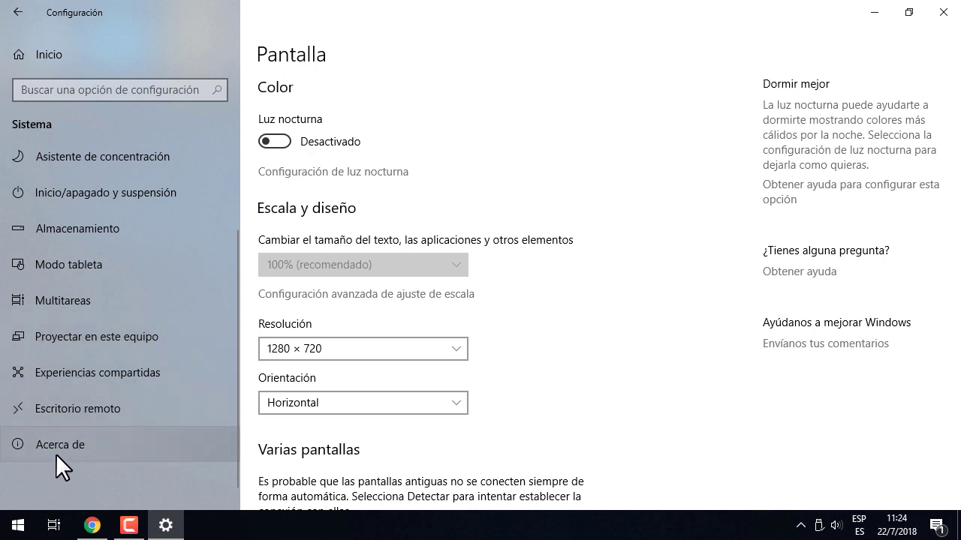
scroll(74, 450, "up", 3)
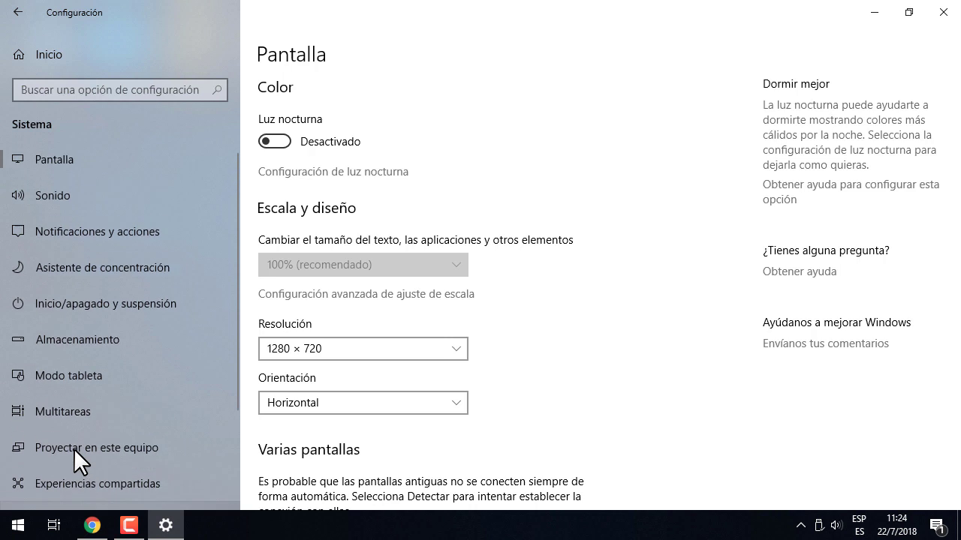
- View the Pantalla and Sonido pages of the Sistema settings and return to Pantalla
left_click(65, 160)
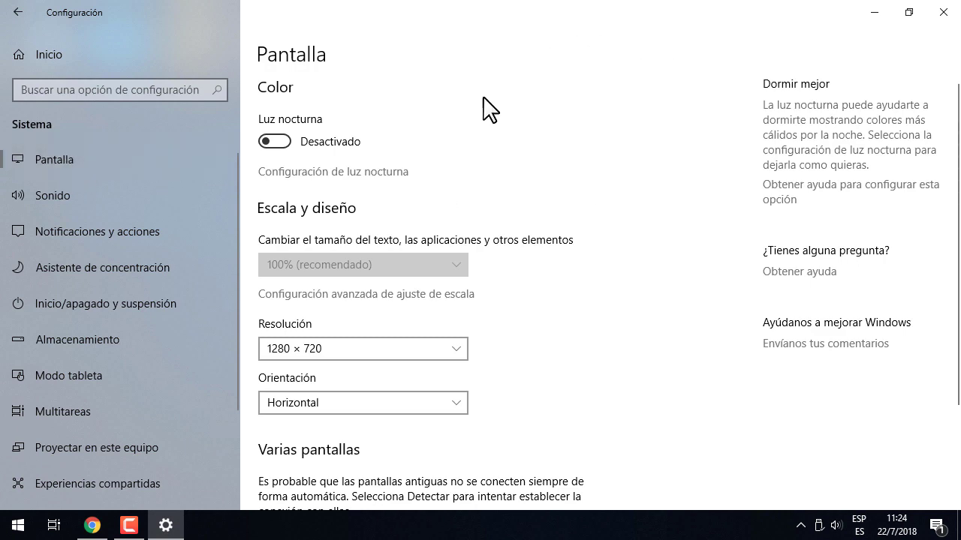
left_click(90, 187)
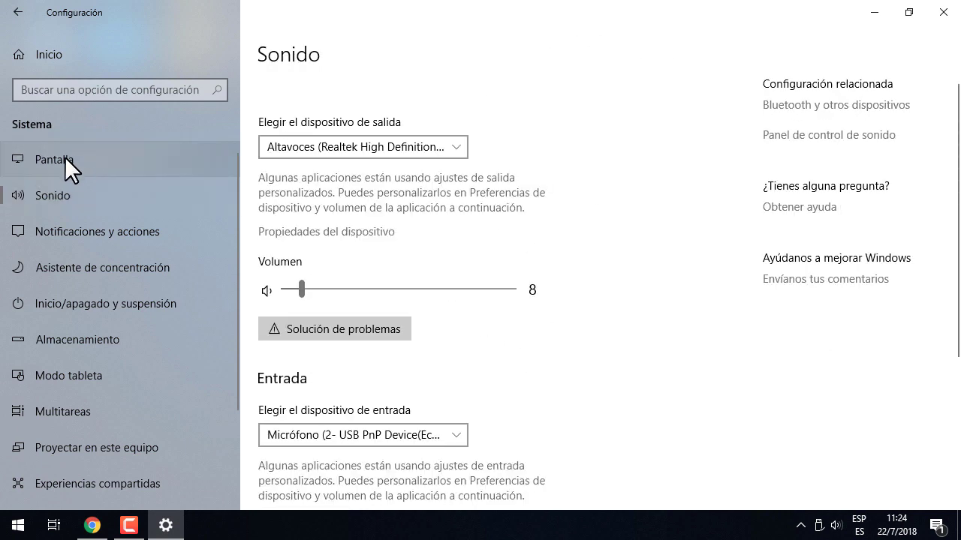
left_click(65, 157)
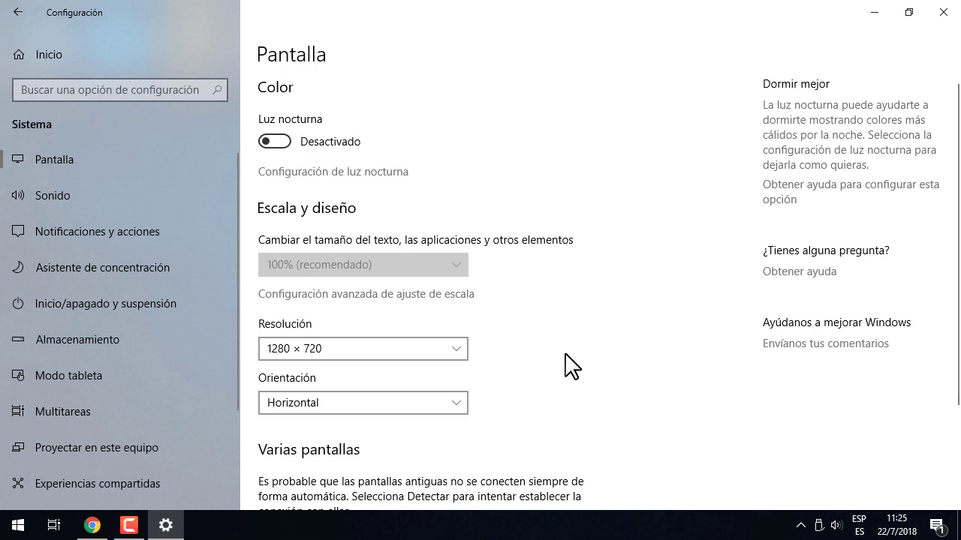
- Turn on Luz nocturna, activate and deactivate it through its quick action in the notification center, and return to the Pantalla page
left_click(280, 142)
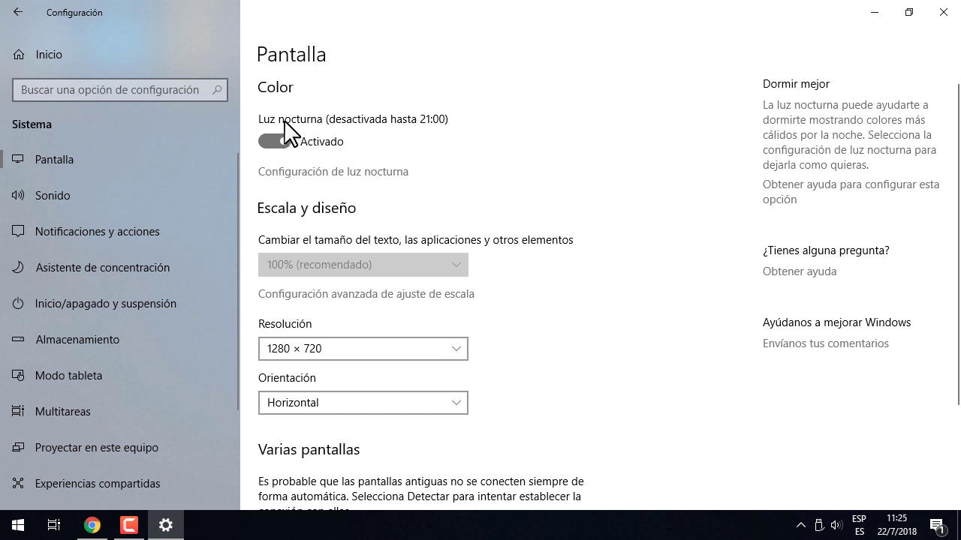
left_click(936, 526)
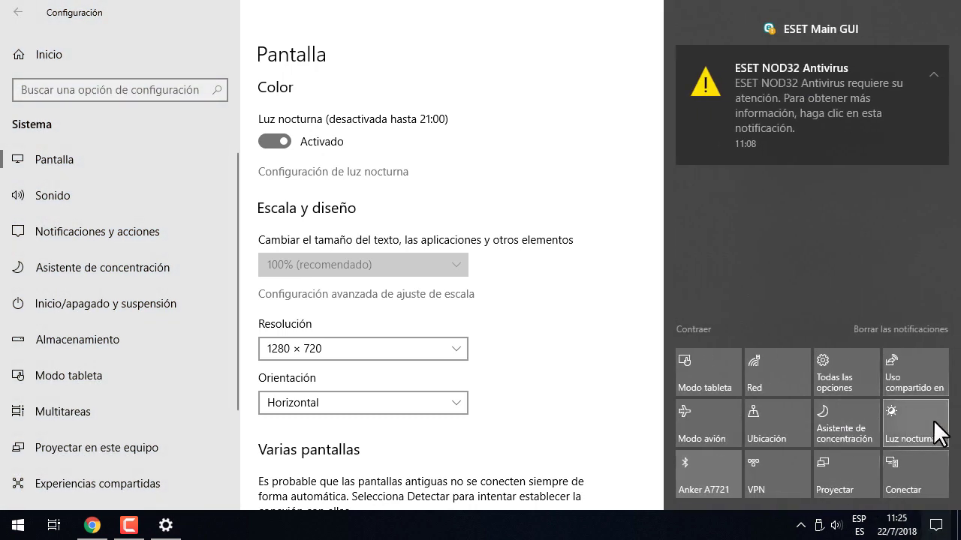
left_click(911, 415)
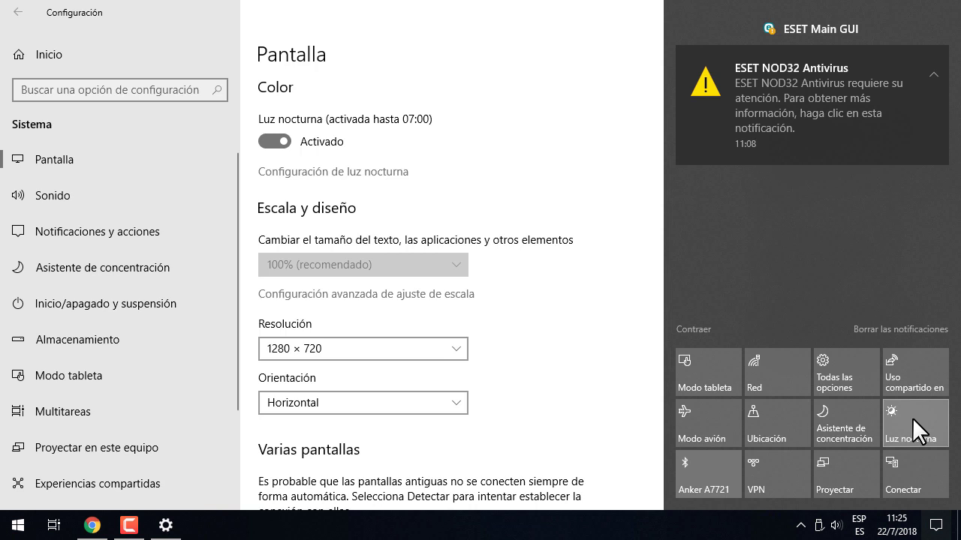
left_click(912, 418)
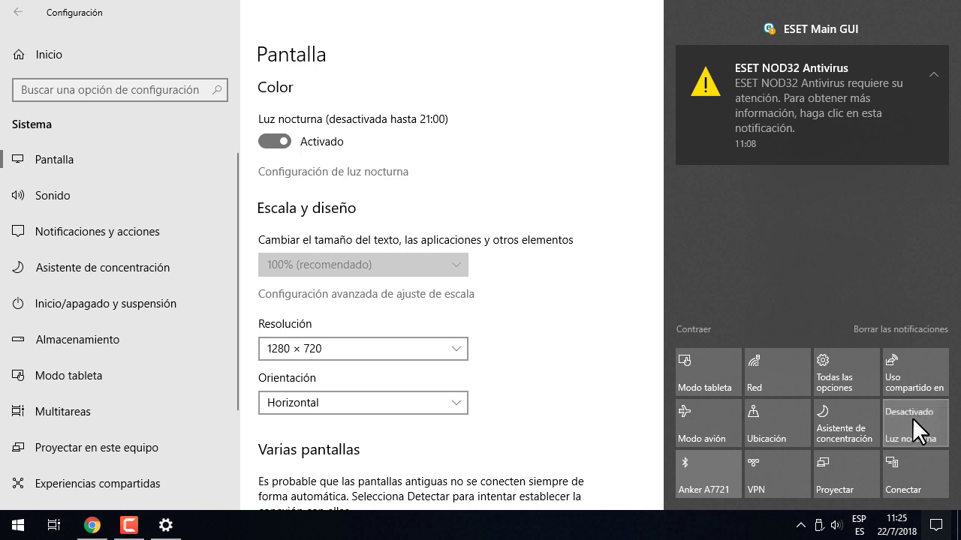
left_click(499, 188)
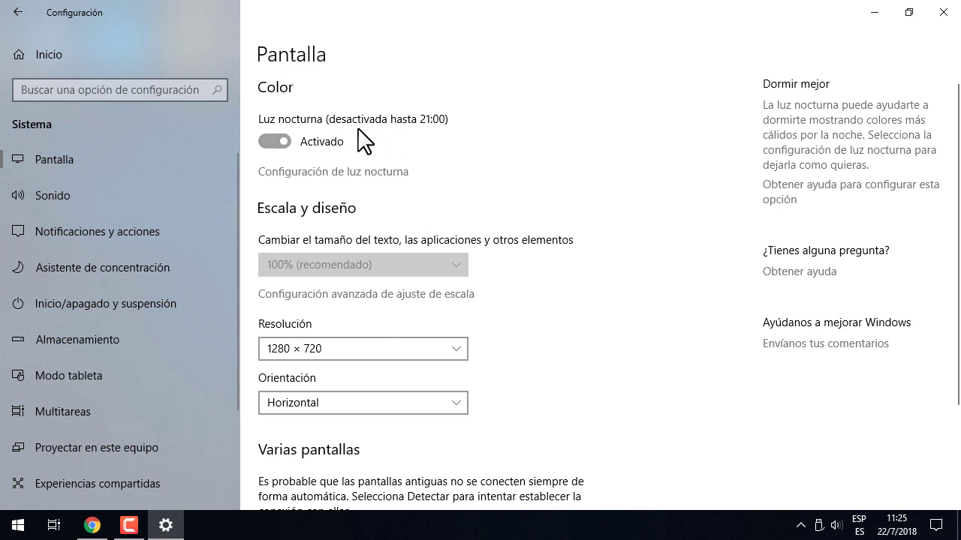
- Set the Luz nocturna schedule to activate at 19:00 and return to the Pantalla page
left_click(339, 174)
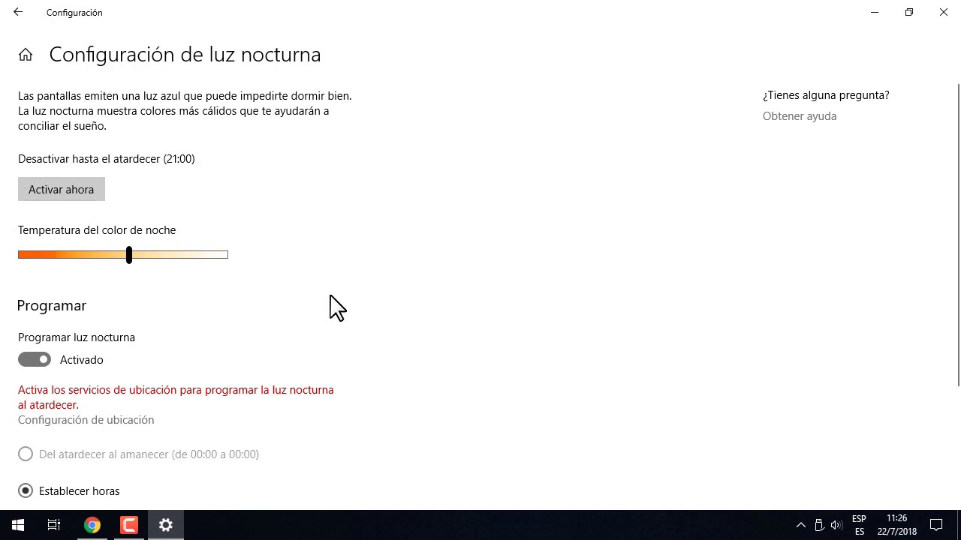
scroll(328, 307, "down", 2)
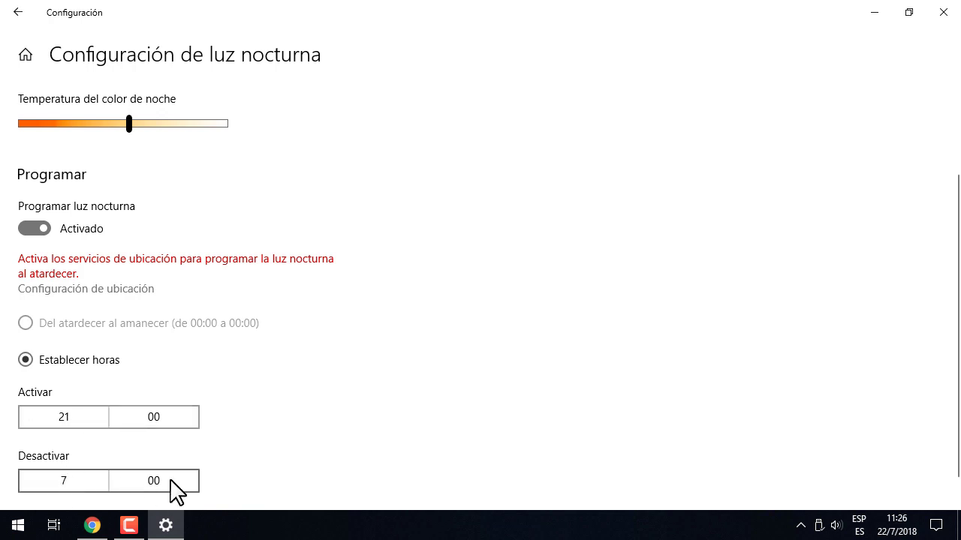
left_click(63, 420)
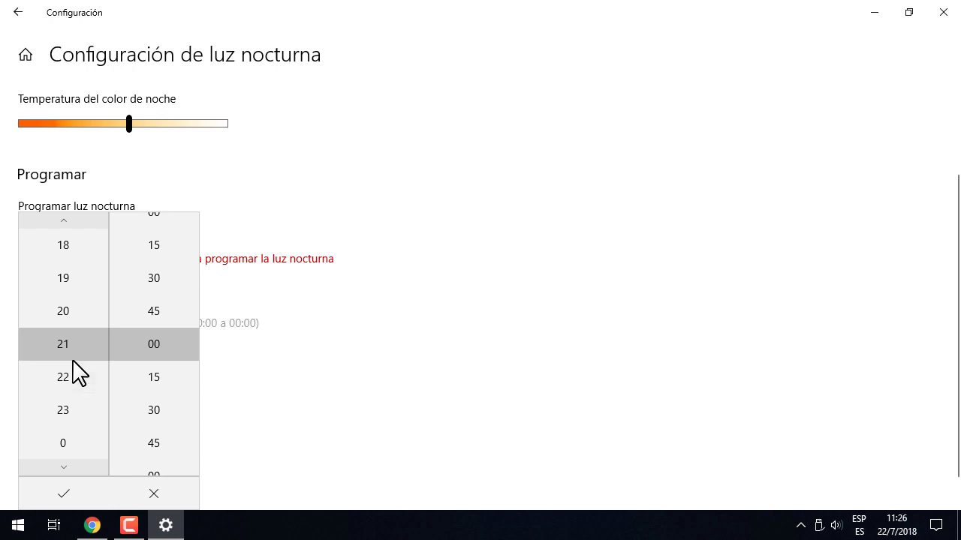
scroll(79, 372, "up", 2)
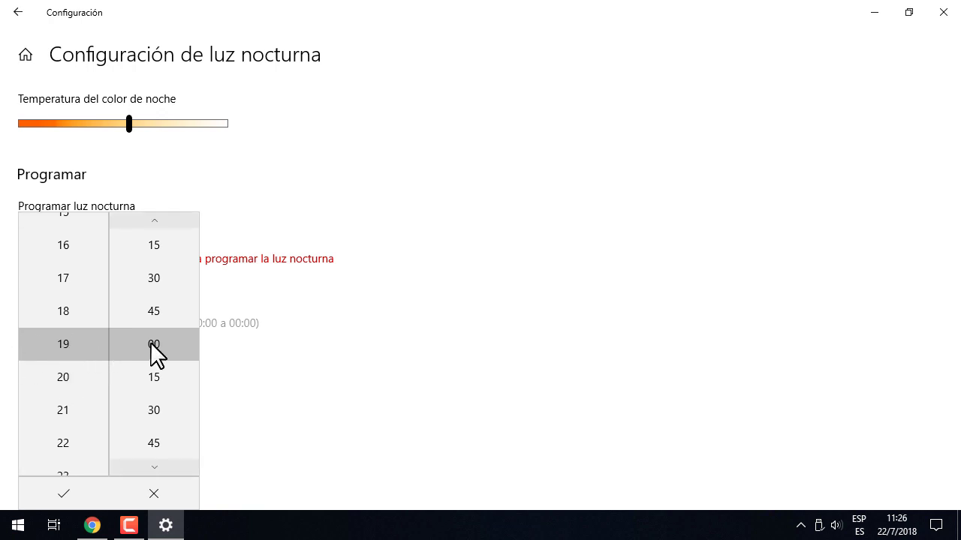
left_click(59, 495)
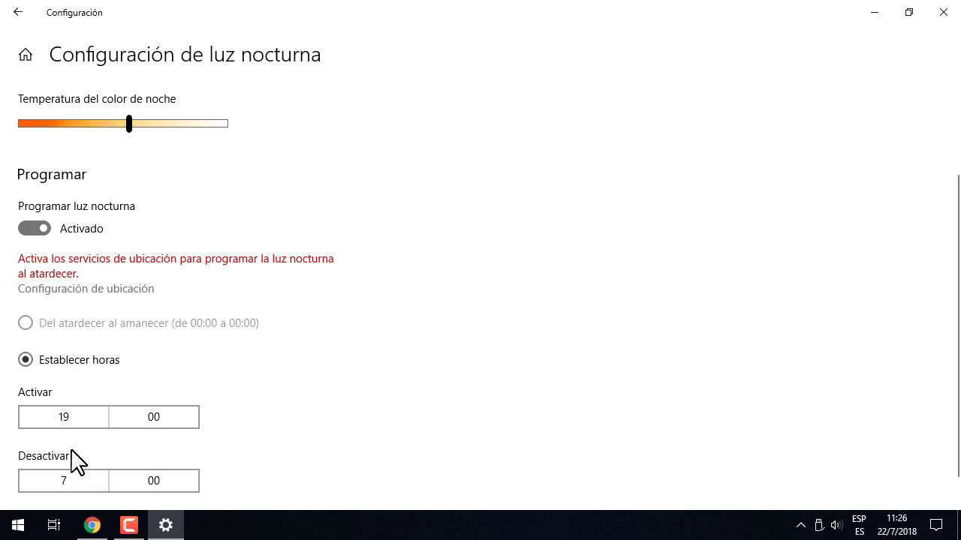
scroll(323, 413, "up", 3)
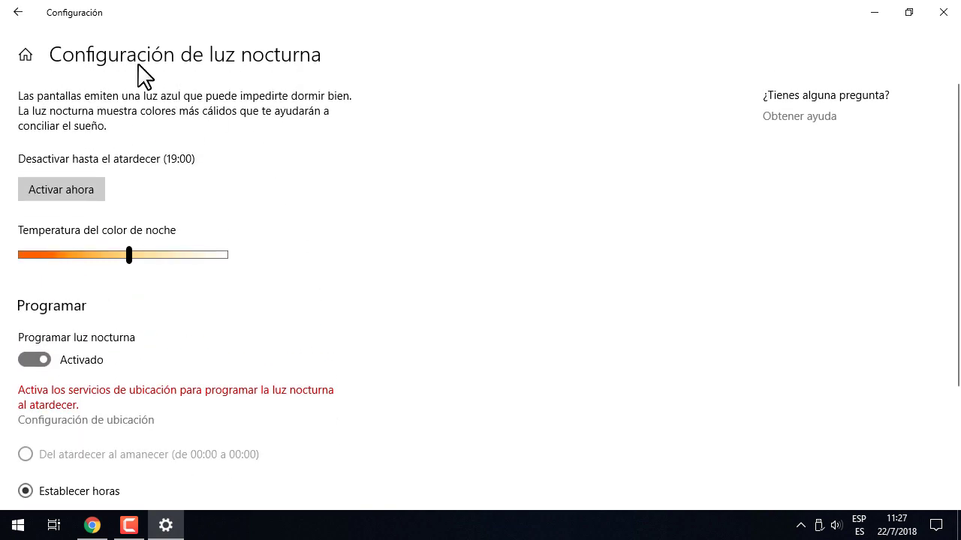
left_click(19, 14)
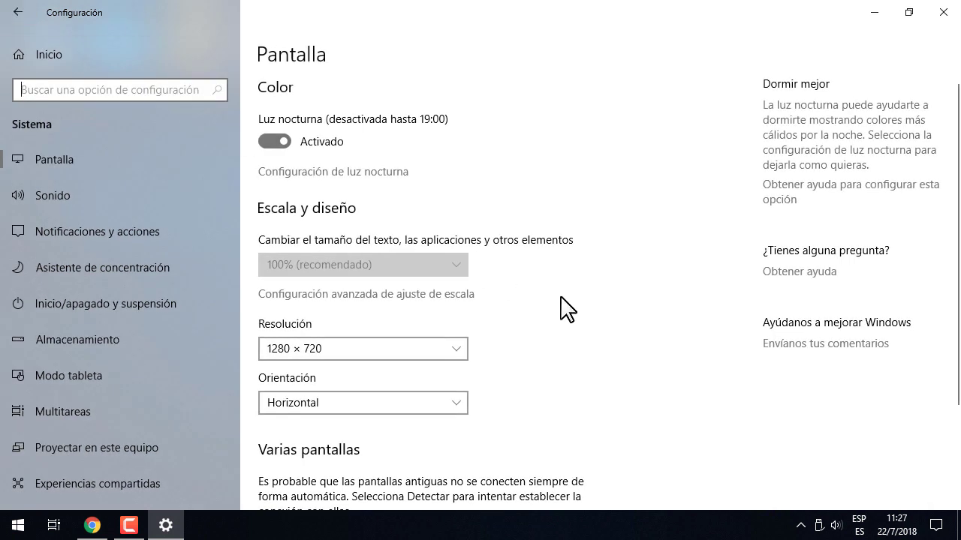
- Turn off Luz nocturna and dismiss the ESET Main GUI notification from the notification center
left_click(268, 149)
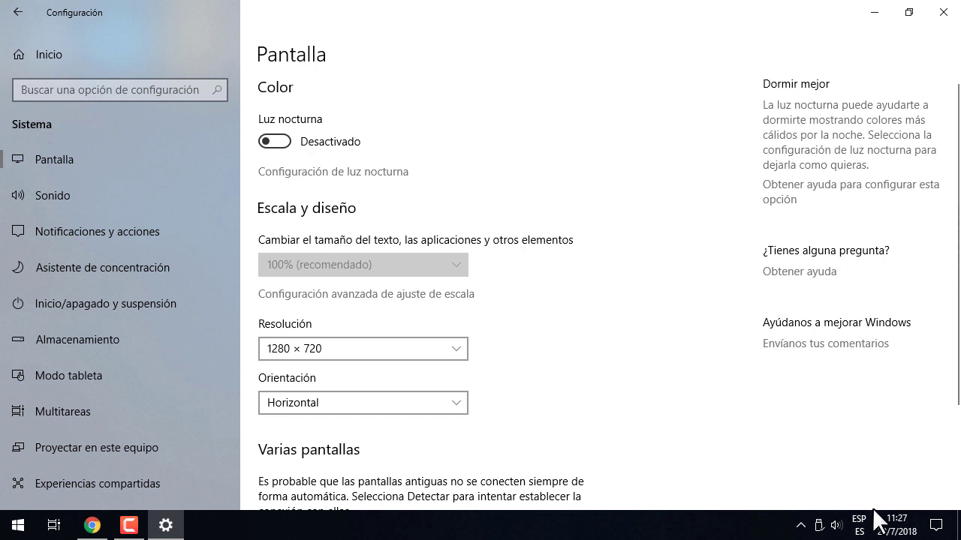
left_click(938, 526)
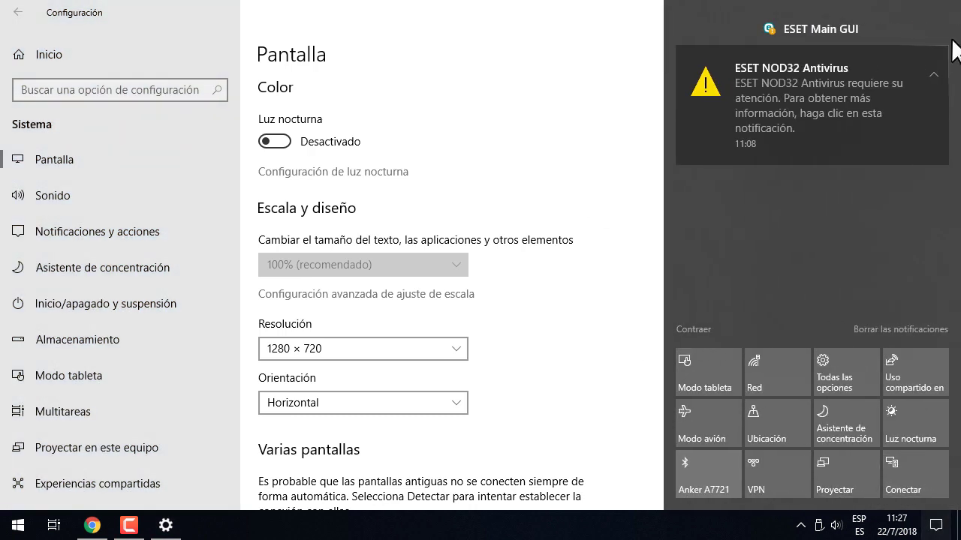
left_click(937, 28)
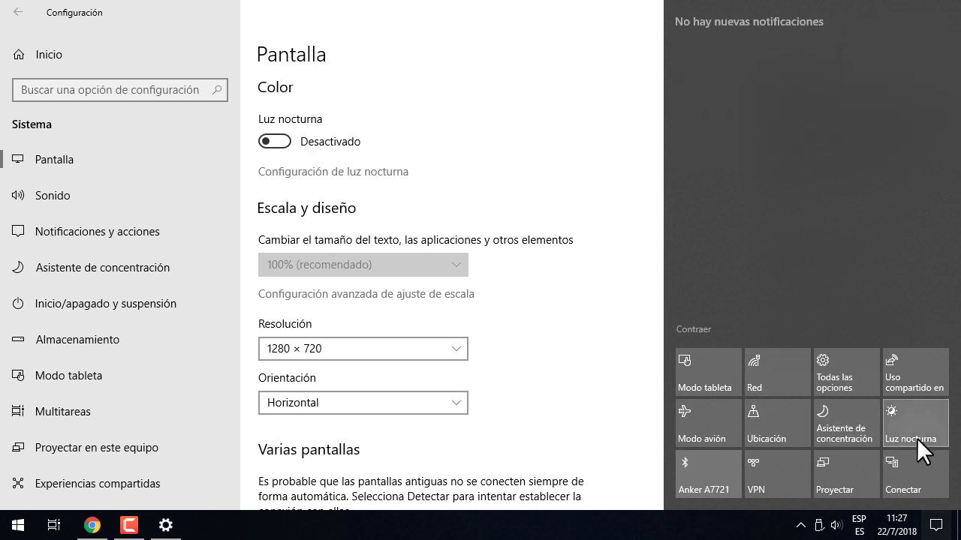
left_click(568, 348)
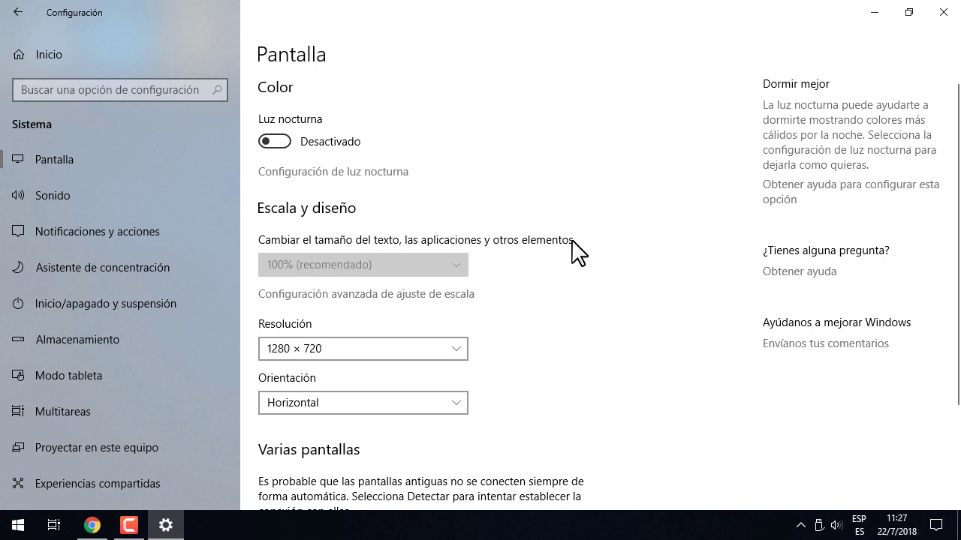
- Examine the available screen resolutions up to the recommended one without choosing a different resolution
left_click(406, 351)
scroll(406, 350, "up", 5)
scroll(398, 341, "up", 1)
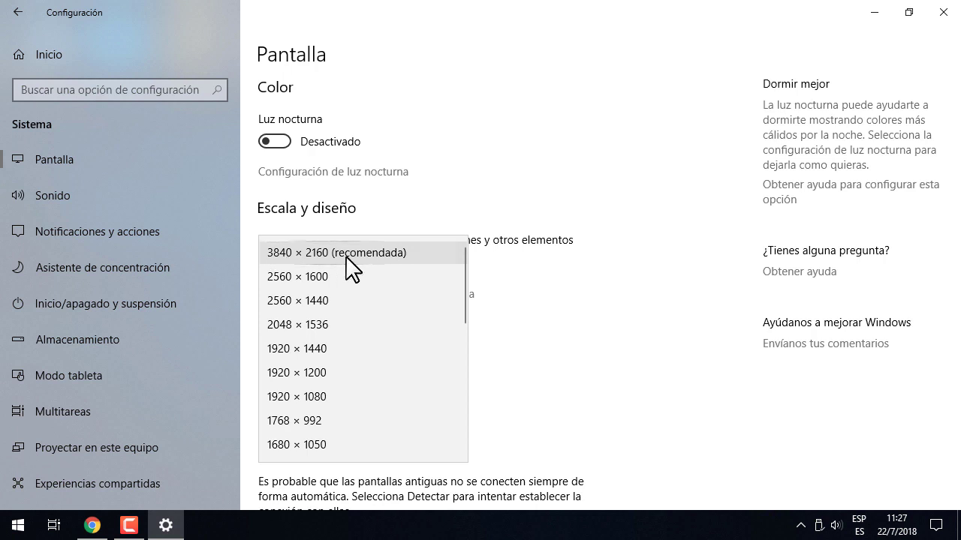
left_click(577, 270)
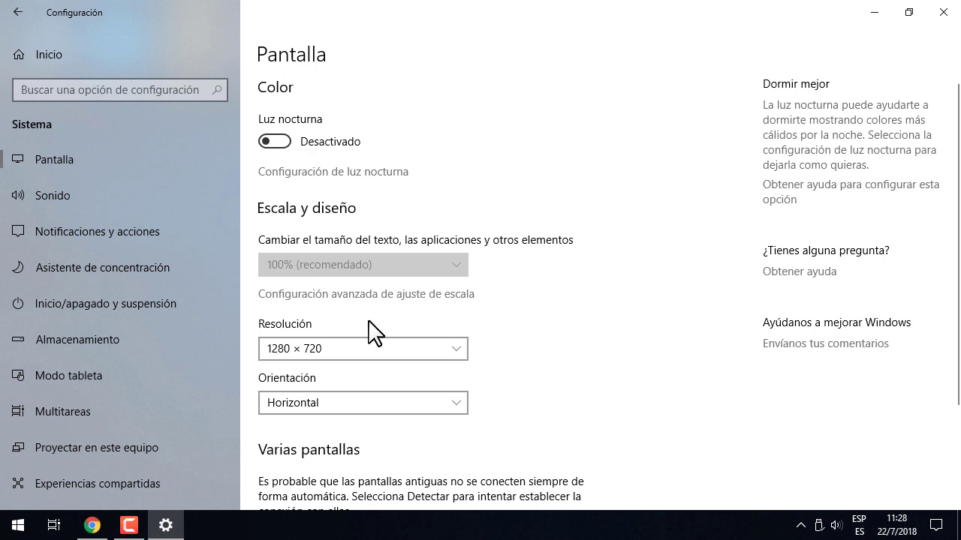
left_click(324, 348)
scroll(324, 347, "up", 3)
scroll(325, 348, "up", 3)
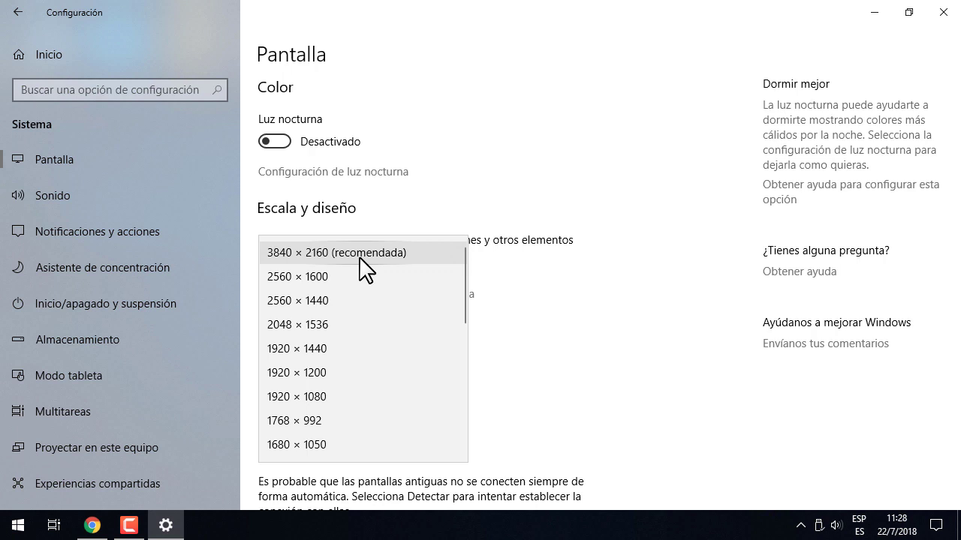
left_click(569, 336)
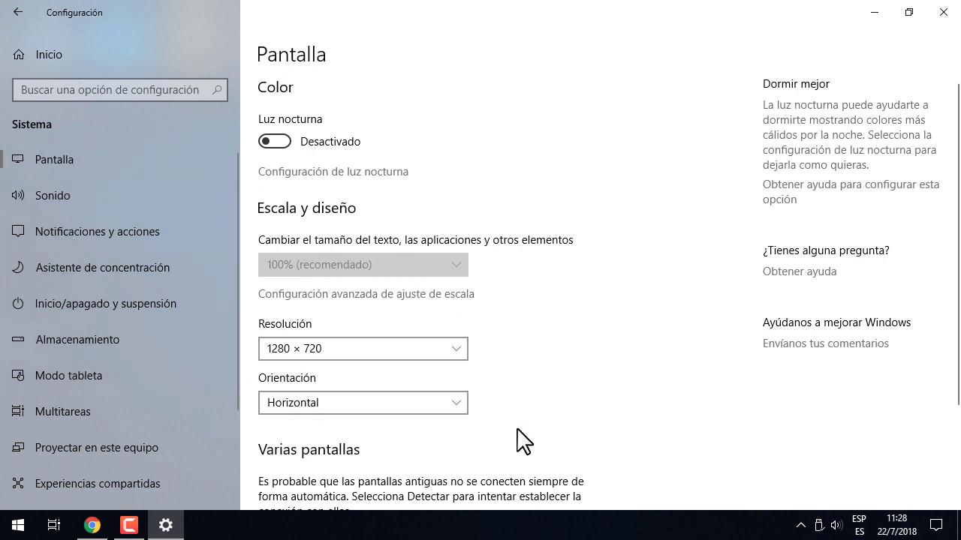
- Examine the available screen orientation options without choosing a different orientation
scroll(568, 424, "down", 3)
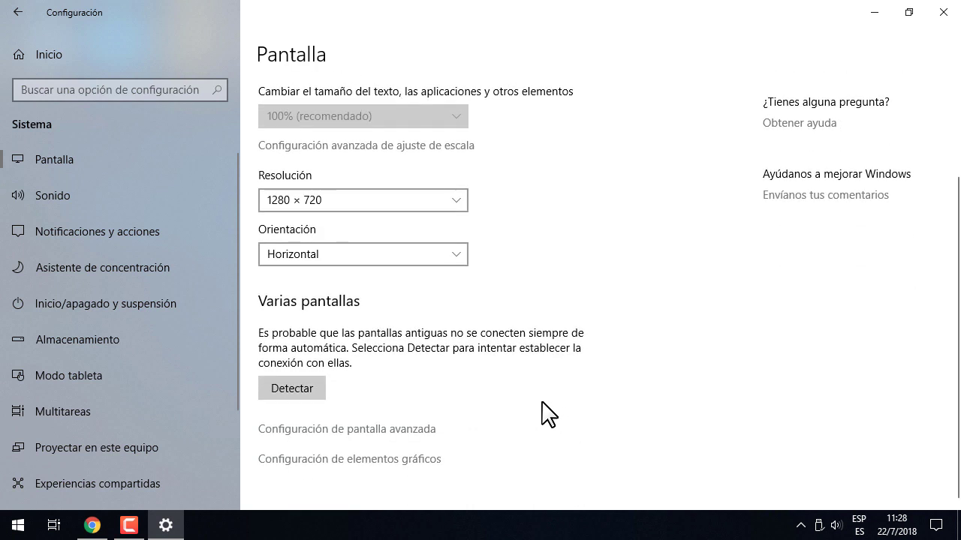
left_click(364, 255)
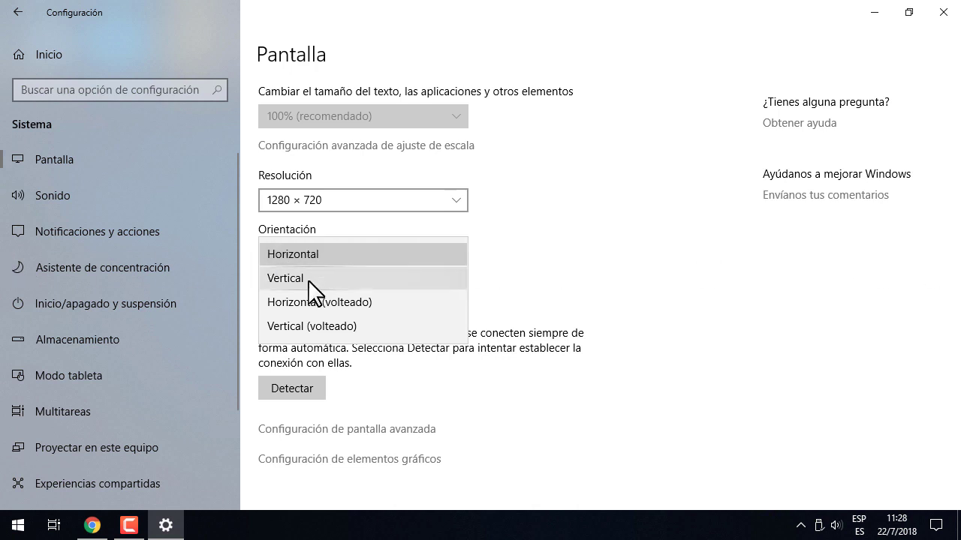
left_click(602, 283)
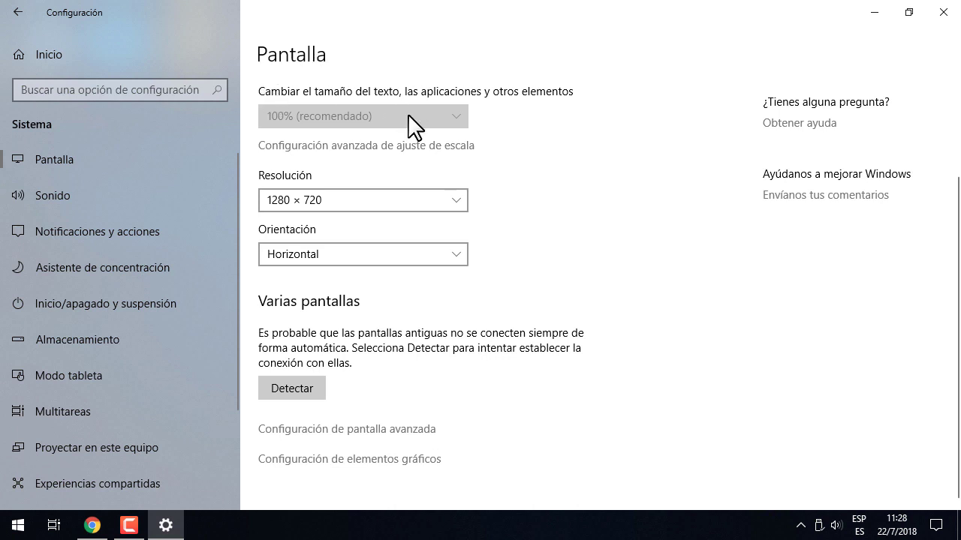
left_click(347, 259)
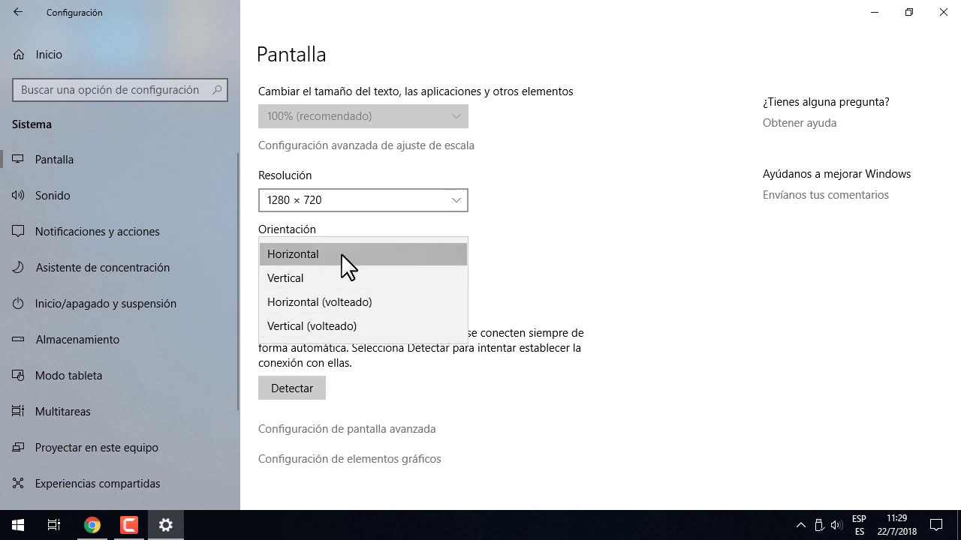
left_click(622, 268)
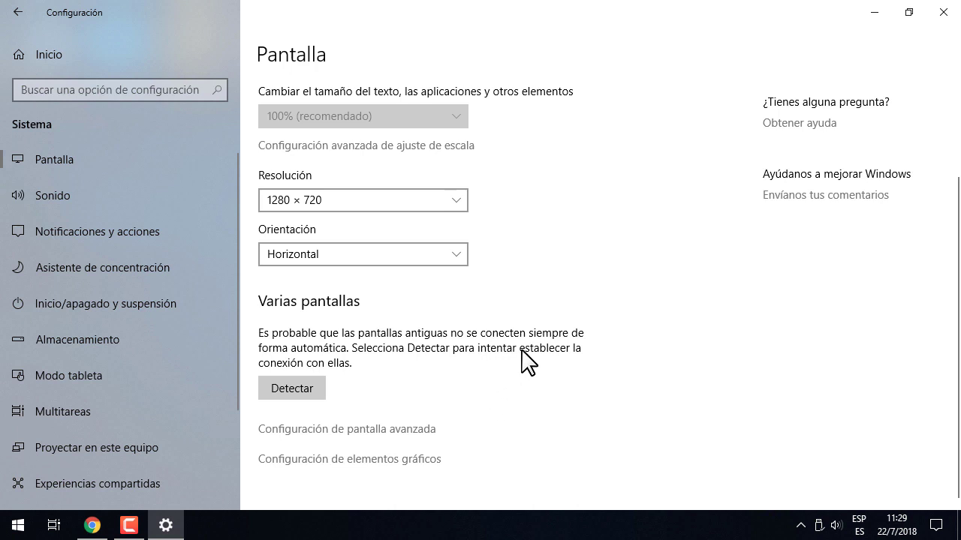
- Detect other connected displays, and view the Configuración de pantalla avanzada information before returning to the Pantalla page
left_click(295, 389)
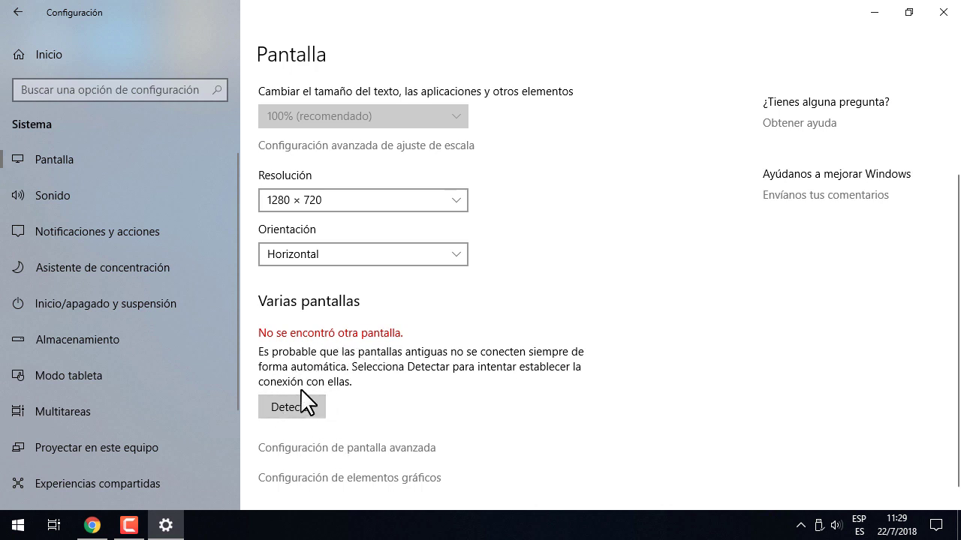
scroll(387, 419, "down", 1)
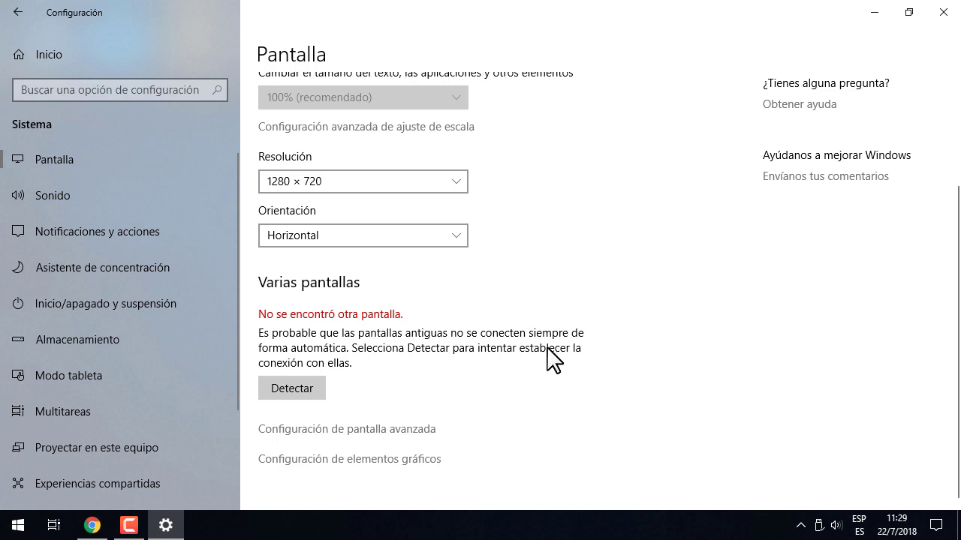
left_click(400, 430)
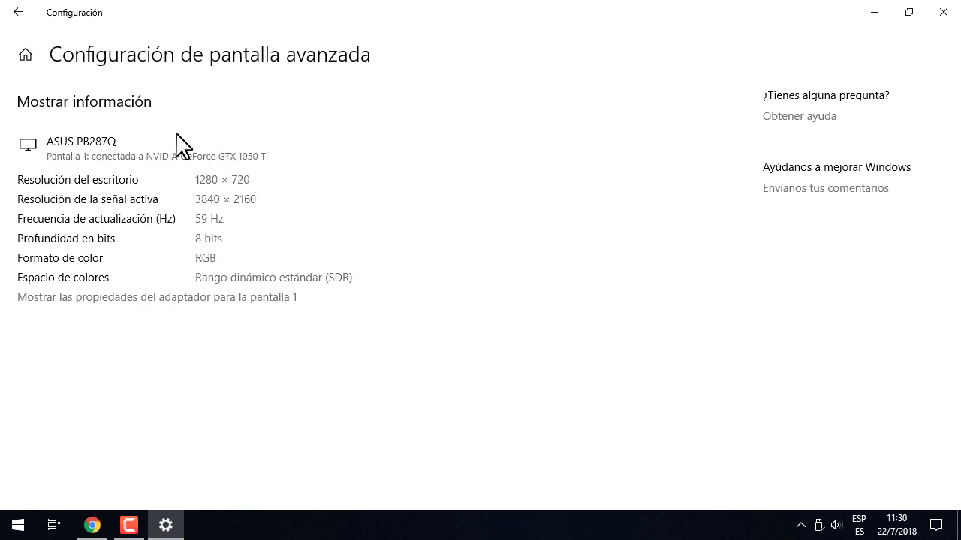
left_click(19, 14)
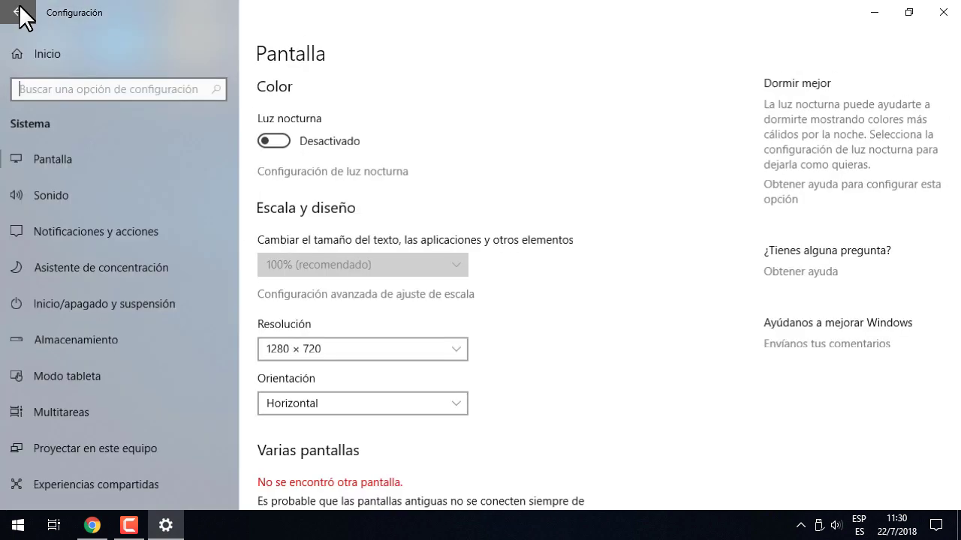
scroll(350, 435, "down", 3)
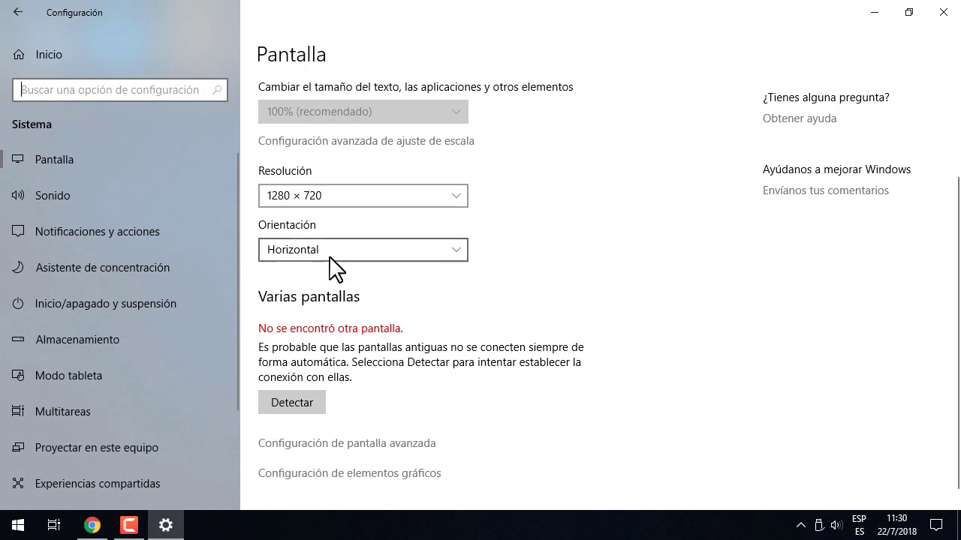
scroll(365, 375, "up", 3)
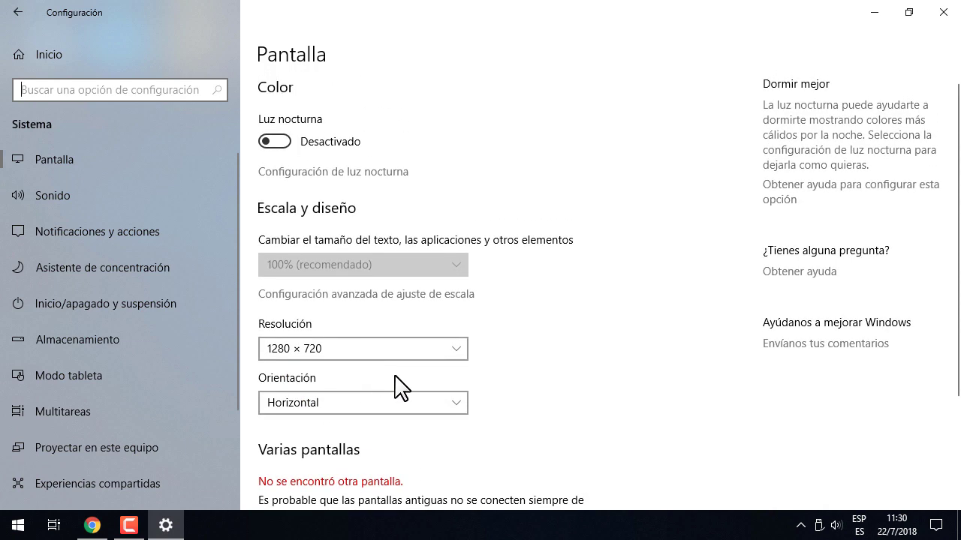
- Open the Sonido page and examine the available output devices without choosing a different one
left_click(61, 196)
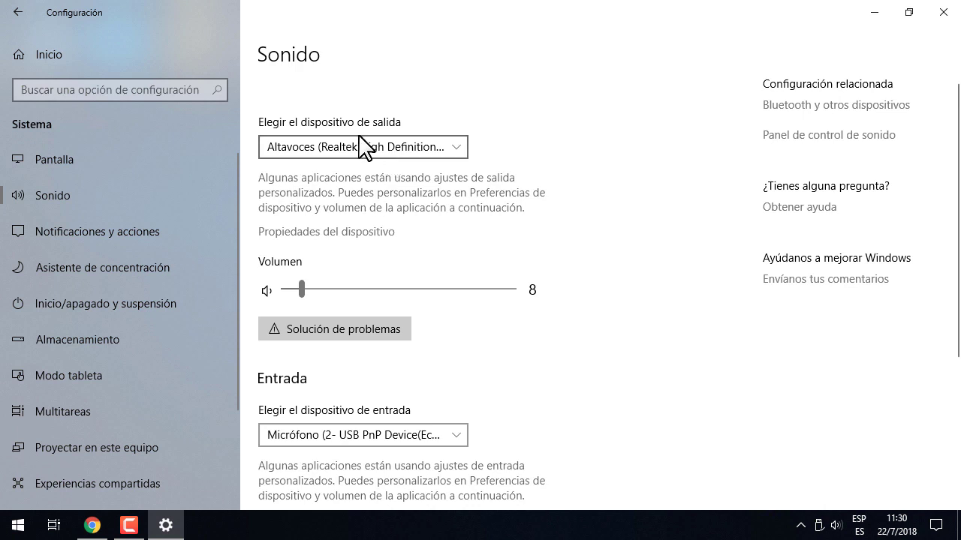
left_click(462, 148)
left_click(462, 144)
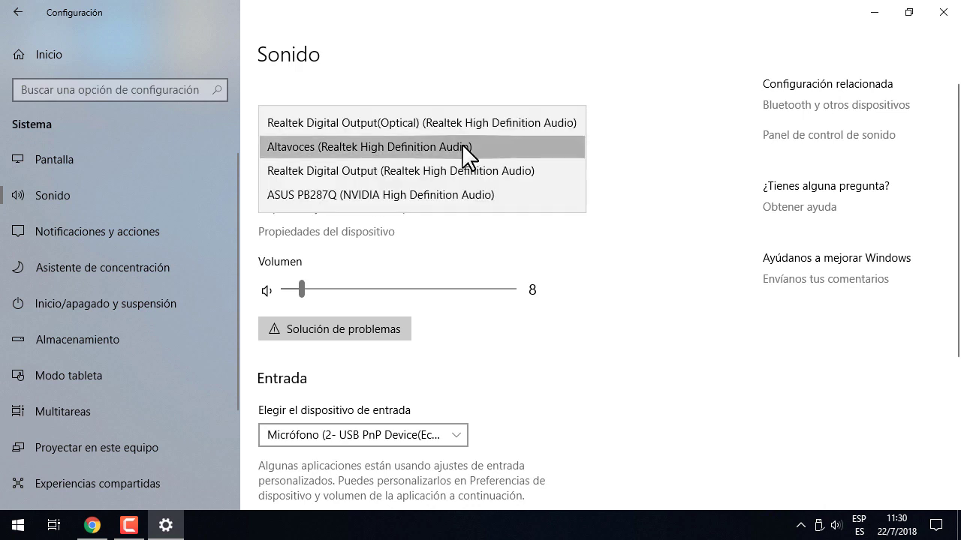
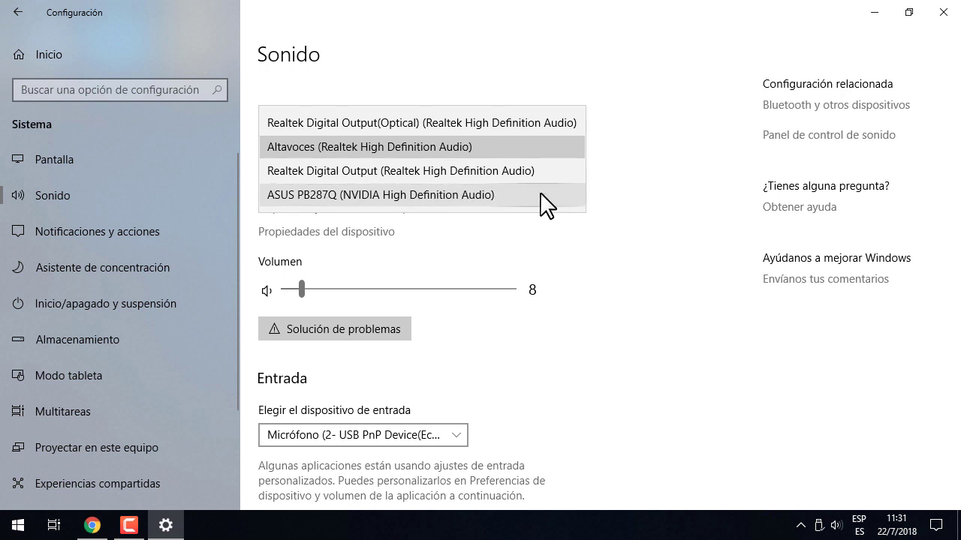
left_click(607, 260)
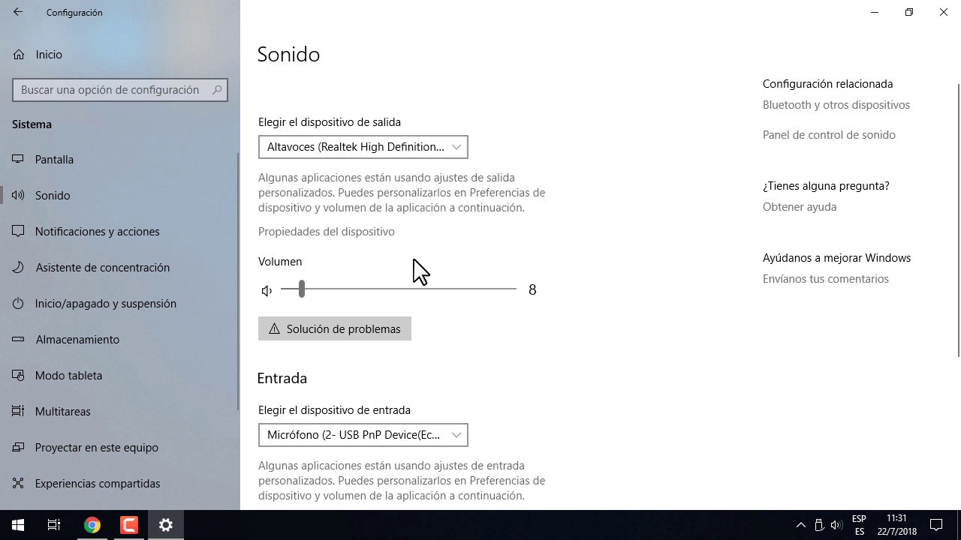
- Review the sound output devices again without changing the selection, and lower the speaker volume to 2 using the taskbar's volume control
left_click(445, 149)
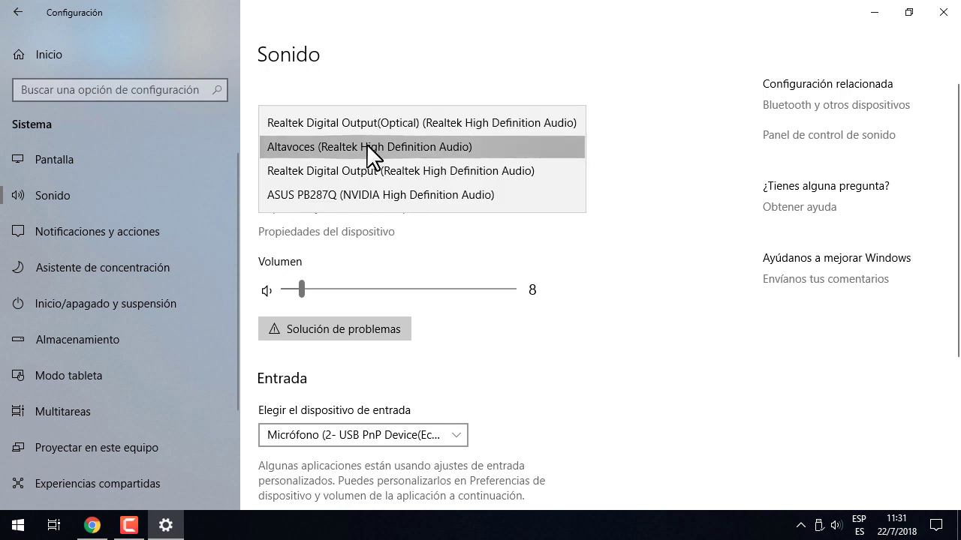
left_click(613, 320)
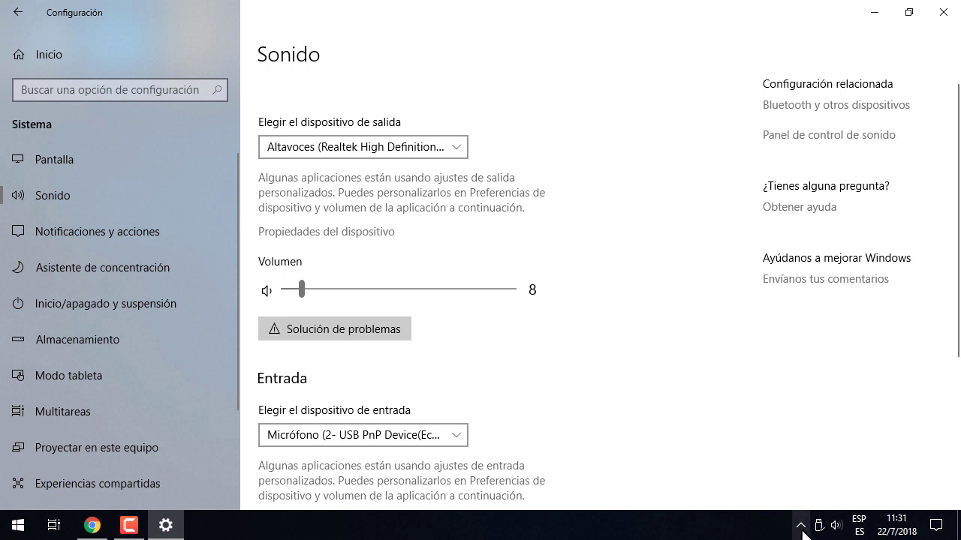
left_click(835, 525)
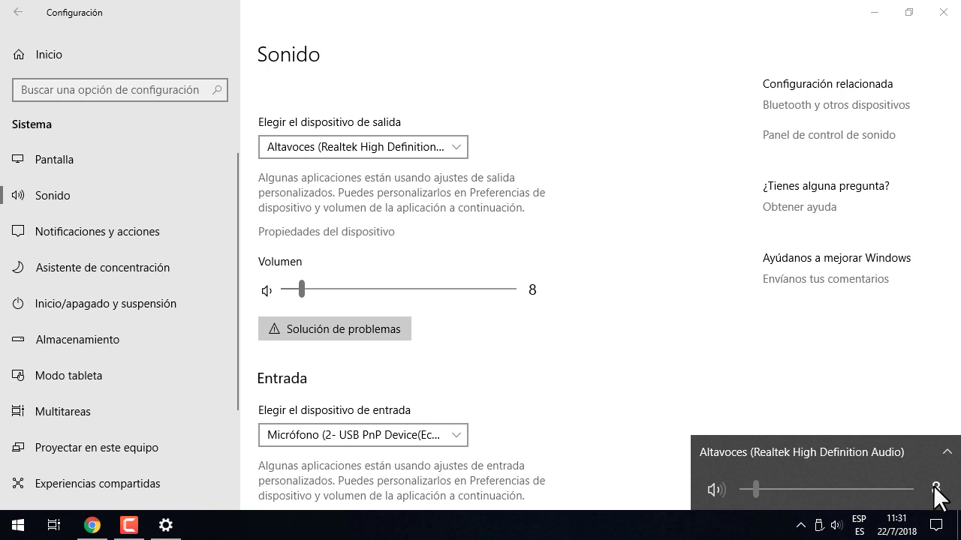
left_click_drag(755, 490, 742, 489)
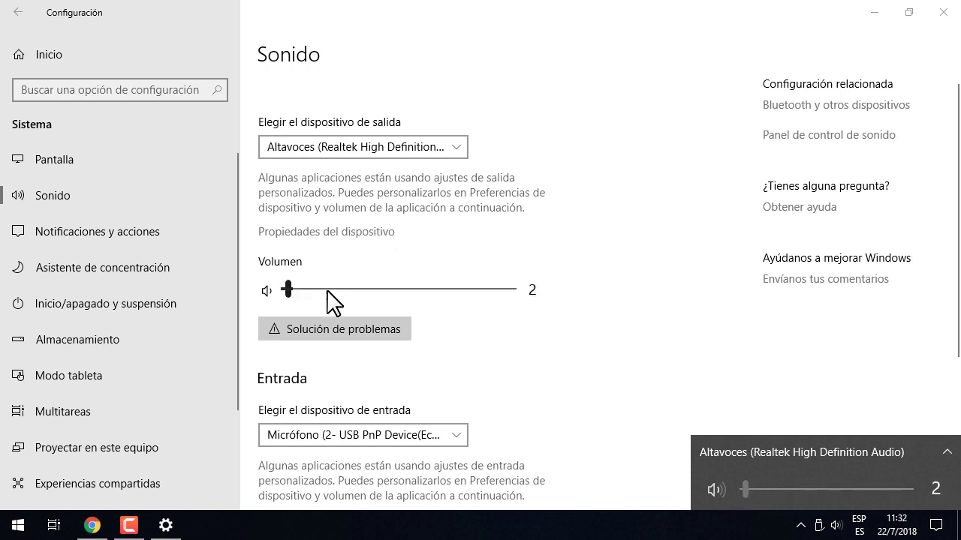
left_click(602, 338)
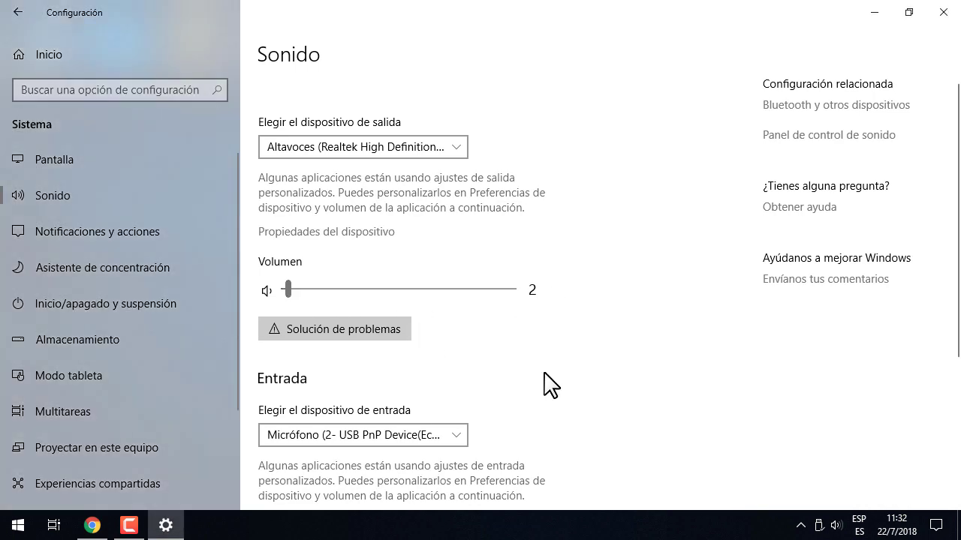
- Examine the Entrada settings and input devices, and view the Preferencias de dispositivo y volumen de la aplicación page before returning to Sonido
scroll(547, 383, "down", 3)
scroll(550, 386, "up", 3)
scroll(560, 339, "down", 2)
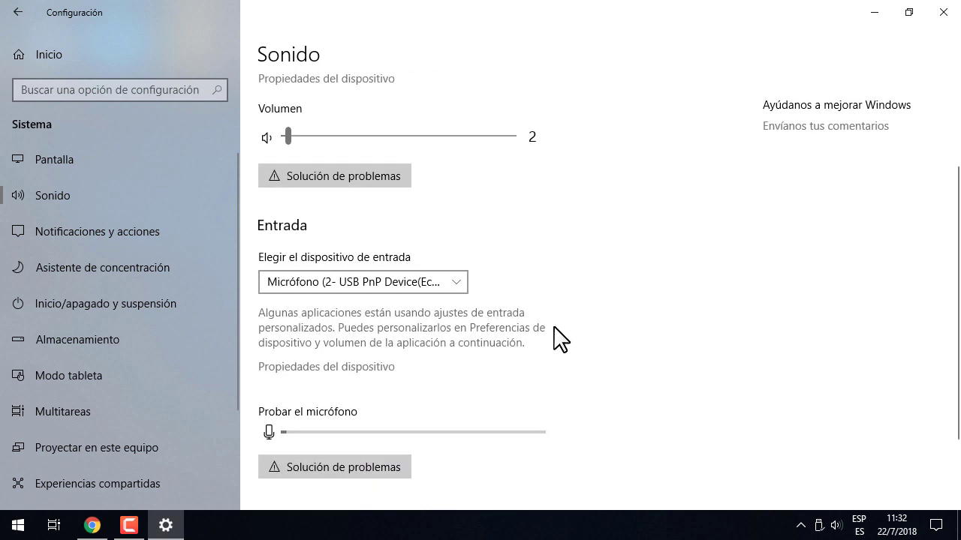
scroll(343, 273, "down", 2)
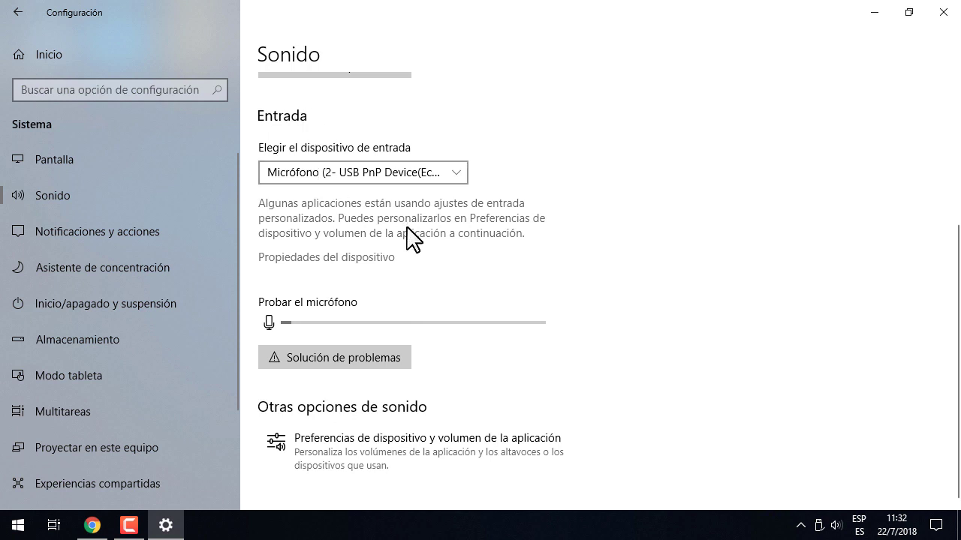
left_click(454, 173)
left_click(449, 288)
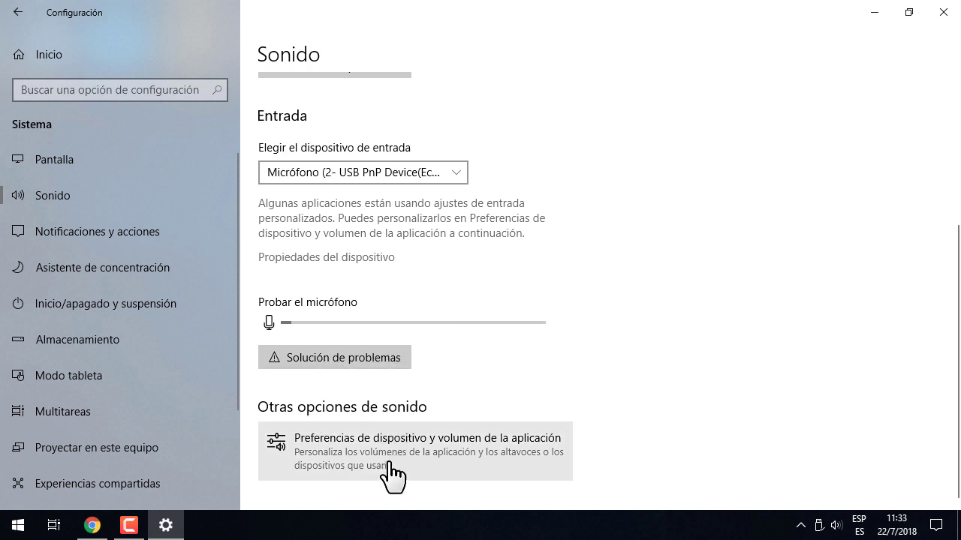
left_click(431, 448)
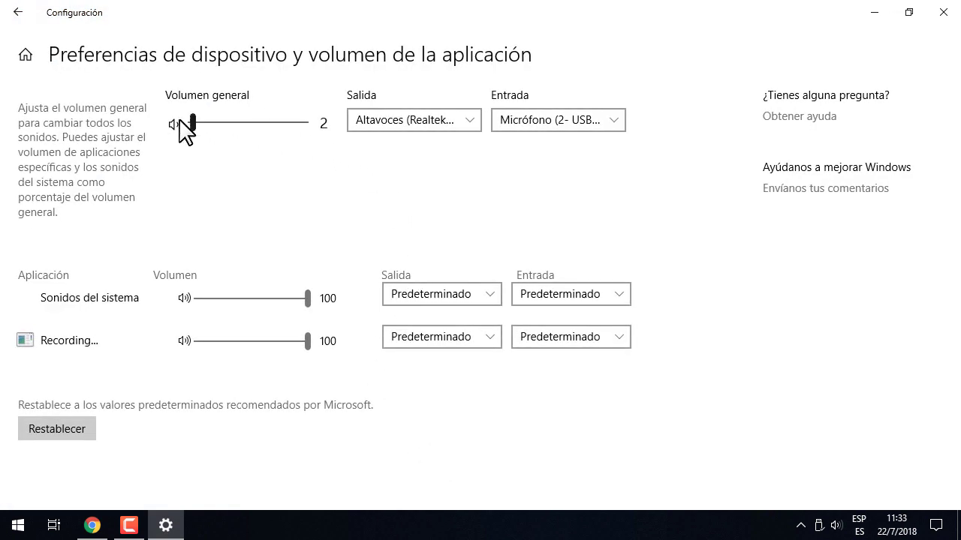
left_click(17, 13)
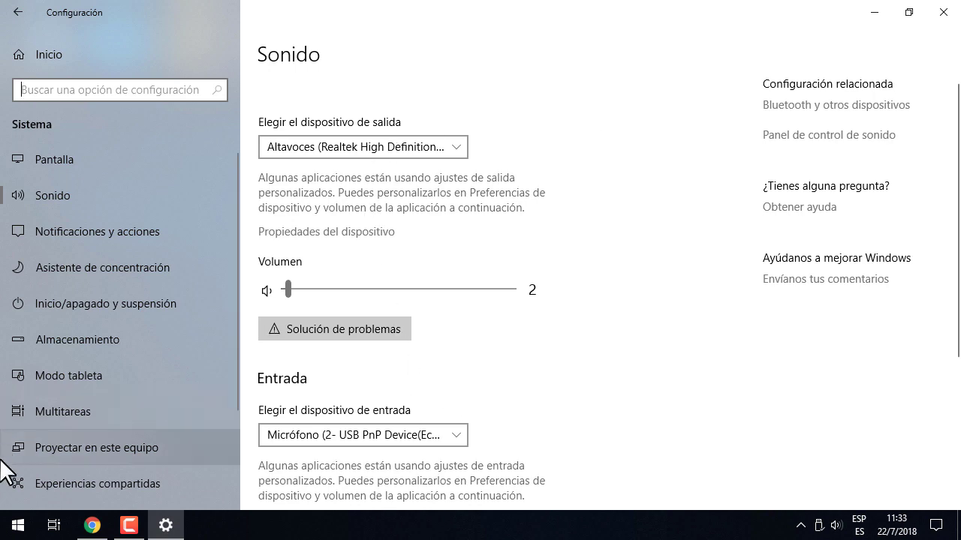
left_click(18, 529)
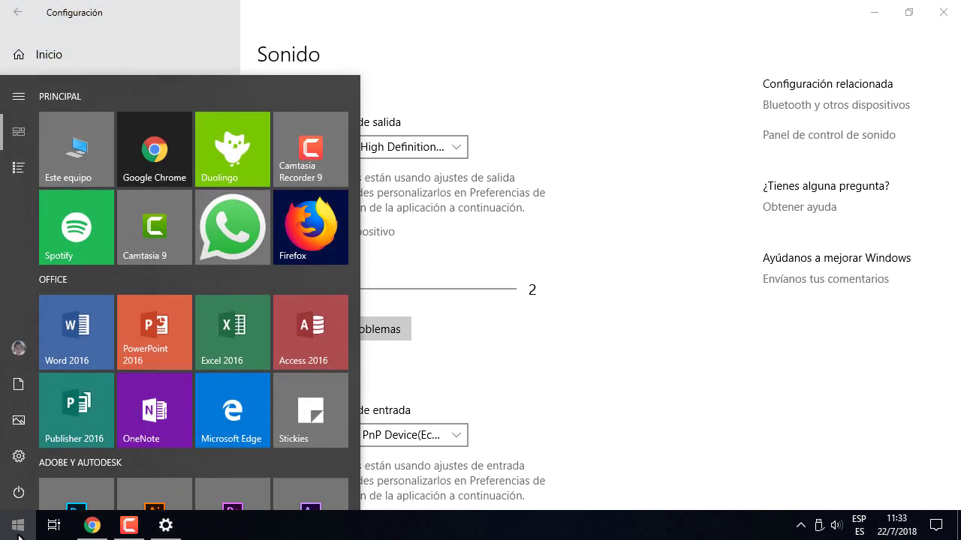
type("sonido")
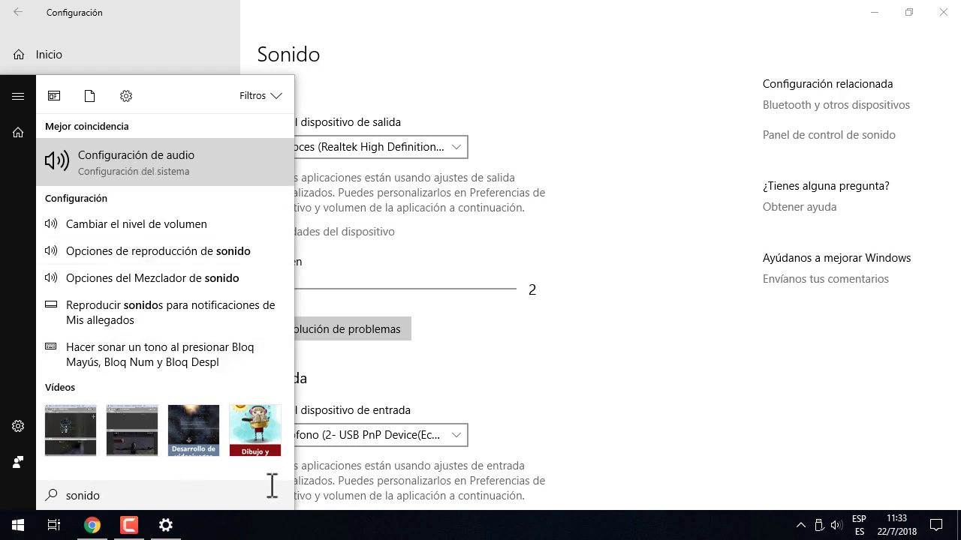
left_click(253, 534)
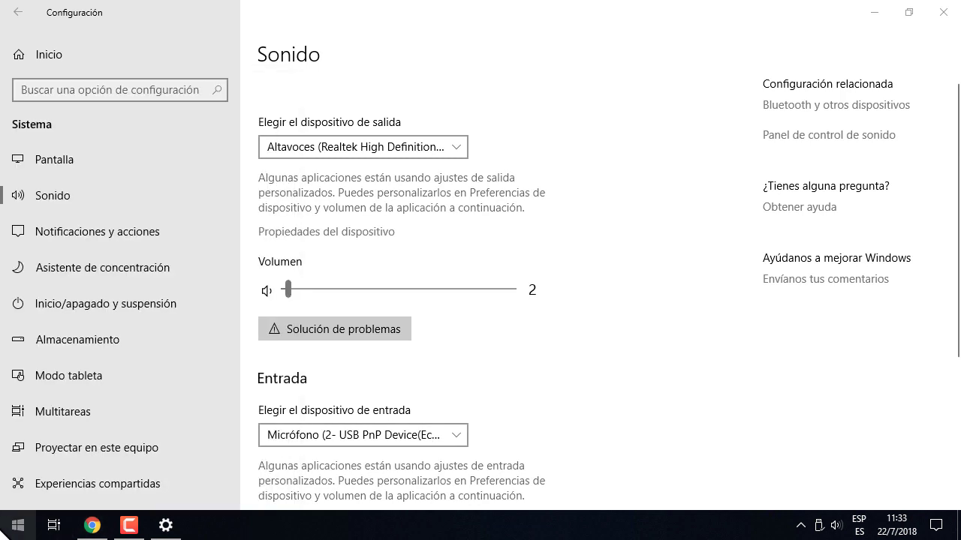
right_click(18, 527)
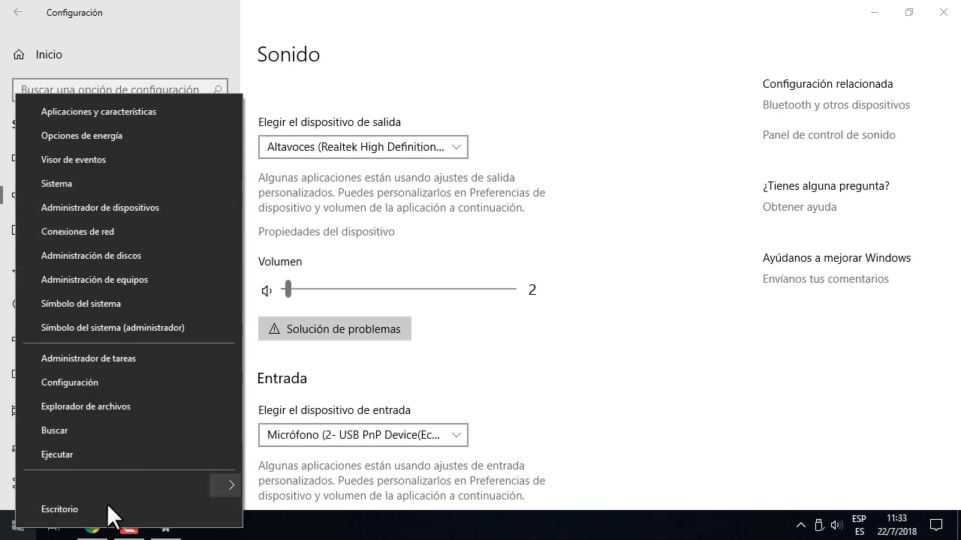
left_click(17, 527)
- Open the Panel de control and launch the Sonido dialog from its Hardware y sonido category
left_click(16, 527)
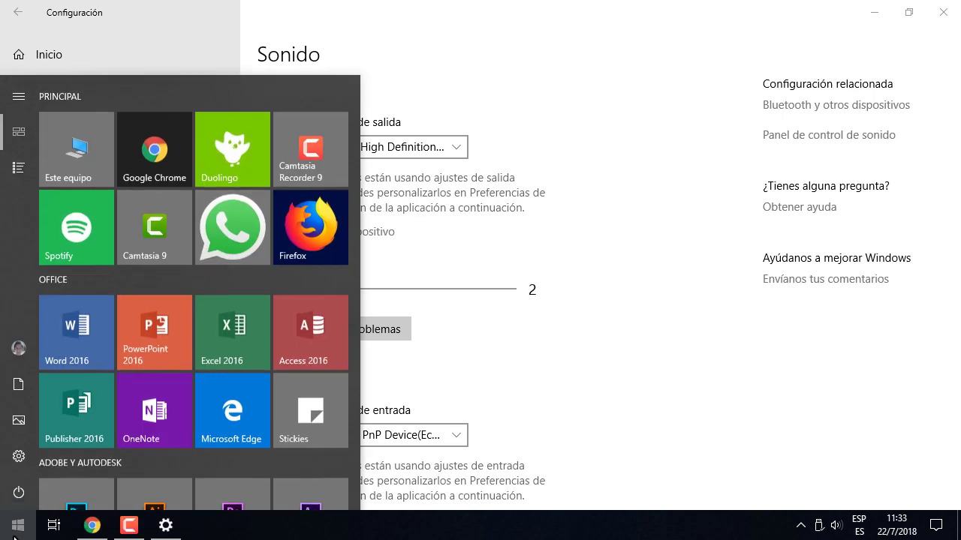
type("panel de")
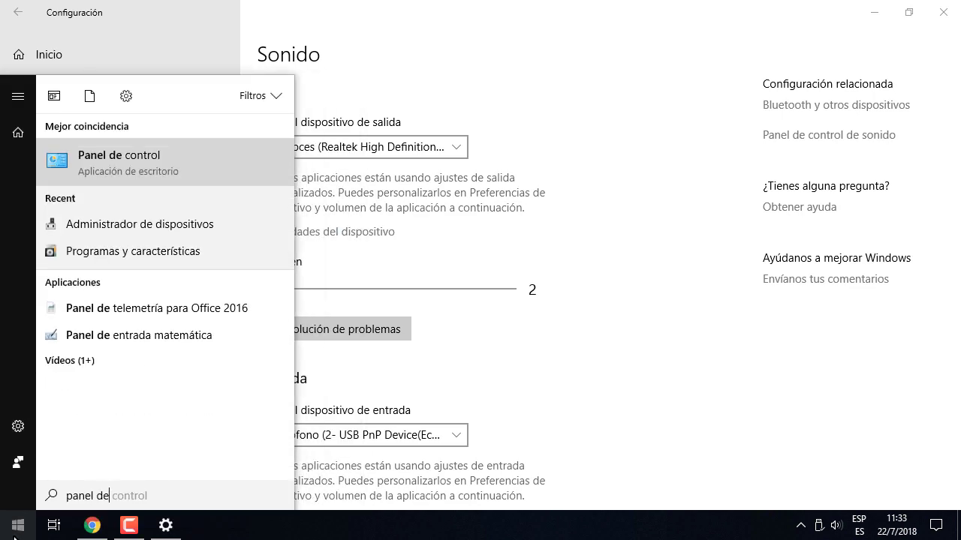
key("Return")
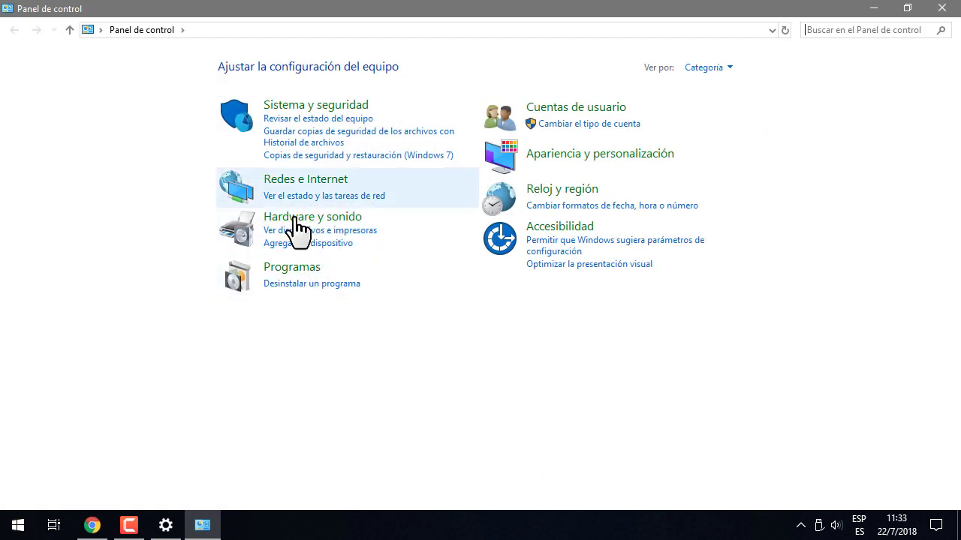
left_click(338, 218)
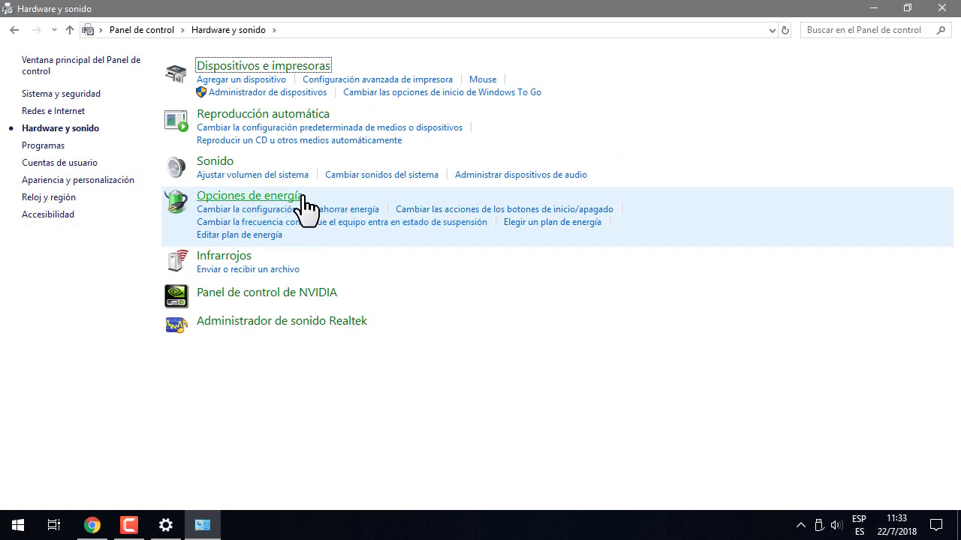
left_click(216, 165)
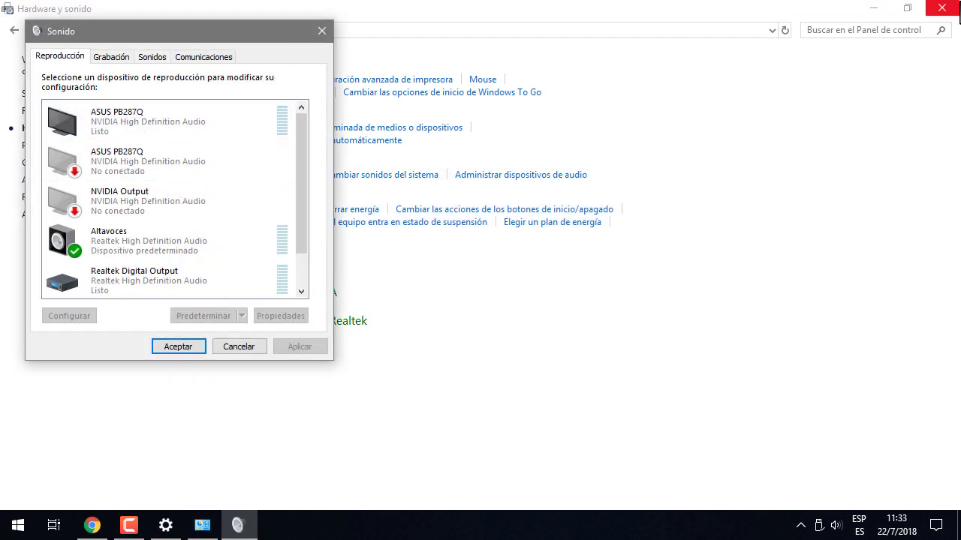
- Close the Panel de control window and move the Sonido dialog beside the output settings on the Configuración page
left_click(943, 11)
left_click(943, 11)
left_click_drag(243, 22, 763, 49)
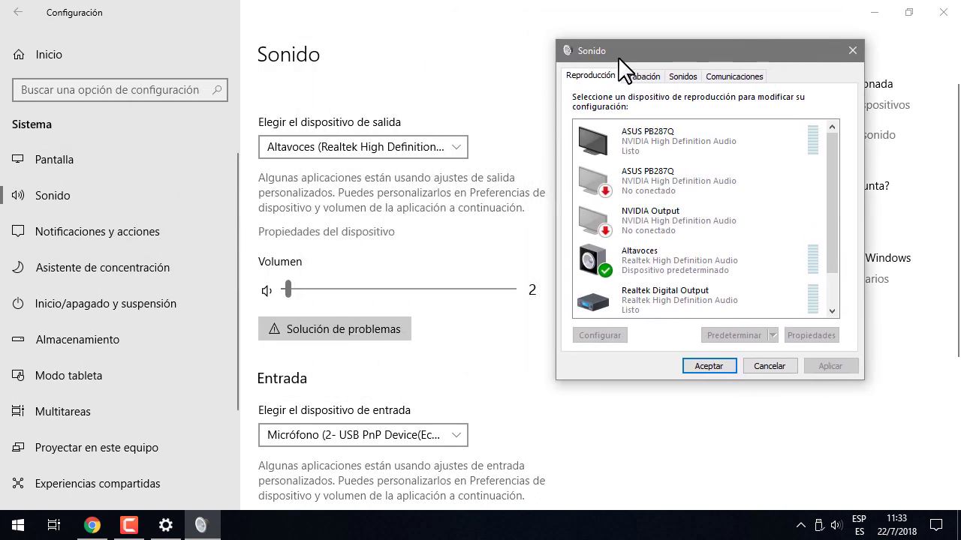
left_click_drag(618, 58, 600, 51)
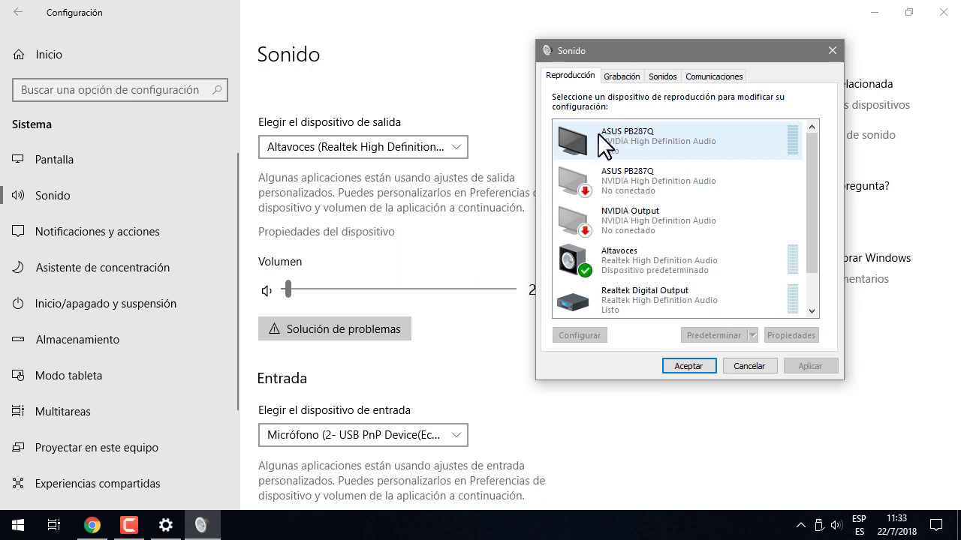
- Examine the playback devices, the recording devices and the Windows sound scheme in the Sonido dialog
scroll(690, 235, "down", 1)
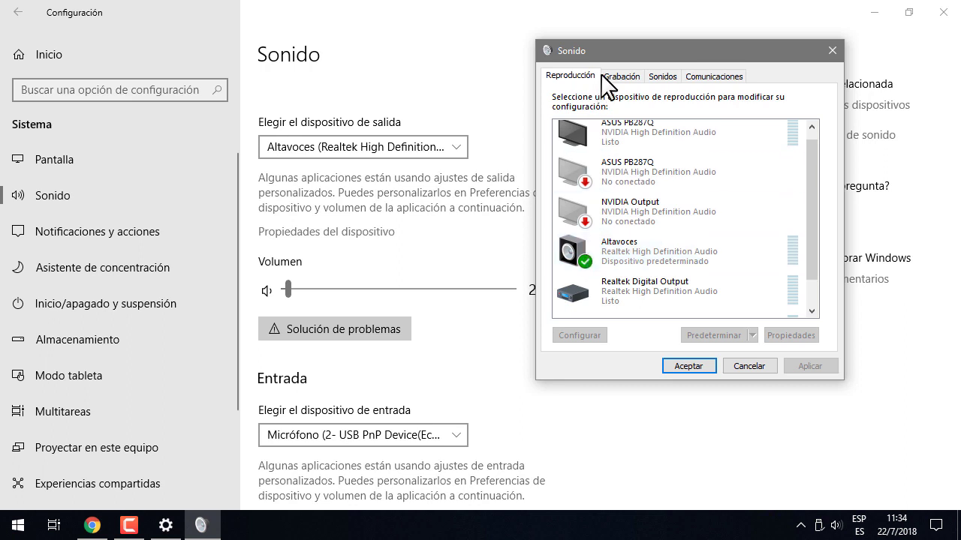
left_click(620, 77)
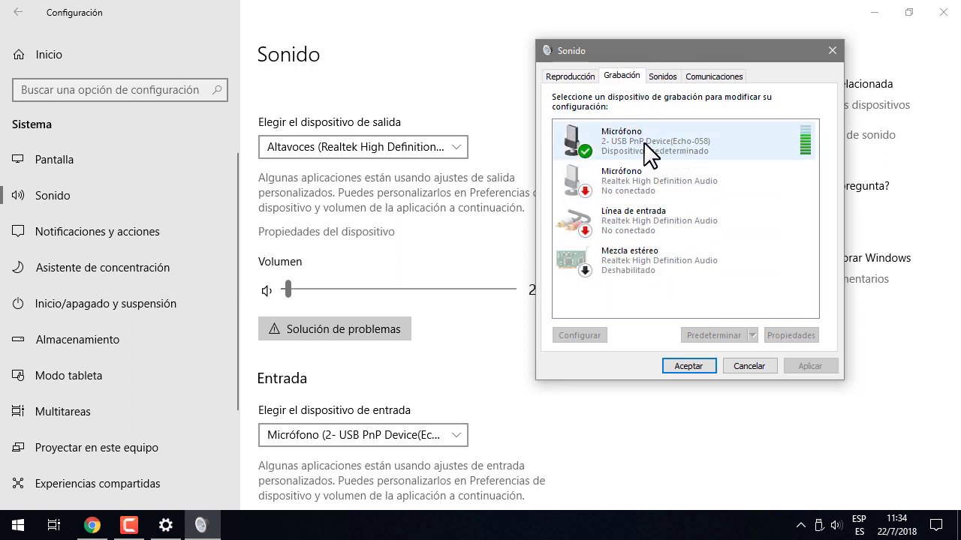
left_click(663, 77)
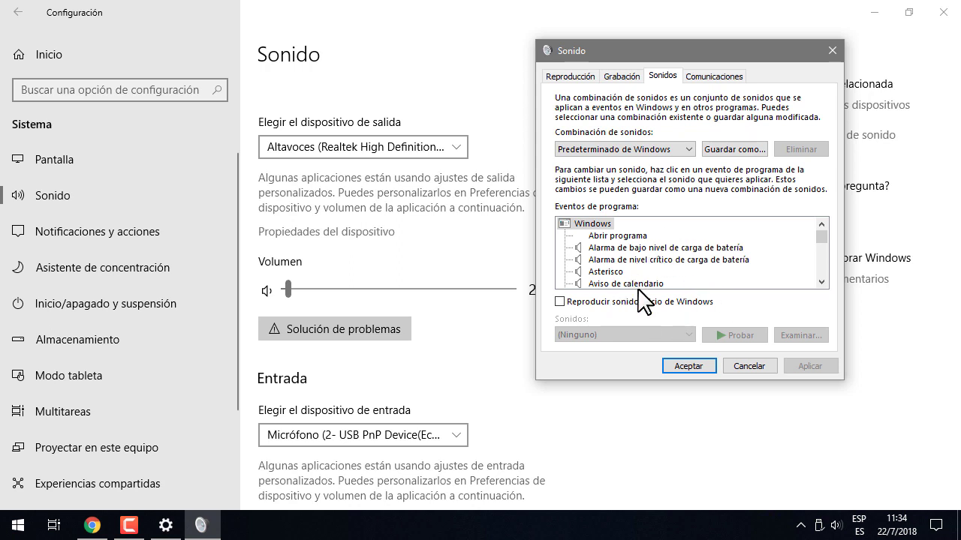
- Open the properties of the Altavoces playback device and move the properties window clear of the Sonido dialog
left_click(574, 76)
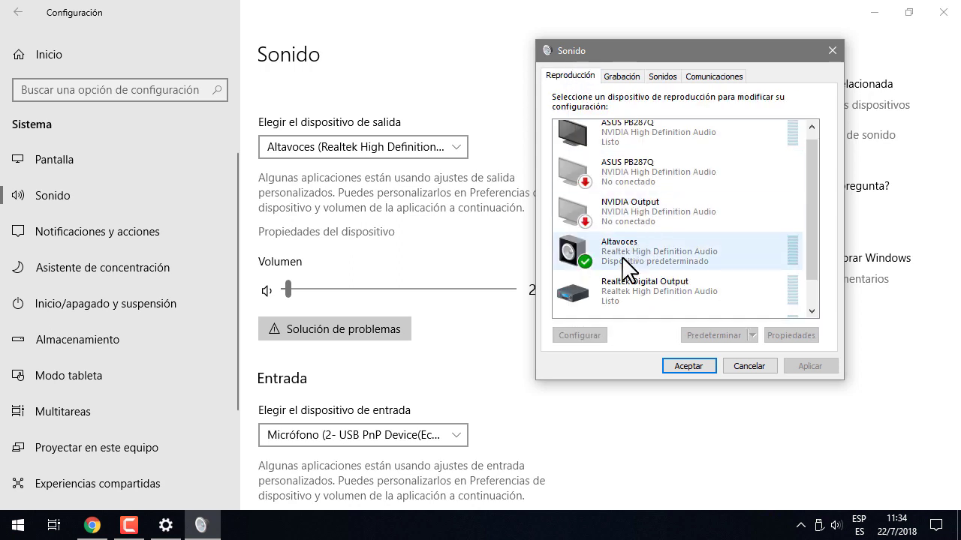
left_click(695, 240)
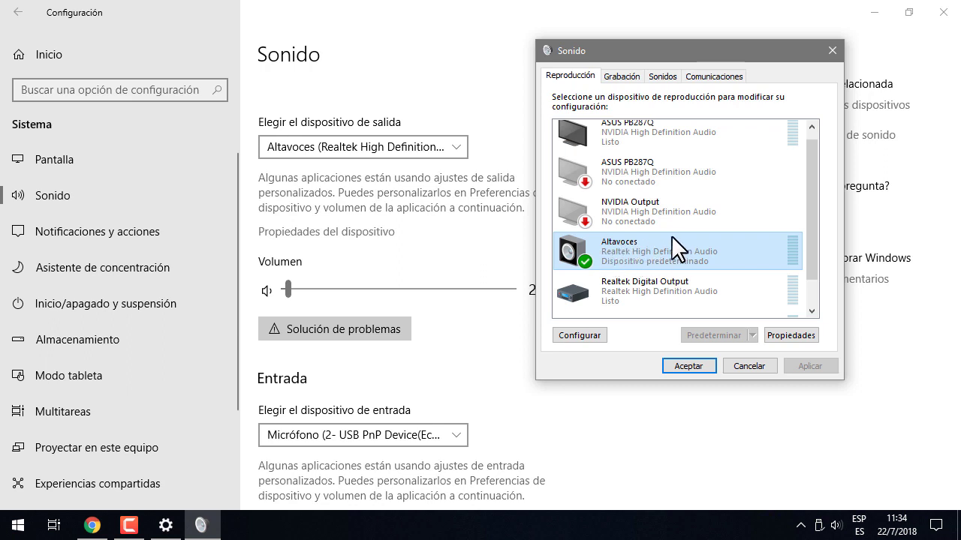
left_click(798, 337)
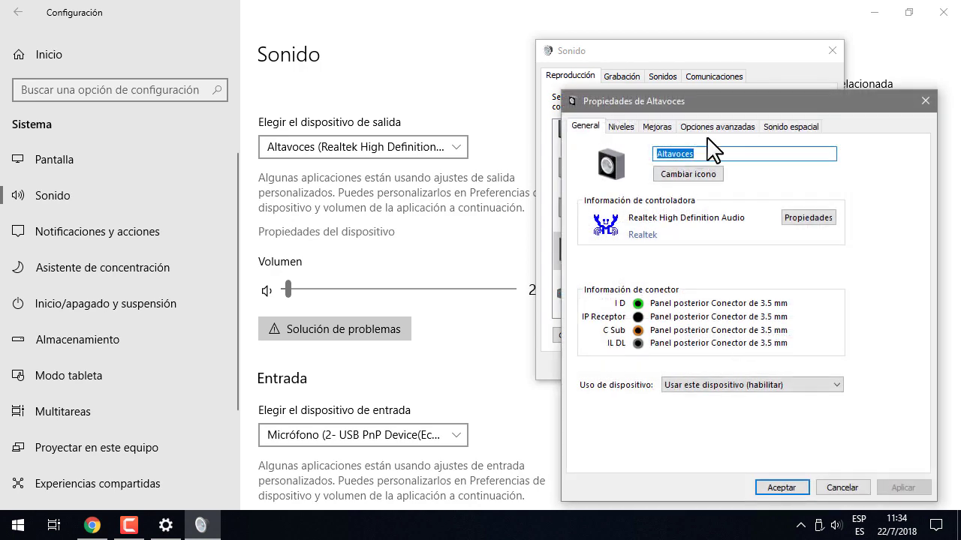
left_click_drag(720, 102, 400, 63)
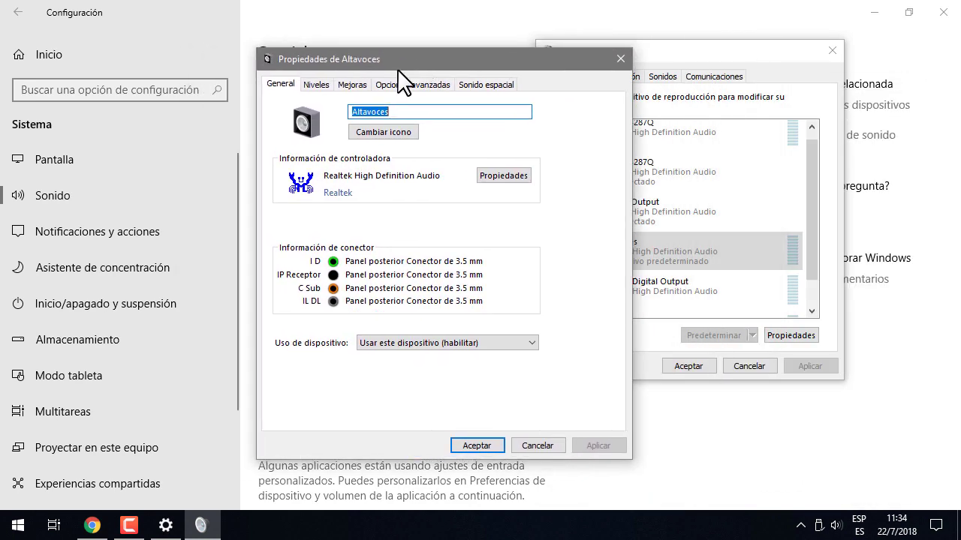
- Examine the Altavoces levels, enhancements and advanced options, and cancel both sound dialogs without making changes
left_click(314, 86)
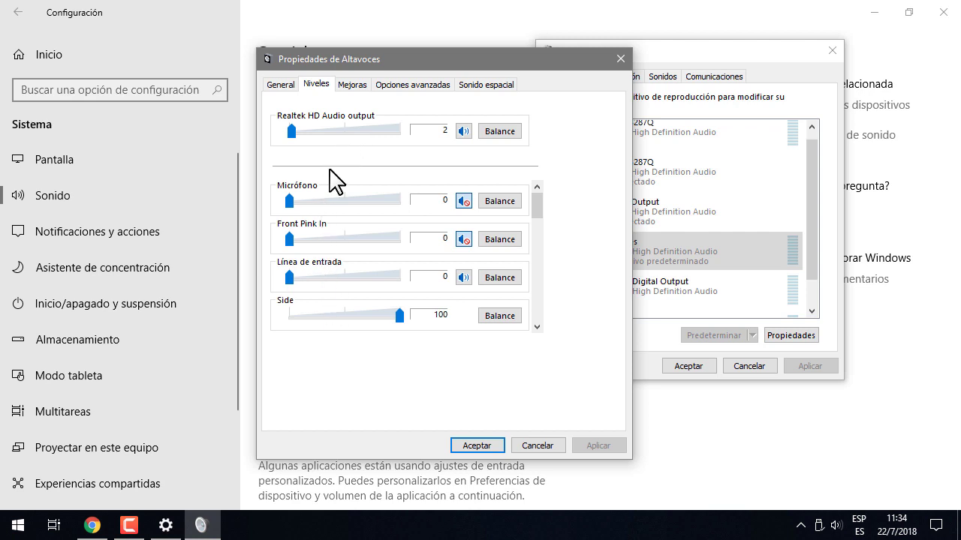
left_click(351, 86)
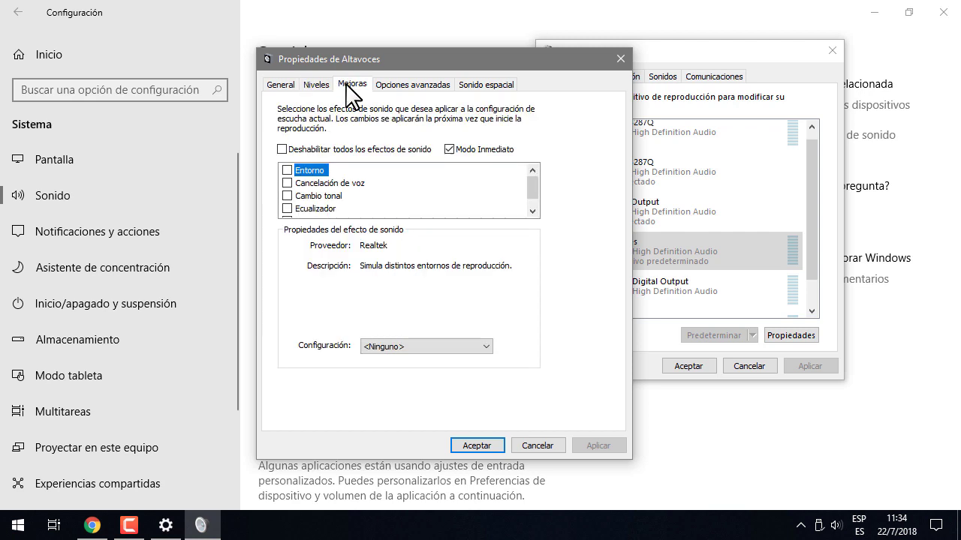
left_click(397, 86)
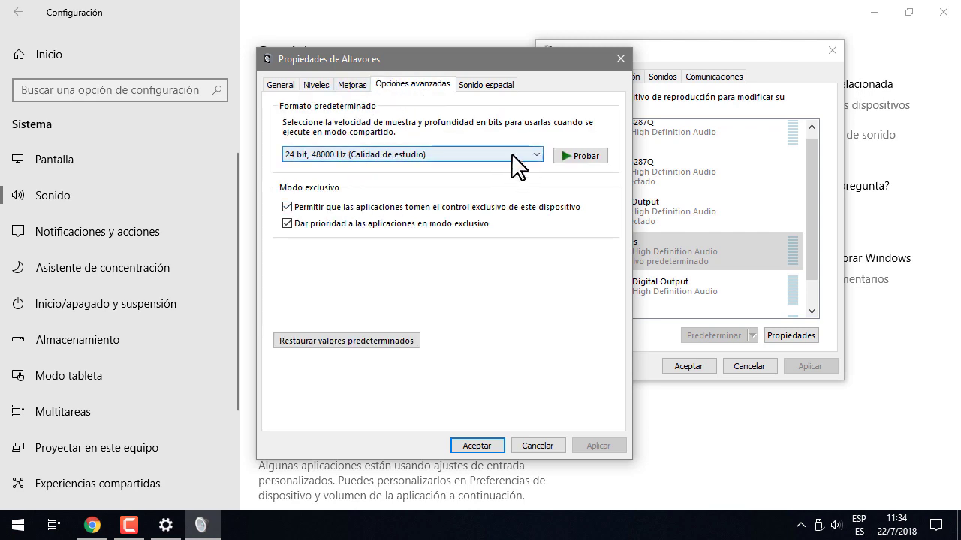
left_click(534, 448)
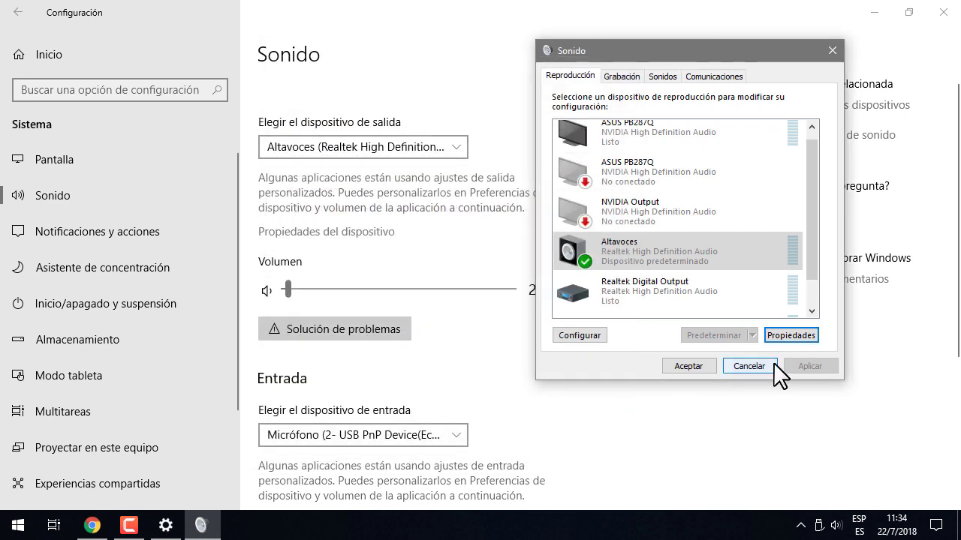
left_click(725, 367)
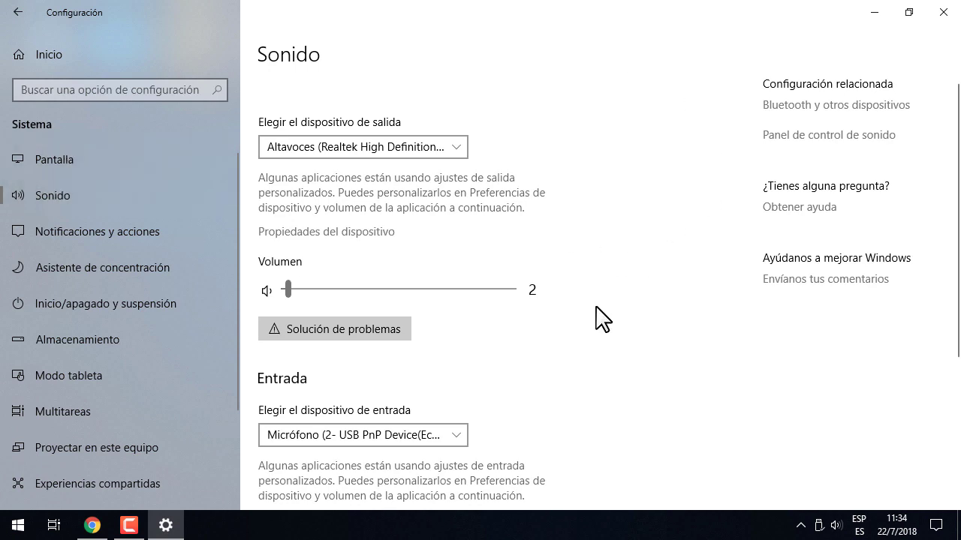
scroll(598, 318, "down", 5)
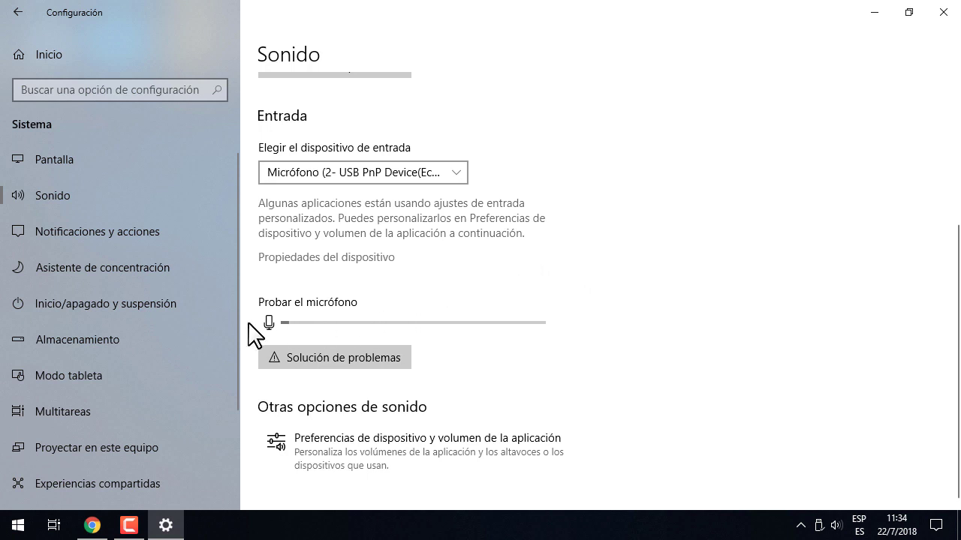
scroll(542, 316, "up", 5)
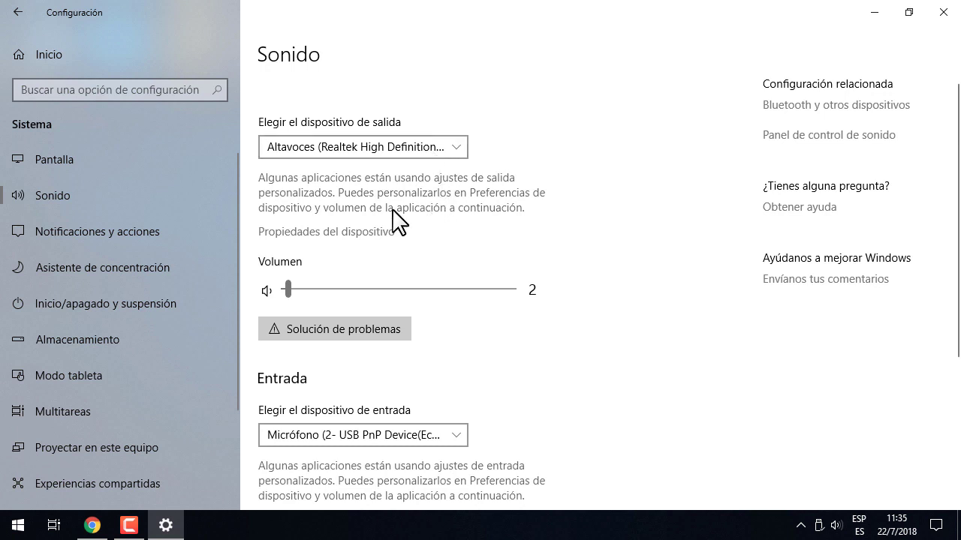
- Open the Notificaciones y acciones settings and compare the quick actions grid with the action center
left_click(86, 238)
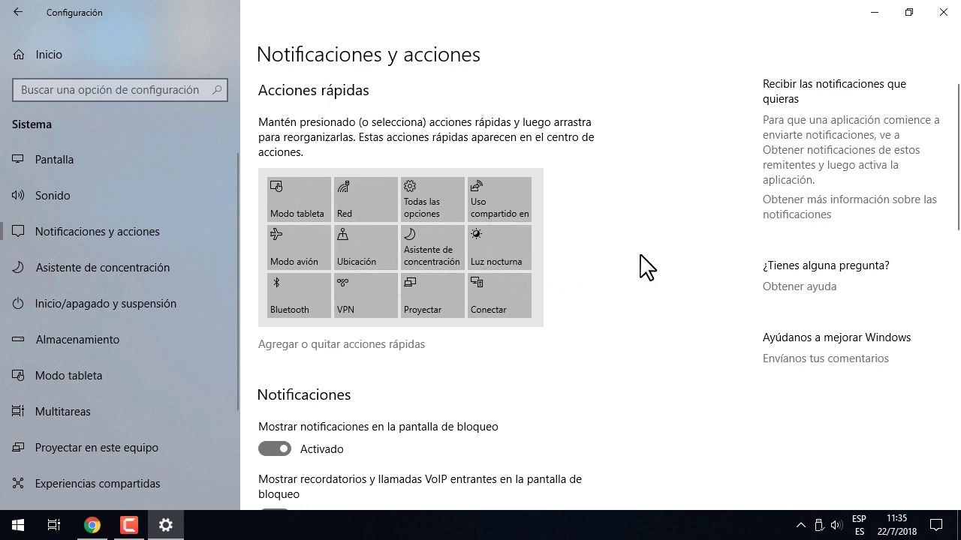
left_click(939, 527)
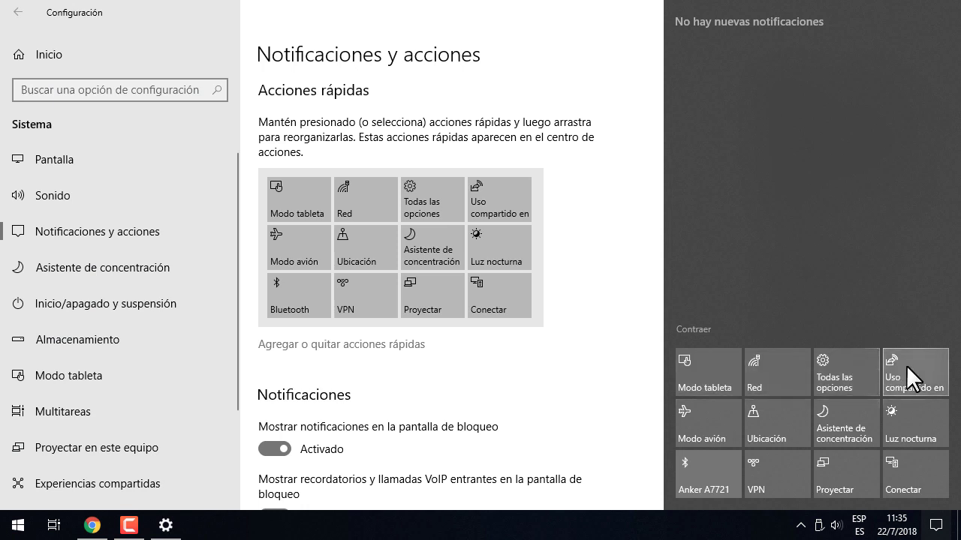
left_click(604, 343)
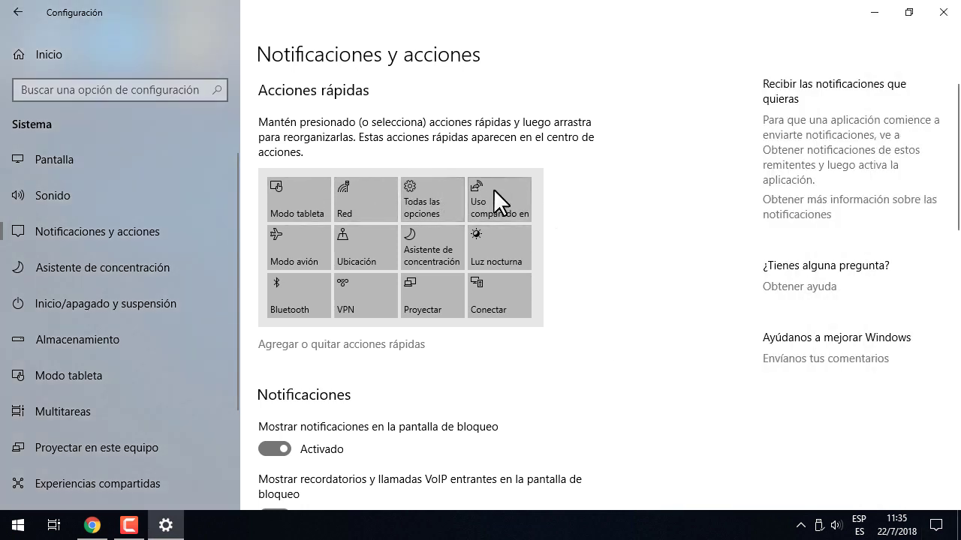
- Move the Red quick action to the end of the first row and check the action center collapsed and expanded
left_click_drag(365, 188, 296, 238)
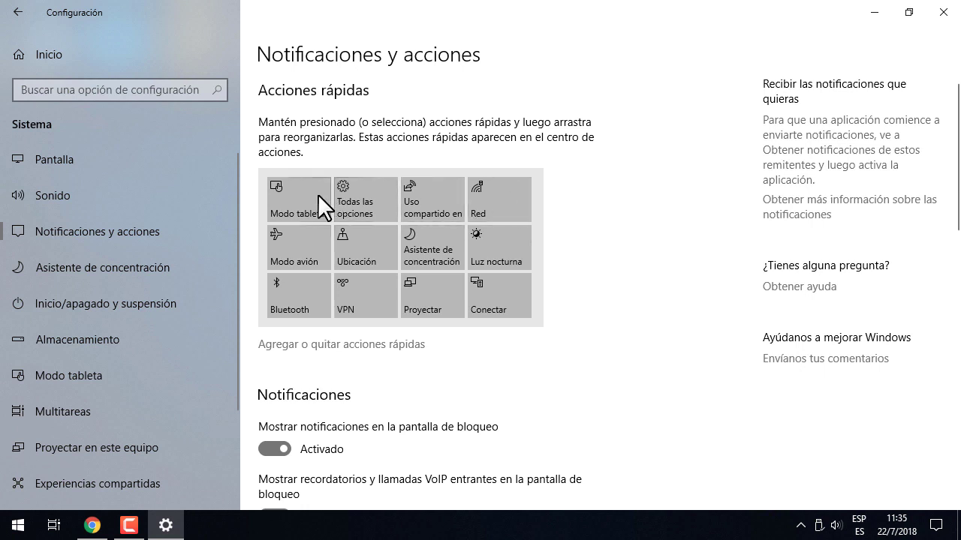
left_click(936, 525)
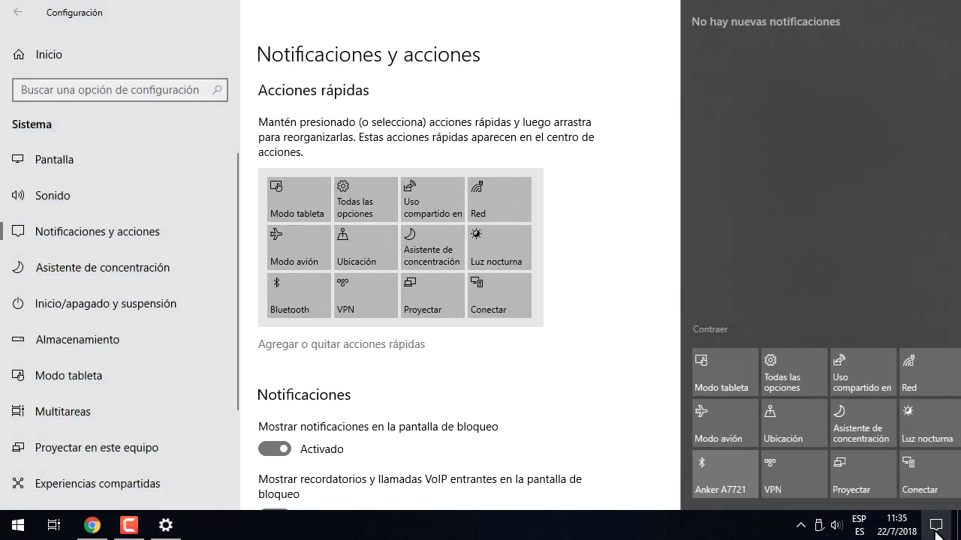
left_click(704, 326)
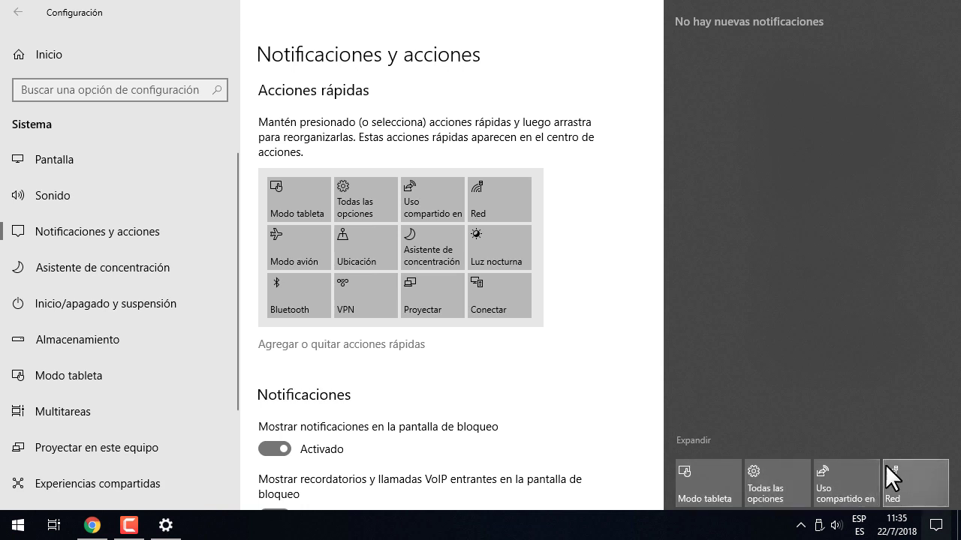
left_click(693, 438)
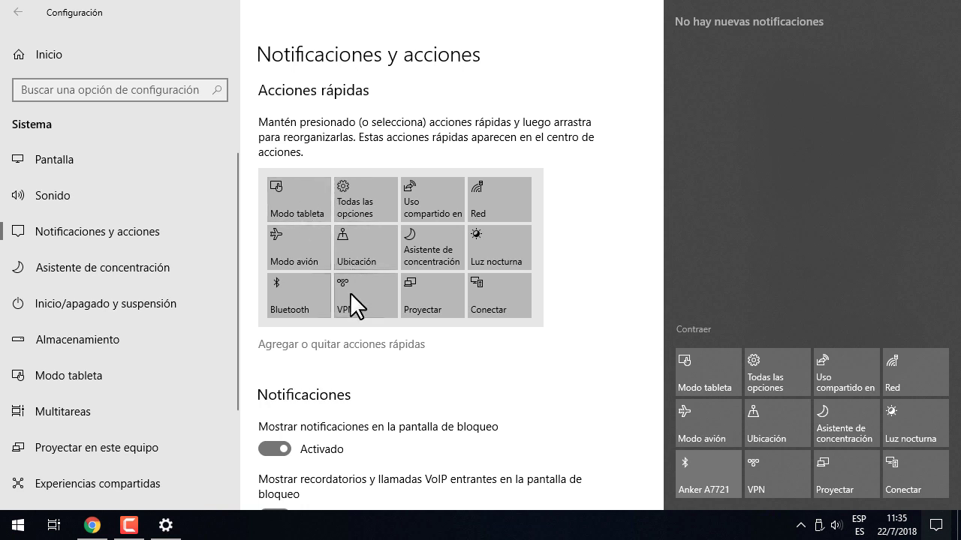
- Rearrange the quick actions with Bluetooth first, Conectar ahead of Asistente de concentración and Luz nocturna third, and check the collapsed action center
left_click_drag(296, 305, 302, 210)
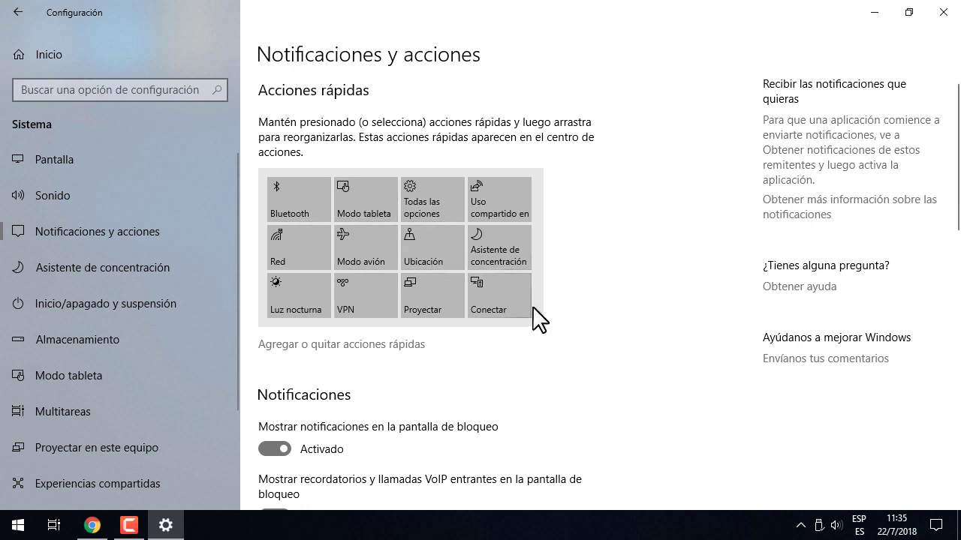
left_click_drag(502, 307, 506, 256)
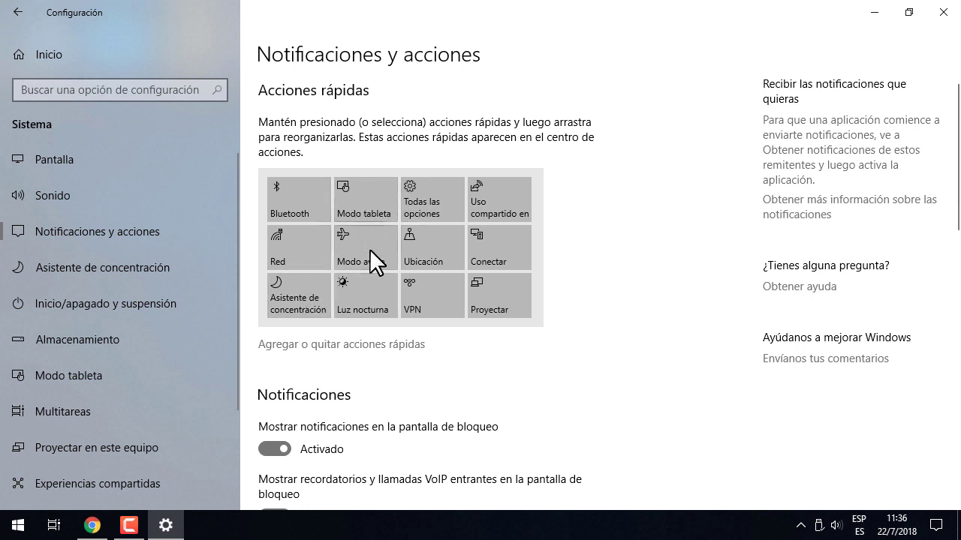
left_click_drag(372, 298, 444, 200)
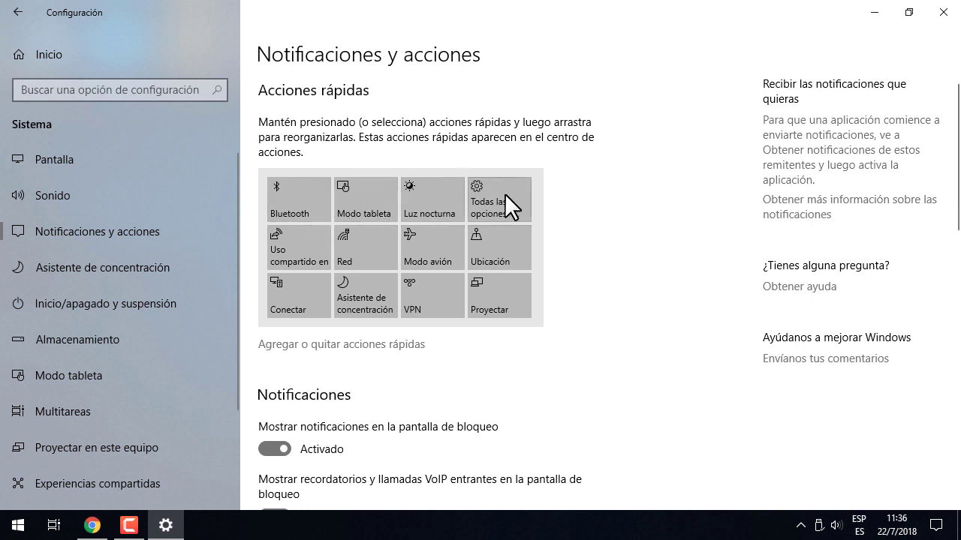
left_click(936, 525)
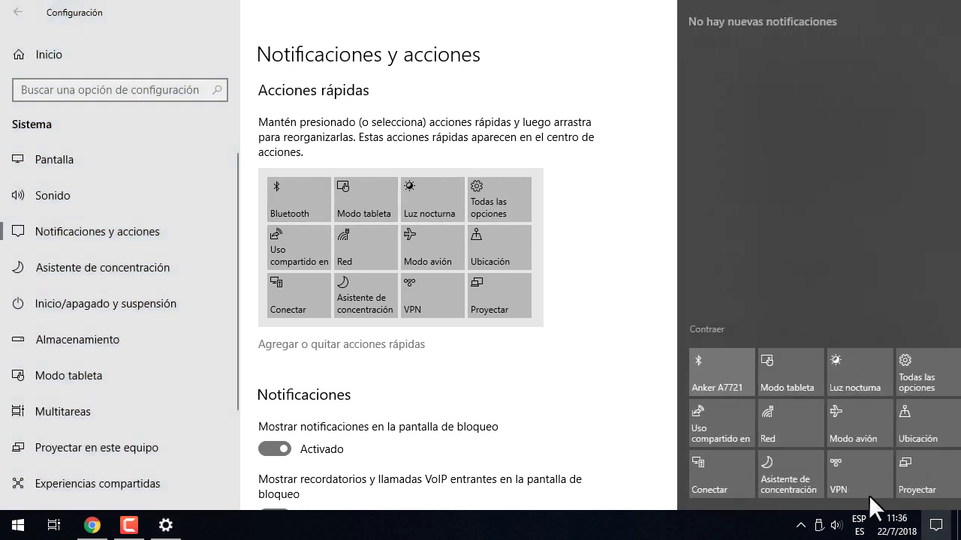
left_click(693, 331)
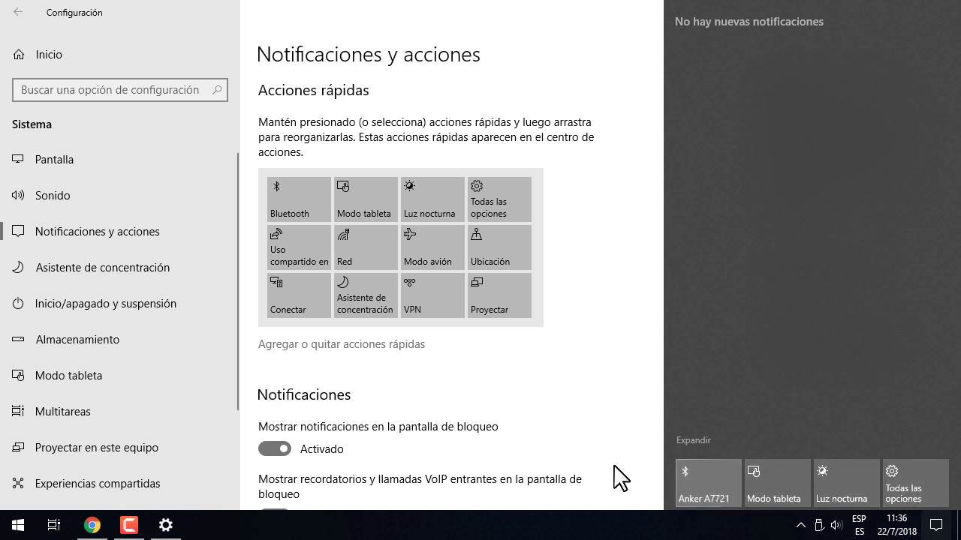
left_click(577, 401)
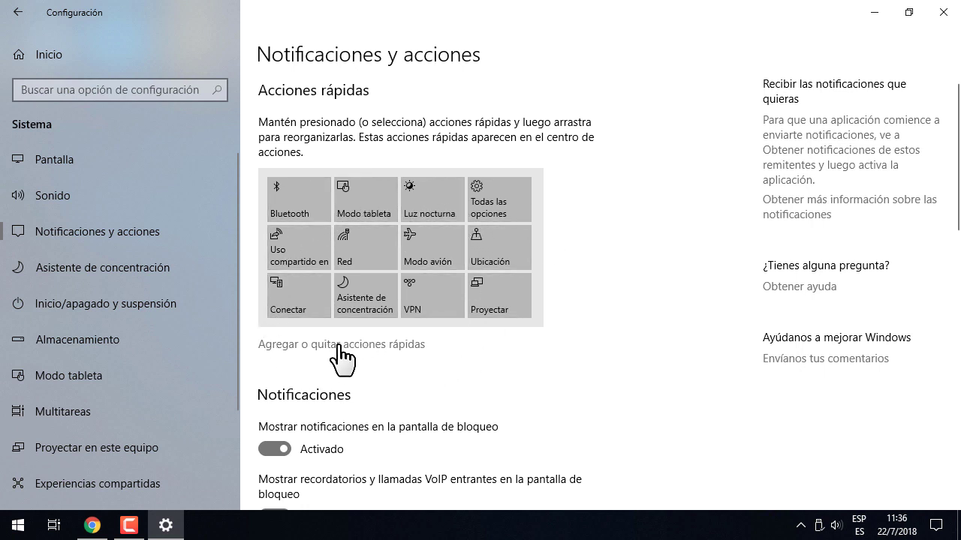
- Turn off VPN in the Agregar o quitar acciones rápidas list and check the expanded action center
left_click(412, 346)
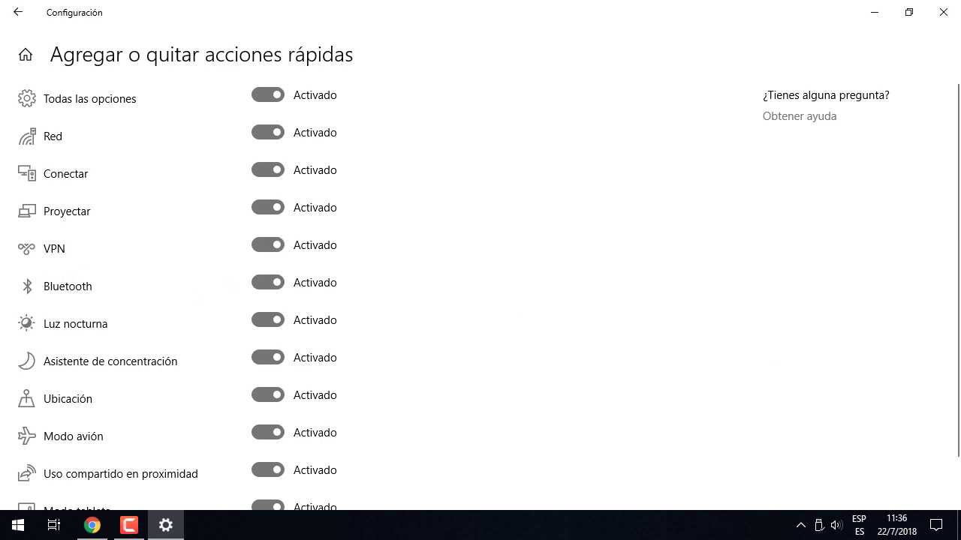
left_click(936, 526)
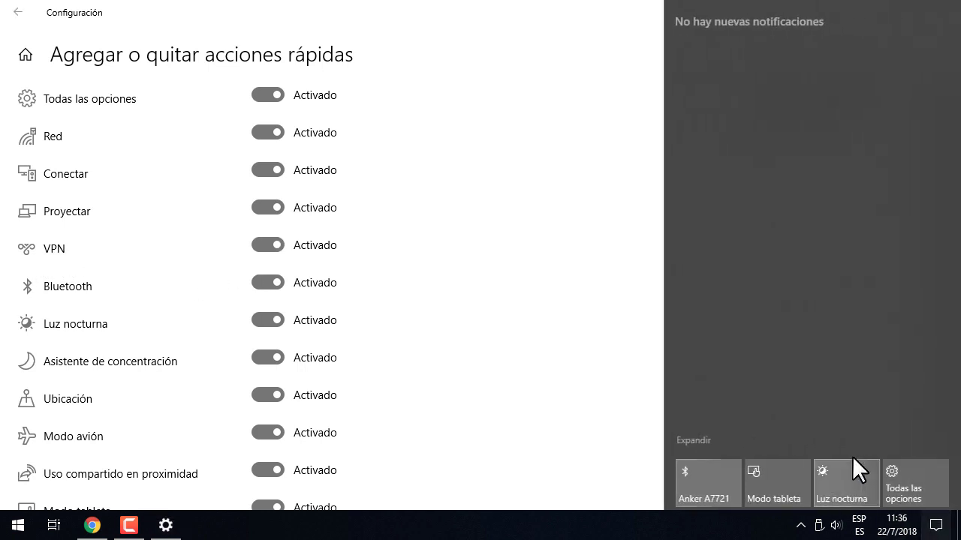
left_click(693, 441)
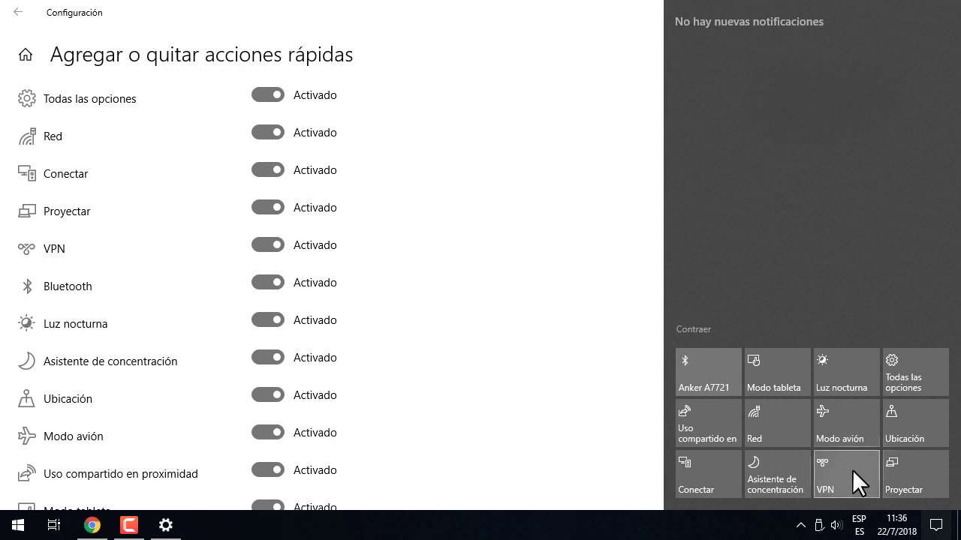
left_click(558, 286)
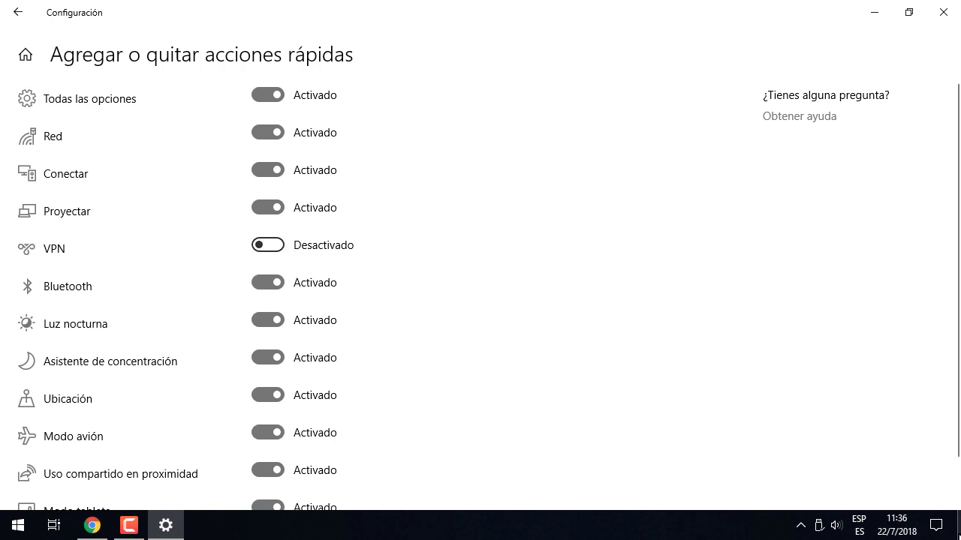
left_click(936, 525)
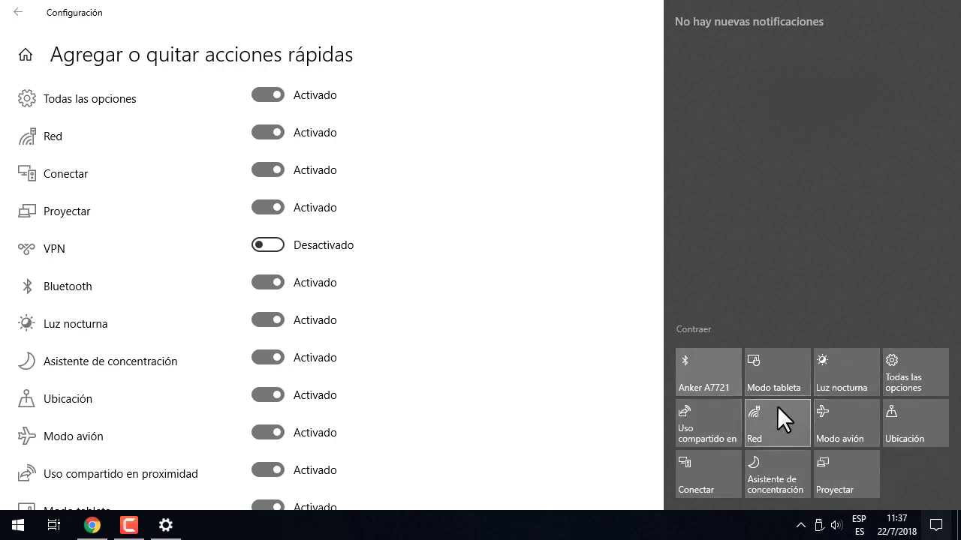
left_click(458, 351)
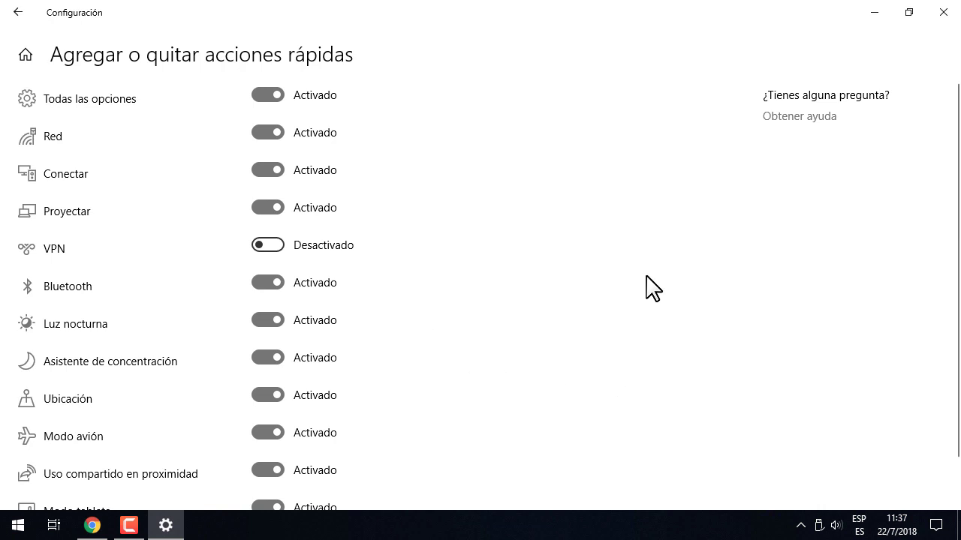
- Turn off the Ubicación, Modo avión, Conectar and Proyectar quick actions and check the action center
left_click(264, 396)
left_click(950, 527)
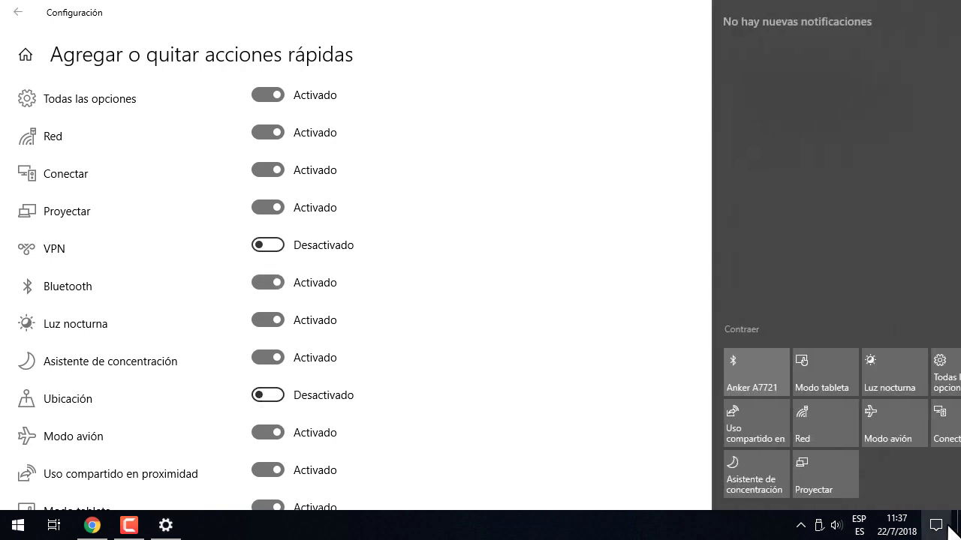
left_click(470, 435)
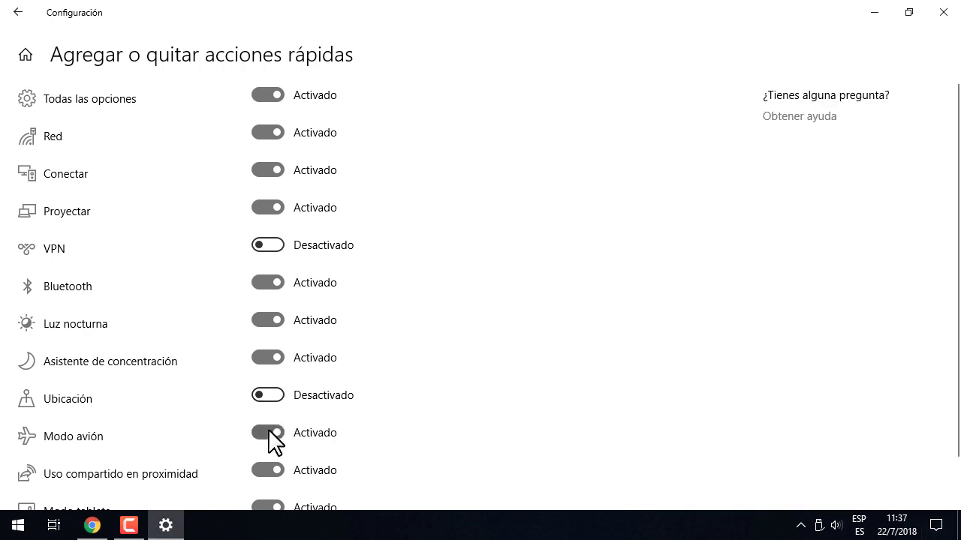
left_click(271, 435)
left_click(264, 164)
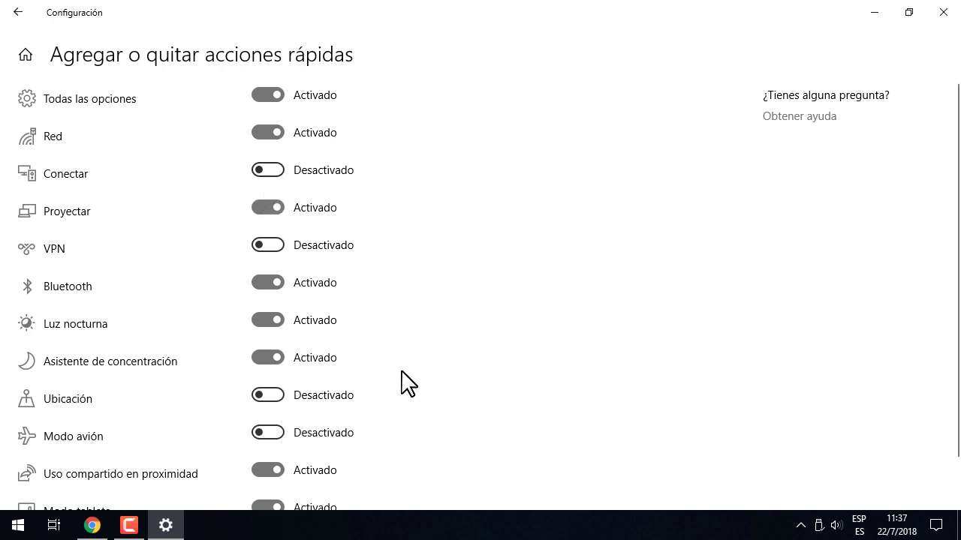
left_click(258, 208)
left_click(936, 525)
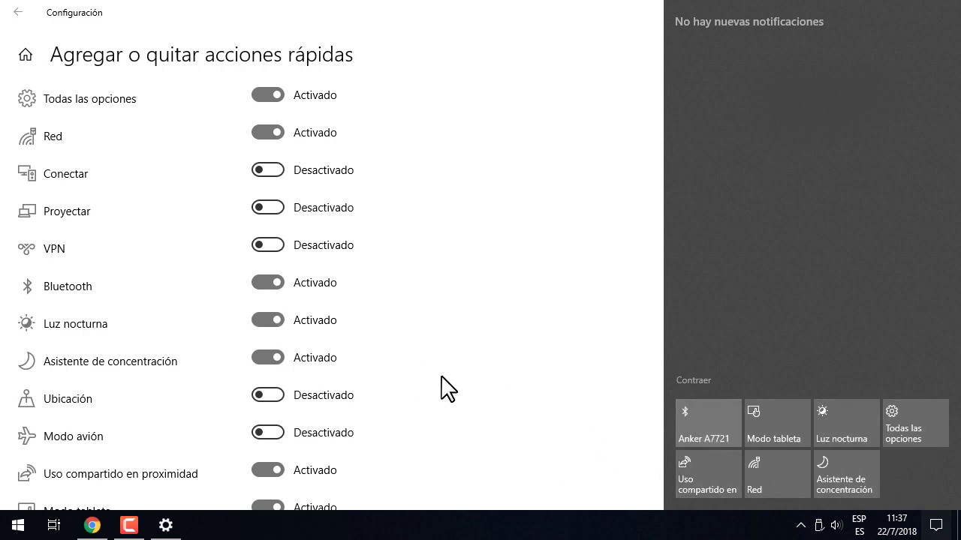
- Turn off the Uso compartido en proximidad quick action, check the action center, and return to the Notificaciones y acciones page
scroll(416, 383, "down", 2)
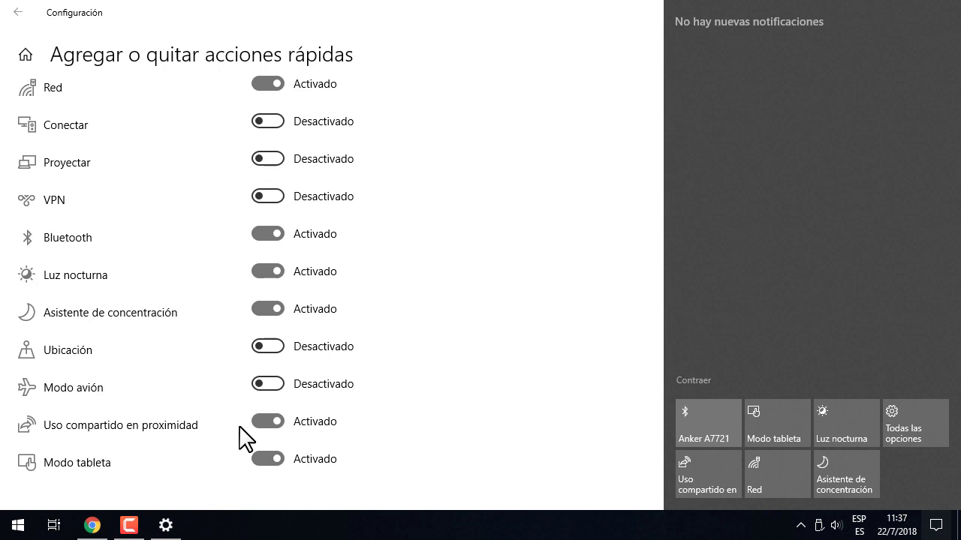
left_click(268, 430)
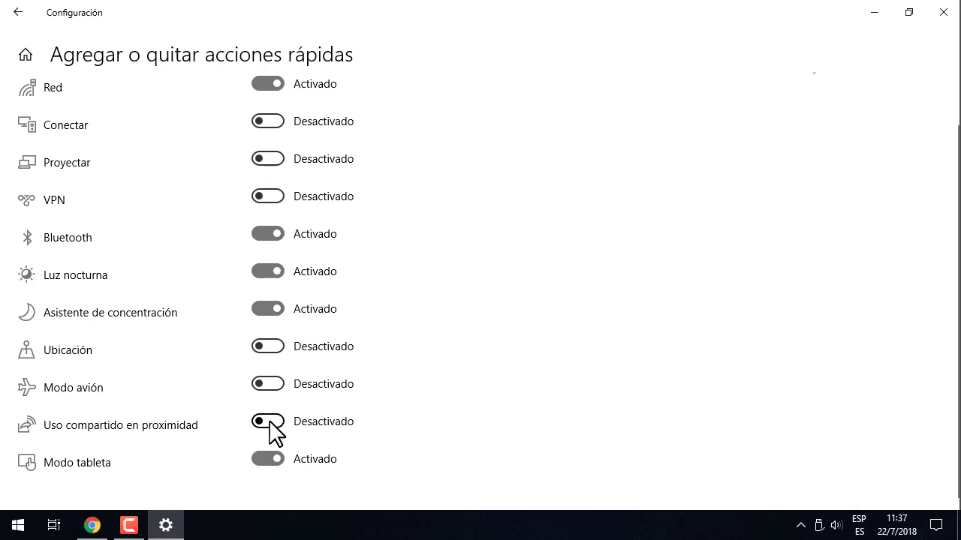
left_click(936, 525)
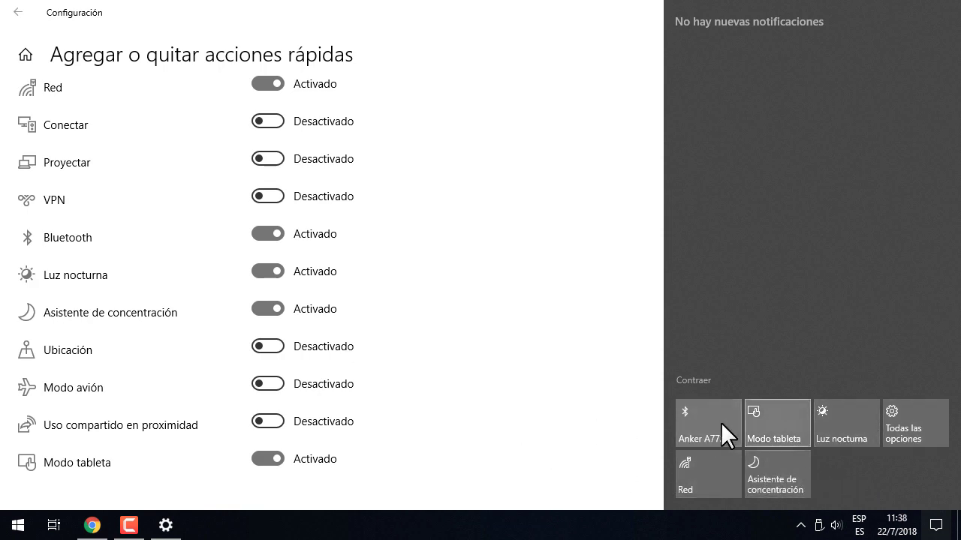
left_click(515, 429)
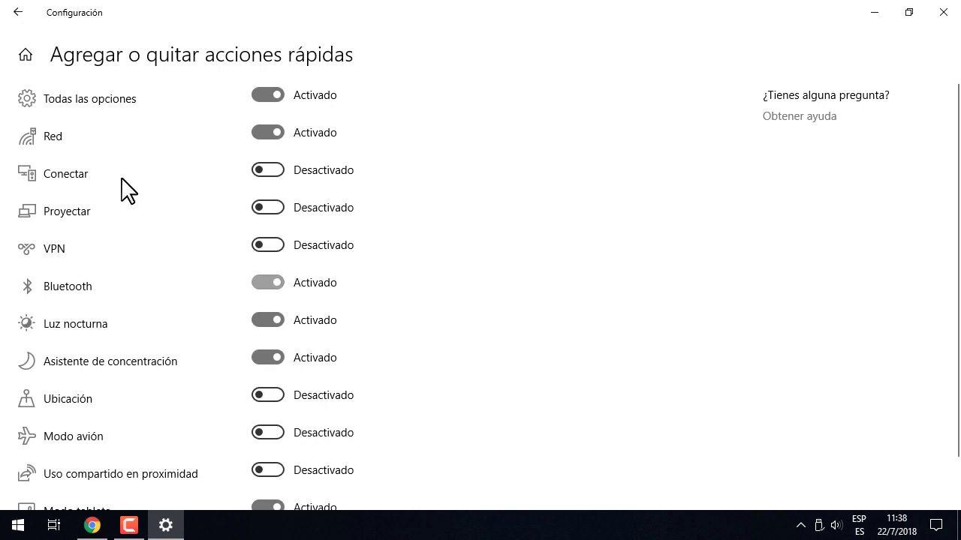
left_click(18, 12)
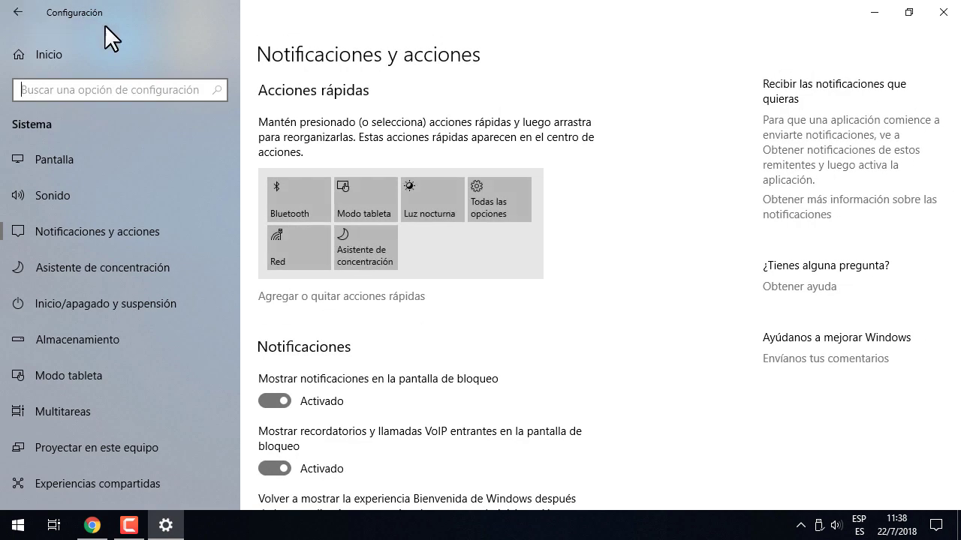
- View the power options in the Windows start menu and close it without choosing any
scroll(447, 382, "down", 3)
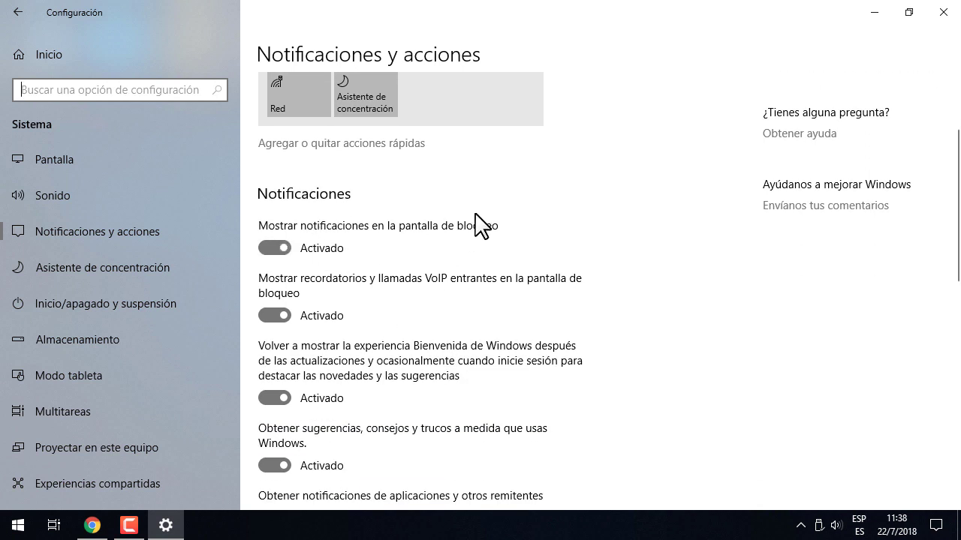
left_click(18, 525)
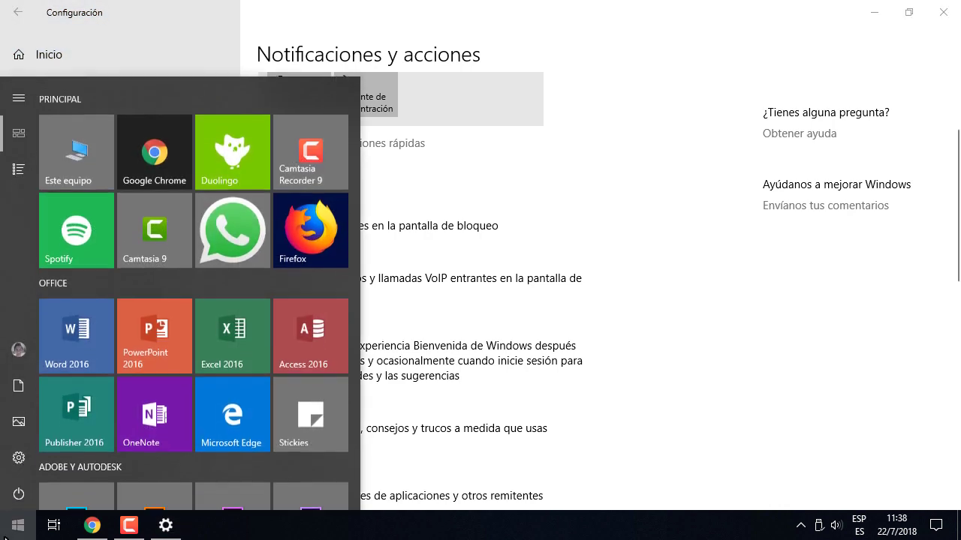
left_click(18, 492)
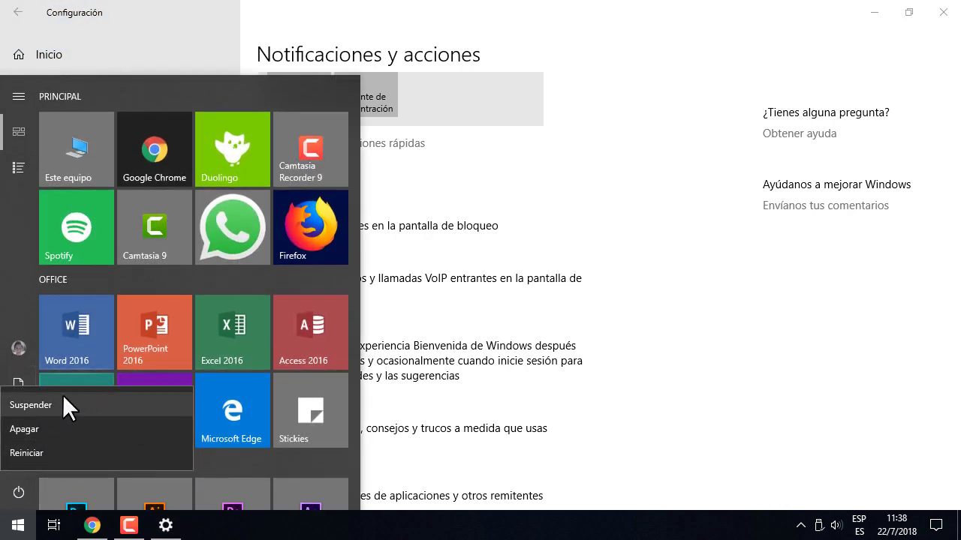
left_click(721, 396)
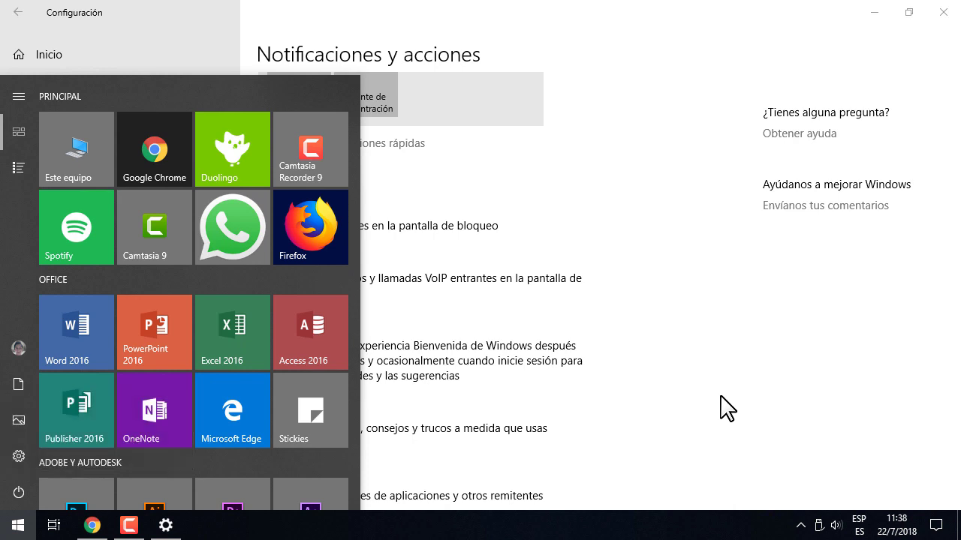
left_click(705, 432)
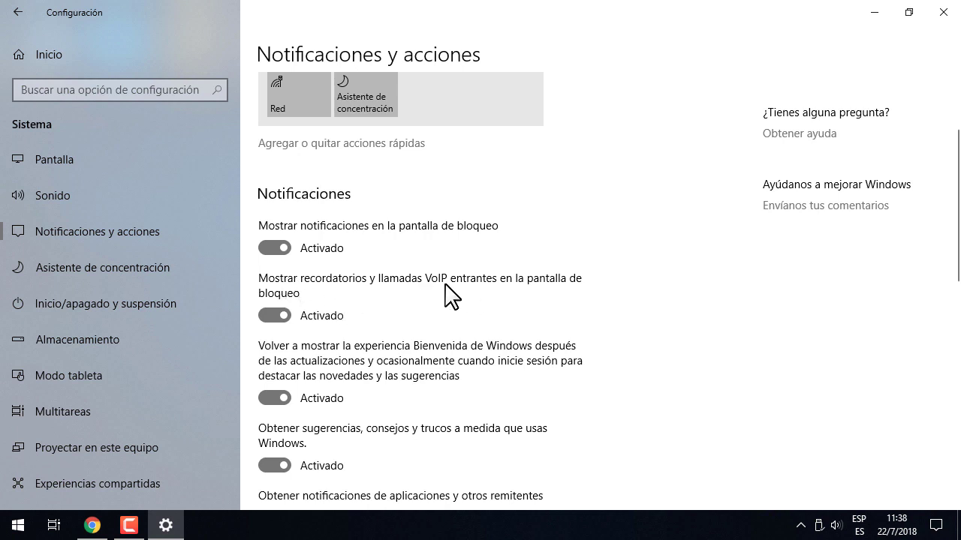
- Turn off lock-screen reminders and incoming VoIP calls, and turn off the Bienvenida de Windows experience after updates
left_click(271, 314)
scroll(440, 385, "down", 2)
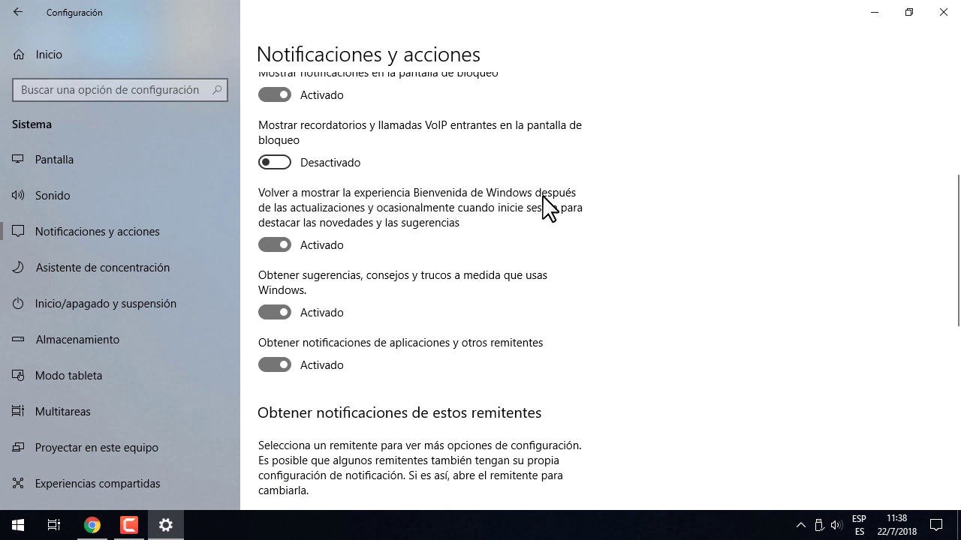
left_click(279, 246)
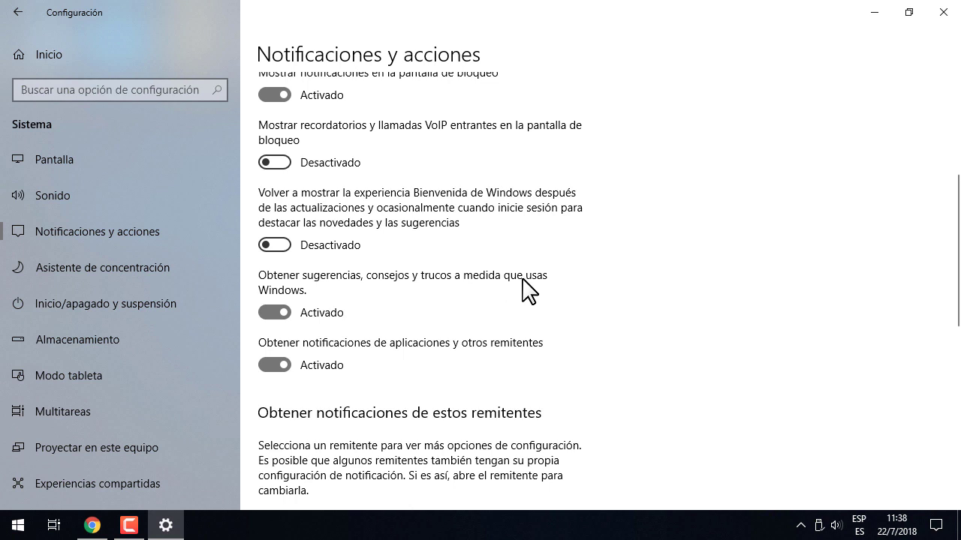
- Turn off getting suggestions, tips and tricks while using Windows ("Obtener sugerencias, consejos y trucos")
left_click(270, 313)
scroll(457, 392, "down", 2)
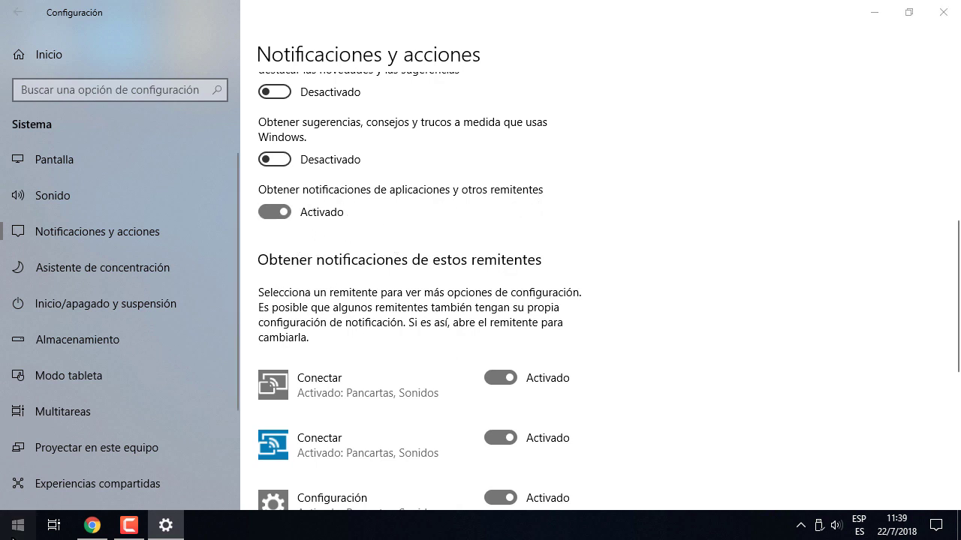
- Browse the app tiles in the Start menu and briefly view the action center
left_click(18, 526)
scroll(51, 439, "down", 3)
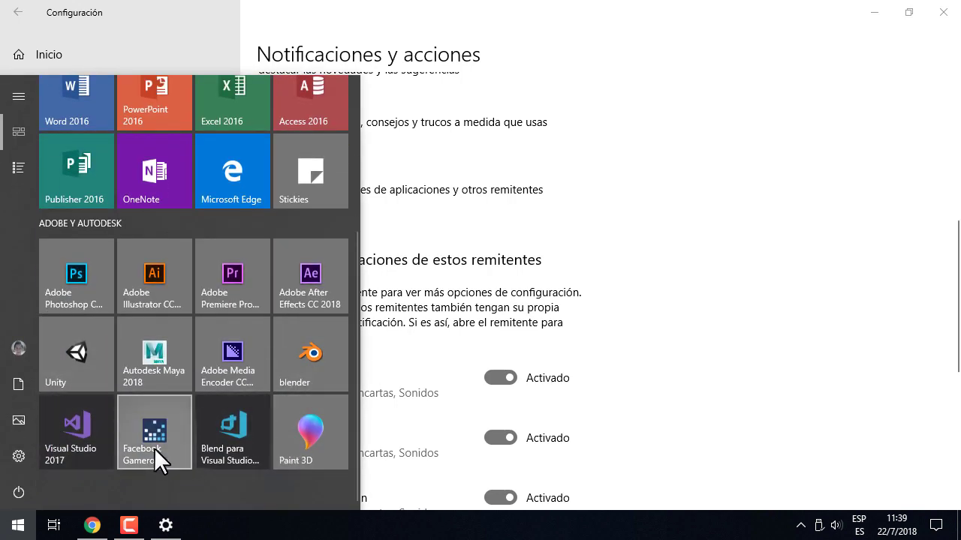
scroll(153, 448, "up", 4)
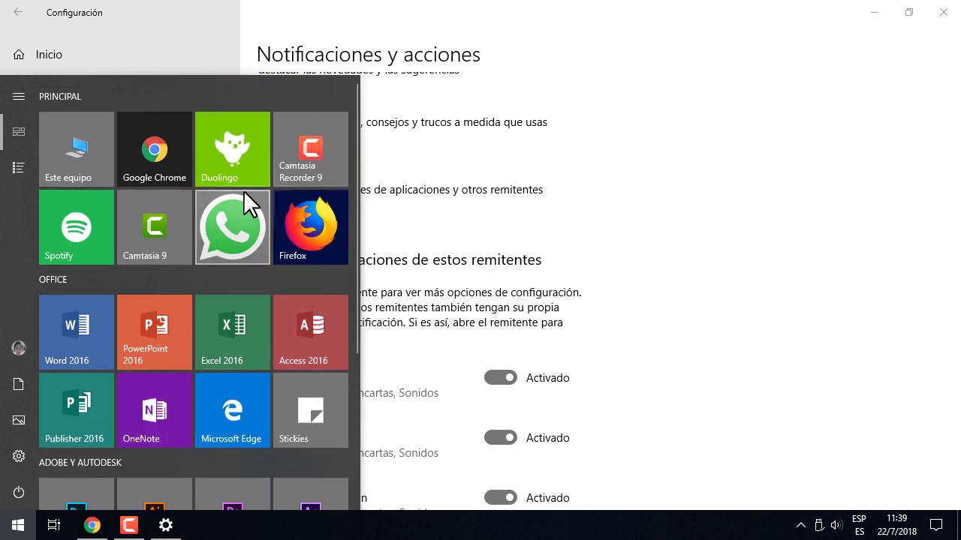
left_click(605, 251)
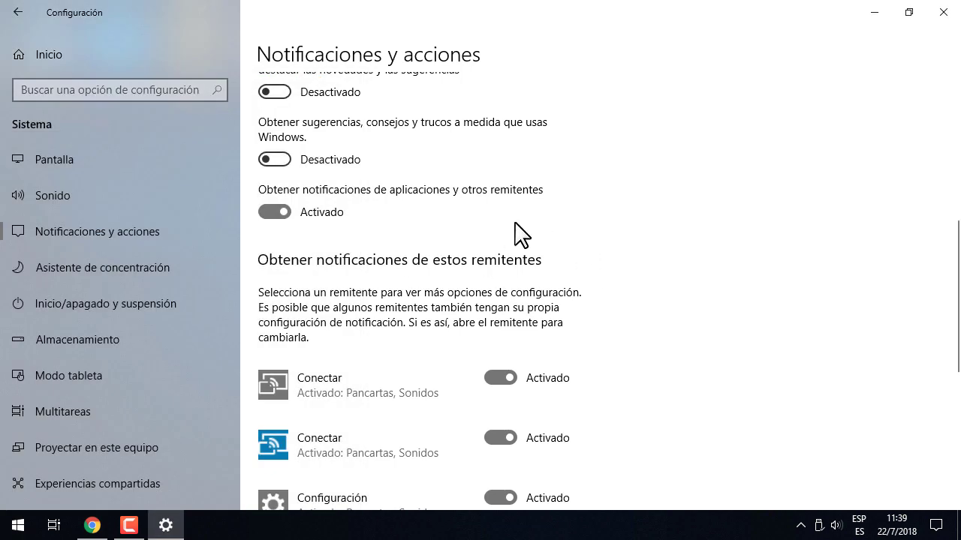
left_click(938, 536)
left_click(592, 295)
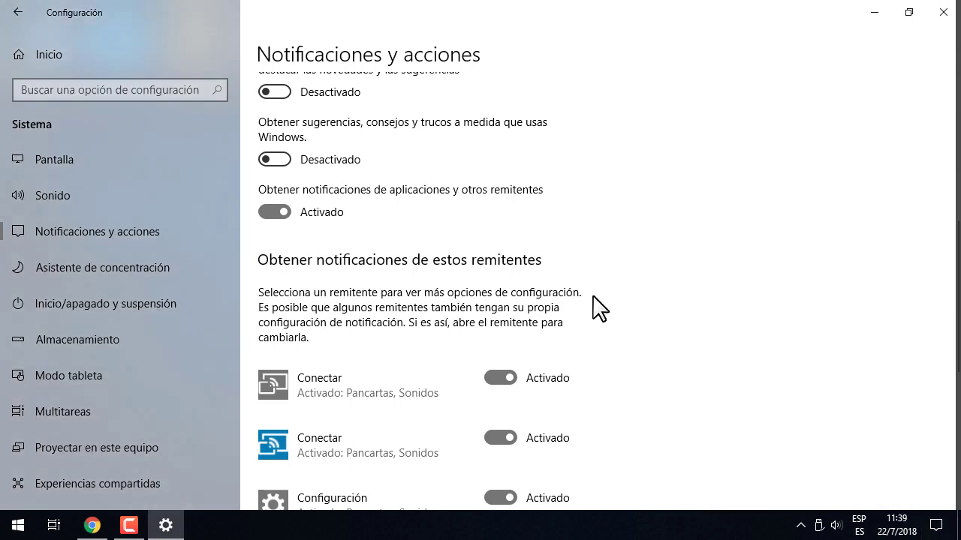
- Turn off notifications from the Duolingo and Microsoft Store senders
scroll(570, 376, "up", 2)
scroll(570, 375, "down", 4)
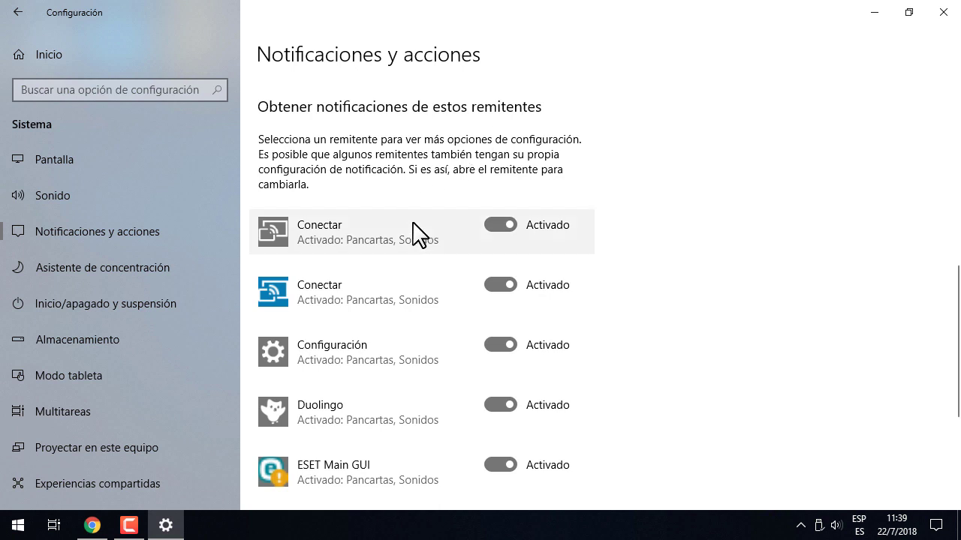
left_click(496, 228)
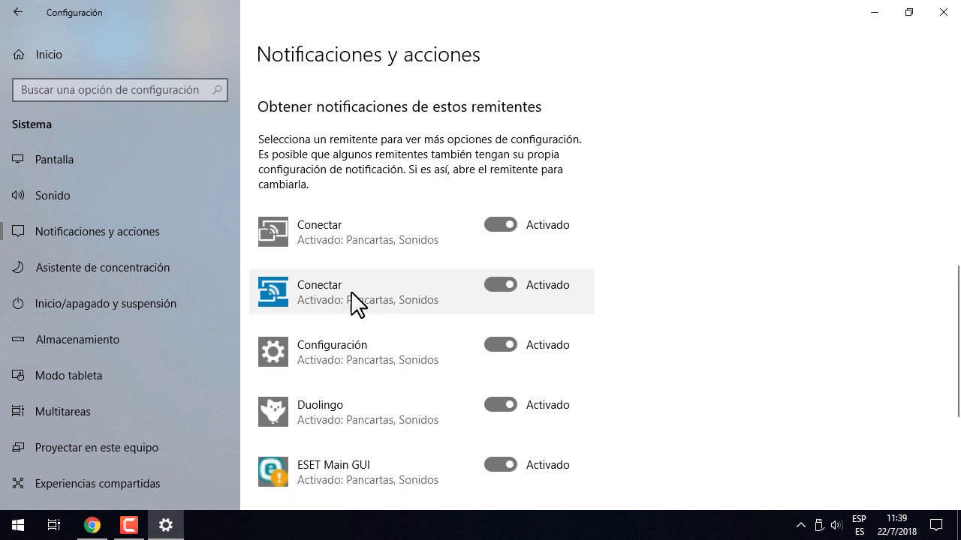
scroll(372, 291, "down", 2)
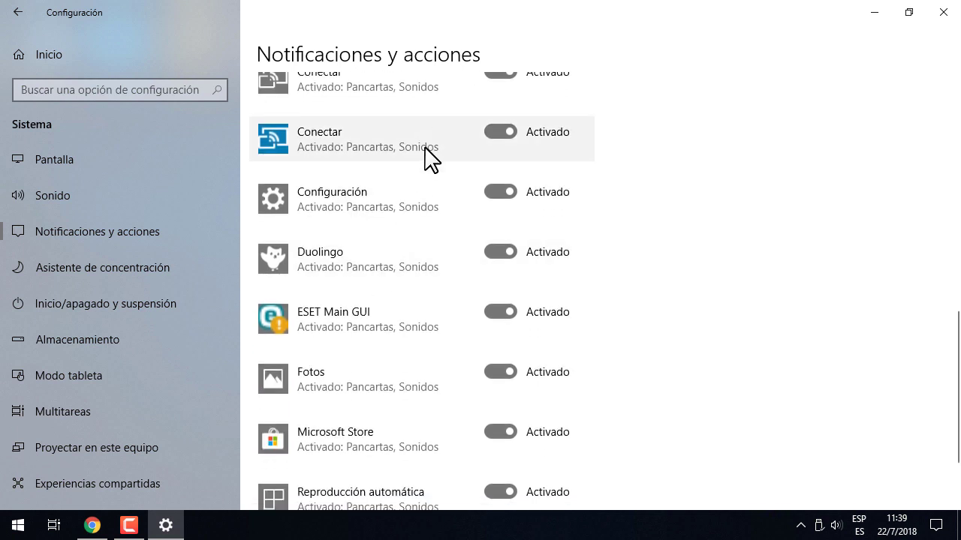
left_click(506, 195)
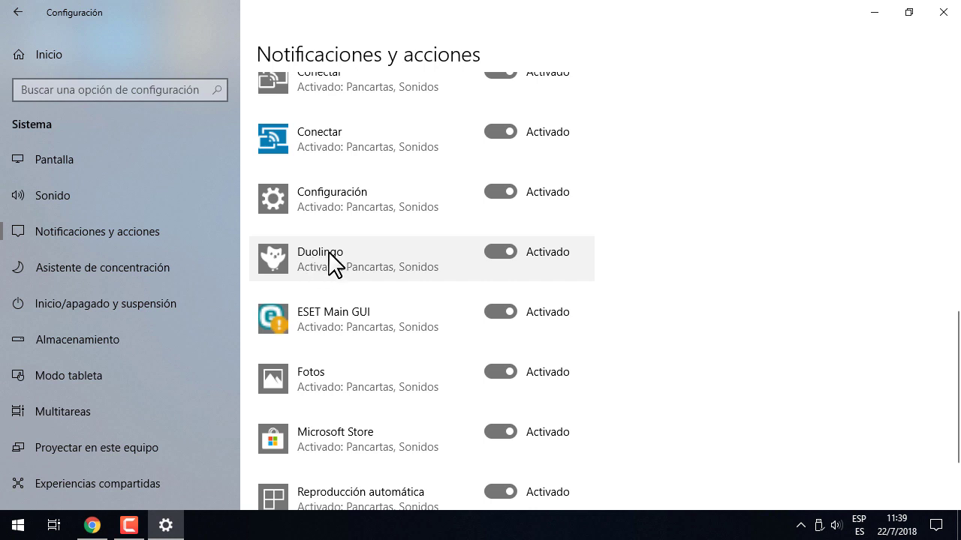
left_click(495, 251)
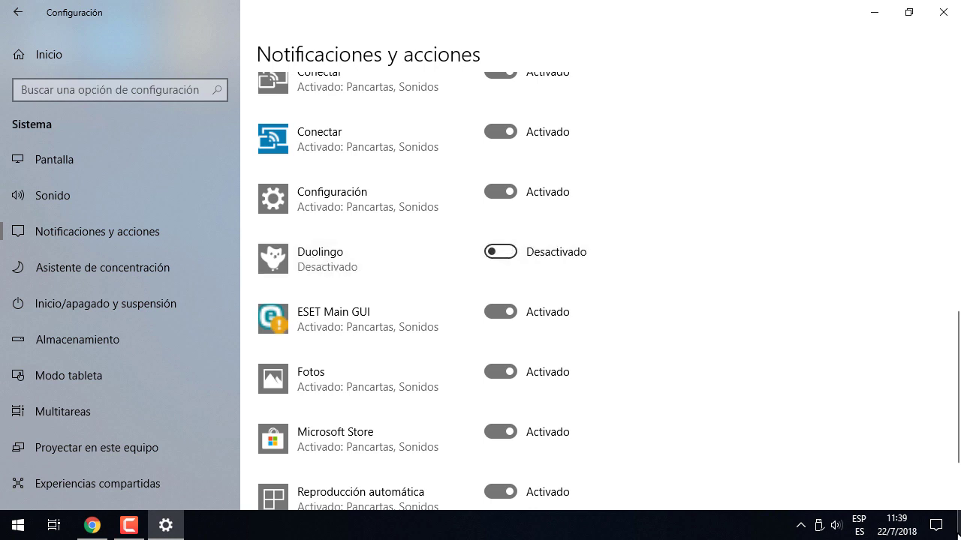
scroll(705, 374, "down", 3)
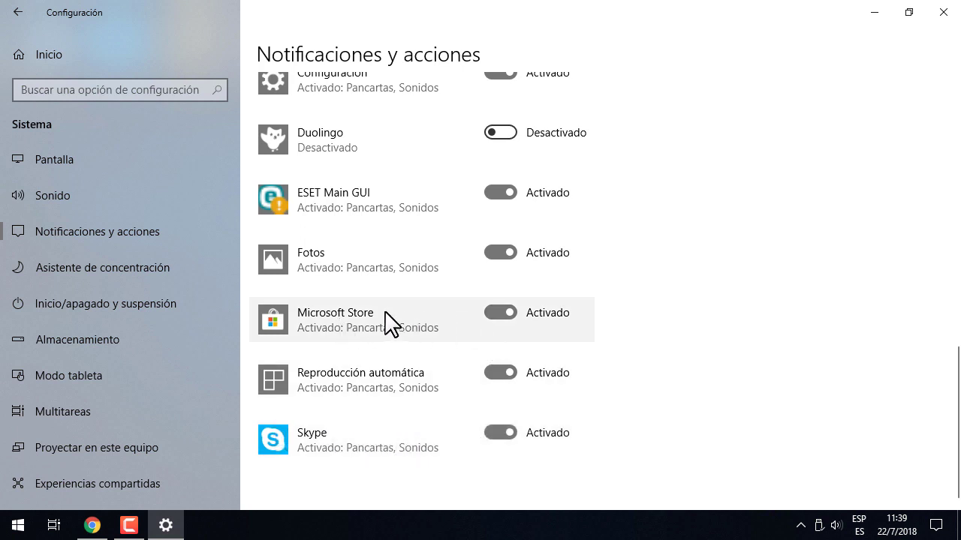
left_click(491, 316)
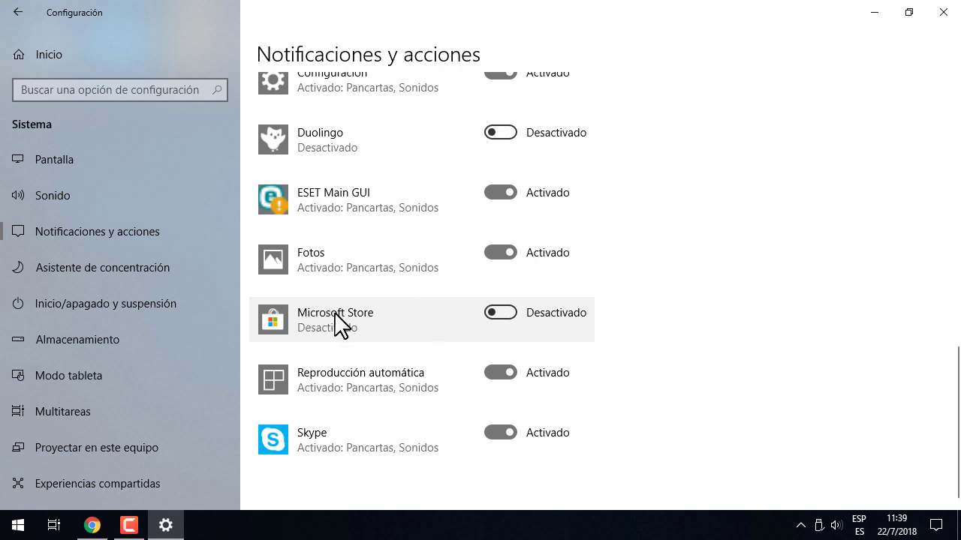
- Open the Asistente de concentración settings and view its quick action in the action center
scroll(736, 365, "up", 15)
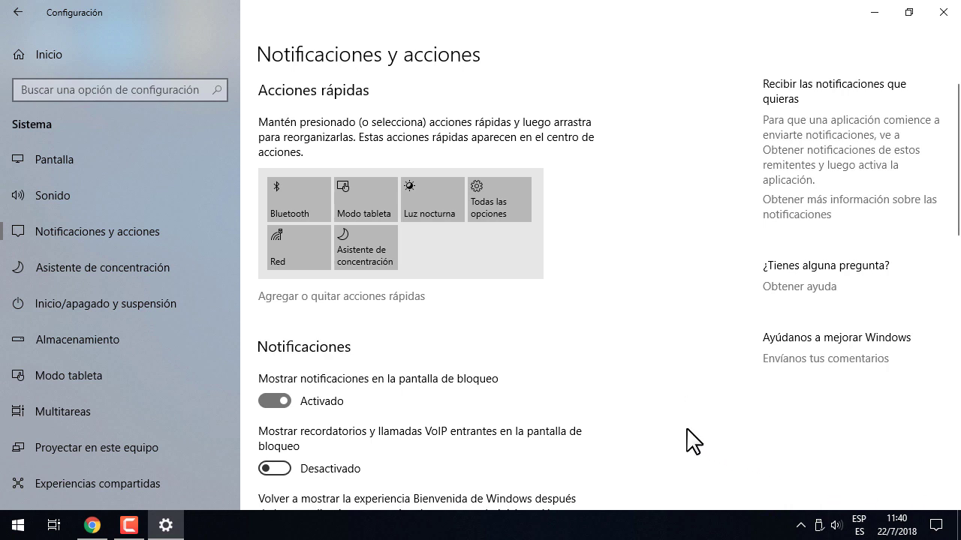
left_click(99, 270)
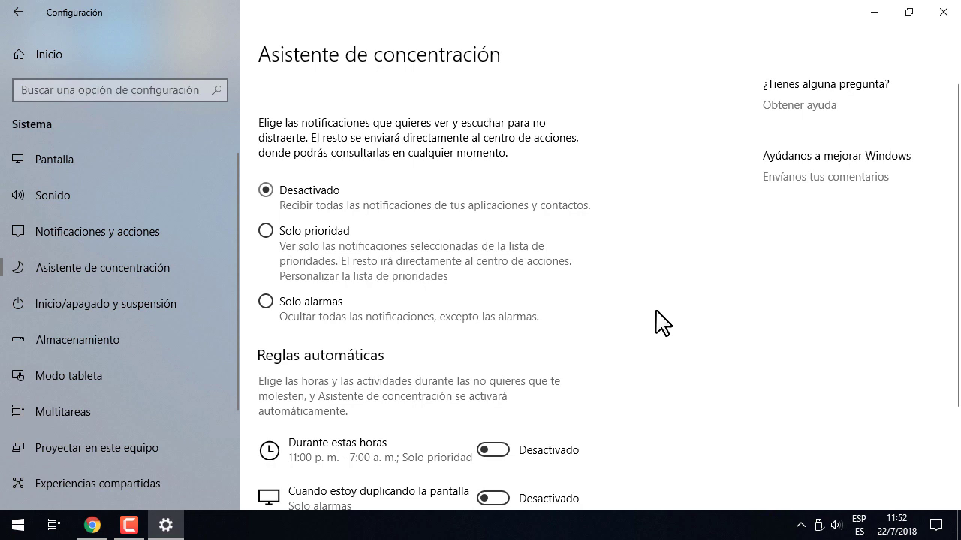
left_click(936, 525)
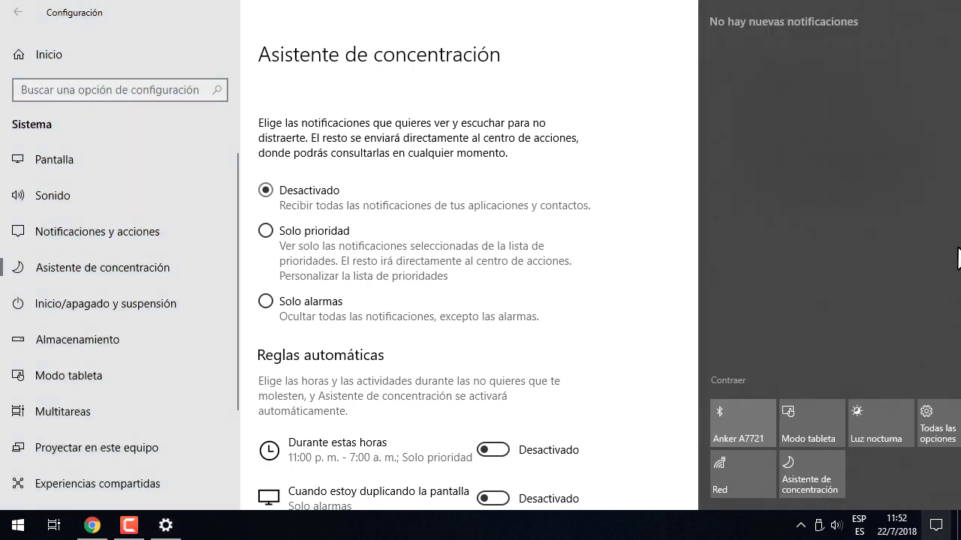
left_click(632, 298)
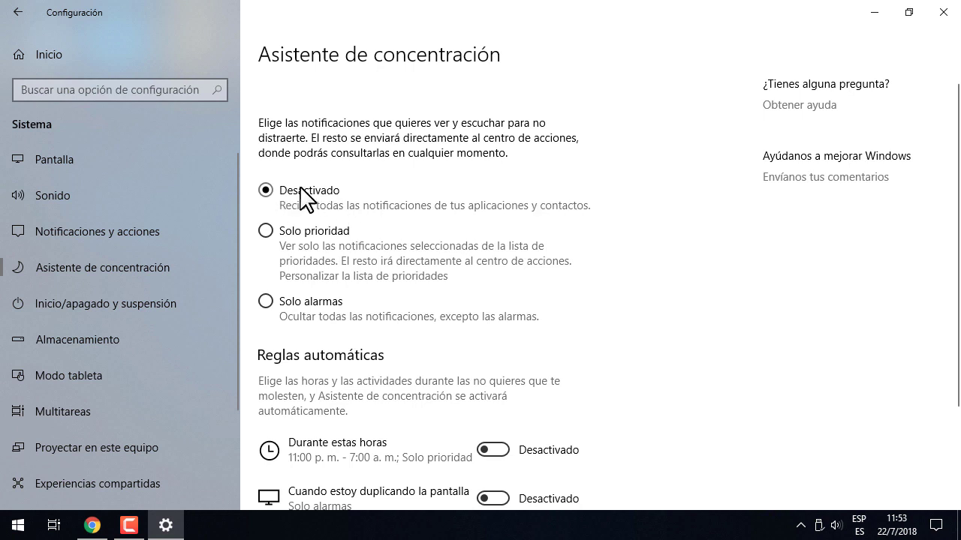
- Try the Solo prioridad and Solo alarmas modes of Asistente de concentración, and return it to Desactivado
scroll(668, 372, "down", 2)
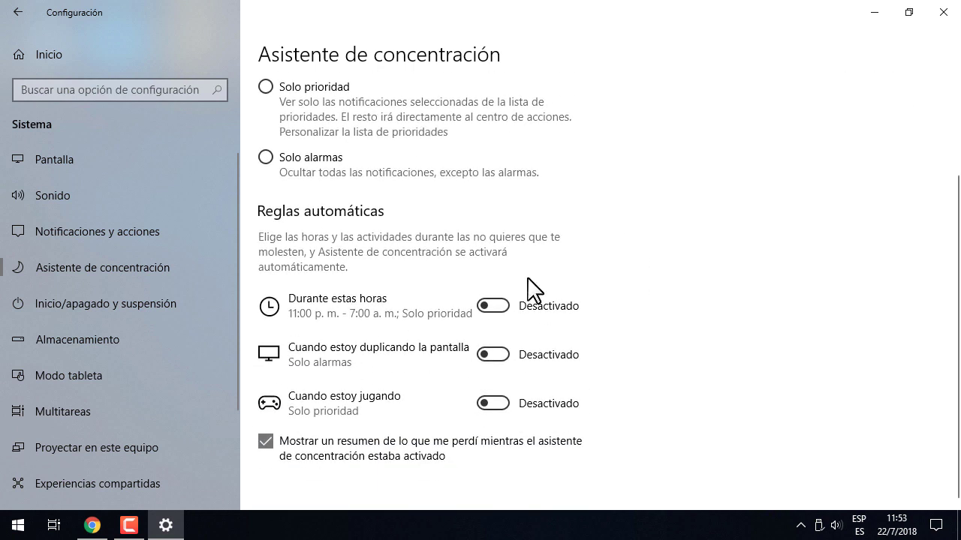
scroll(304, 229, "up", 2)
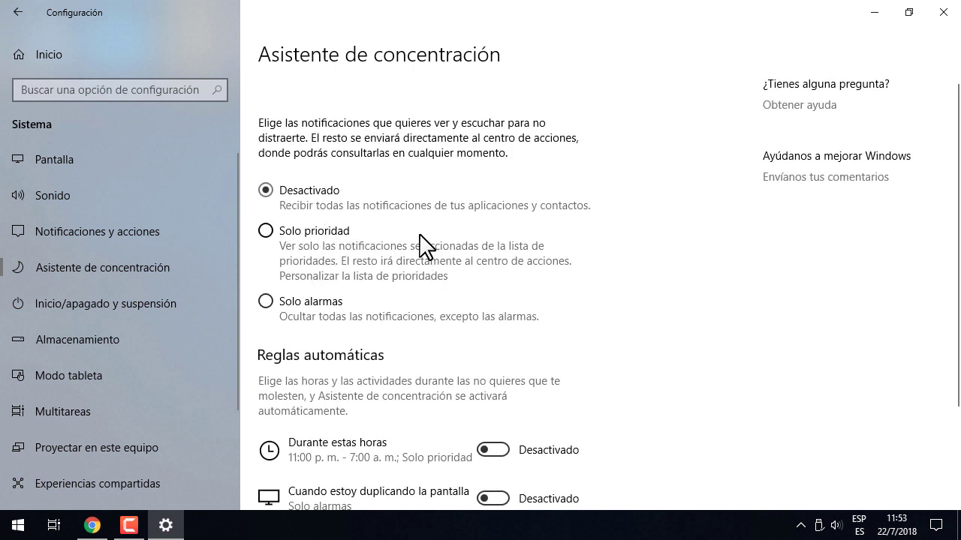
left_click(265, 231)
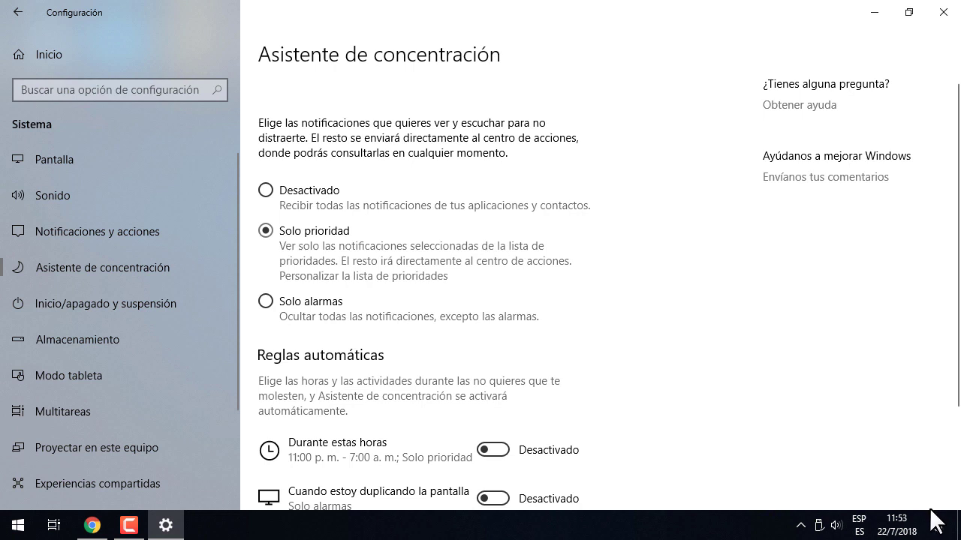
left_click(301, 186)
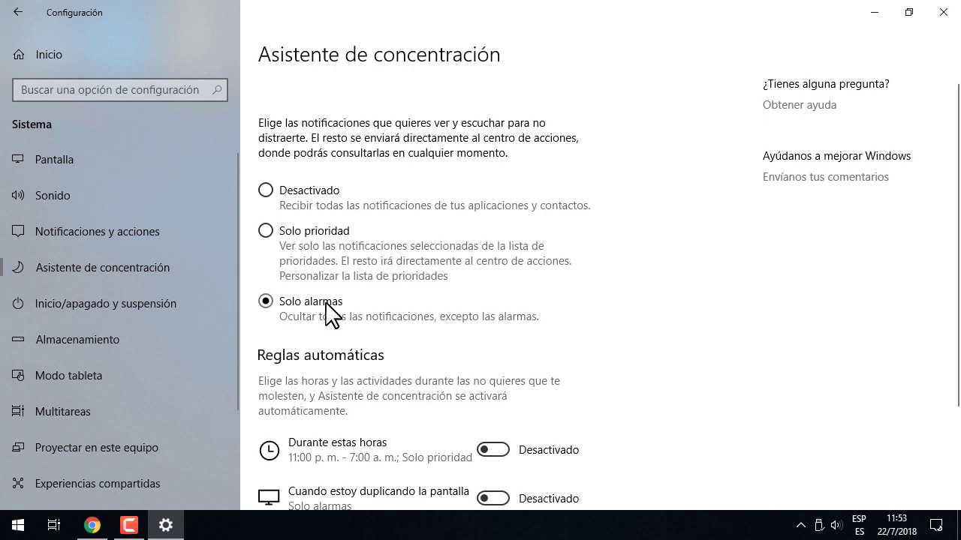
left_click(317, 188)
scroll(570, 352, "down", 2)
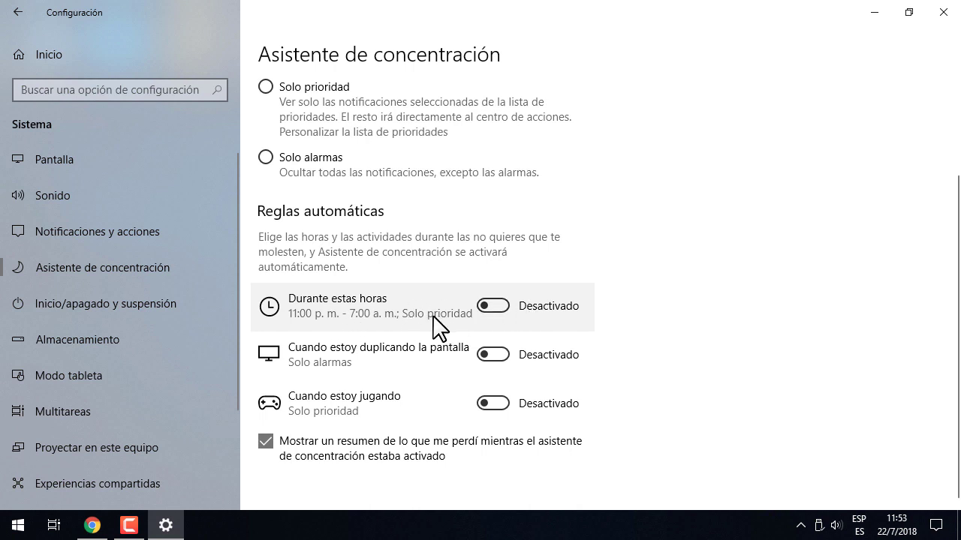
- Select the Solo prioridad mode and try the "Durante estas horas" automatic rule, switching it on and off again
scroll(433, 315, "up", 3)
left_click(319, 231)
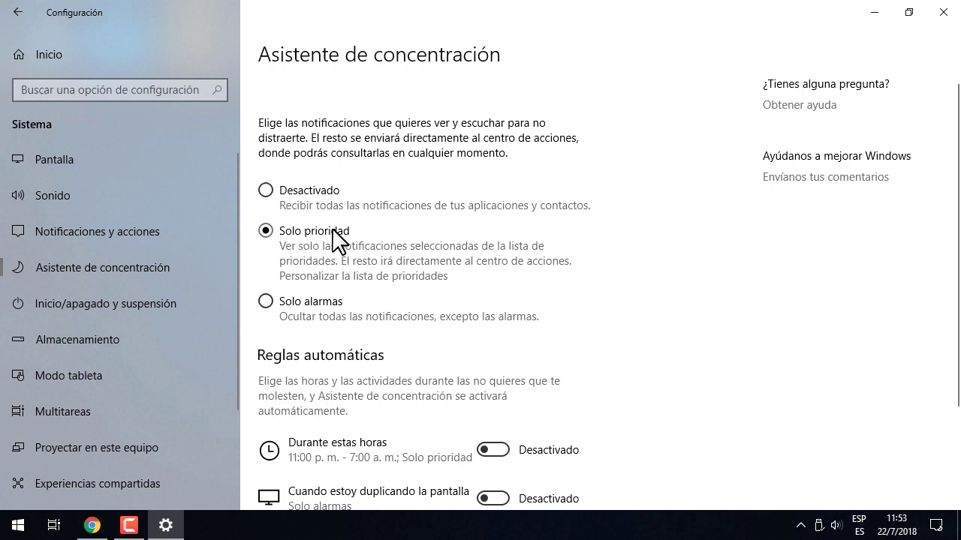
scroll(658, 413, "down", 3)
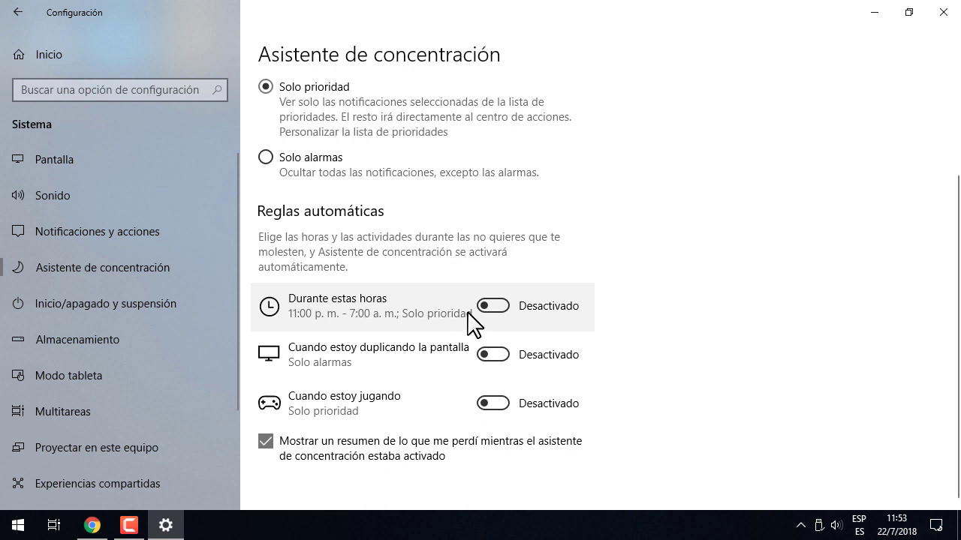
left_click(495, 304)
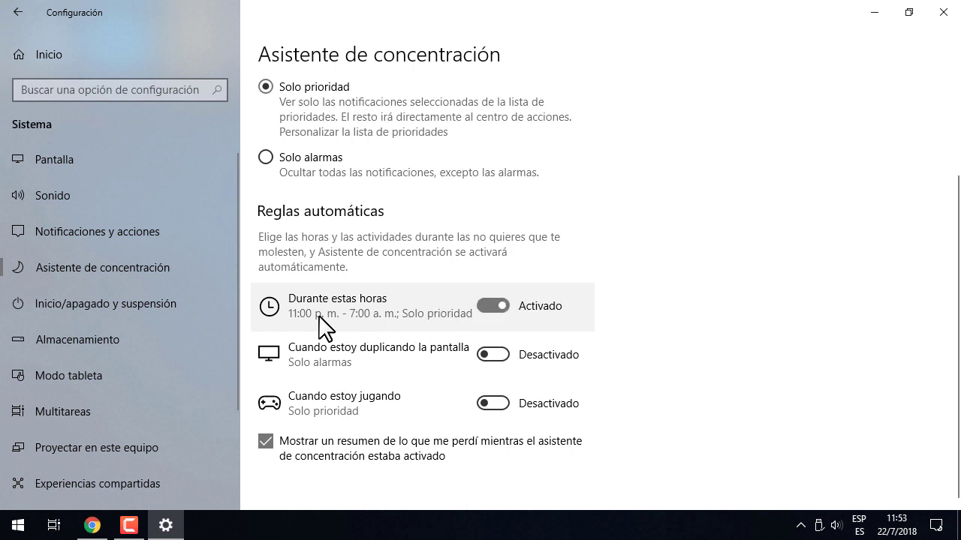
left_click(486, 308)
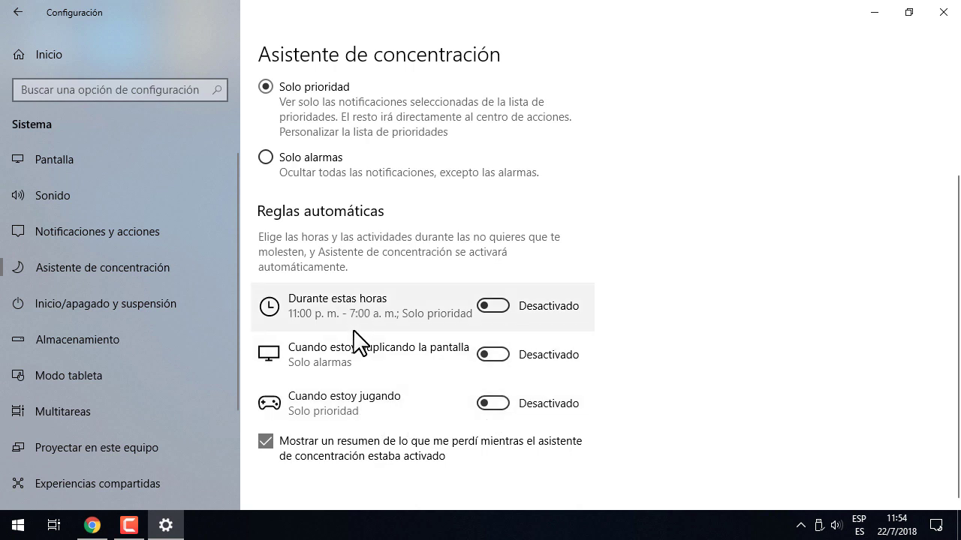
- Compare the Asistente de concentración quick action in the action center under Solo prioridad and after switching the mode to Desactivado
scroll(357, 443, "up", 3)
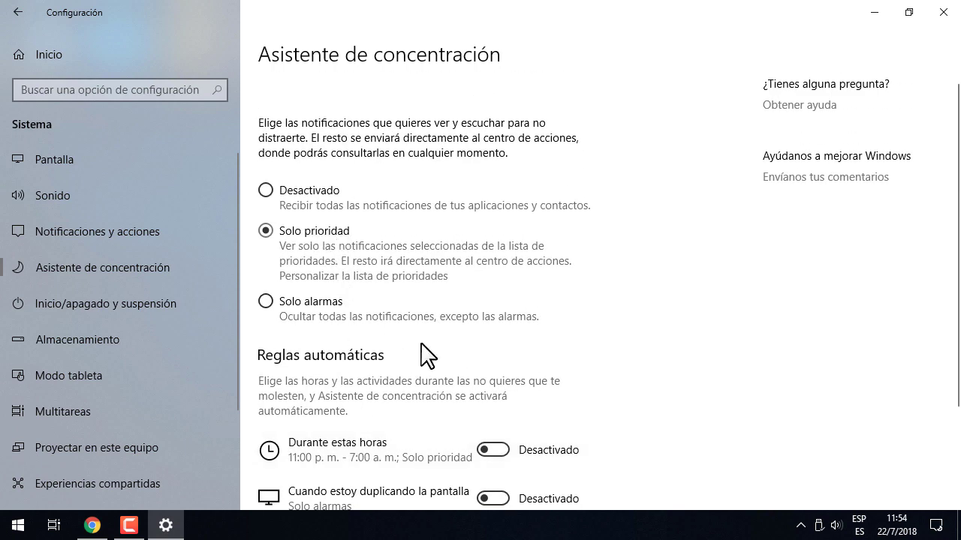
scroll(427, 356, "down", 2)
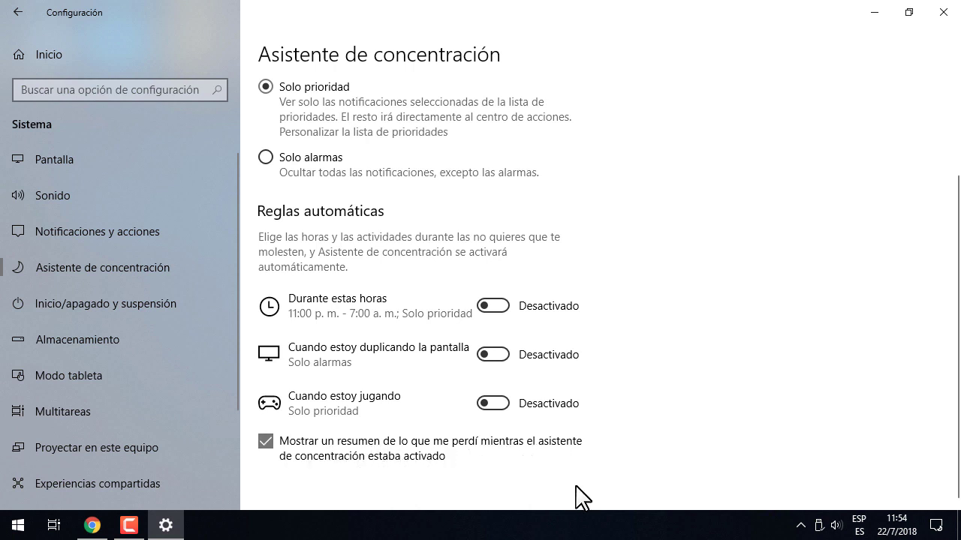
left_click(933, 530)
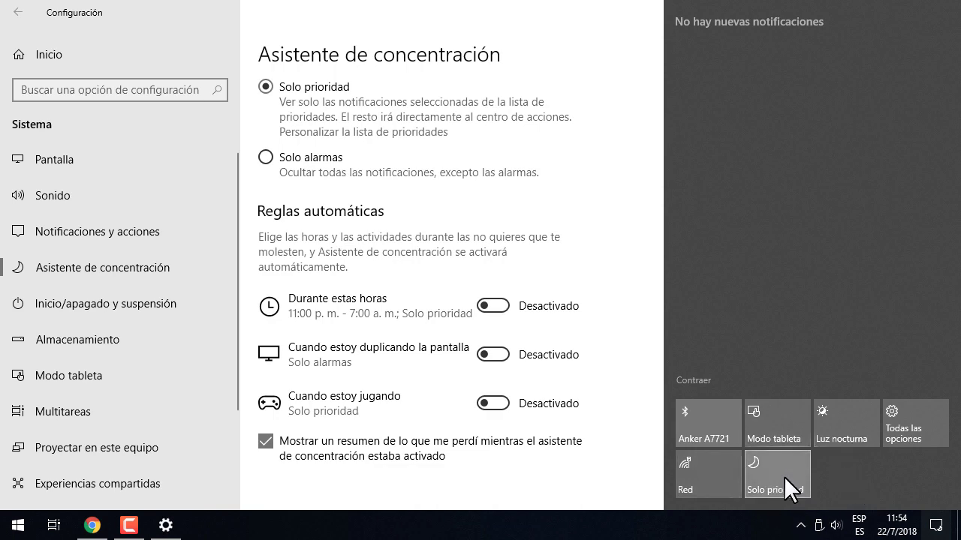
left_click(423, 211)
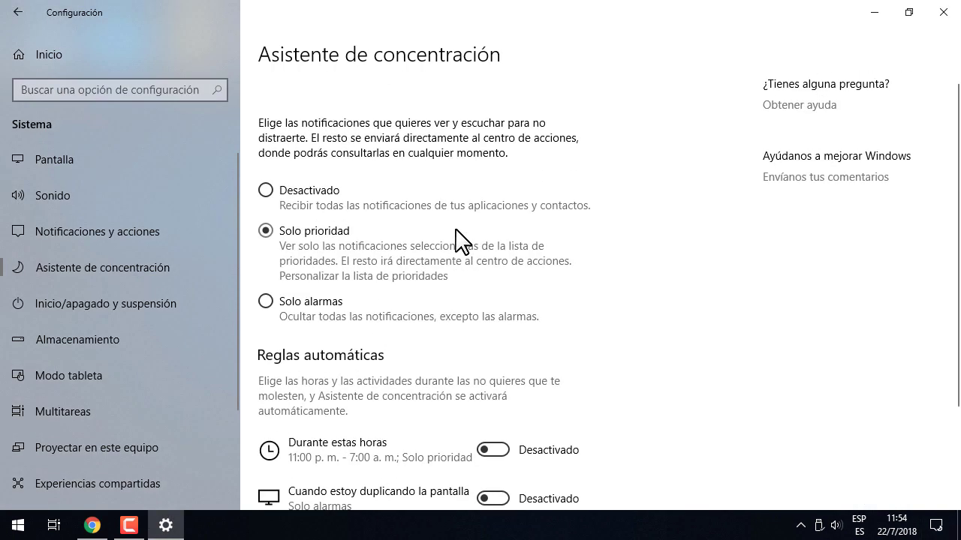
left_click(320, 192)
left_click(936, 525)
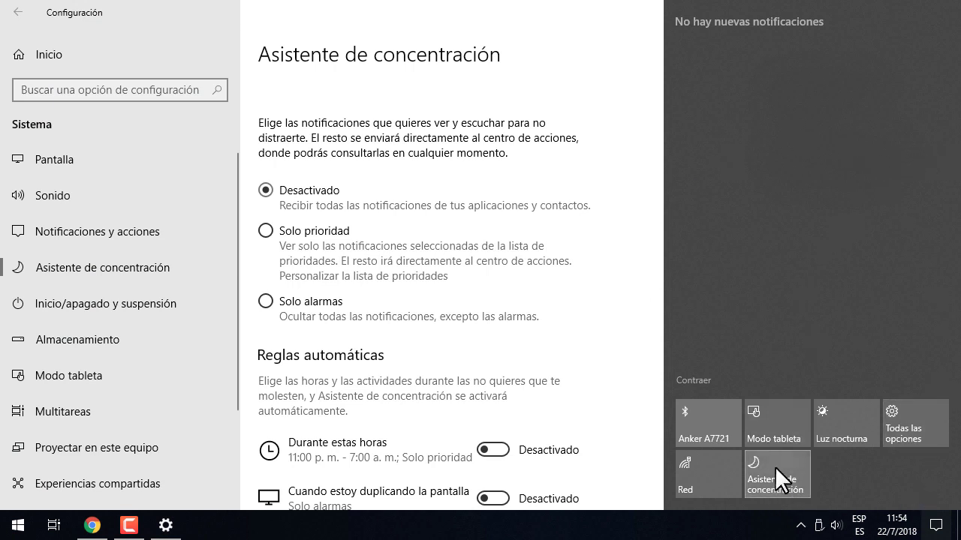
- Try alternating the Asistente de concentración mode between Solo prioridad and Solo alarmas
left_click(321, 234)
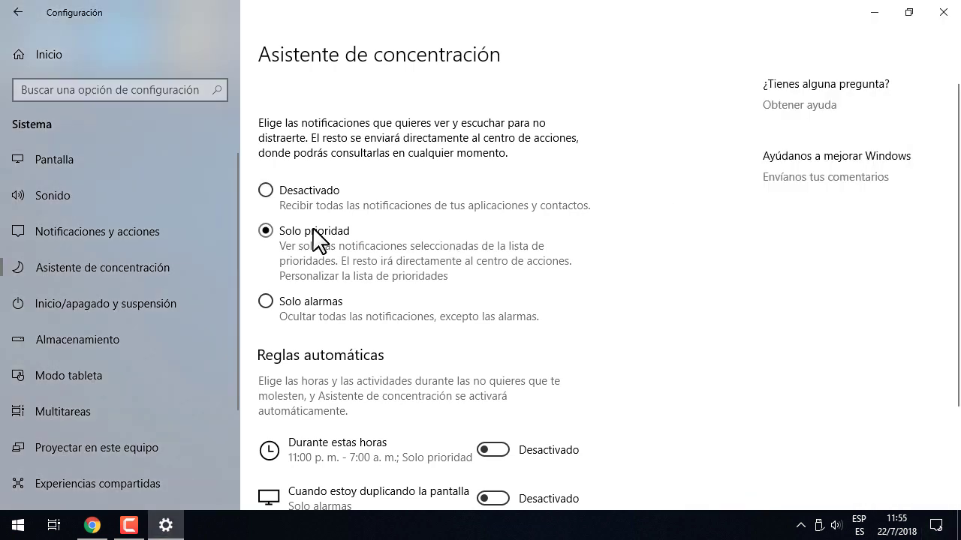
left_click(314, 311)
left_click(314, 245)
left_click(316, 304)
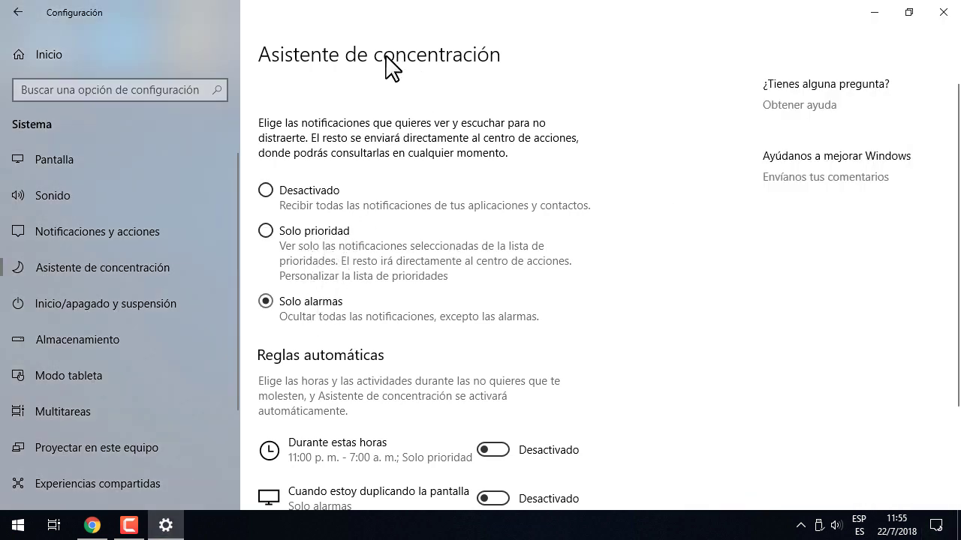
- Set Asistente de concentración to Desactivado and check its quick action in the action center
left_click(311, 193)
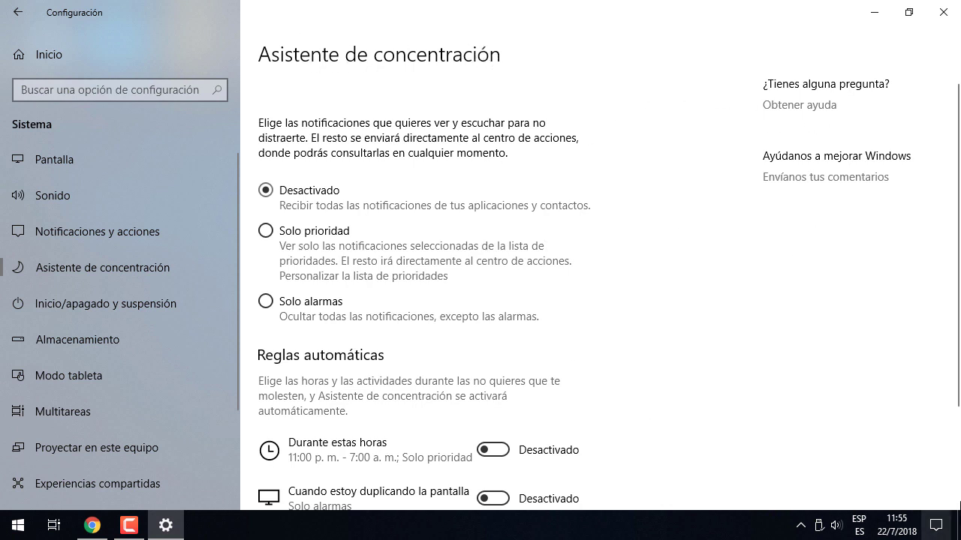
left_click(937, 526)
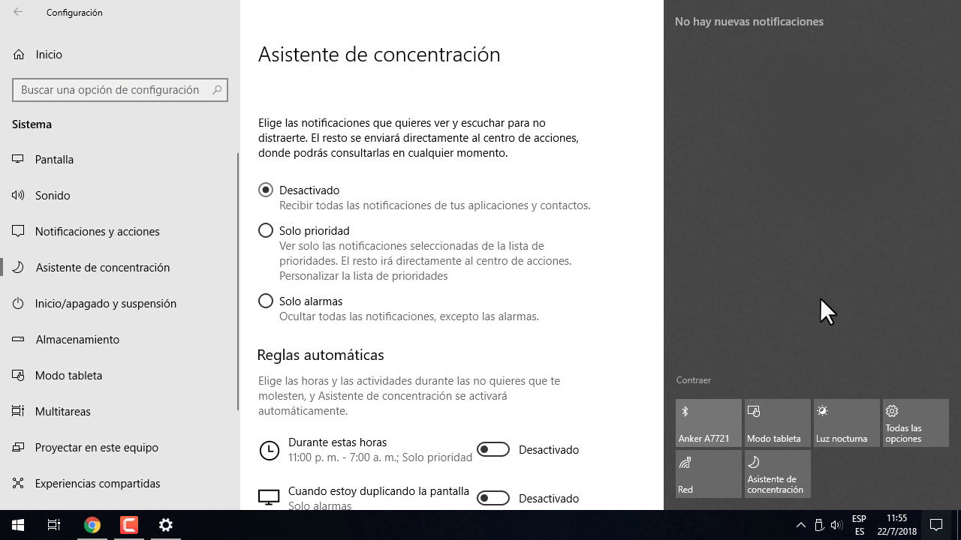
left_click(588, 397)
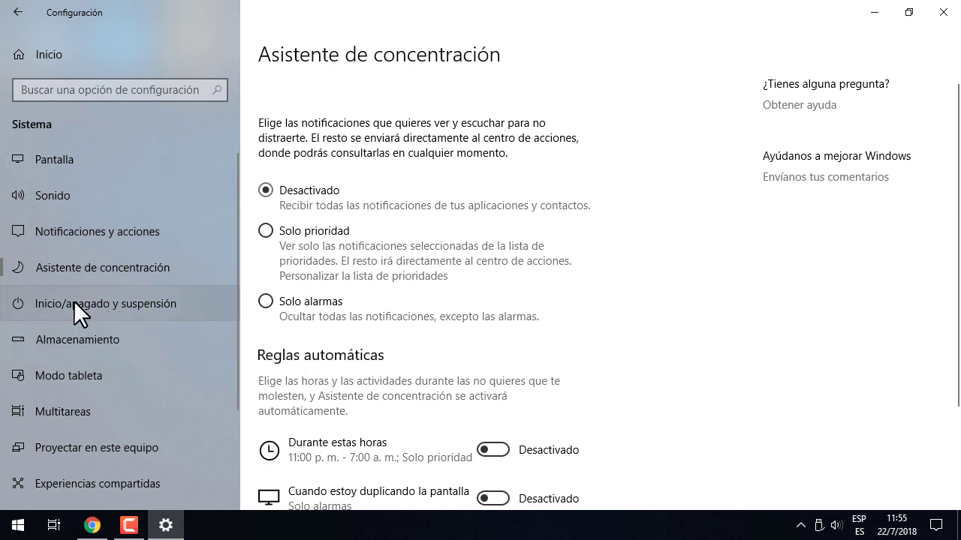
- Open the Inicio/apagado y suspensión settings and set the plugged-in screen turn-off time to 1 minuto
left_click(110, 307)
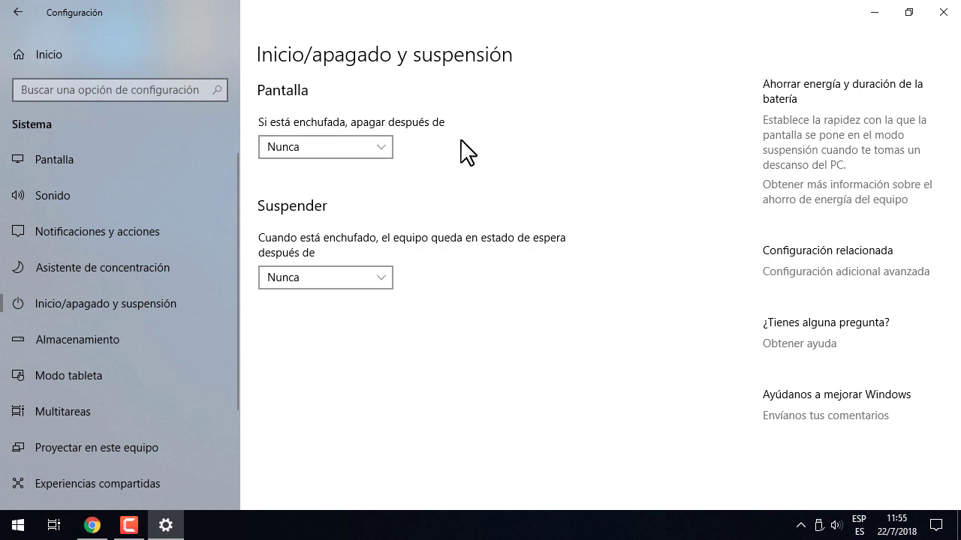
left_click(383, 147)
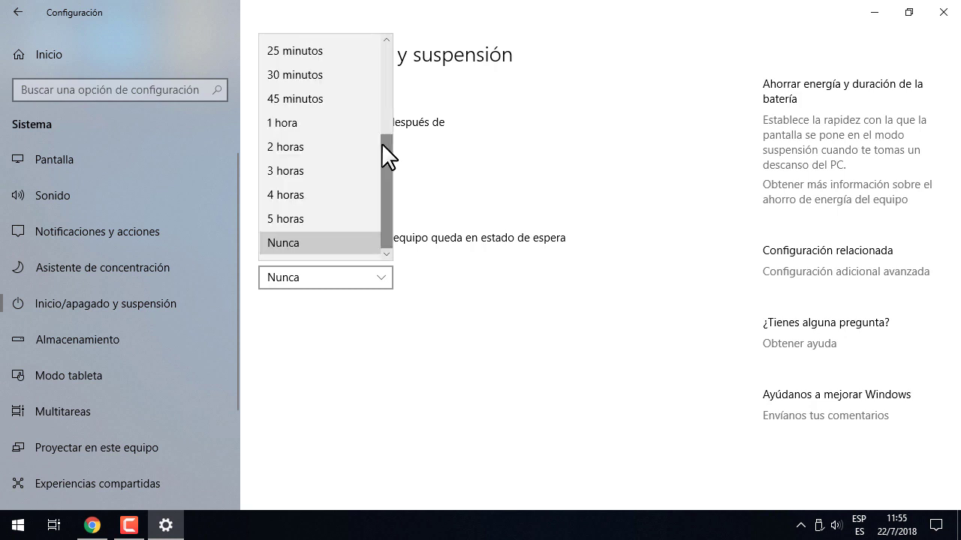
scroll(386, 158, "up", 5)
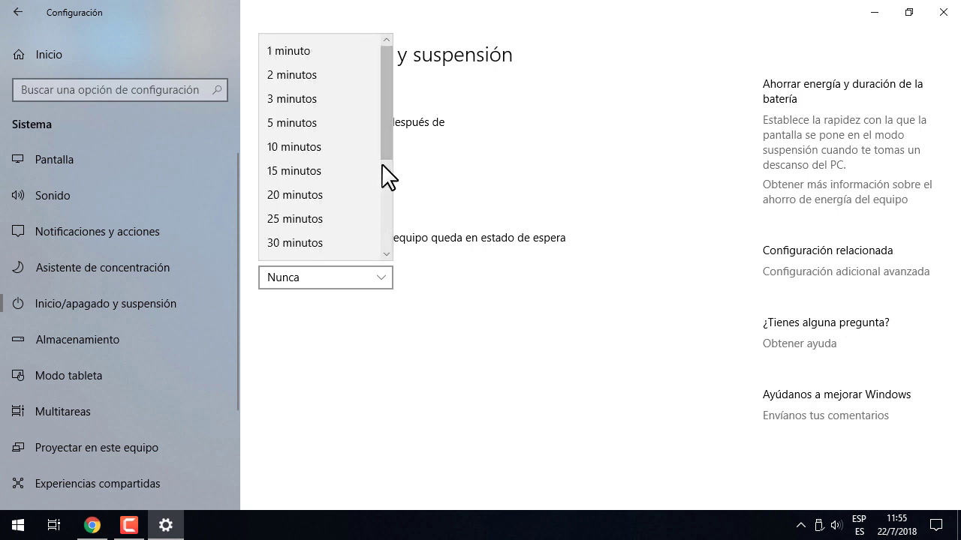
left_click(292, 53)
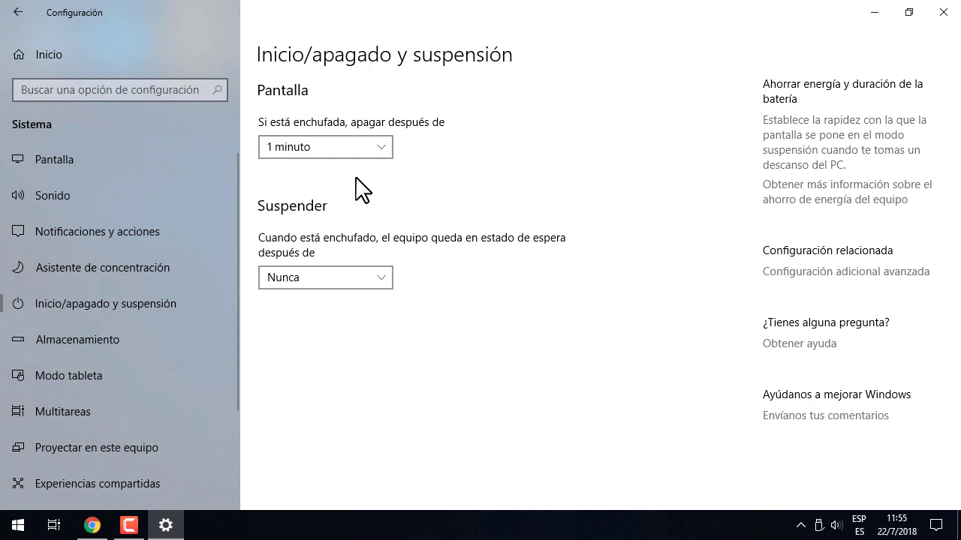
- Set the plugged-in screen turn-off time back to Nunca
left_click(364, 152)
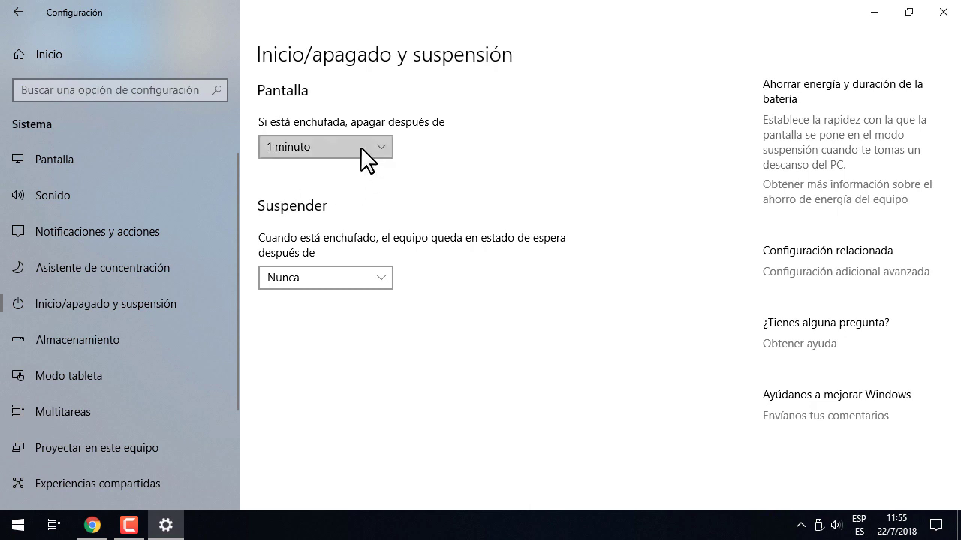
scroll(328, 240, "down", 1)
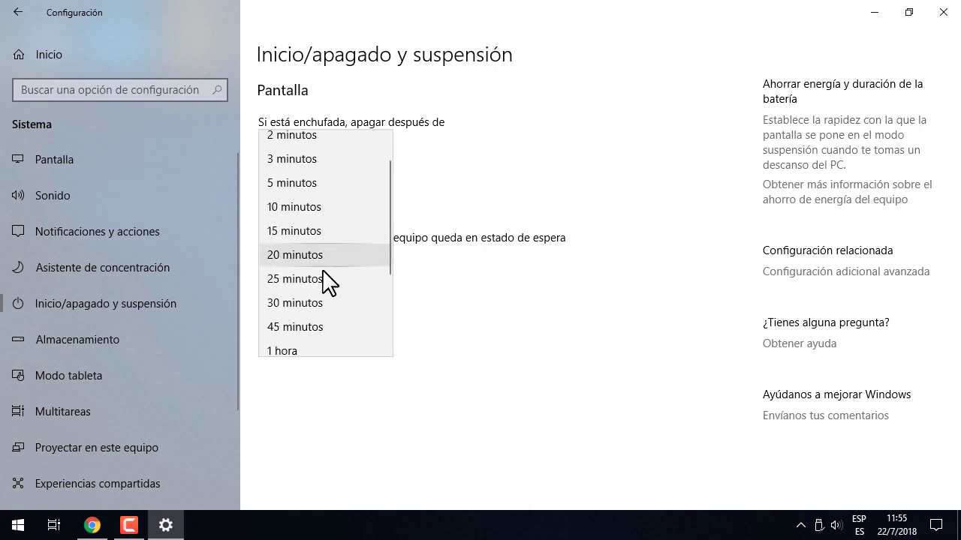
scroll(304, 347, "down", 3)
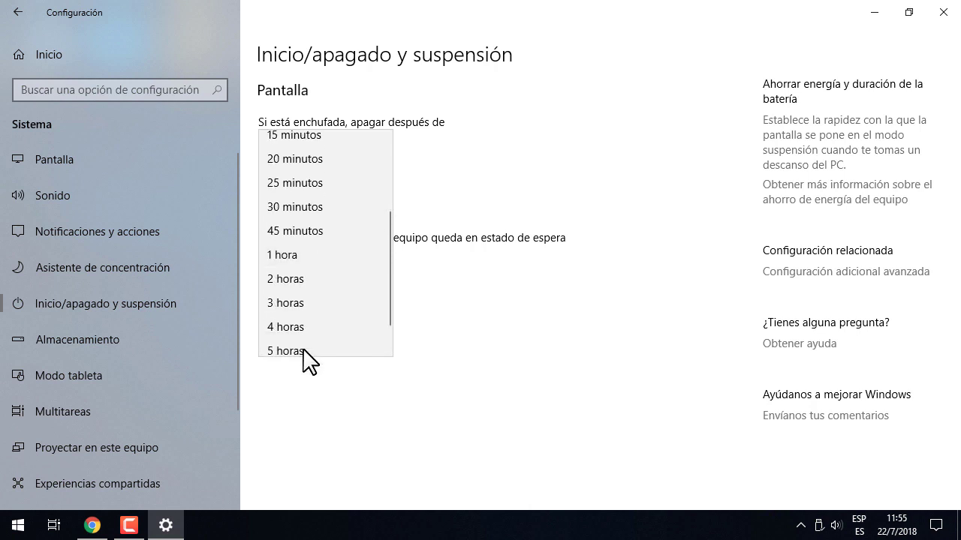
left_click(284, 339)
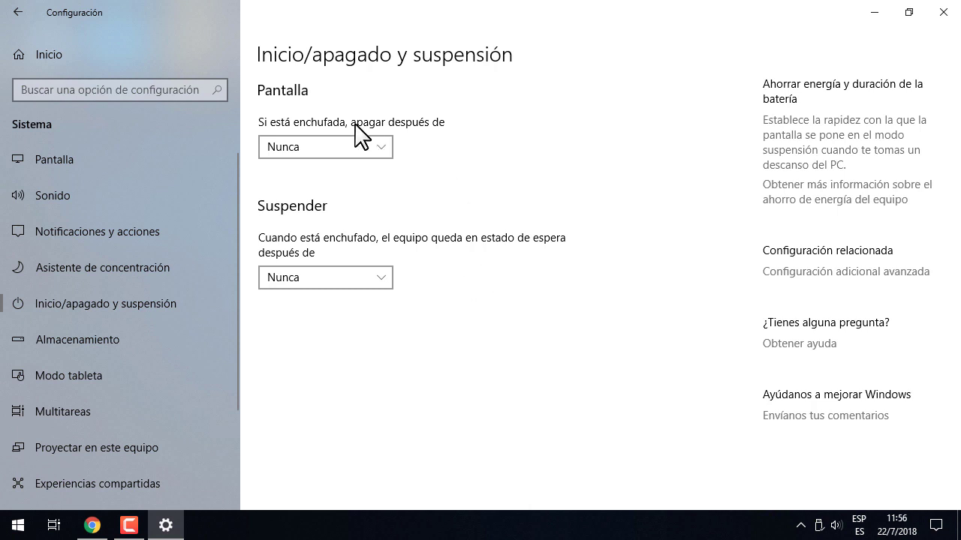
- Try a plugged-in screen turn-off time of 5 minutos
left_click(384, 154)
scroll(343, 204, "up", 3)
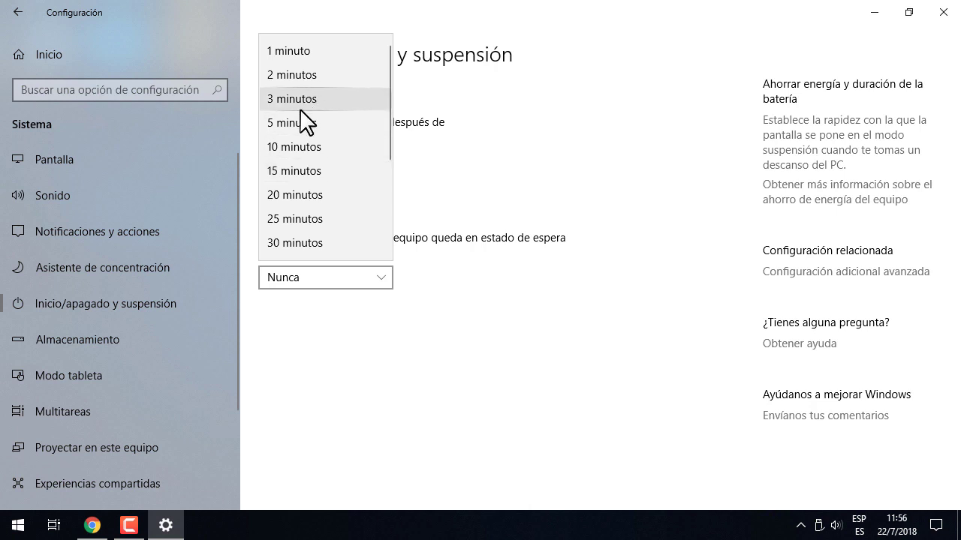
left_click(304, 135)
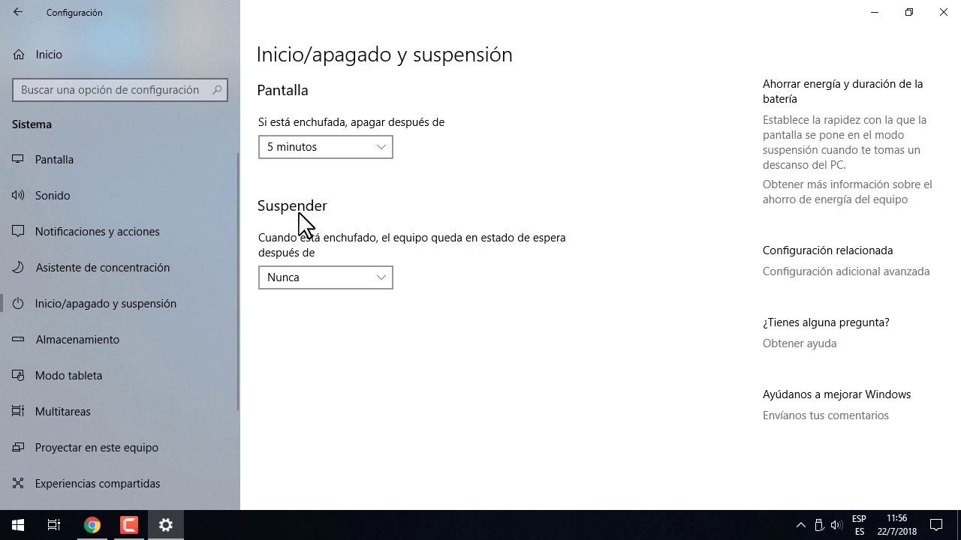
- Set the plugged-in time before the computer is suspended to 1 minuto
left_click(324, 276)
scroll(334, 259, "up", 4)
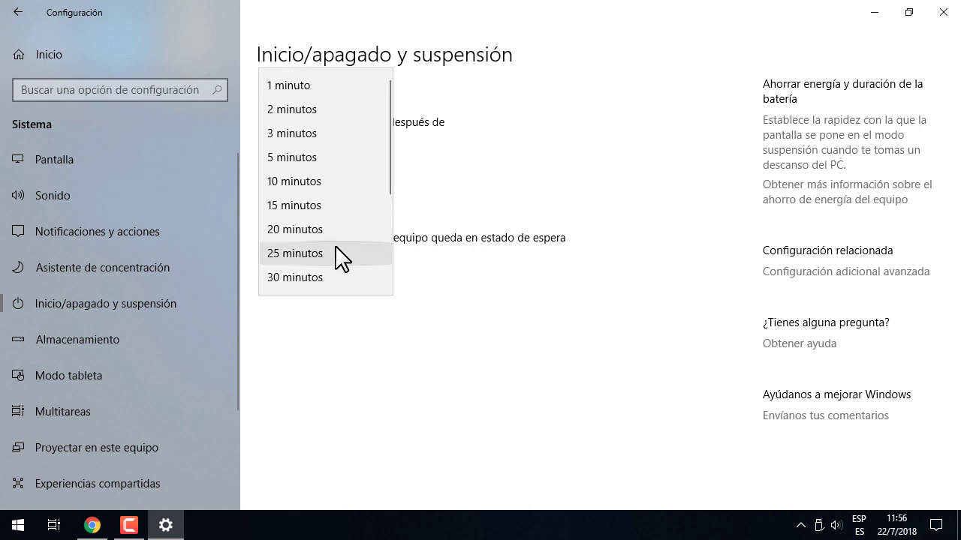
left_click(314, 88)
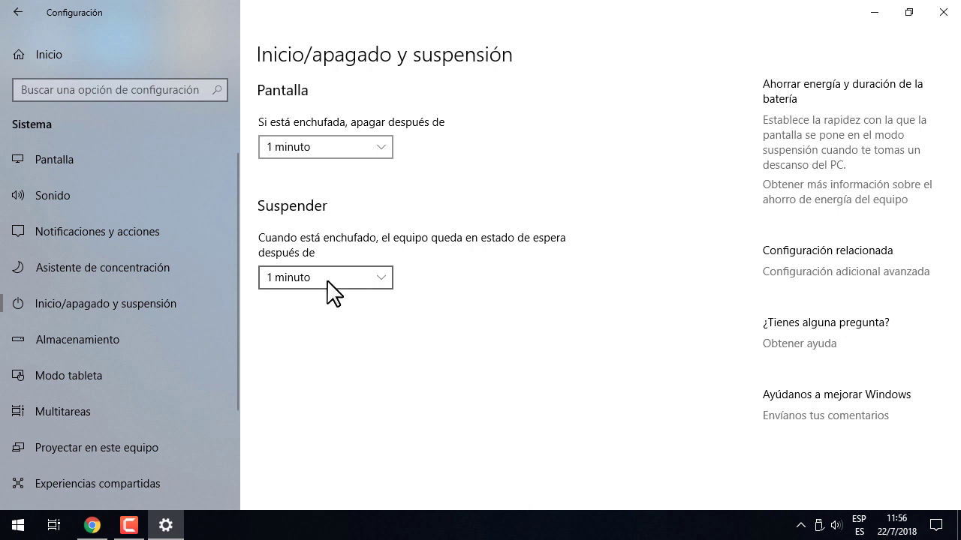
- Check the power options offered in the Start menu, including Suspender, and close it without choosing one
left_click(19, 529)
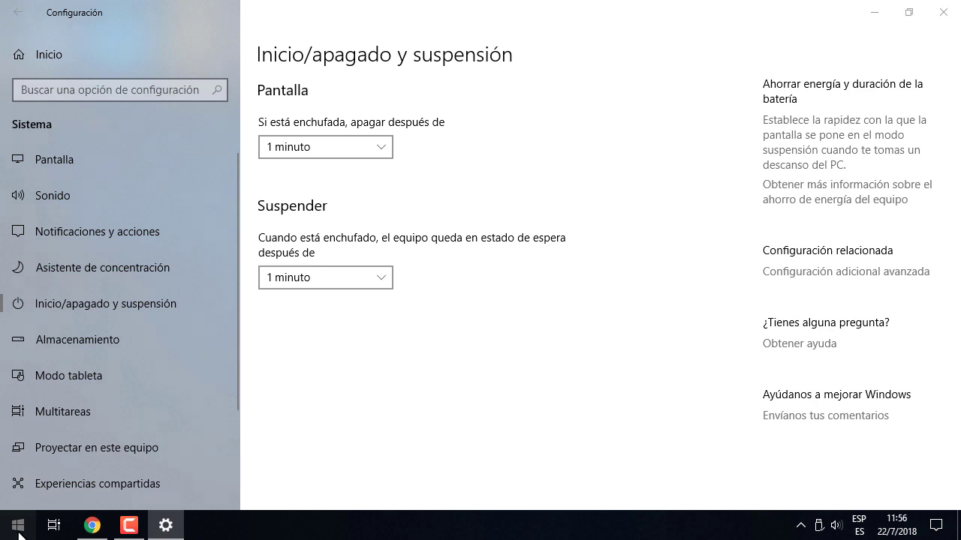
left_click(19, 494)
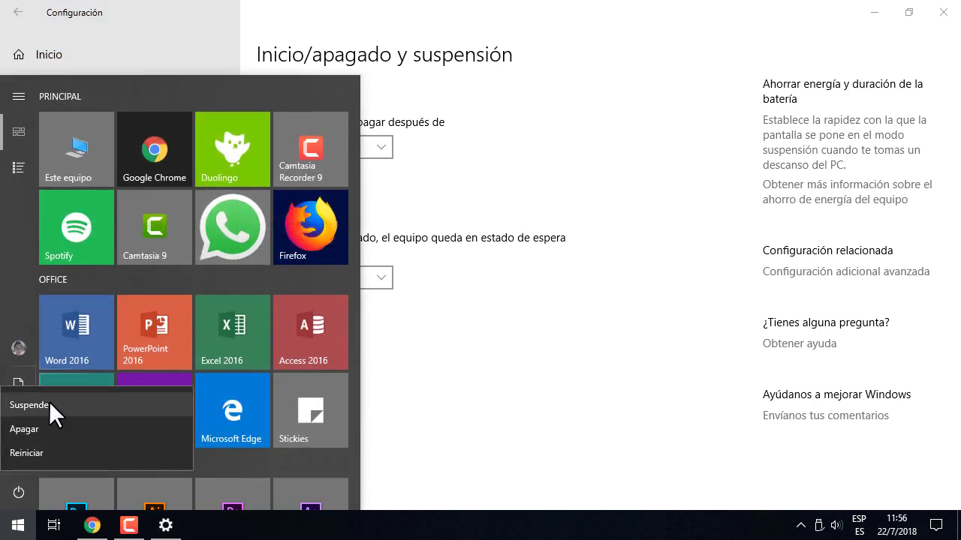
left_click(487, 401)
left_click(452, 324)
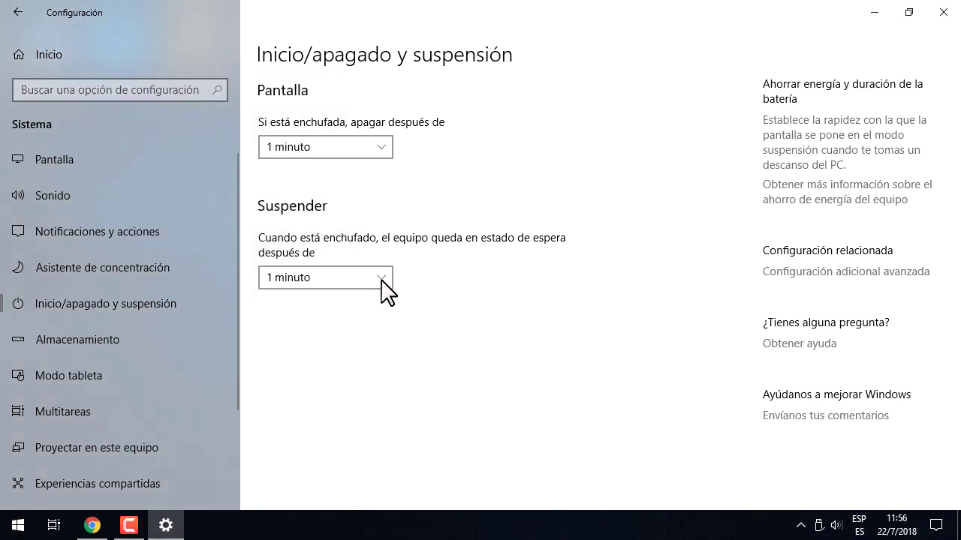
- Review the available Suspender times and set the plugged-in standby delay to Nunca
left_click(305, 277)
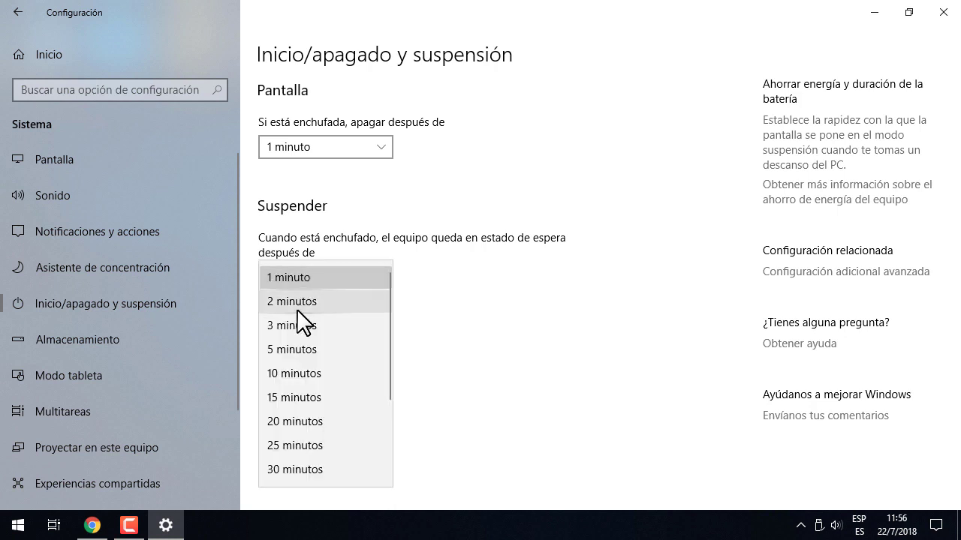
scroll(294, 393, "down", 2)
scroll(296, 394, "up", 2)
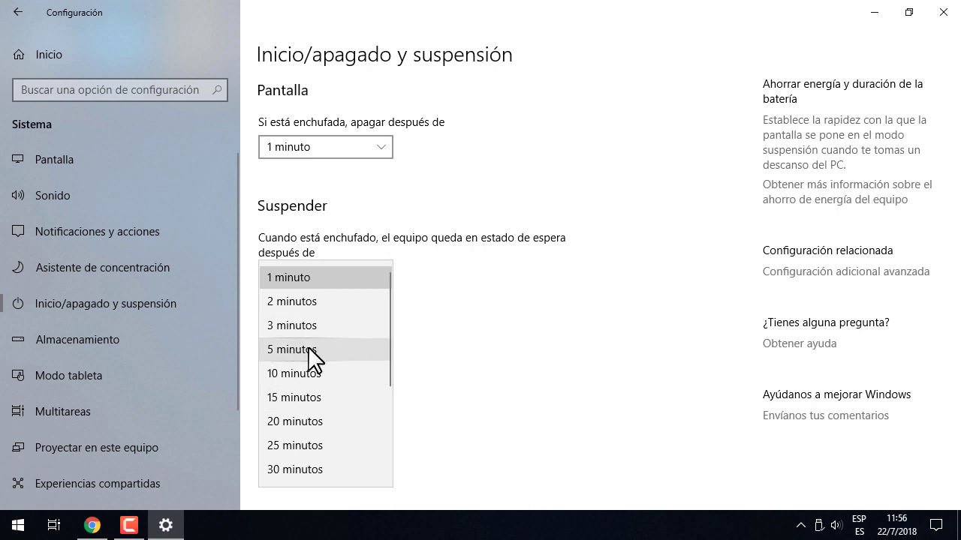
scroll(325, 389, "down", 2)
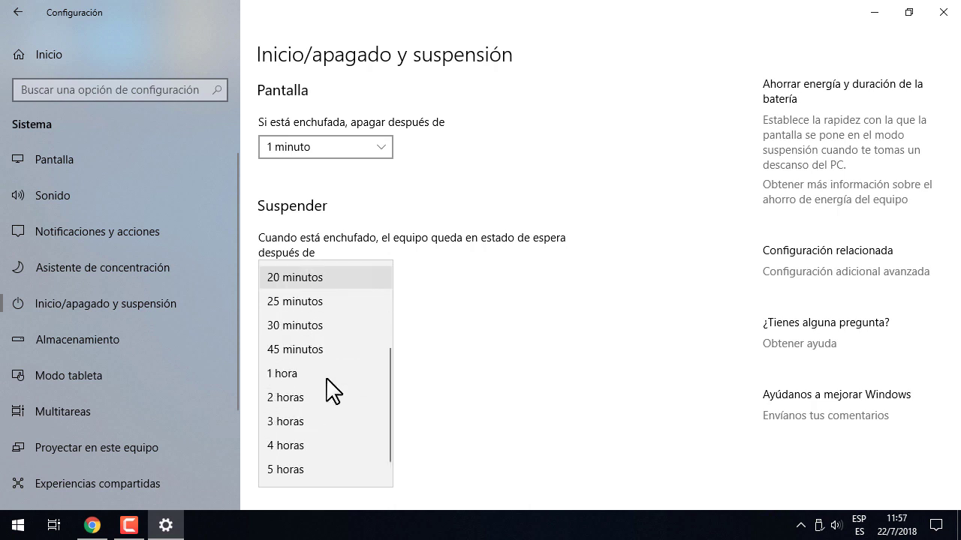
left_click(295, 470)
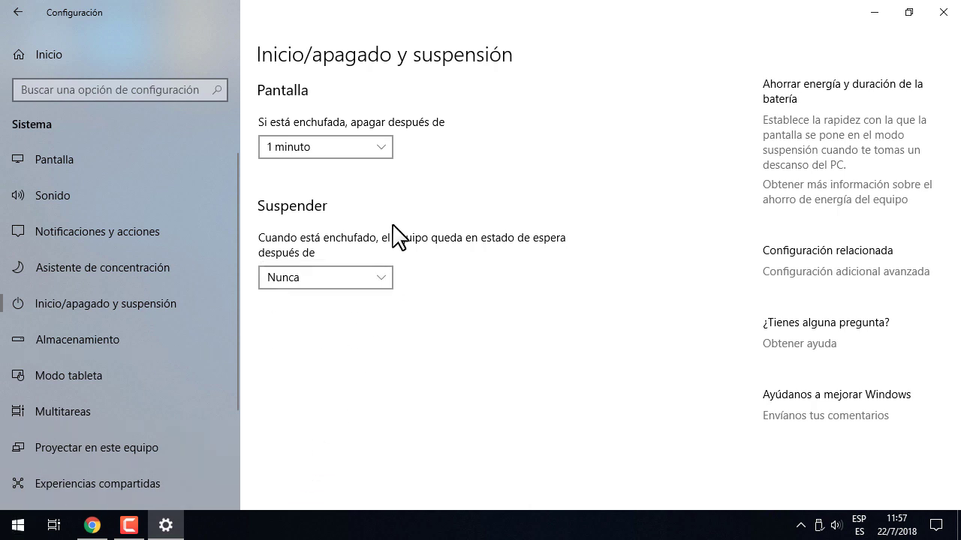
- Set the time for turning off the screen while plugged in to Nunca
left_click(387, 153)
scroll(347, 287, "down", 1)
scroll(341, 276, "down", 3)
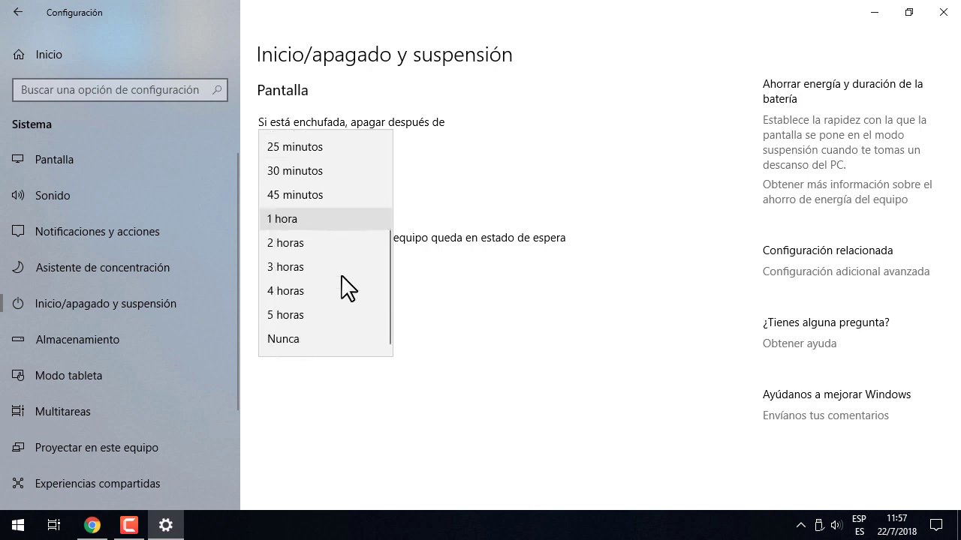
scroll(341, 276, "up", 1)
scroll(310, 330, "down", 1)
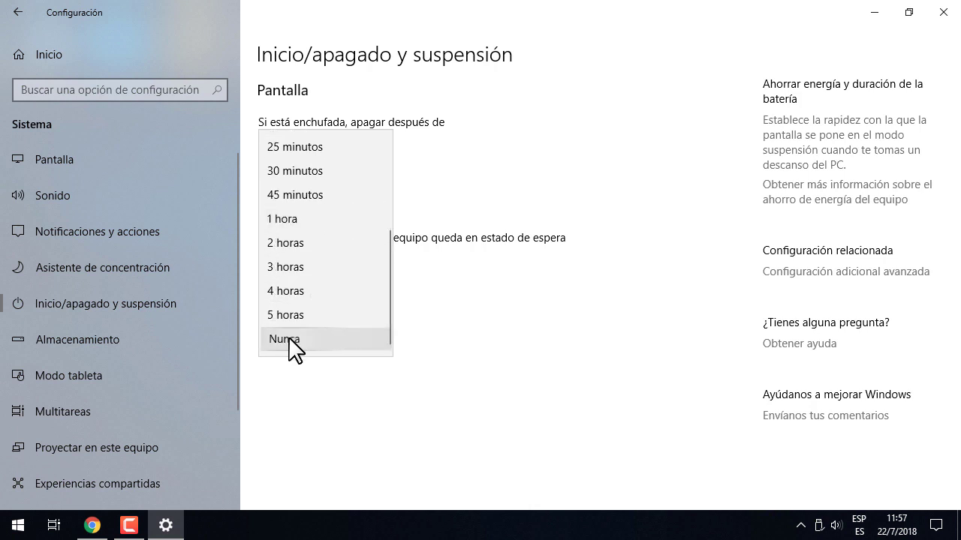
left_click(293, 341)
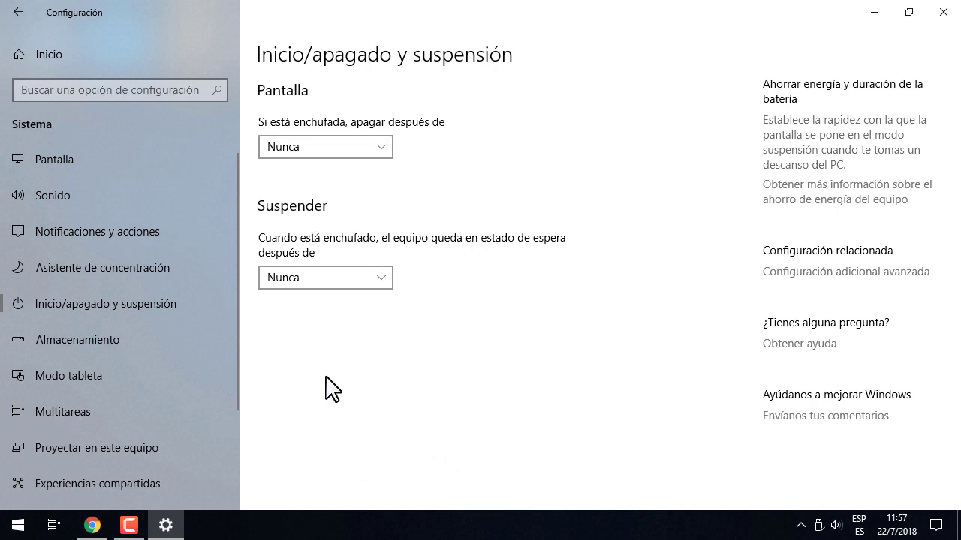
- Open the Almacenamiento settings, review the local drives and storage options, and switch Sensor de almacenamiento on
left_click(72, 344)
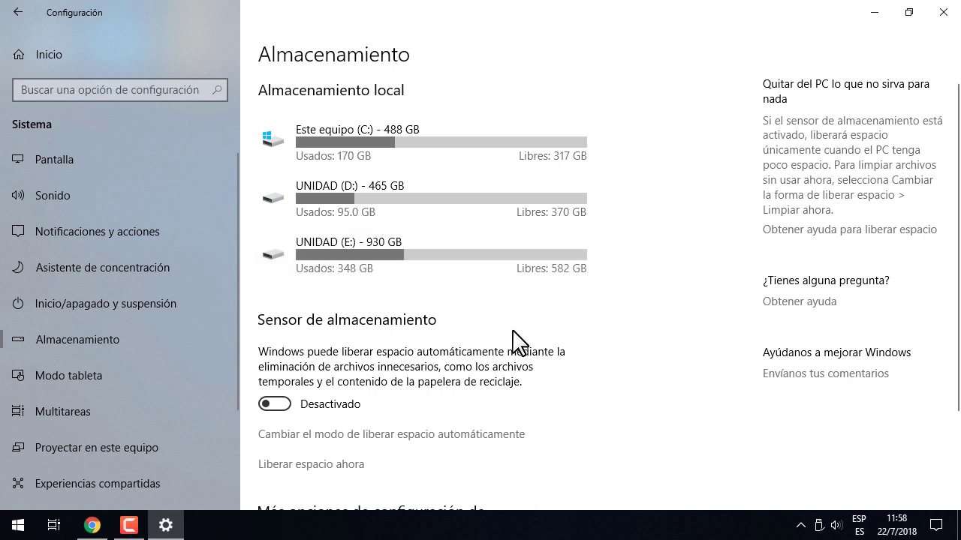
scroll(515, 342, "down", 3)
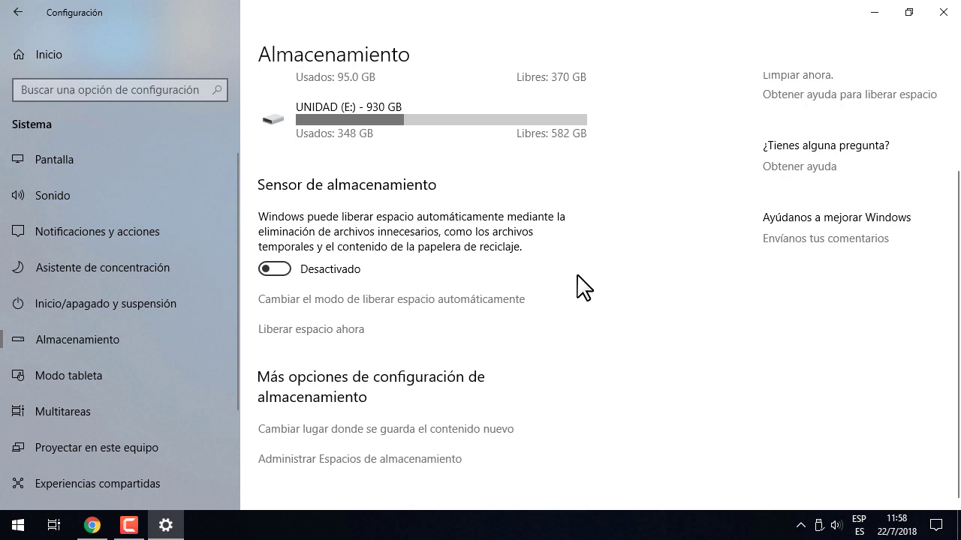
scroll(583, 287, "up", 3)
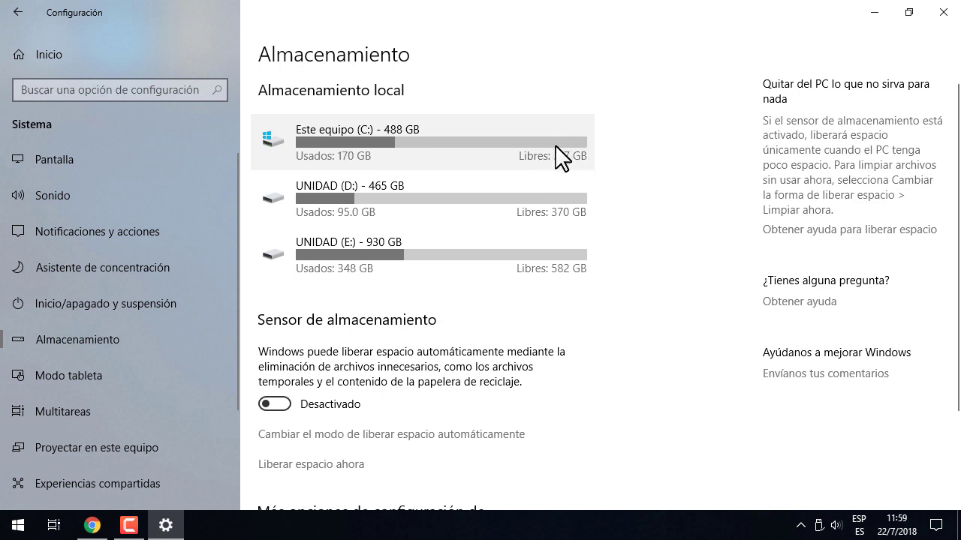
scroll(467, 361, "down", 4)
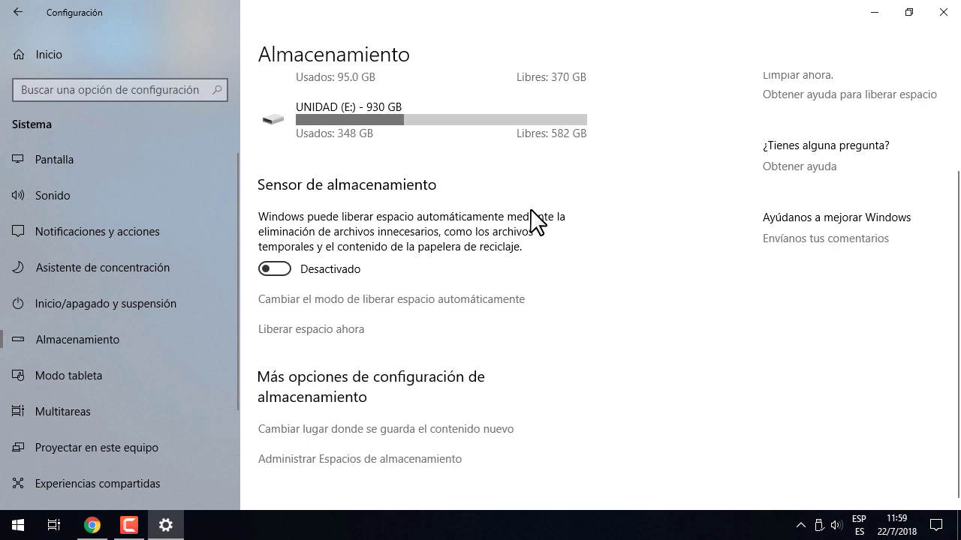
left_click(278, 269)
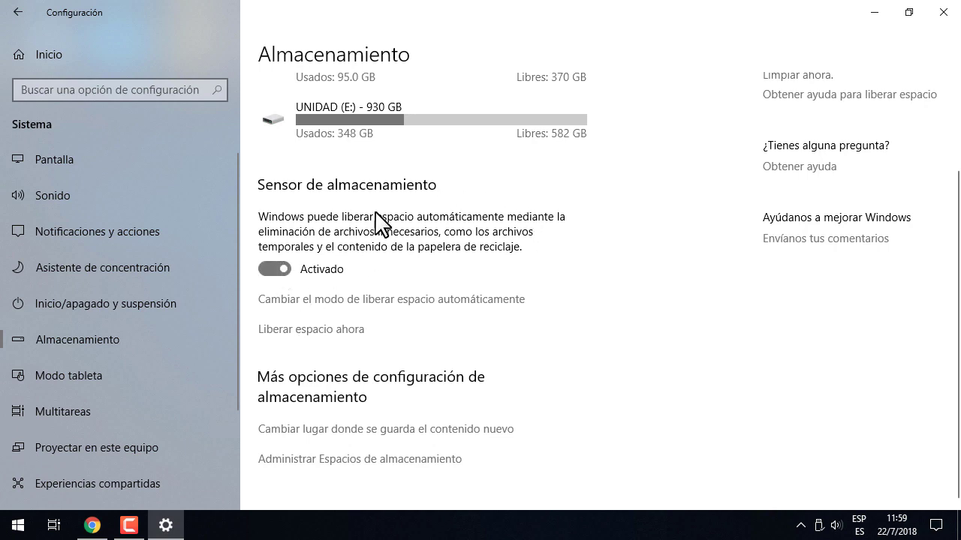
scroll(577, 300, "up", 4)
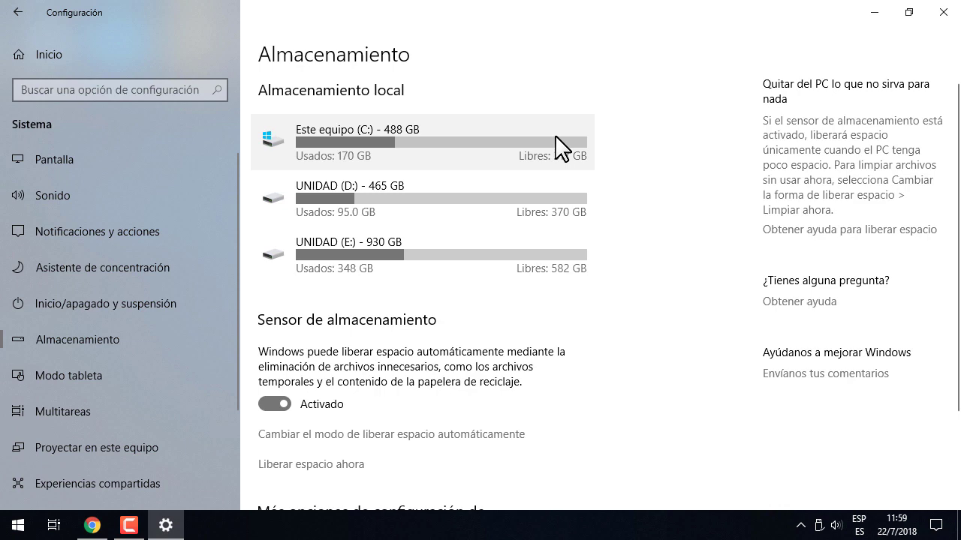
- Minimize the settings, look through the CURSO DE COMPUTACIÓN desktop folder with teclado.png selected, and minimize the folder window
left_click(873, 17)
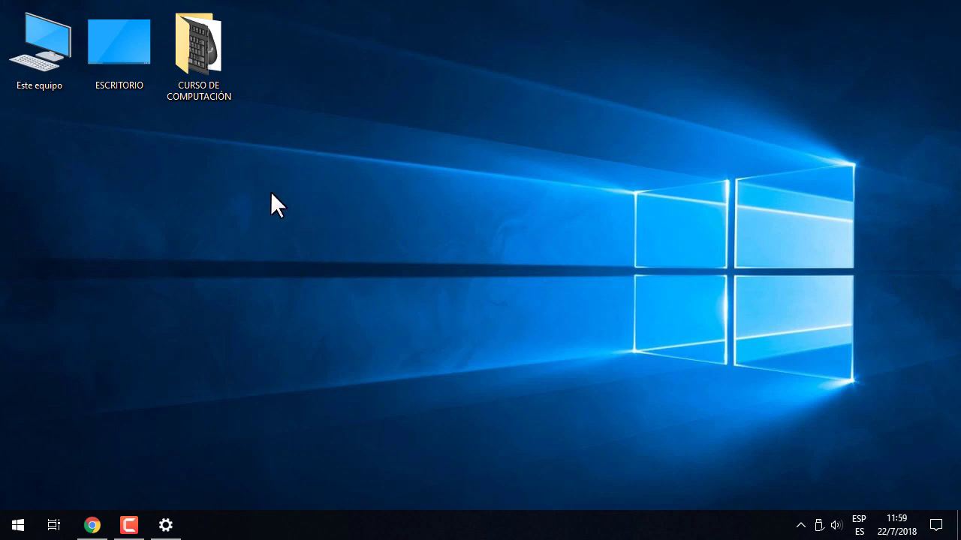
left_click(220, 93)
double_click(226, 41)
left_click(553, 304)
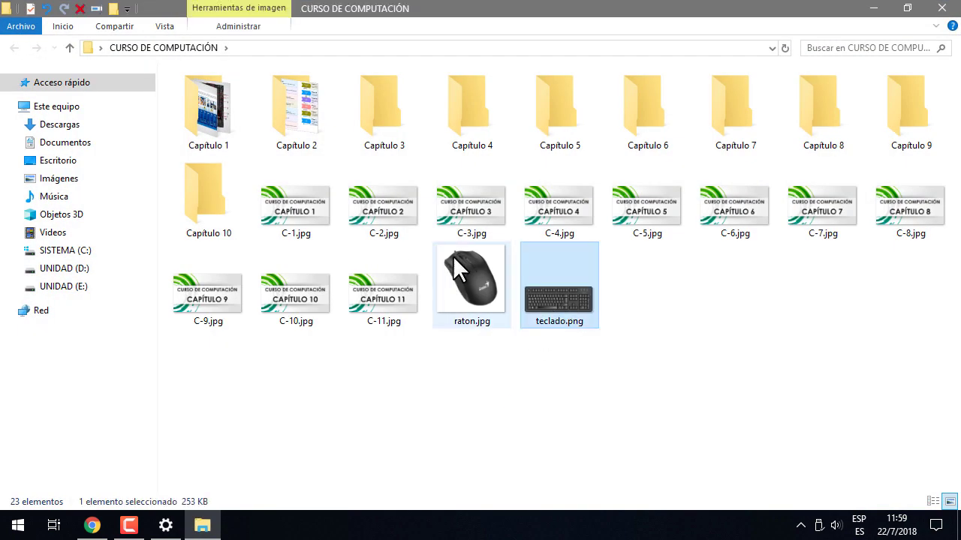
left_click(874, 8)
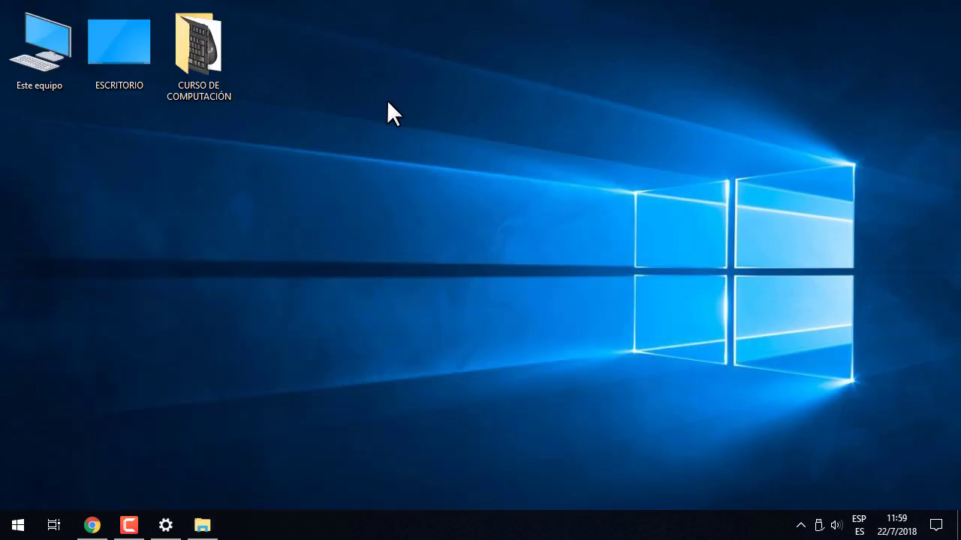
- Return to the Almacenamiento settings, review the storage options, and switch Sensor de almacenamiento off
left_click(166, 525)
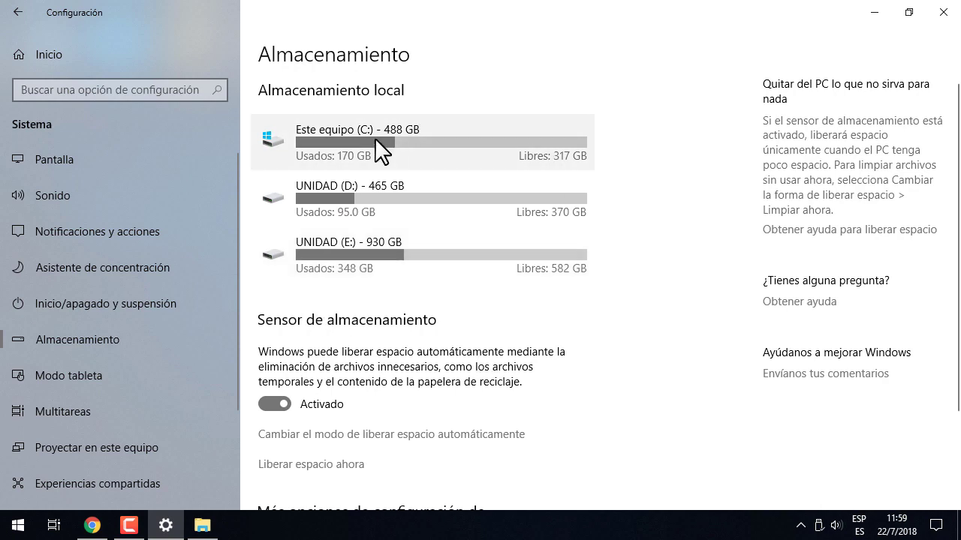
scroll(626, 313, "down", 2)
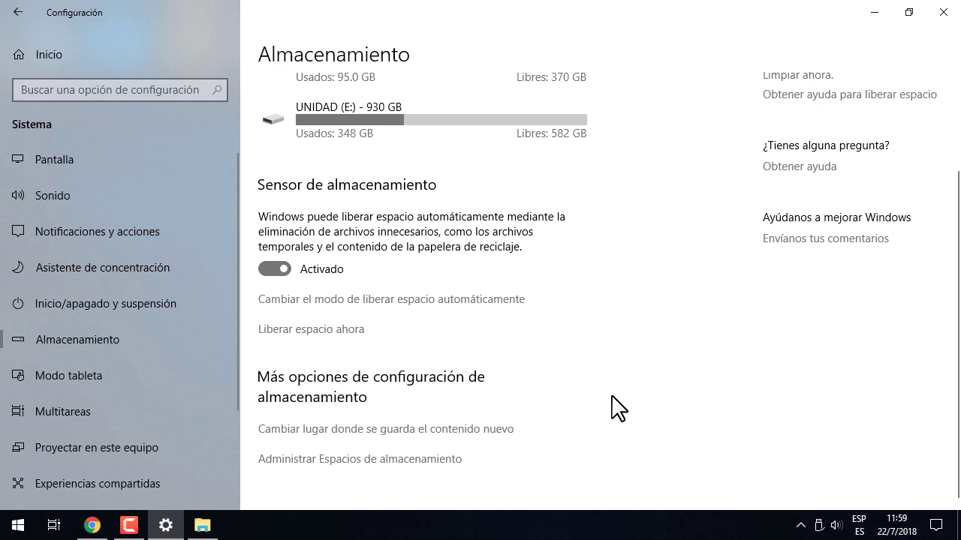
scroll(618, 409, "up", 2)
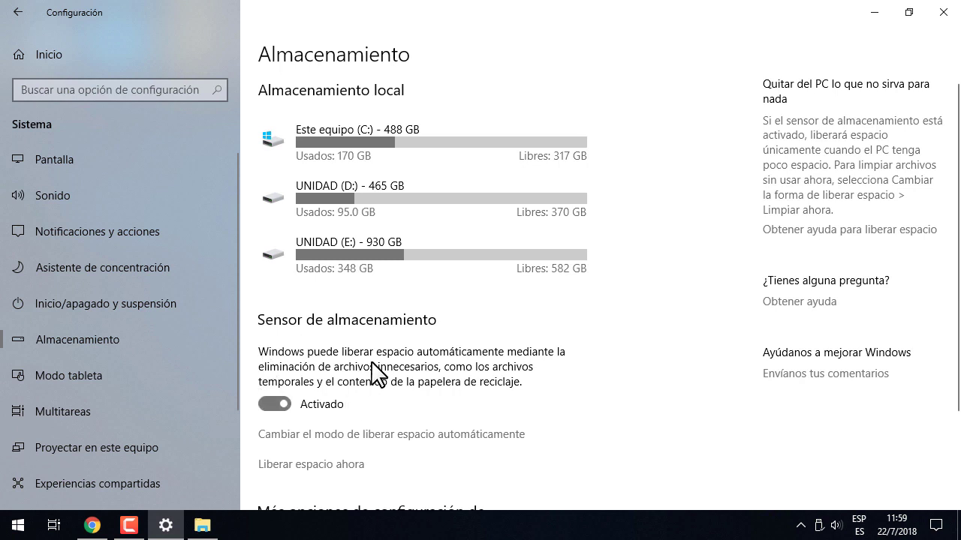
left_click(277, 405)
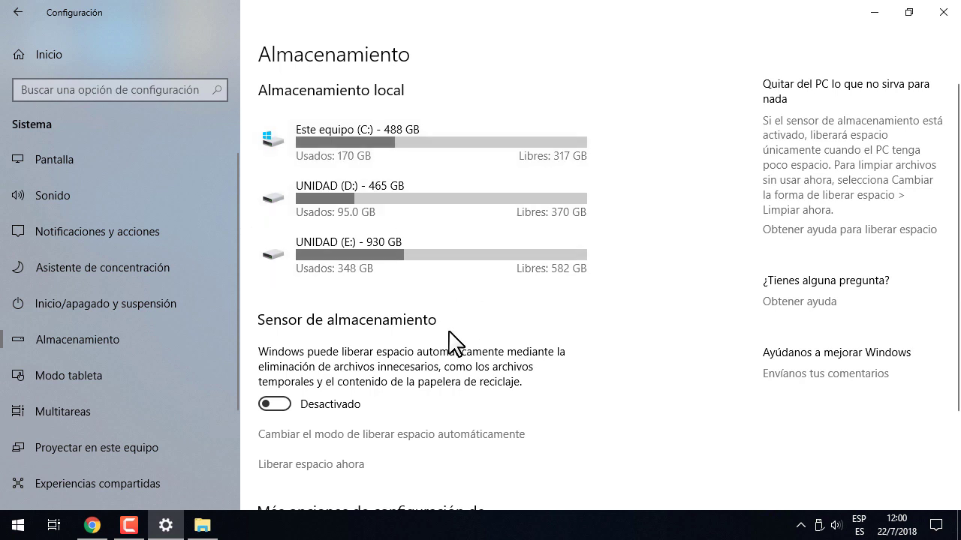
- Finish reviewing the Almacenamiento options, open the Modo tableta settings, and look at the quick actions in the action center
scroll(311, 398, "down", 3)
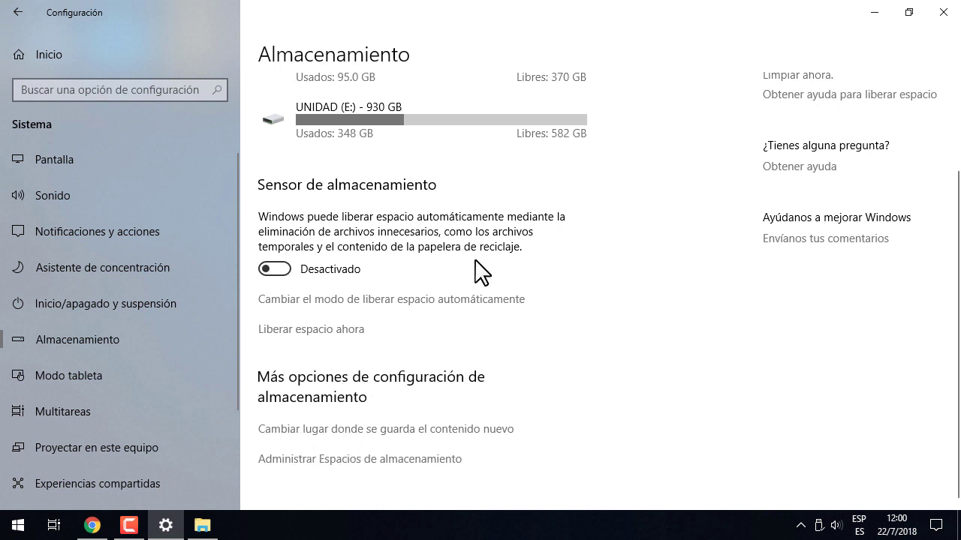
scroll(448, 397, "up", 3)
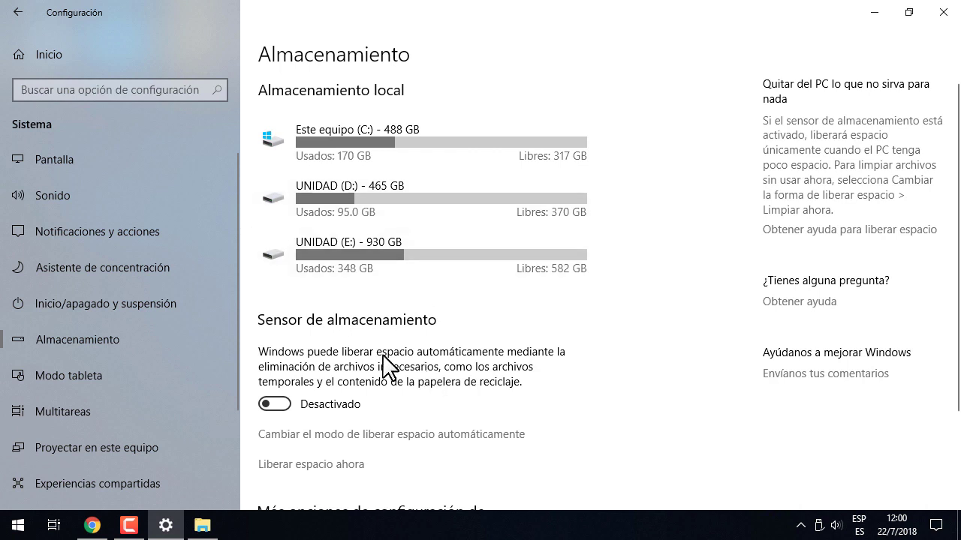
left_click(77, 375)
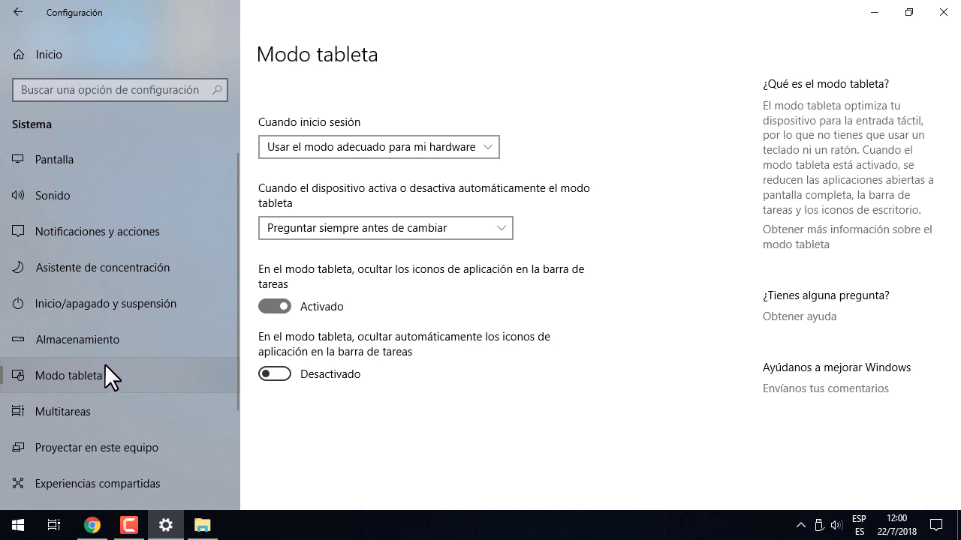
left_click(935, 525)
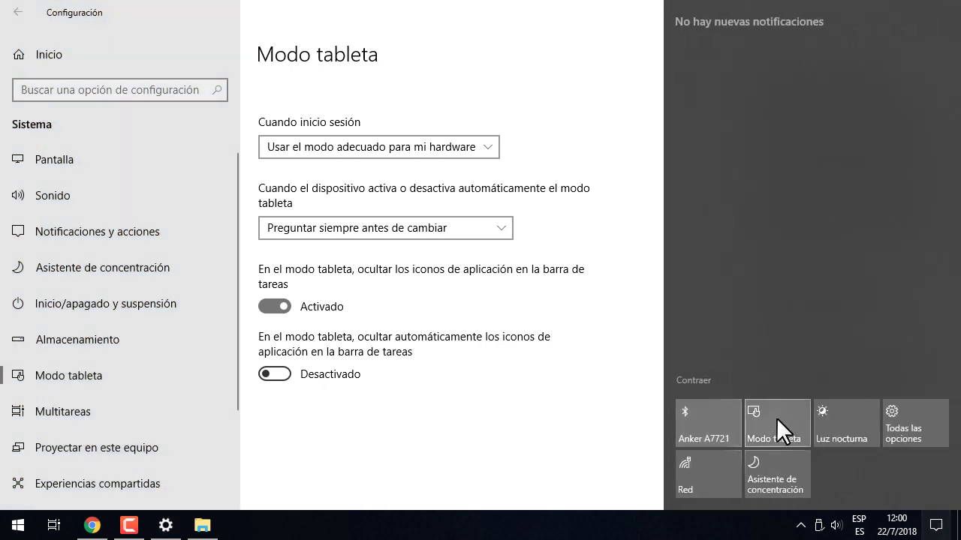
left_click(912, 420)
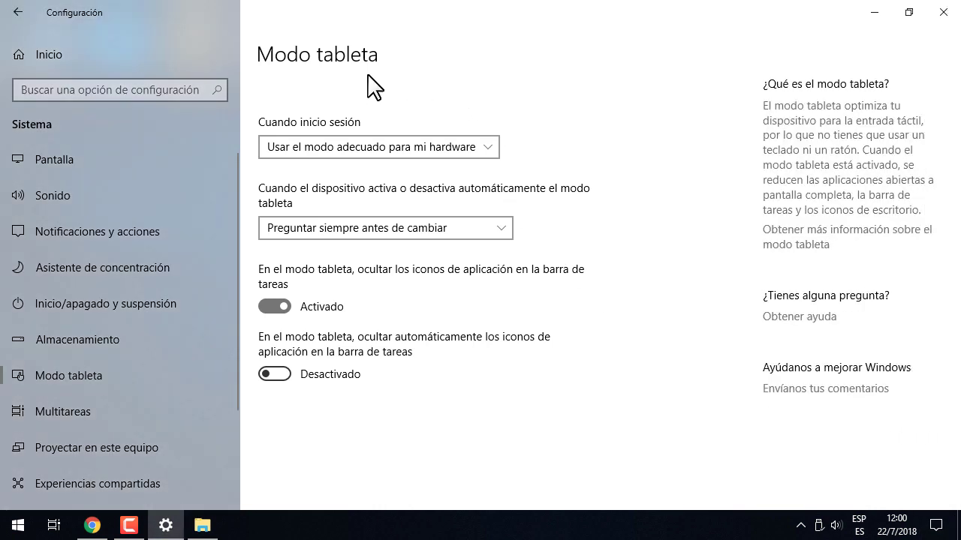
left_click(937, 526)
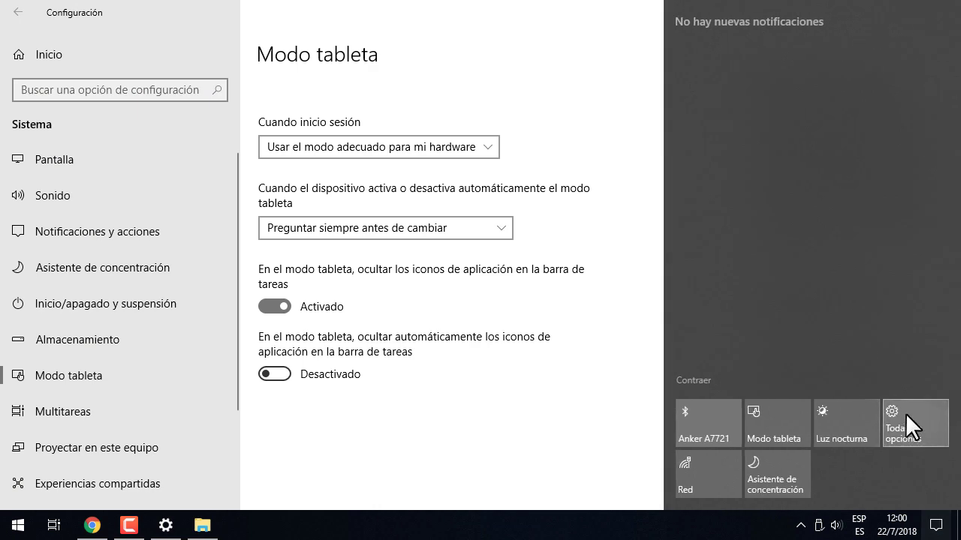
left_click(907, 415)
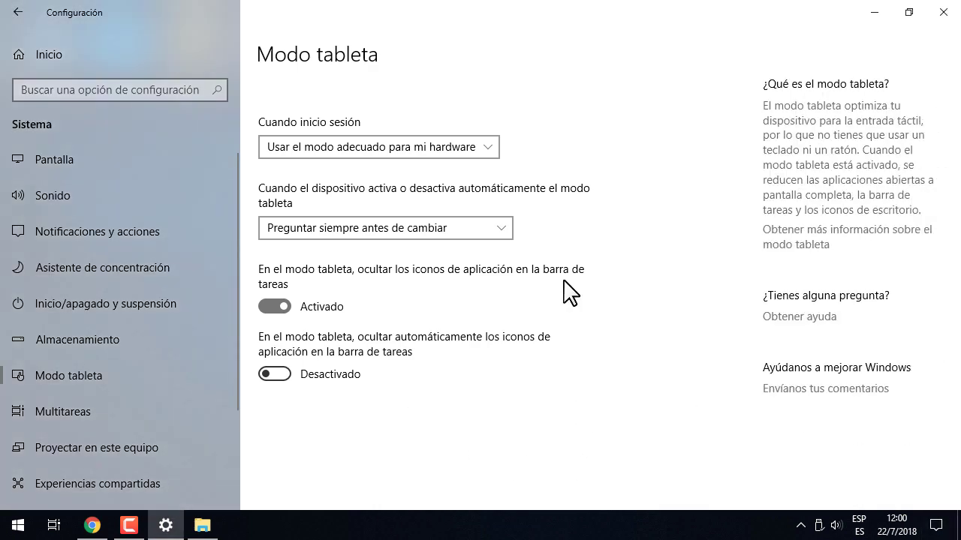
- Open the quick actions list under Notificaciones y acciones and switch on Conectar, Proyectar and VPN
left_click(97, 230)
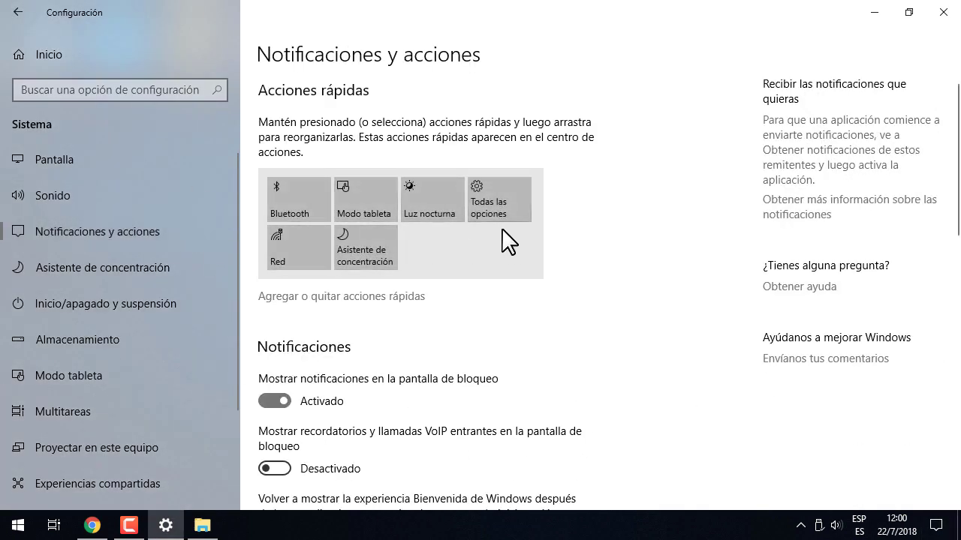
left_click(324, 297)
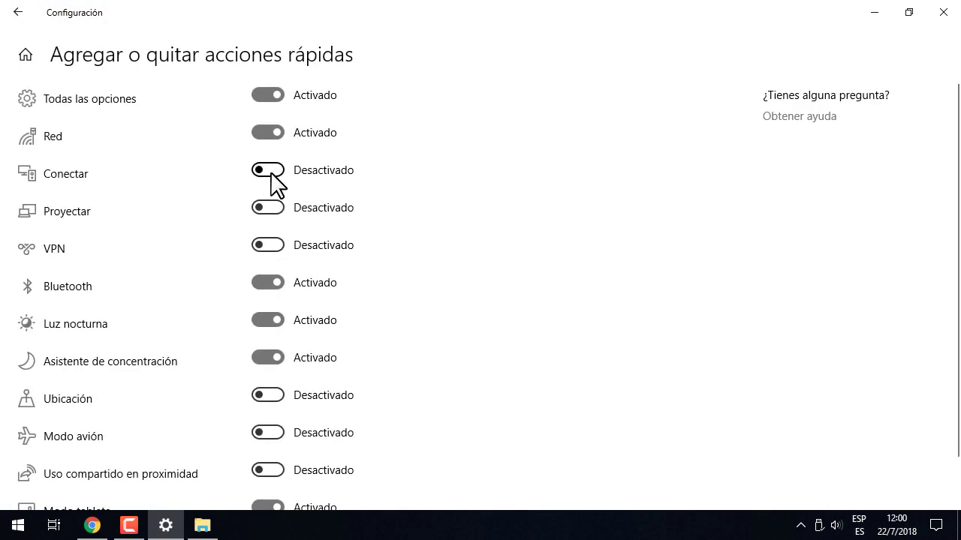
left_click(270, 170)
left_click(274, 210)
left_click(274, 246)
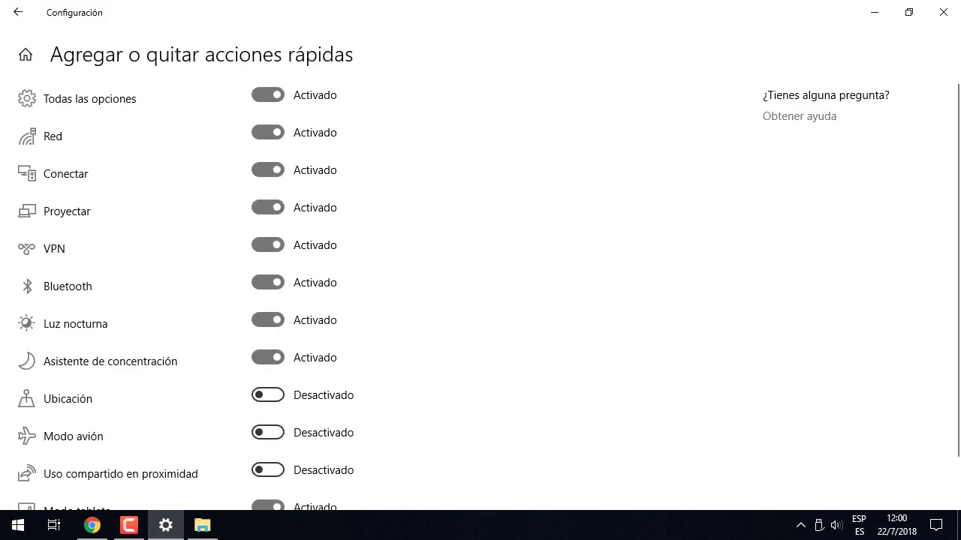
- Check the quick actions in the action center, switch VPN off, and leave the quick actions list
left_click(937, 525)
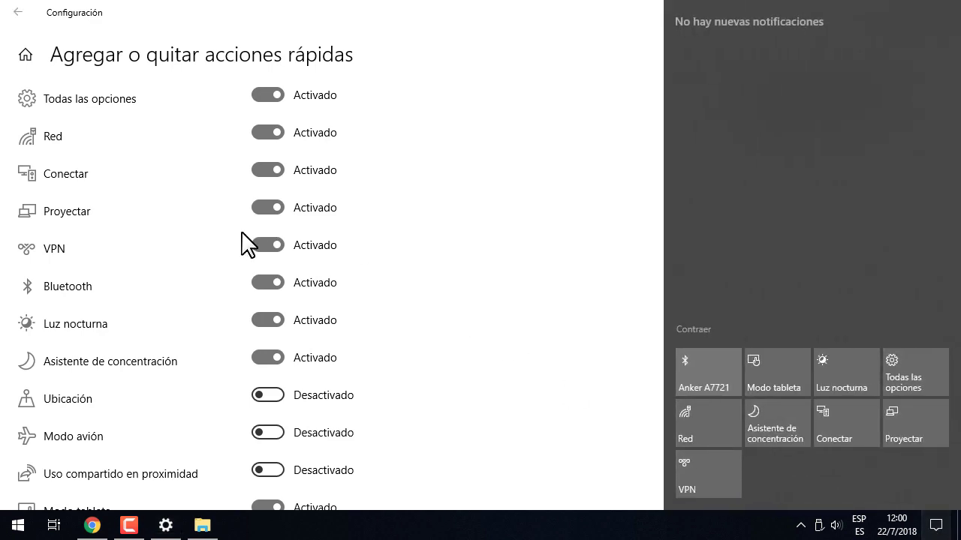
left_click(262, 245)
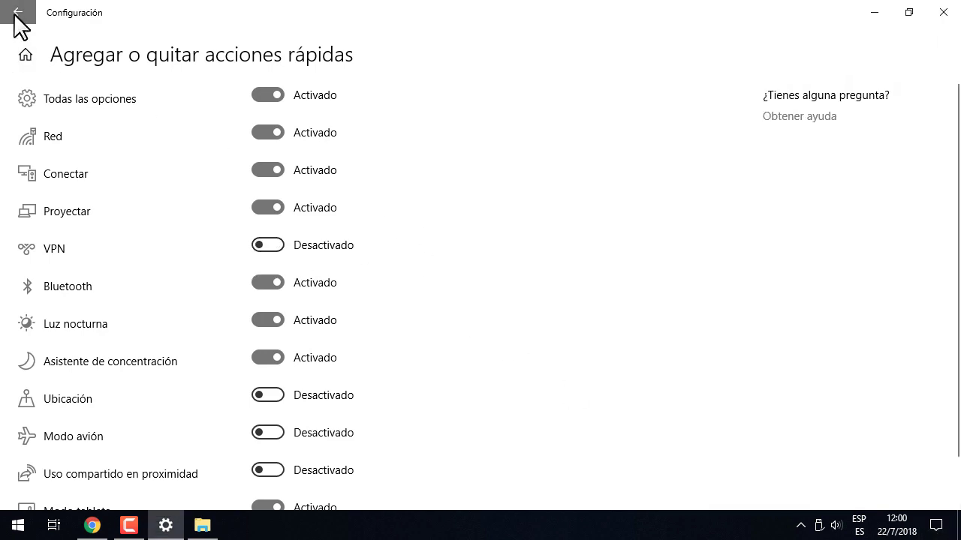
left_click(15, 16)
- Return to the Modo tableta settings and check the quick actions in the action center
left_click(84, 374)
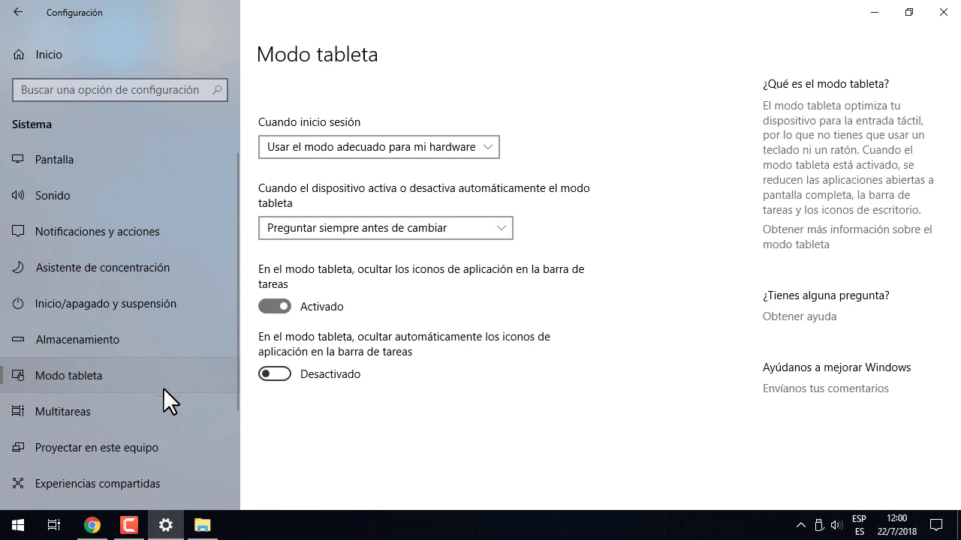
left_click(936, 526)
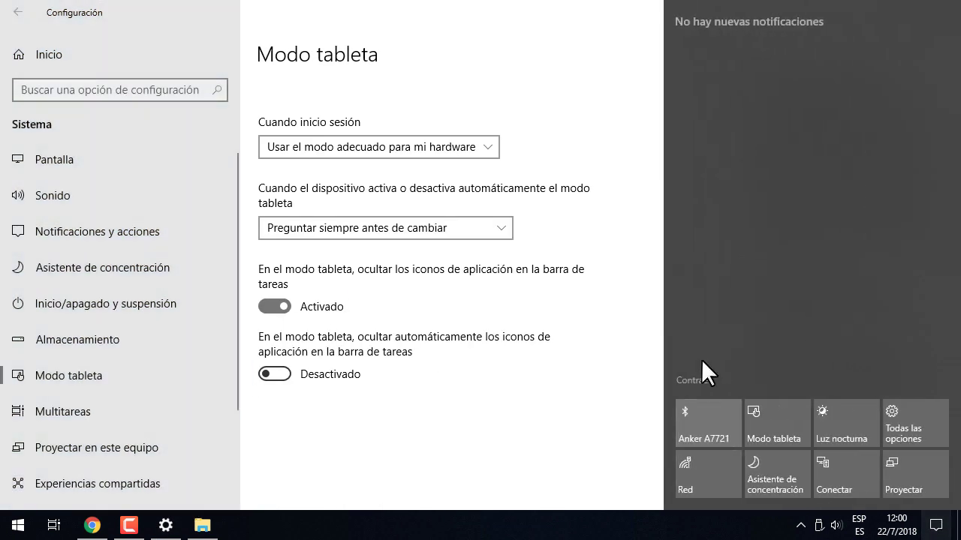
left_click(526, 429)
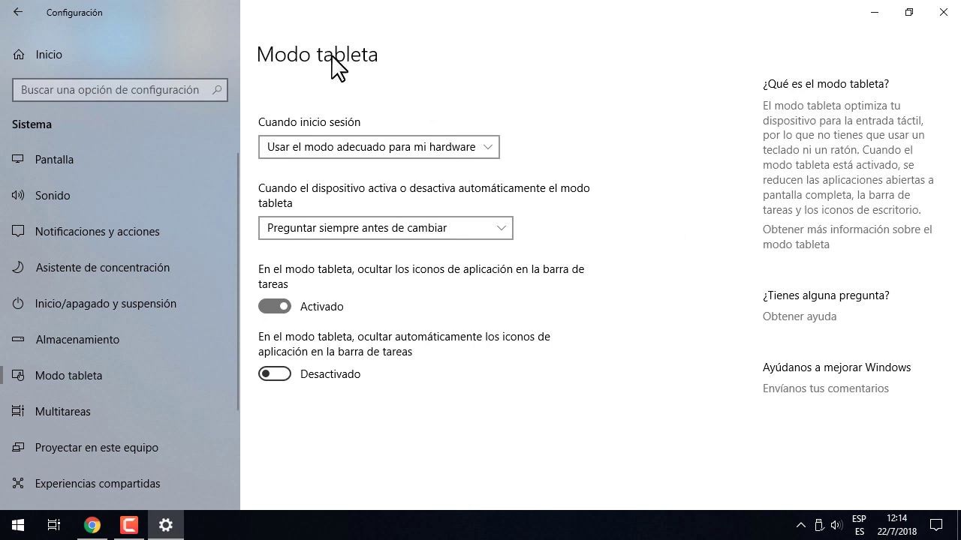
- View the sign-in mode options under Cuando inicio sesión, then look at the Start menu and close it
left_click(494, 148)
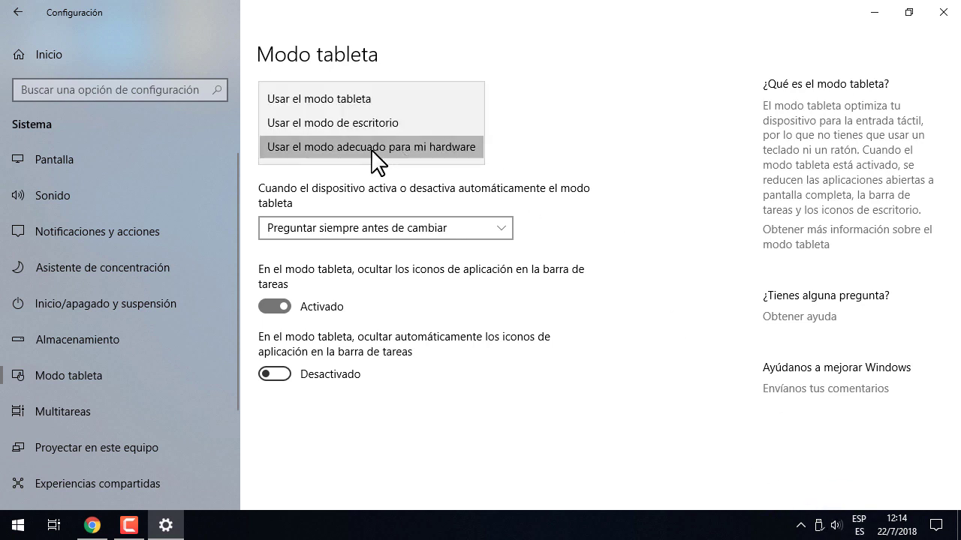
left_click(670, 282)
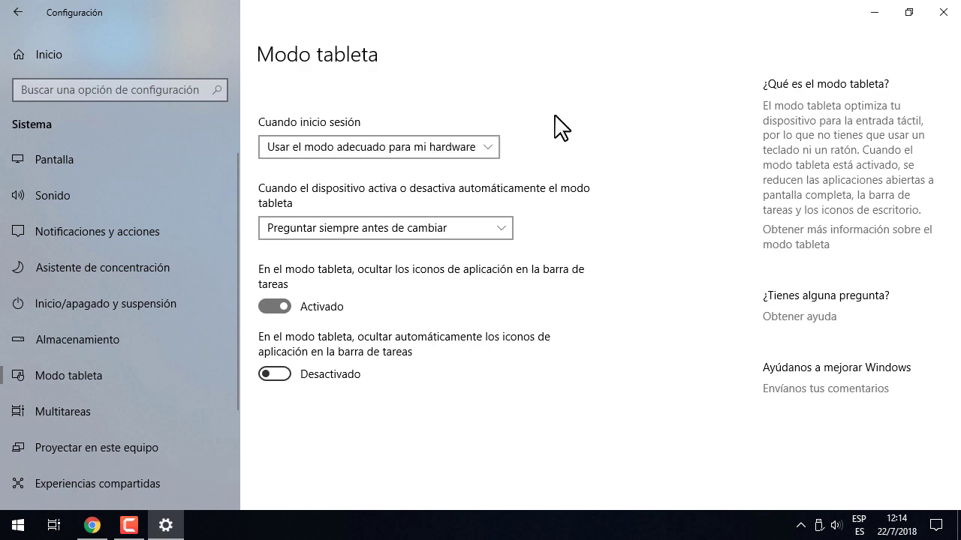
left_click(18, 526)
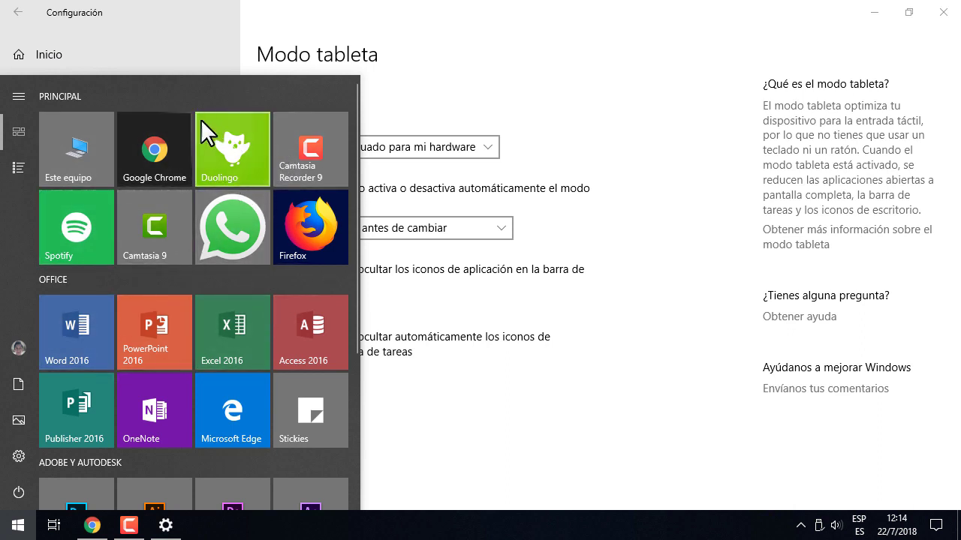
left_click(645, 337)
- Set Cuando inicio sesión to Usar el modo de escritorio and check the Start menu
left_click(476, 150)
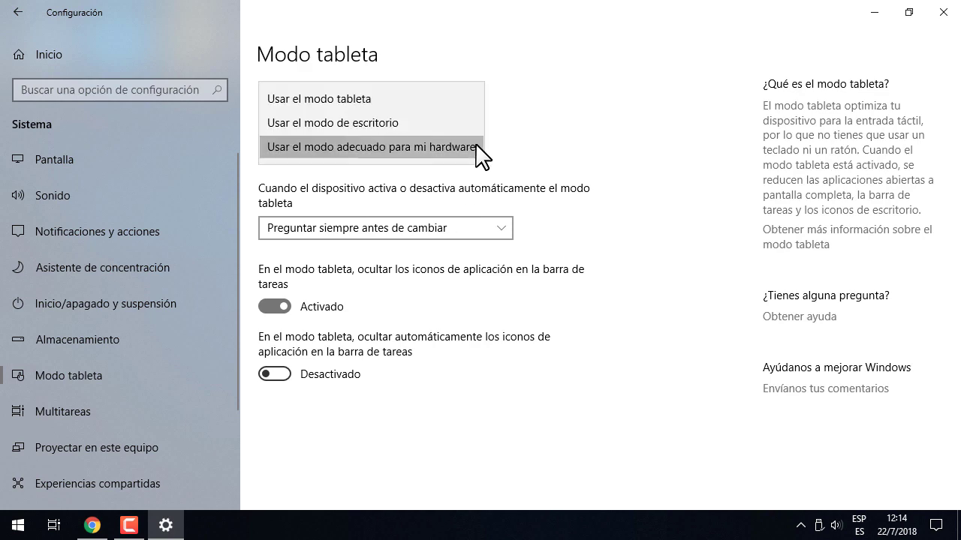
left_click(328, 125)
left_click(18, 525)
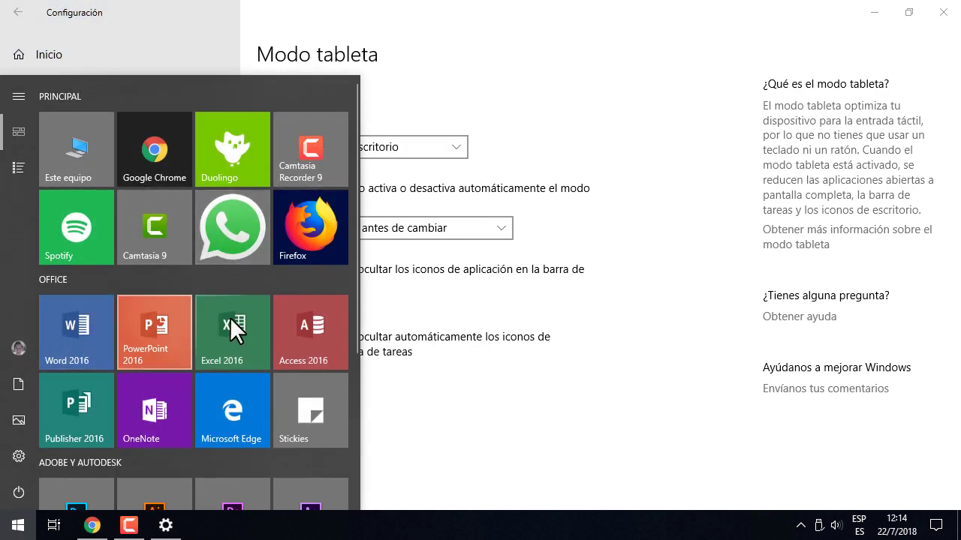
left_click(581, 259)
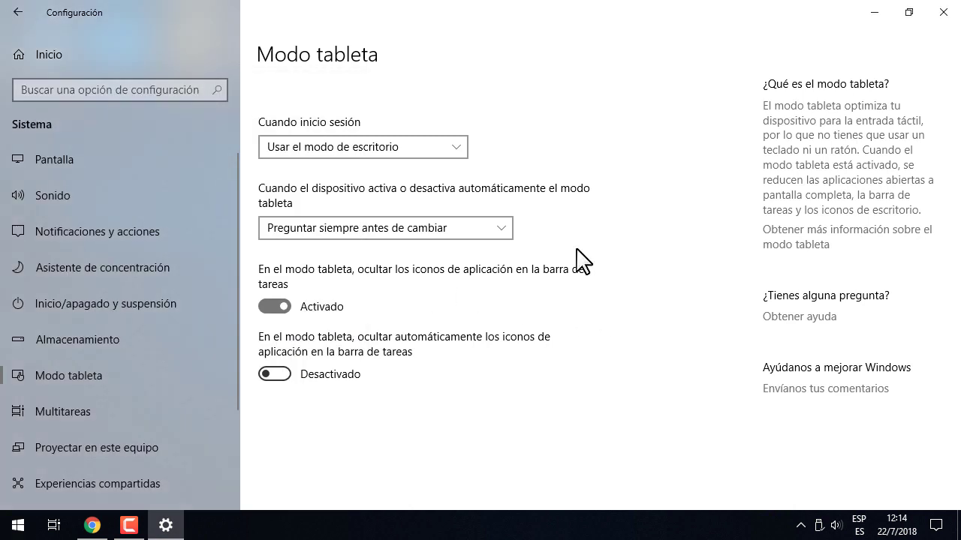
- Set Cuando inicio sesión to Usar el modo adecuado para mi hardware and check the Start menu
left_click(421, 152)
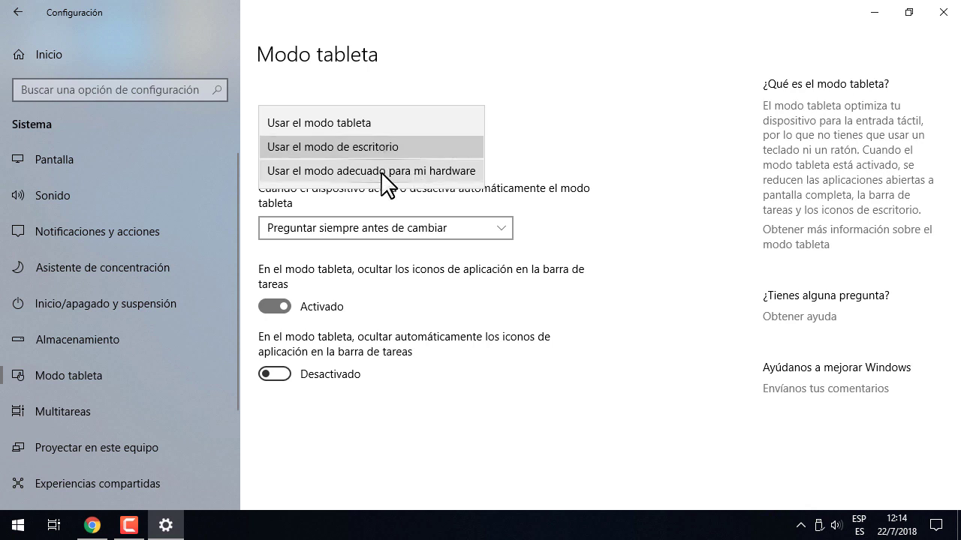
left_click(388, 169)
key("super")
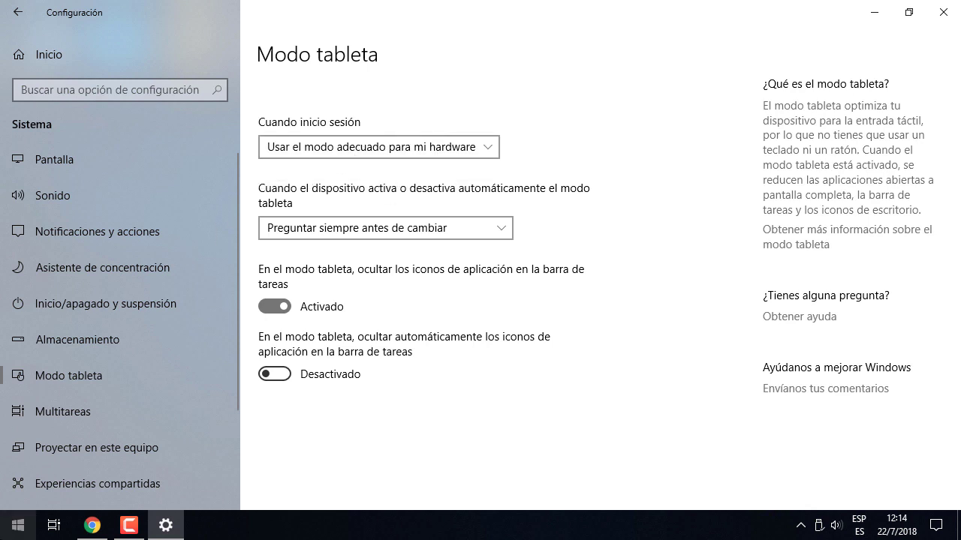
left_click(488, 148)
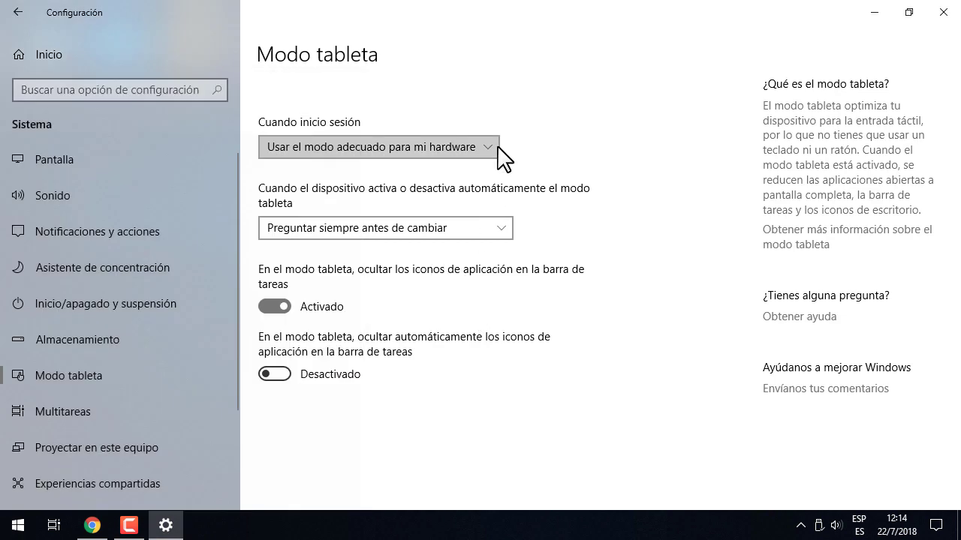
- Set Cuando inicio sesión to Usar el modo tableta and check the Start menu
left_click(488, 148)
left_click(315, 101)
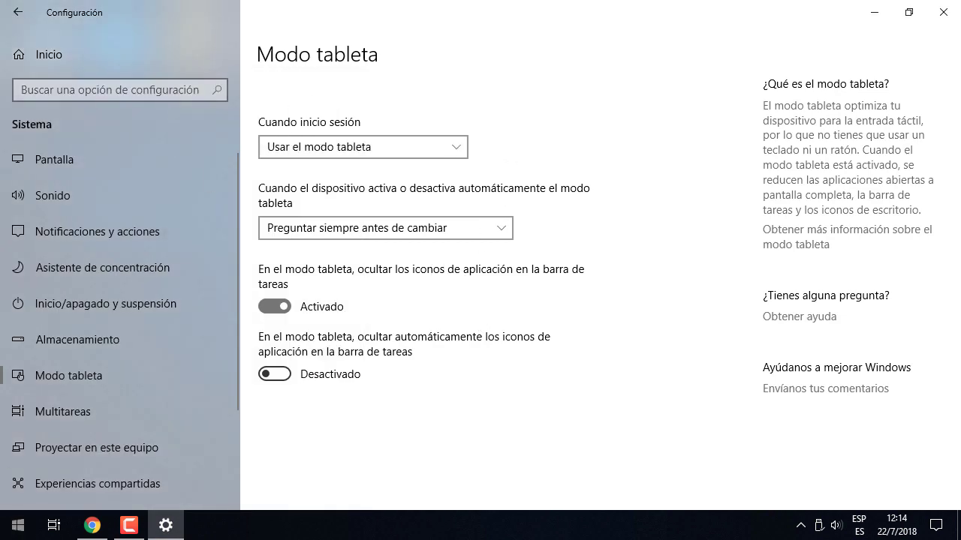
key("super")
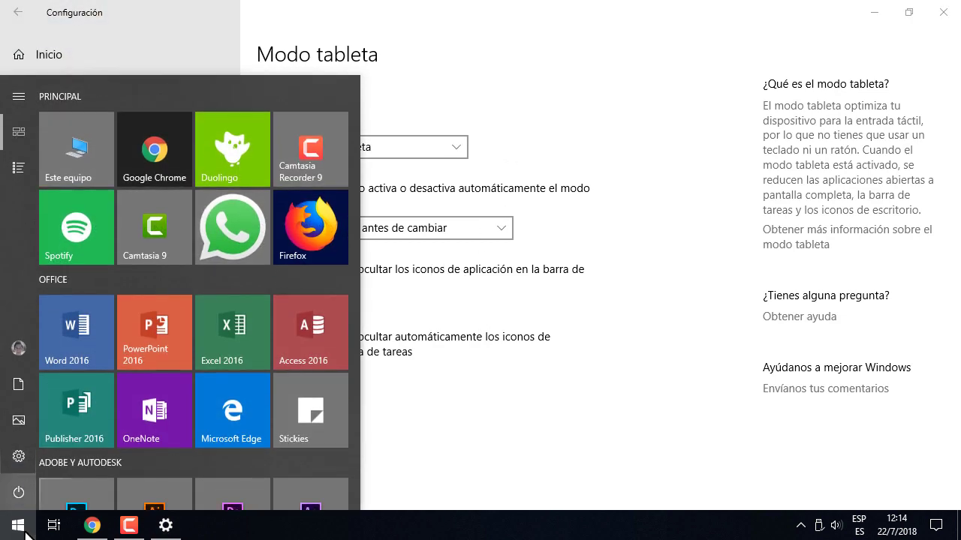
left_click(845, 408)
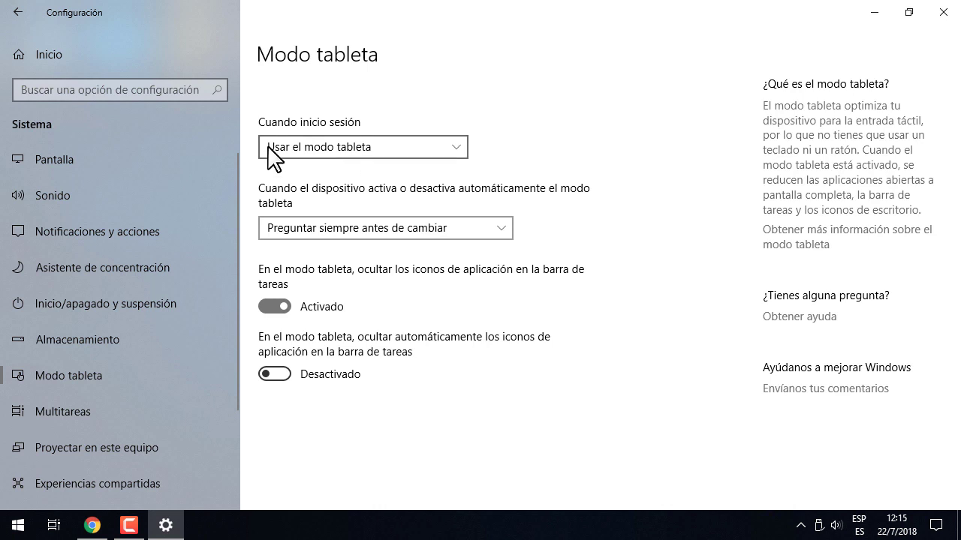
- Set Cuando inicio sesión to Usar el modo de escritorio and turn on Modo tableta from the action center
left_click(364, 146)
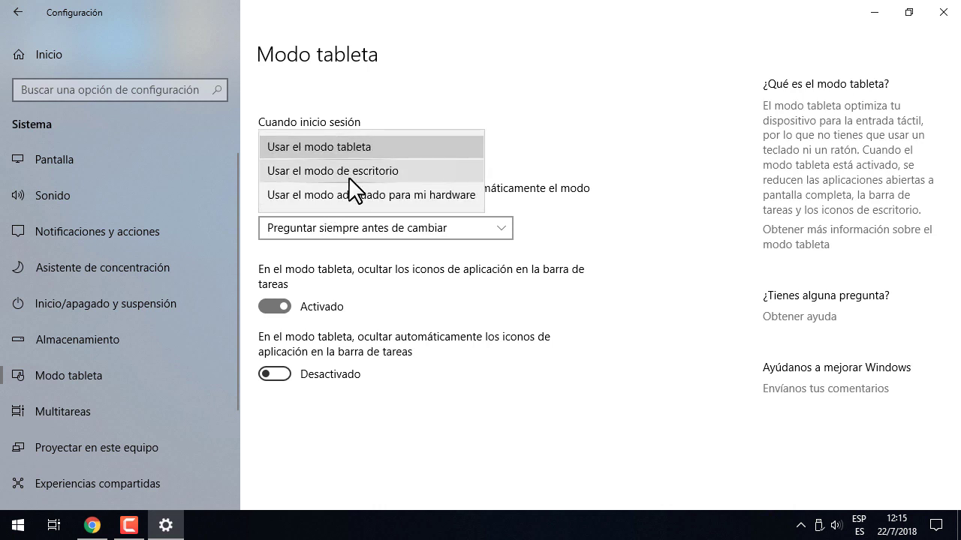
left_click(351, 172)
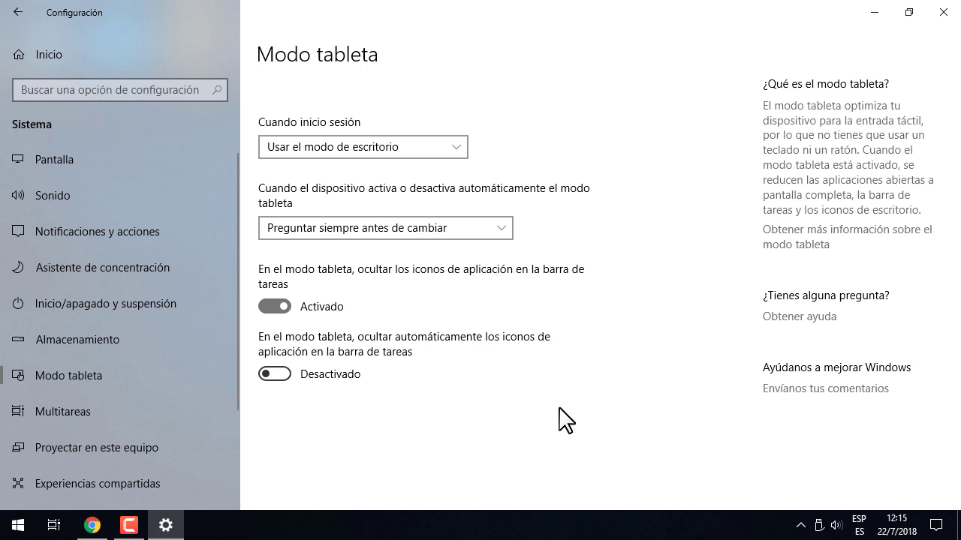
left_click(936, 525)
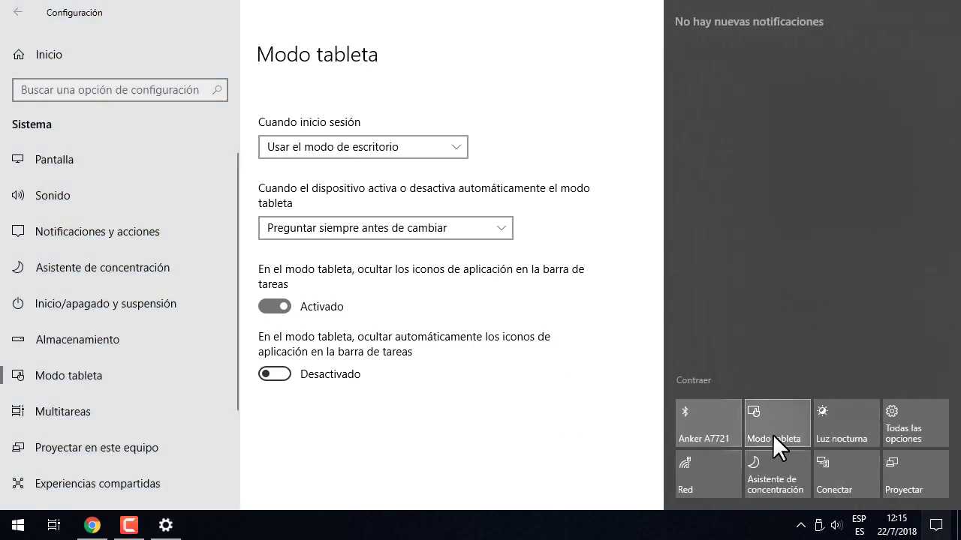
left_click(784, 416)
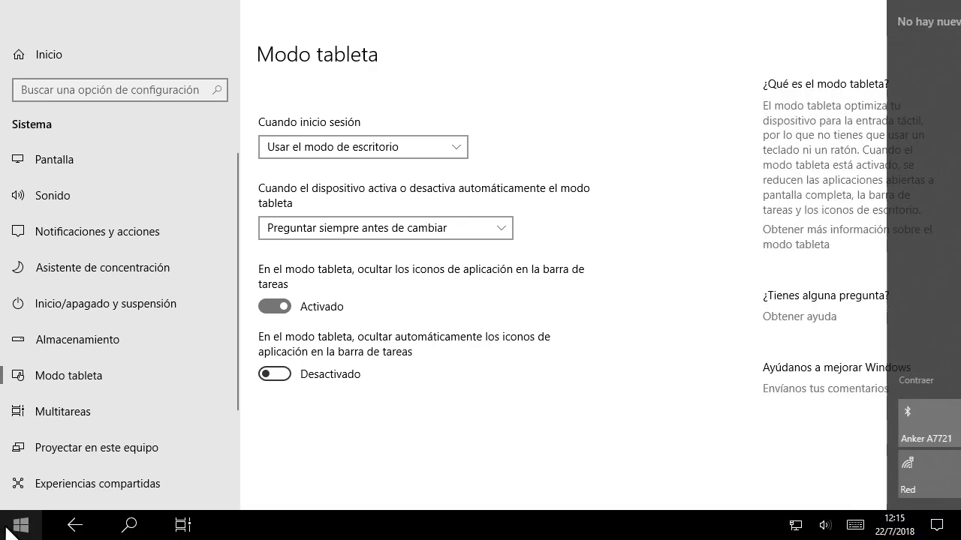
- Look through the app tiles on the full-screen Start and return to the Modo tableta settings
left_click(15, 527)
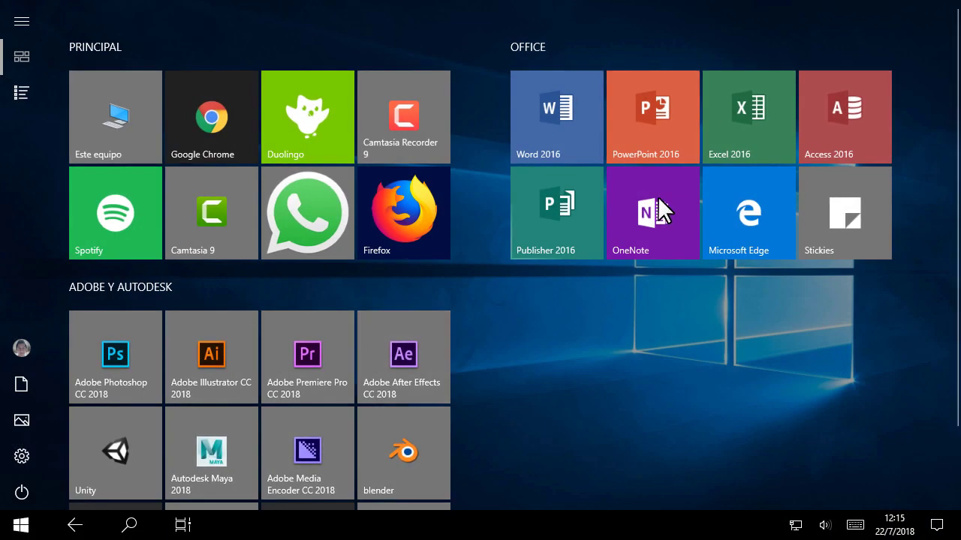
scroll(583, 400, "down", 1)
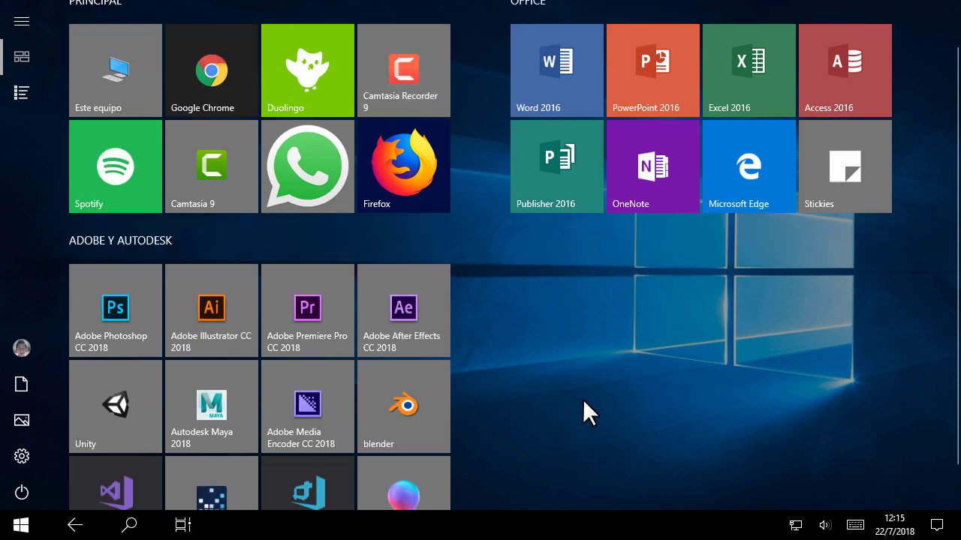
scroll(583, 400, "down", 1)
scroll(583, 400, "up", 2)
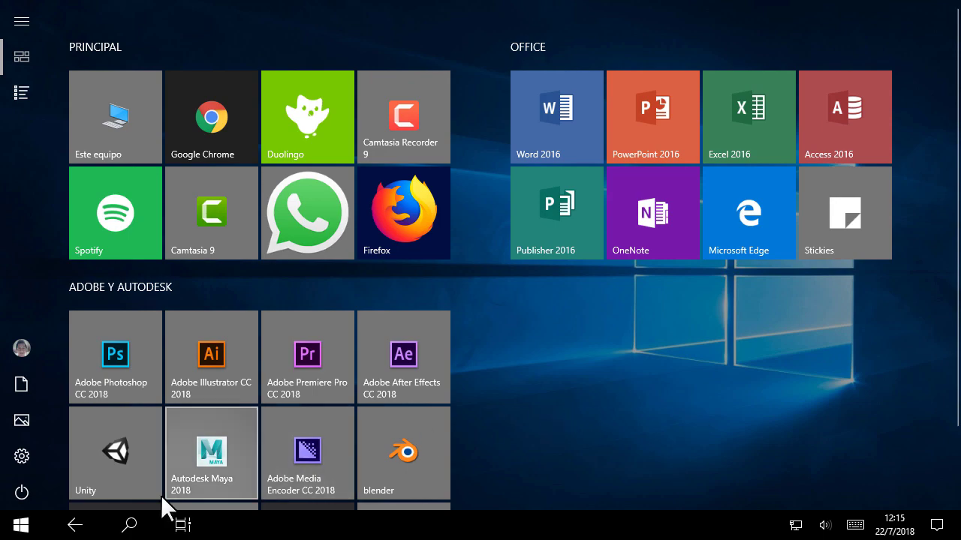
left_click(21, 525)
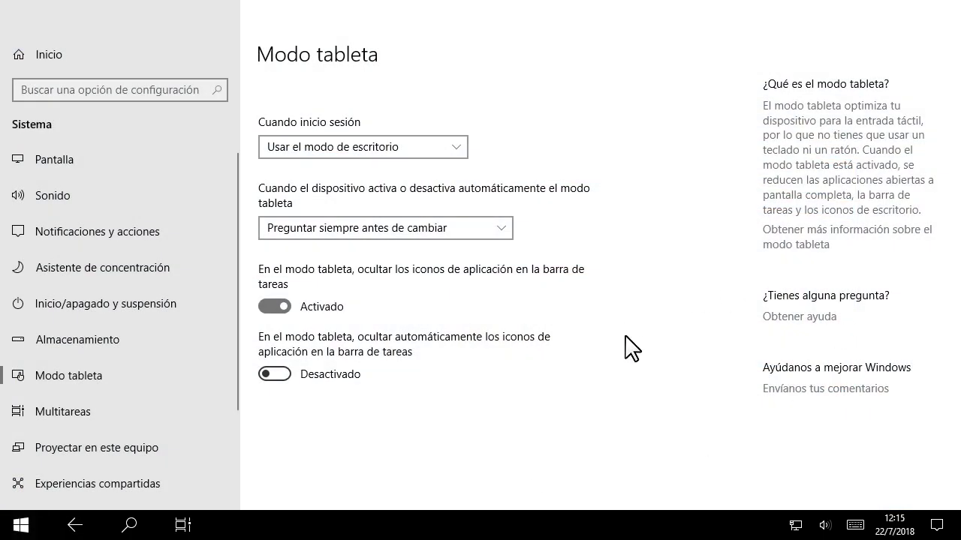
- Turn off Modo tableta from the action center and return to the tablet mode settings
left_click(934, 529)
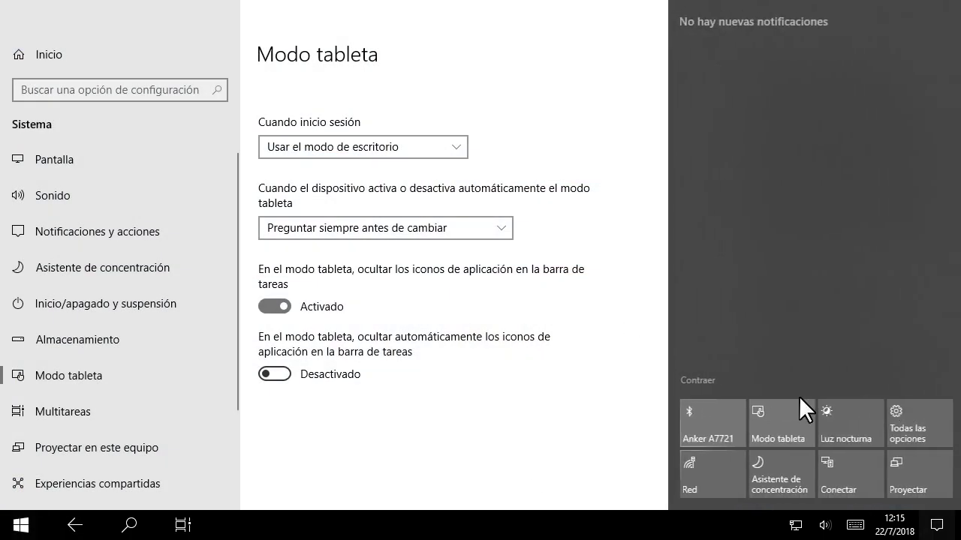
left_click(767, 421)
left_click(495, 421)
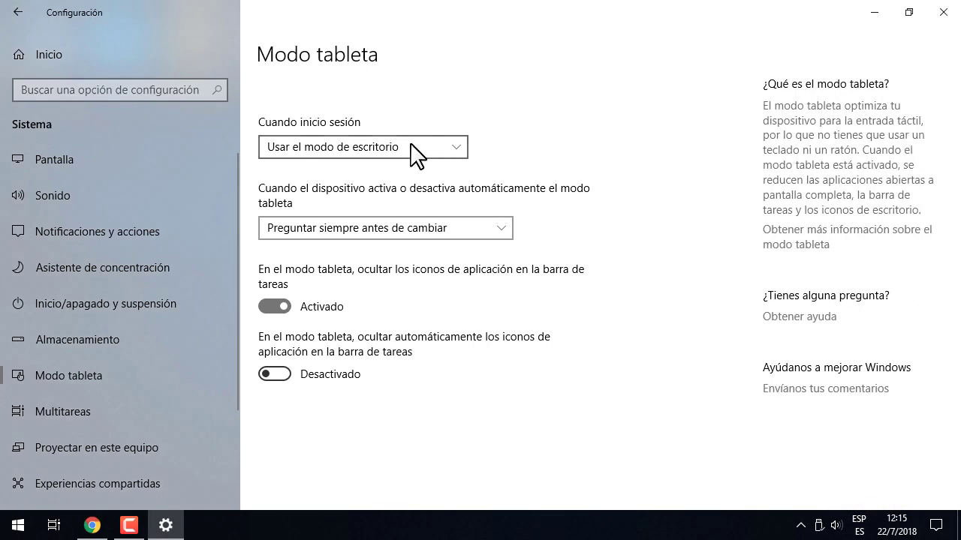
- Set Cuando inicio sesión to Usar el modo tableta and back to Usar el modo de escritorio
left_click(411, 144)
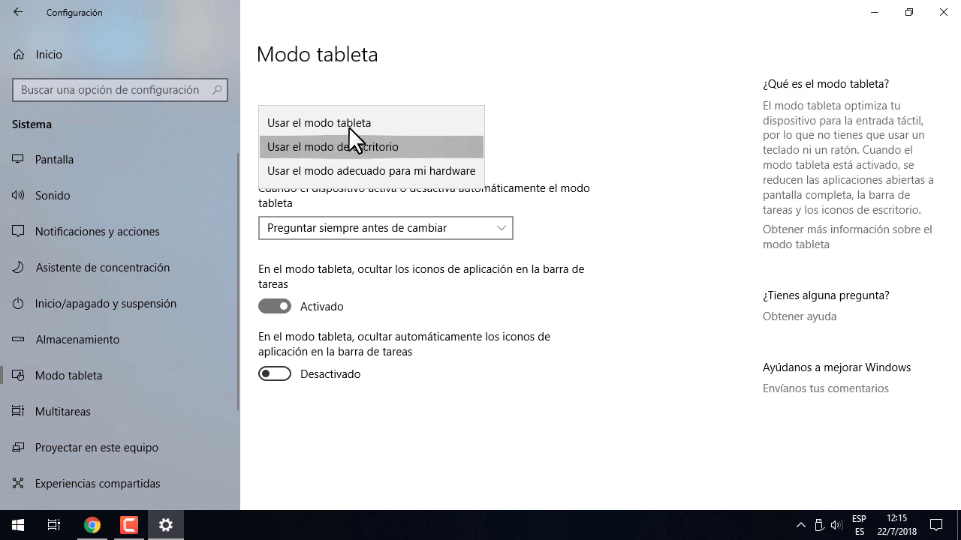
left_click(356, 125)
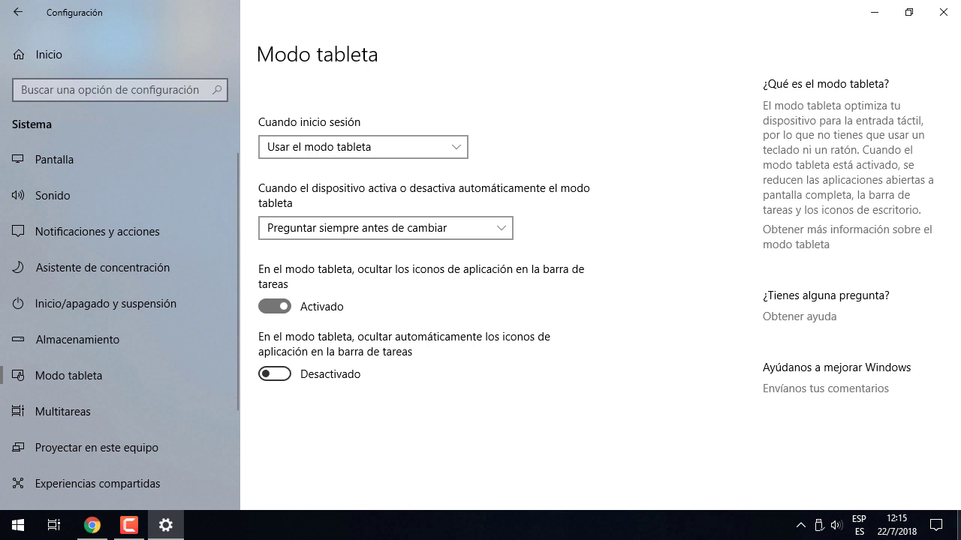
left_click(408, 145)
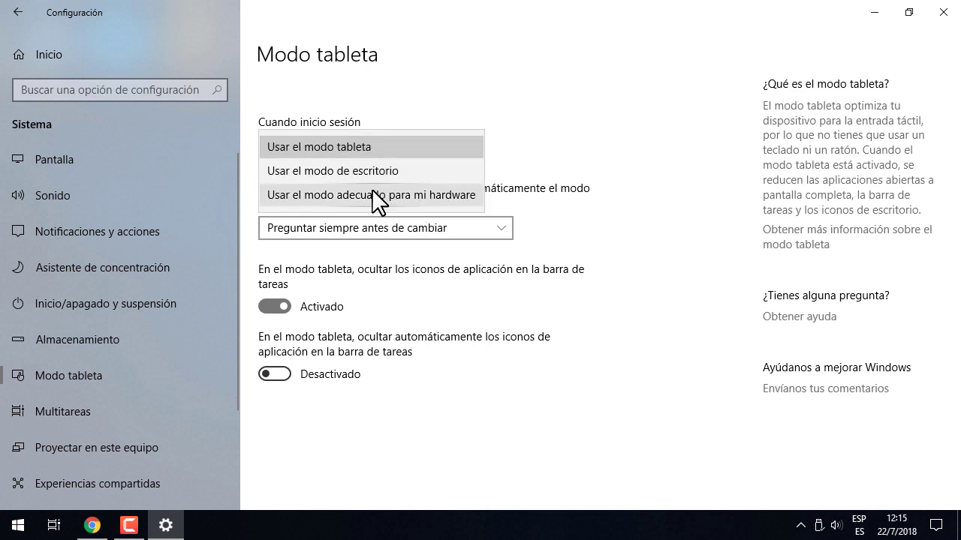
left_click(373, 170)
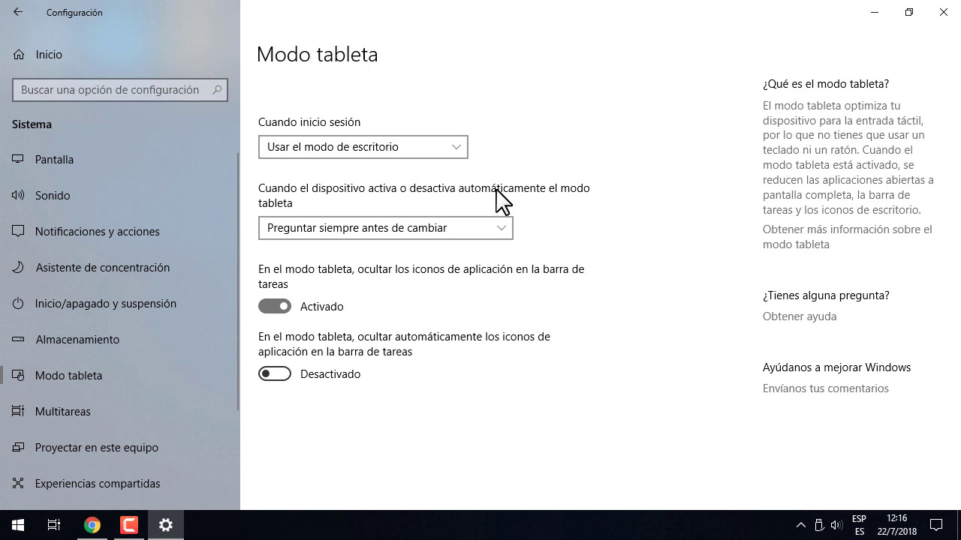
- Review the options for when the device switches tablet mode automatically and check the app icons on the taskbar
left_click(454, 229)
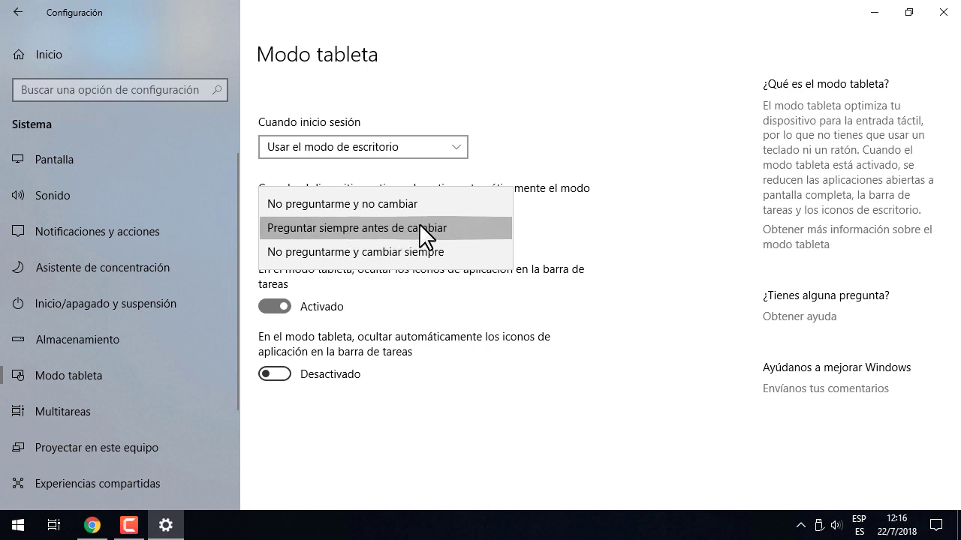
left_click(603, 235)
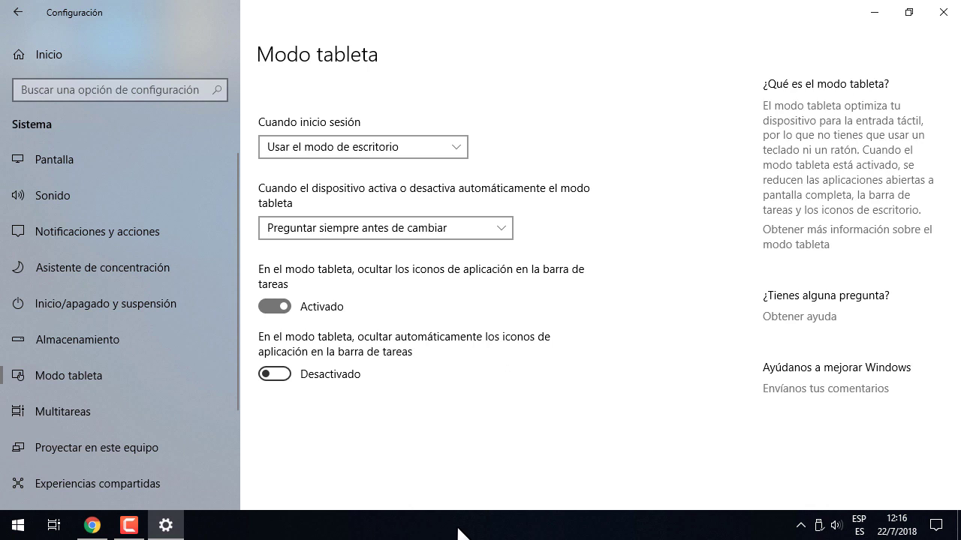
mouse_move(96, 528)
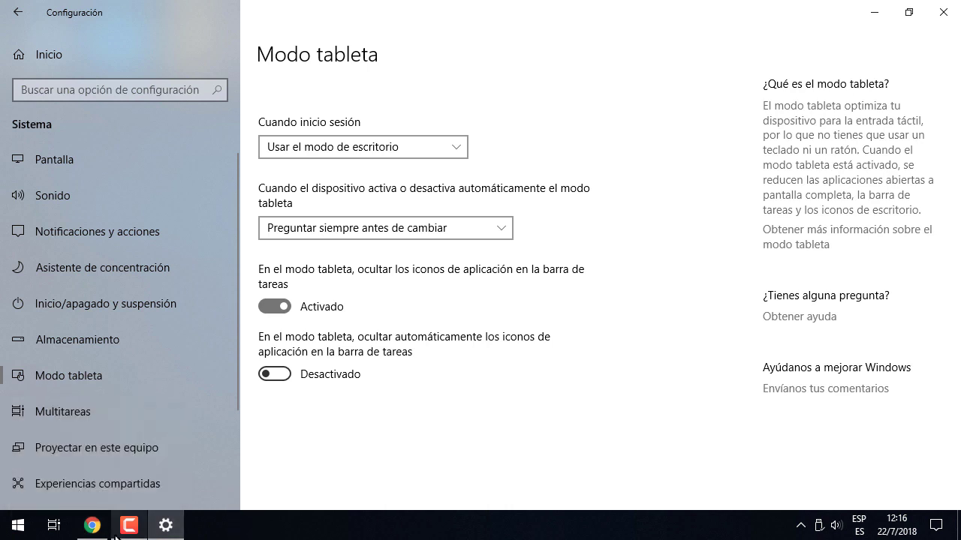
mouse_move(167, 526)
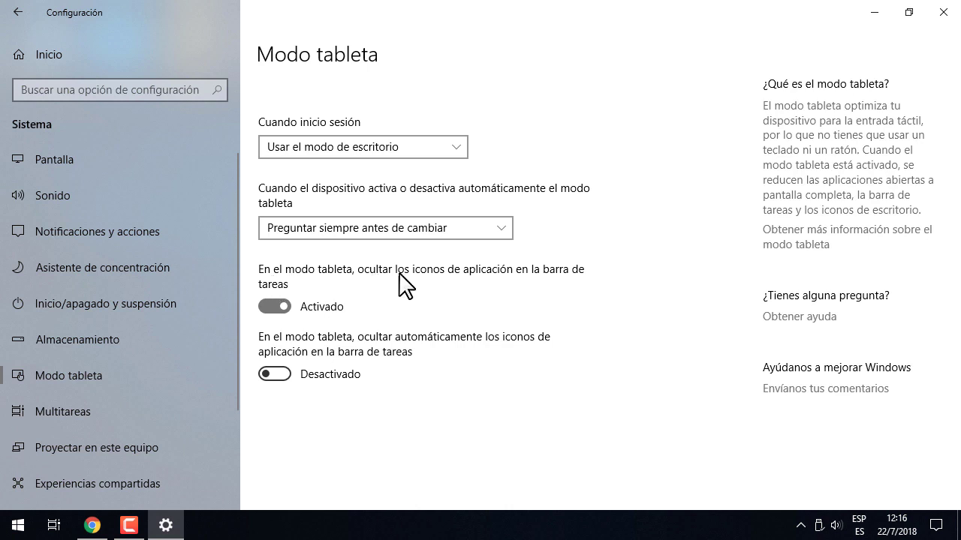
- Turn on Modo tableta to check the taskbar and full-screen Start, and turn it off again
left_click(936, 525)
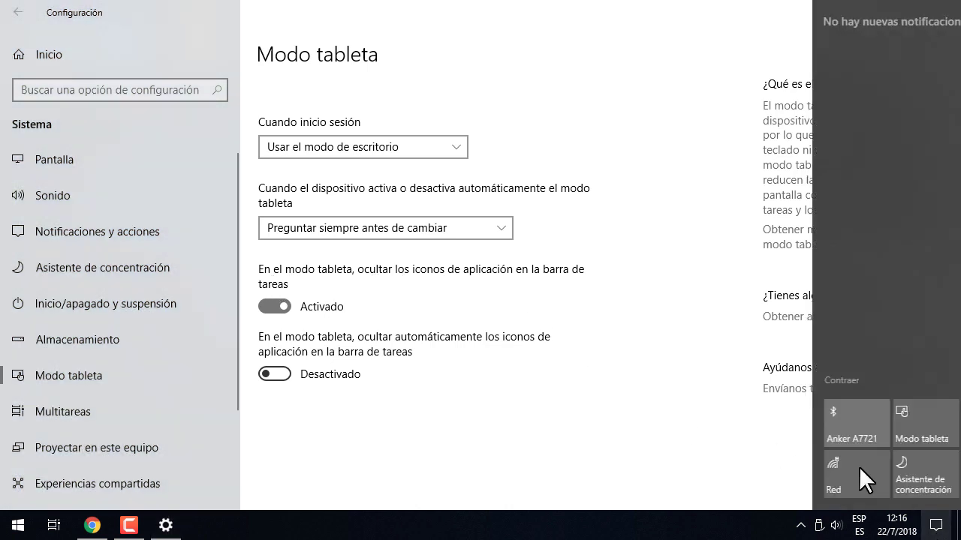
left_click(787, 416)
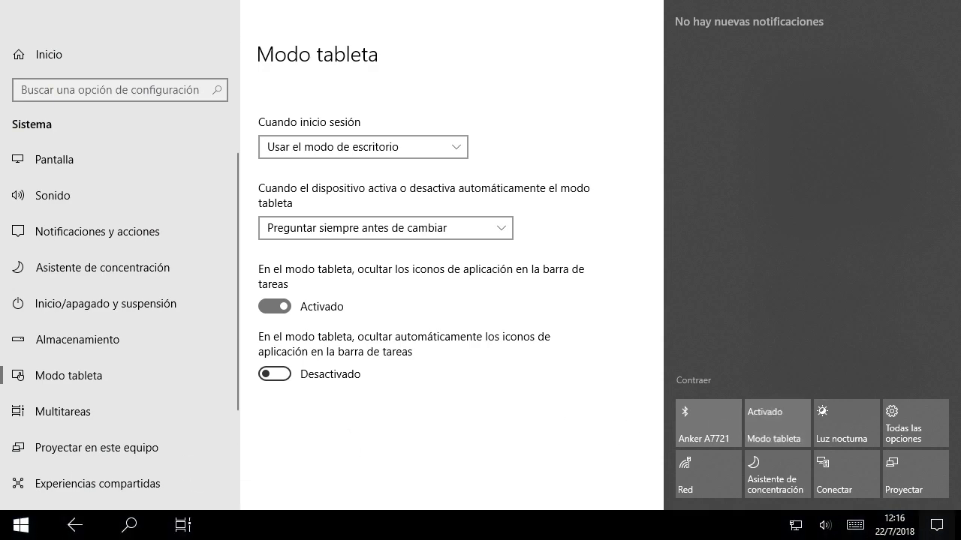
left_click(15, 529)
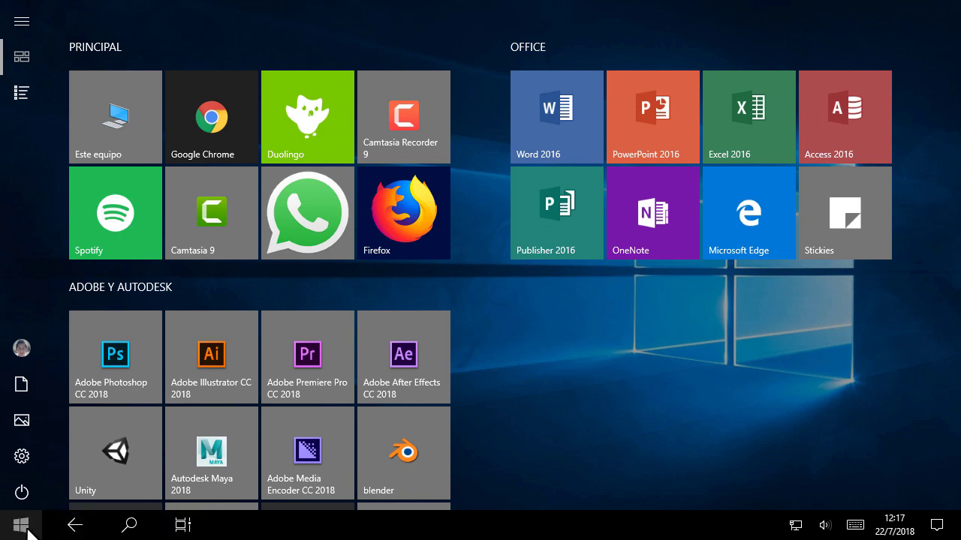
left_click(936, 525)
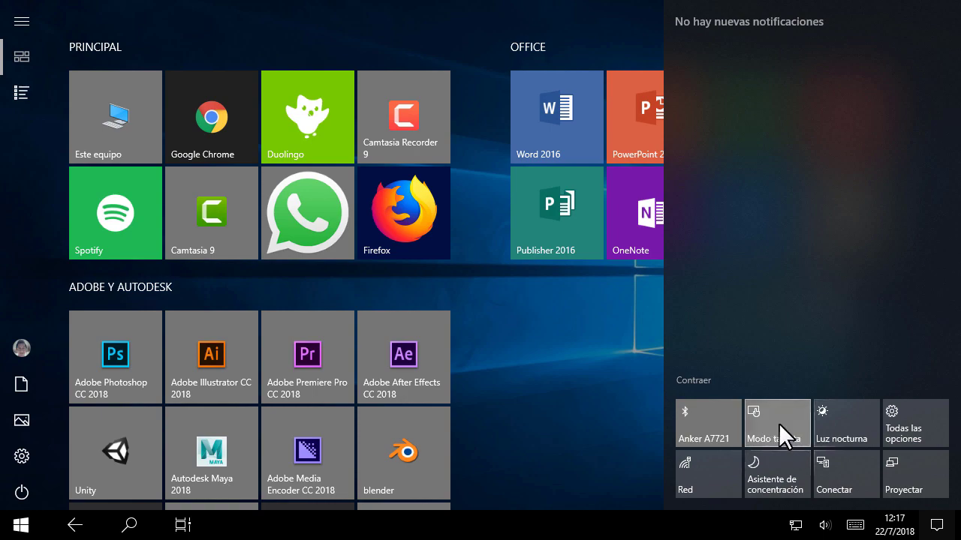
left_click(774, 428)
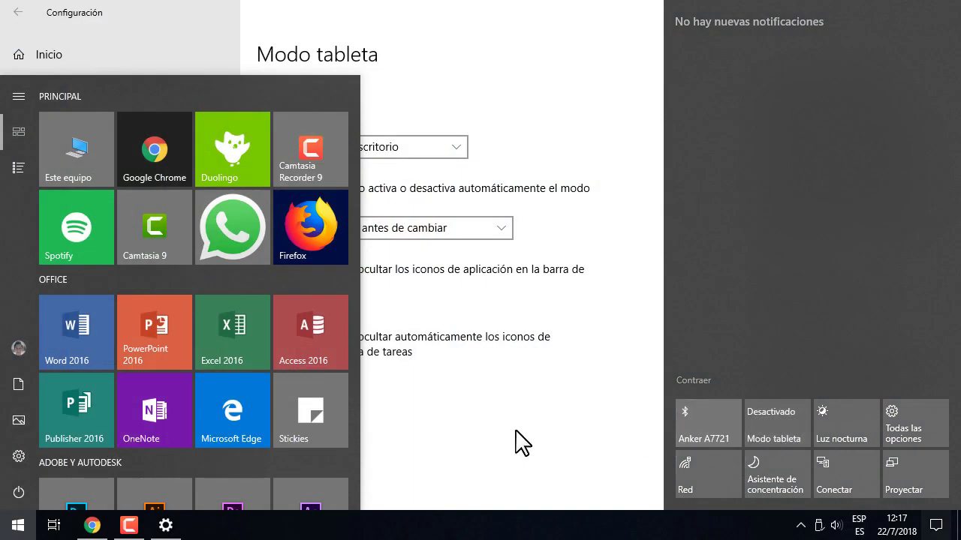
left_click(522, 443)
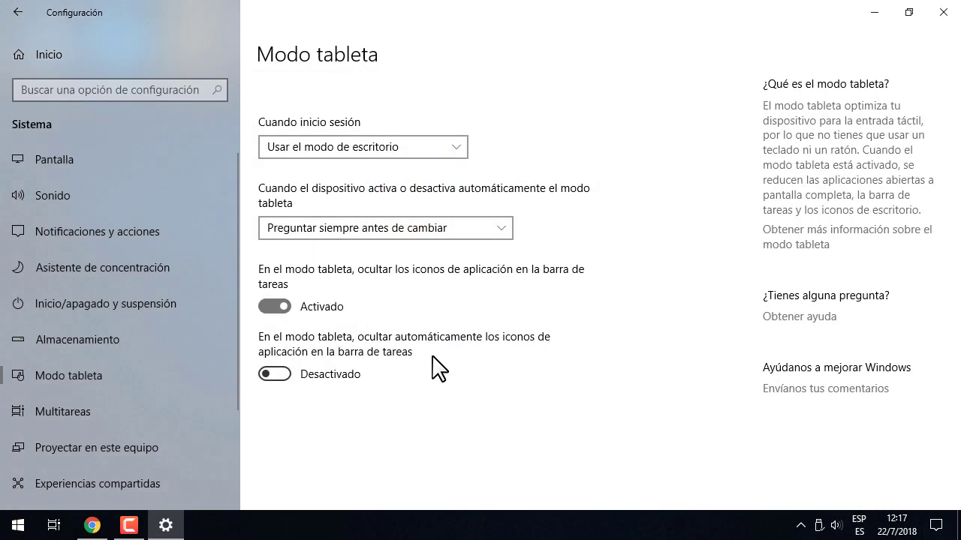
- Turn off hiding app icons on the taskbar in tablet mode and turn on Modo tableta from the action center
left_click(270, 308)
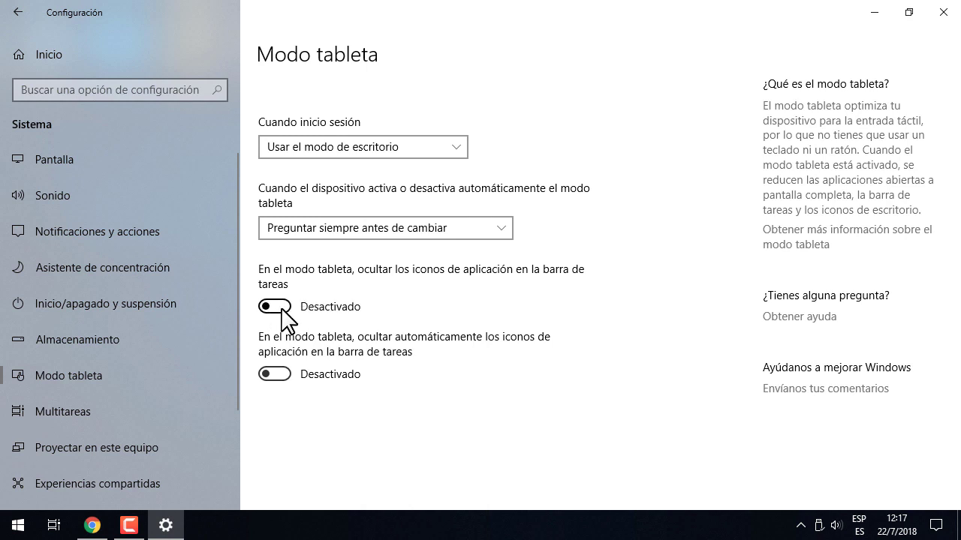
left_click(936, 526)
left_click(764, 419)
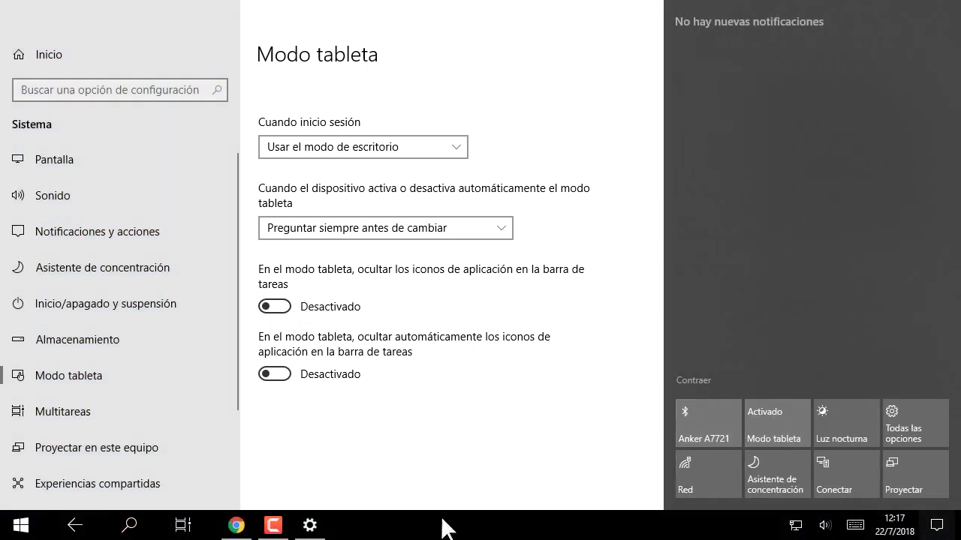
- Examine the full-screen Start and the app icons on the tablet mode taskbar, and return to the settings
left_click(21, 525)
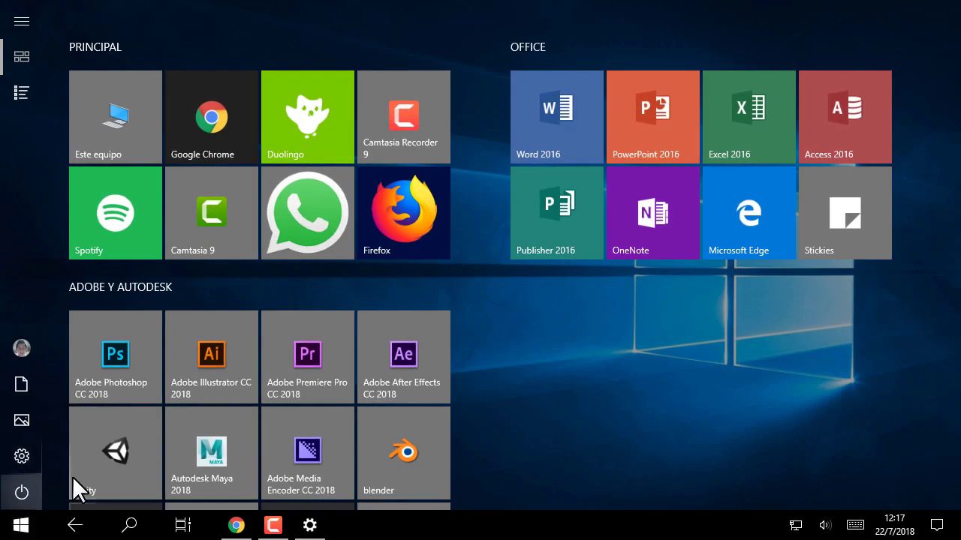
scroll(707, 336, "down", 1)
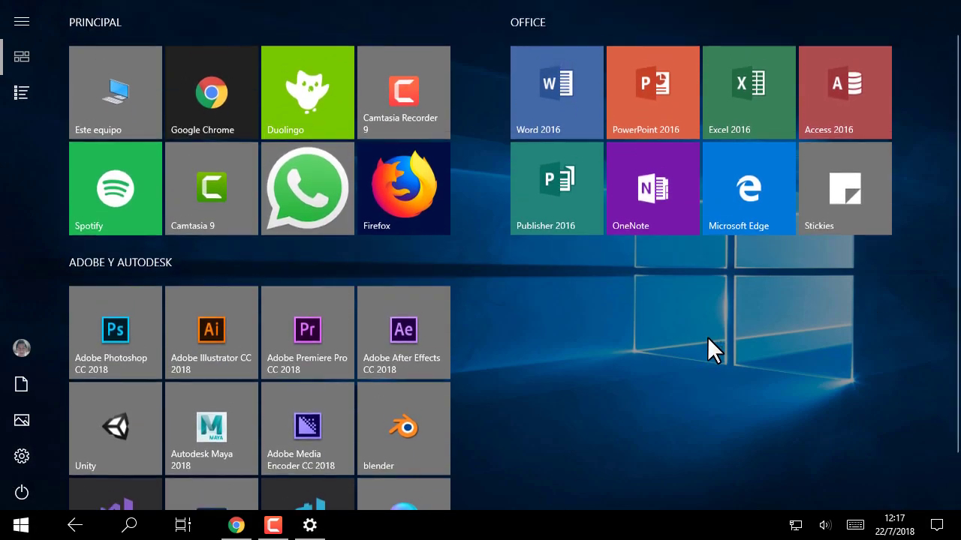
scroll(707, 337, "up", 1)
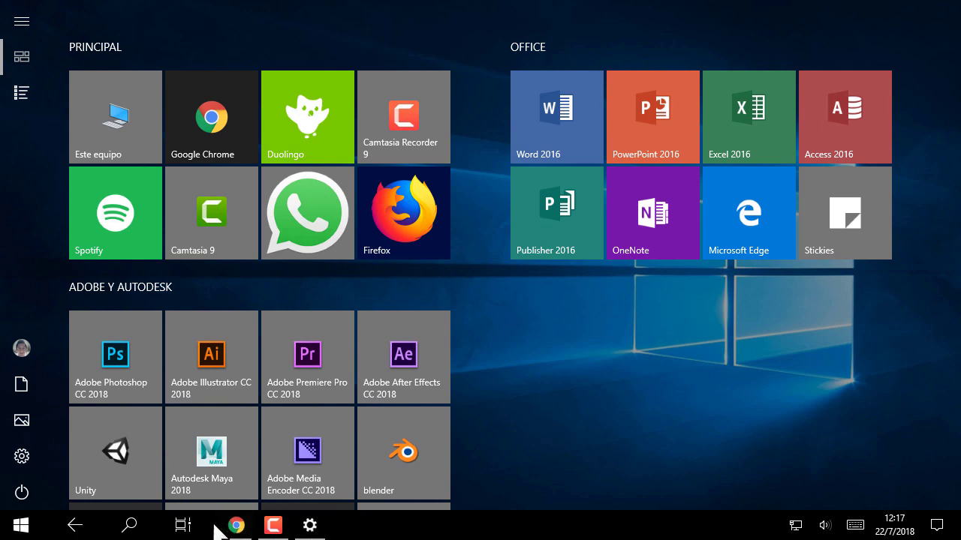
mouse_move(311, 523)
left_click(21, 524)
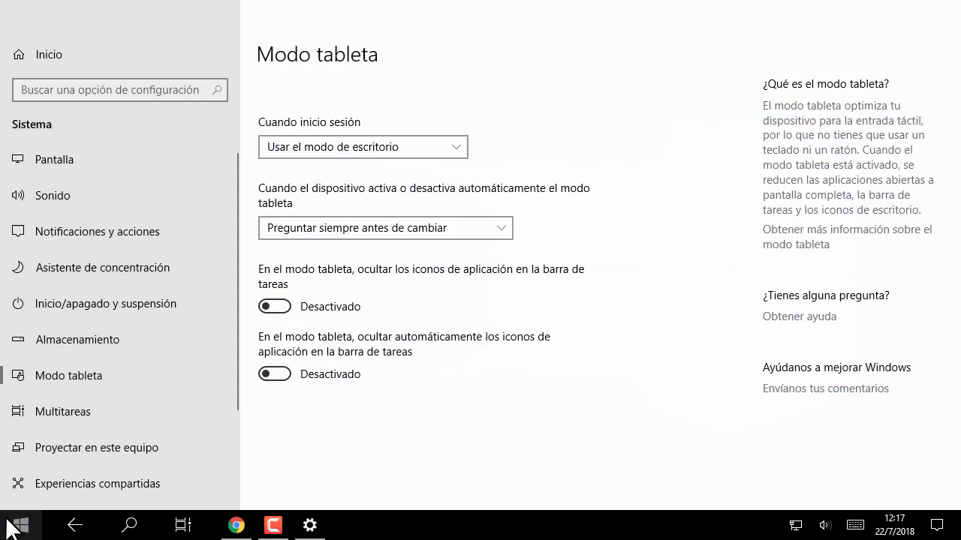
- Open Word 2016 from the full-screen Start, minimize it and check its preview on the taskbar
left_click(21, 525)
left_click(560, 111)
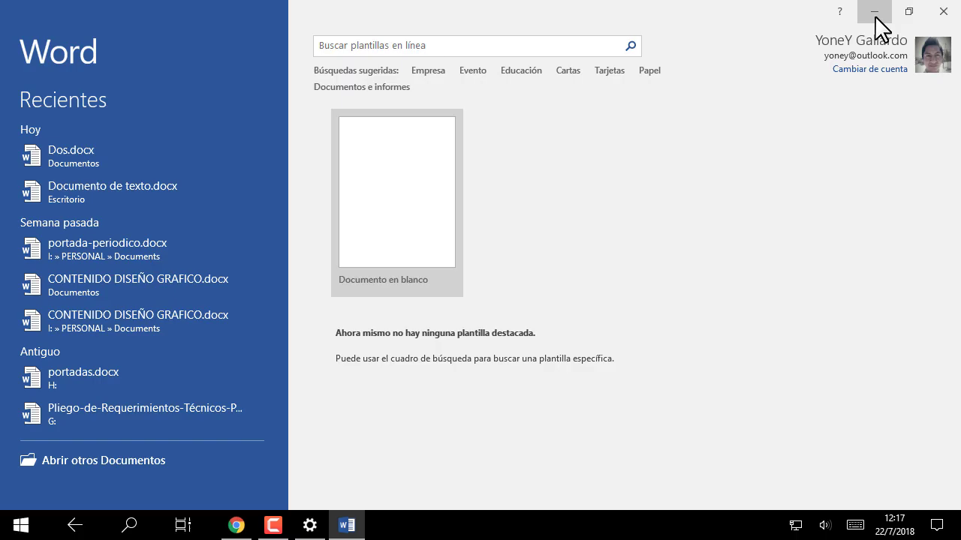
left_click(875, 15)
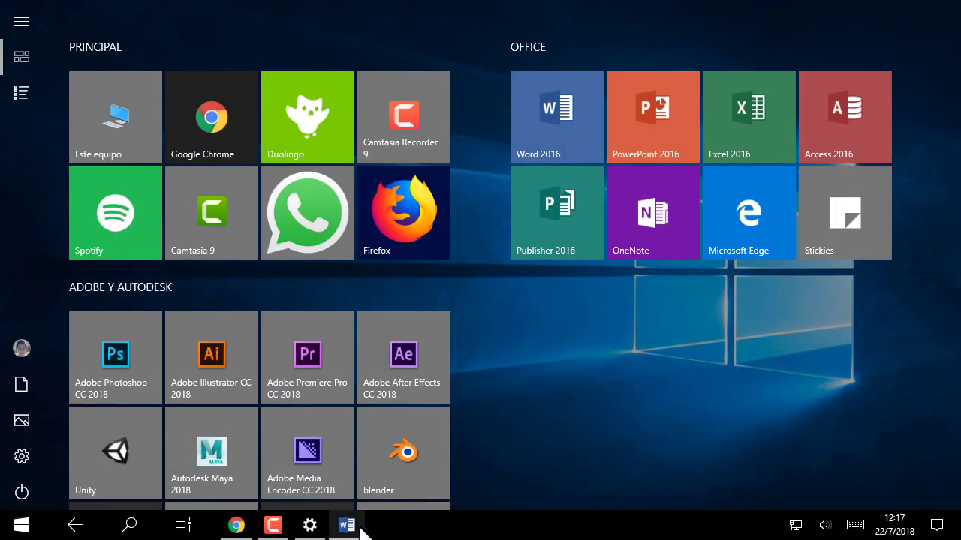
mouse_move(352, 528)
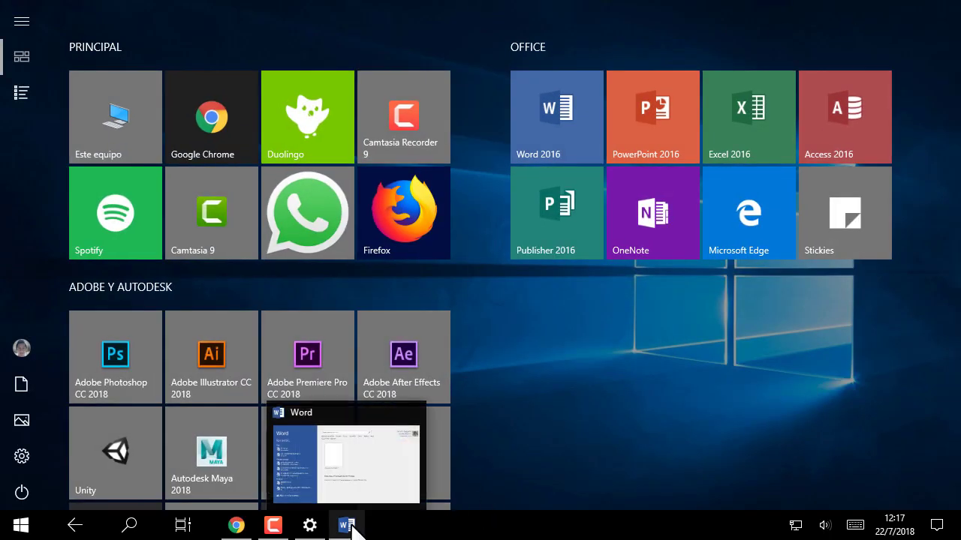
- Turn off Modo tableta from the action center and close the Start menu
left_click(937, 526)
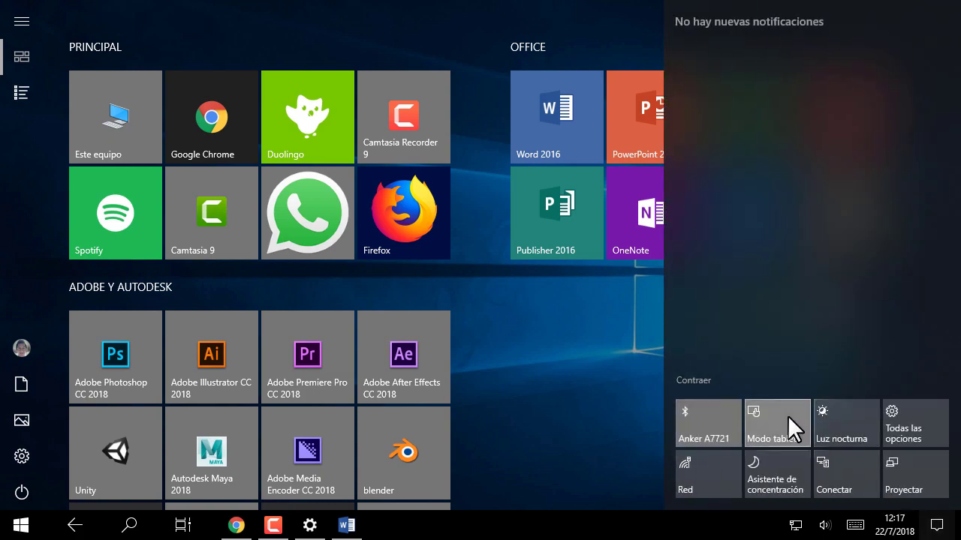
left_click(787, 415)
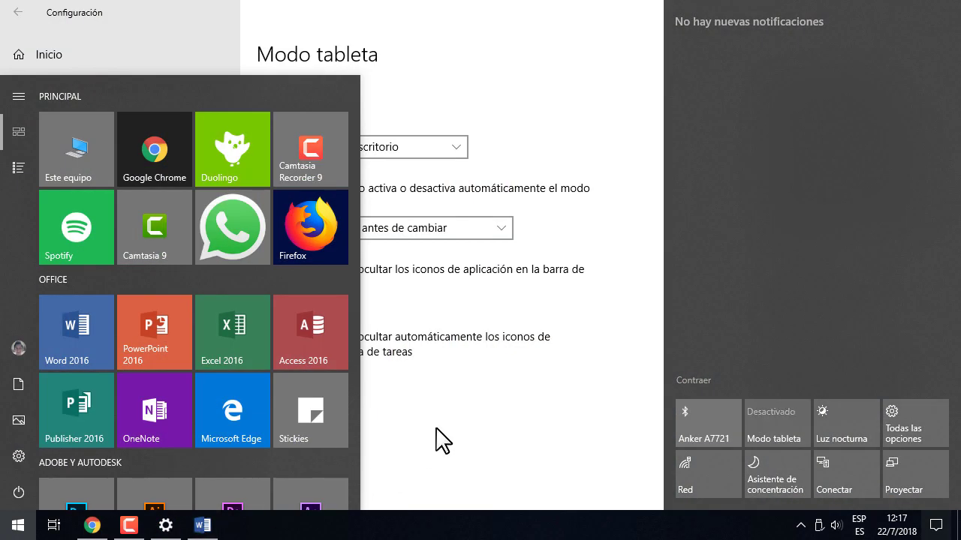
left_click(440, 441)
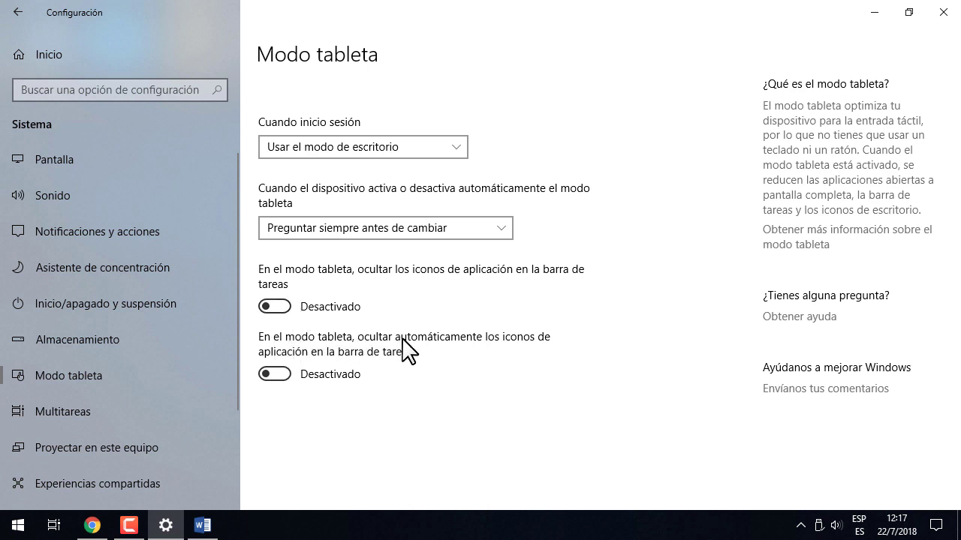
- Turn on the second taskbar option, ocultar automáticamente, and turn on Modo tableta to check how the taskbar behaves
left_click(279, 378)
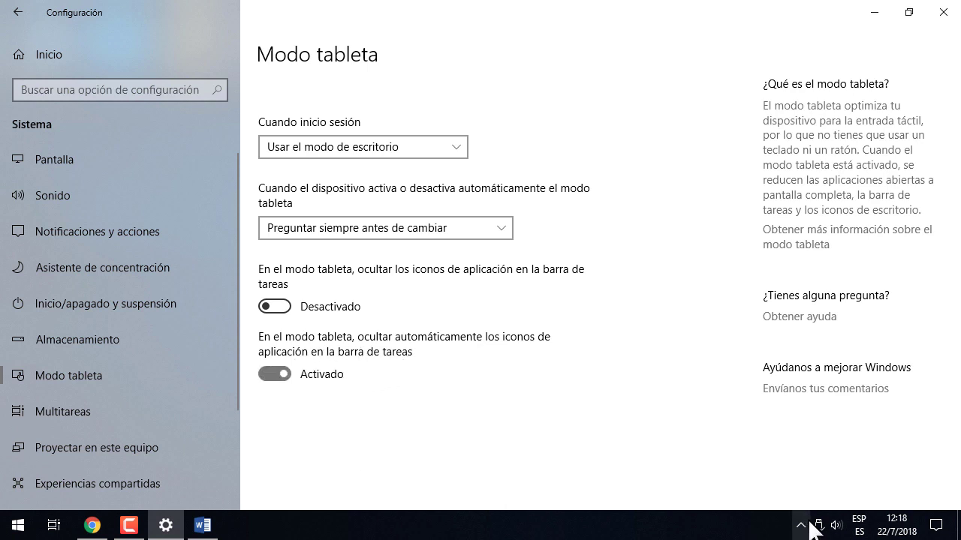
left_click(936, 525)
left_click(782, 428)
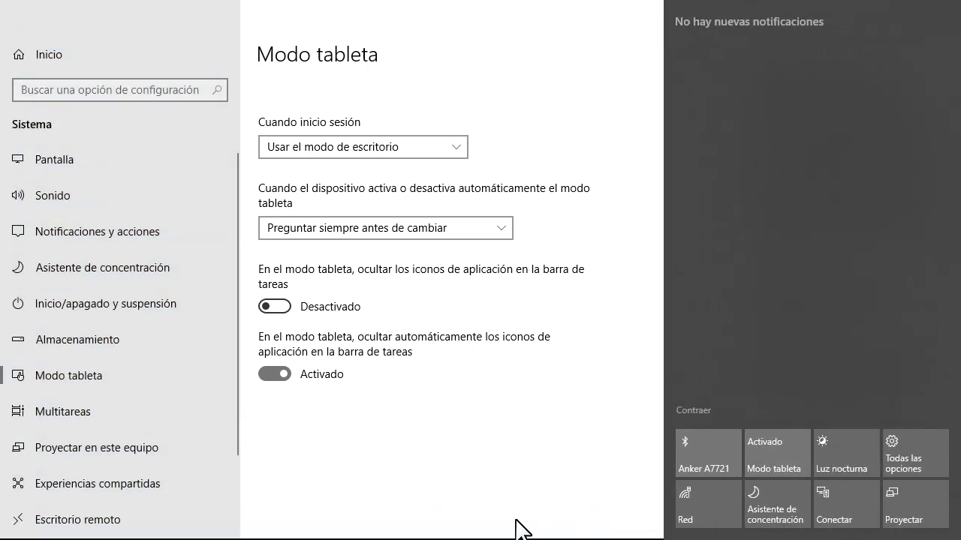
left_click(447, 449)
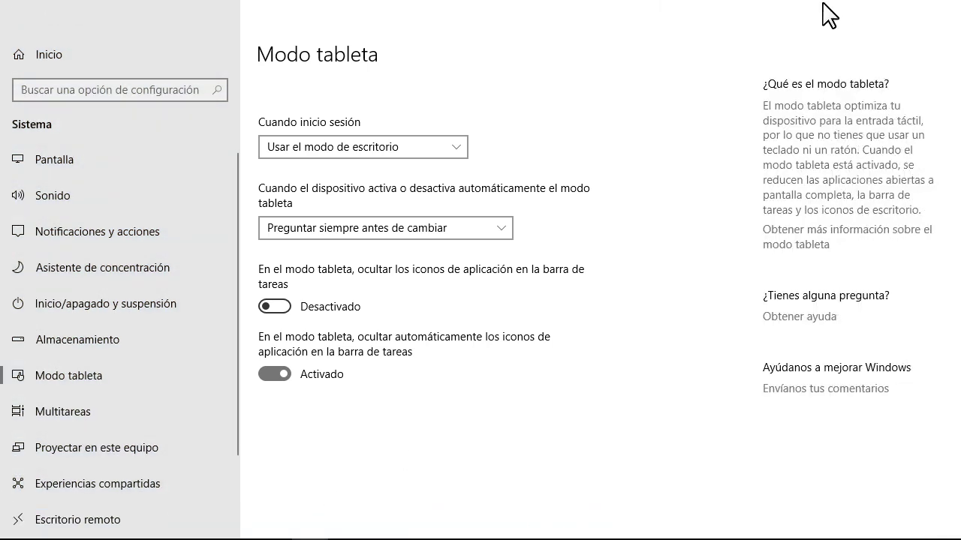
mouse_move(717, 539)
mouse_move(570, 539)
- Turn off the automatic hiding option for the taskbar and turn off Modo tableta from the action center
left_click(267, 373)
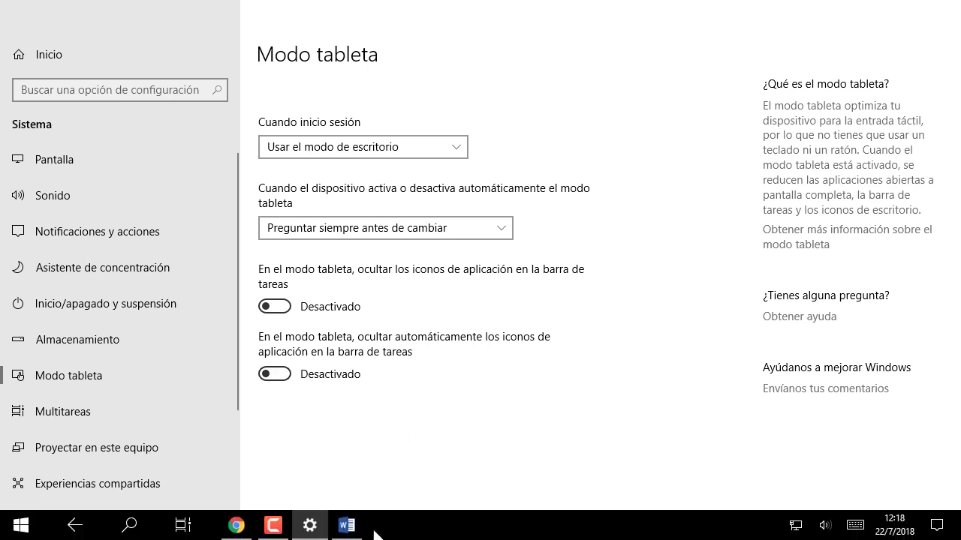
left_click(937, 529)
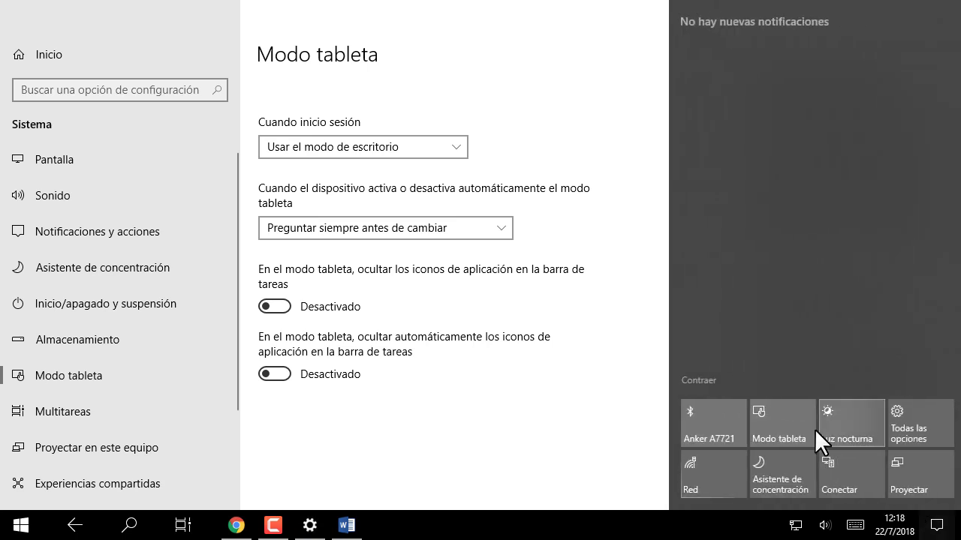
left_click(762, 418)
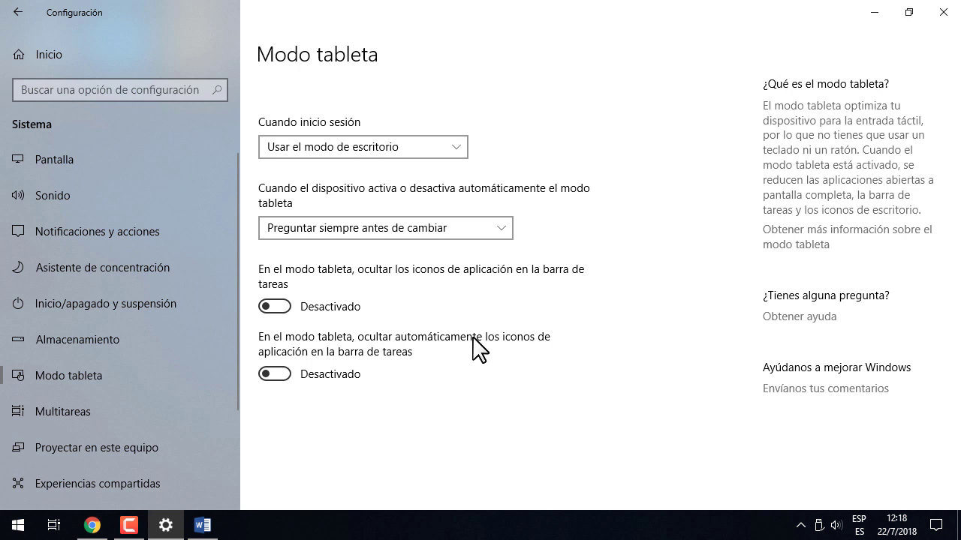
- Turn on Modo tableta and the option to ocultar automáticamente the taskbar, and check that the taskbar reappears on demand
left_click(936, 526)
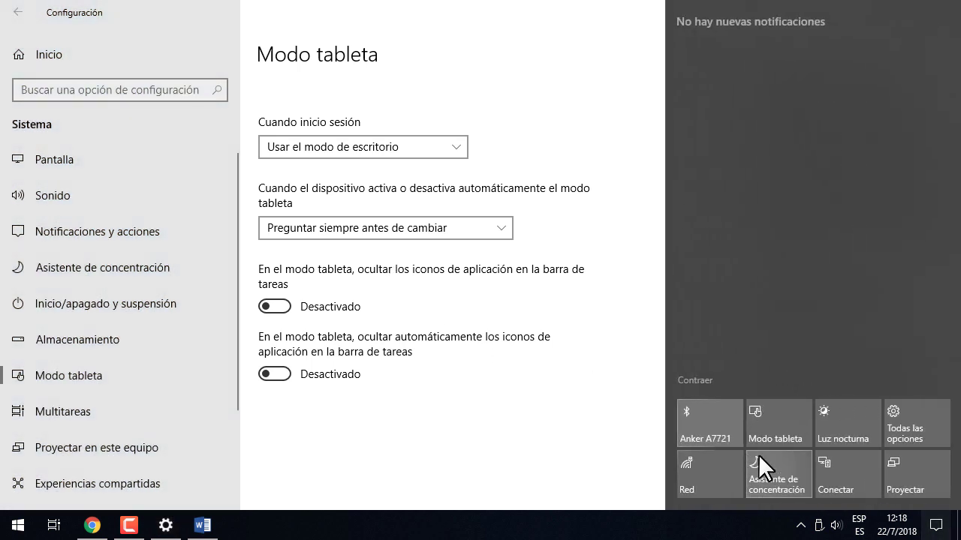
left_click(781, 430)
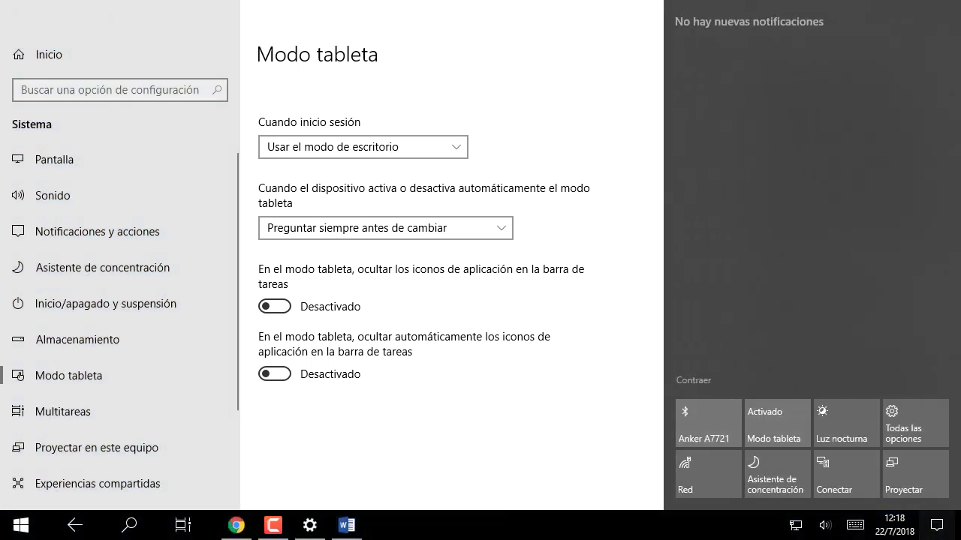
left_click(18, 527)
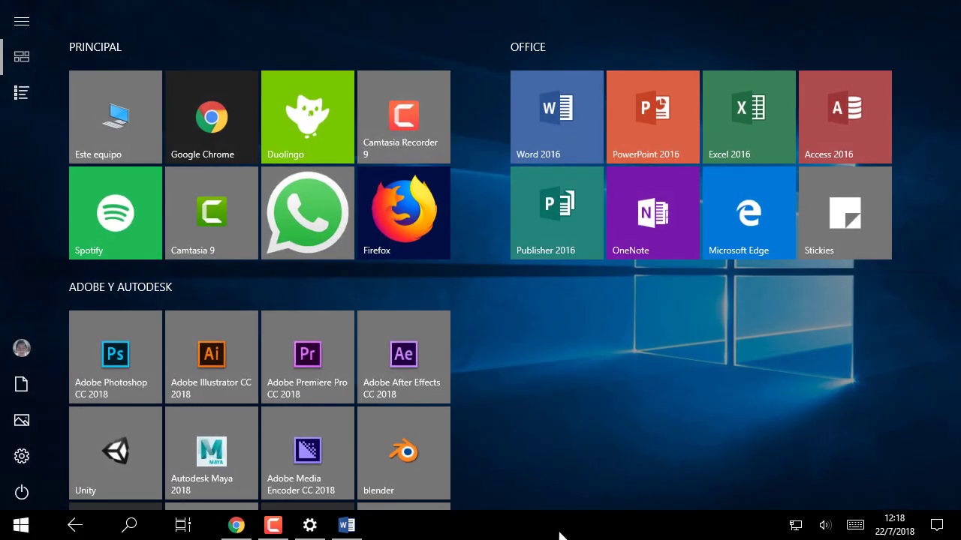
left_click(310, 524)
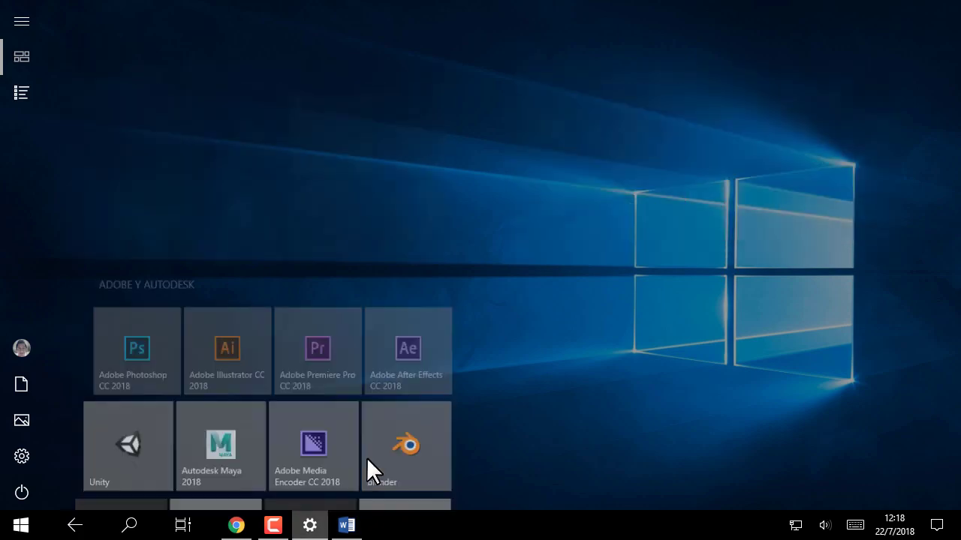
left_click(272, 374)
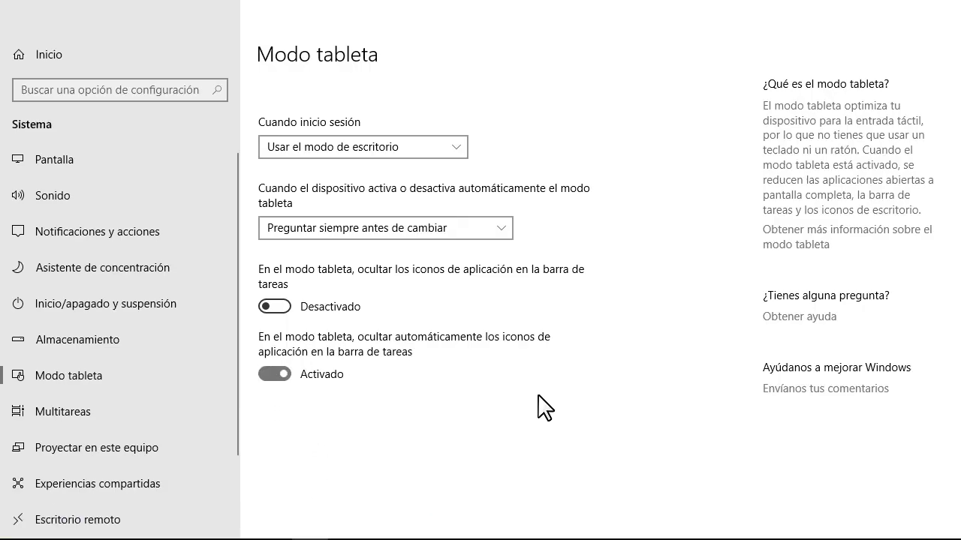
mouse_move(480, 539)
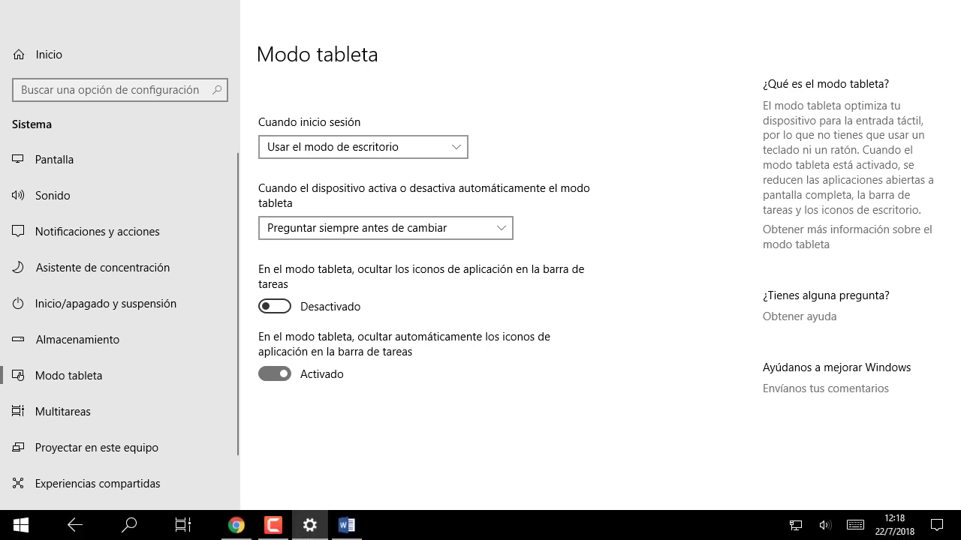
- Turn off Modo tableta, check the Start menu in desktop mode, and turn off the option to ocultar automáticamente the taskbar
left_click(948, 527)
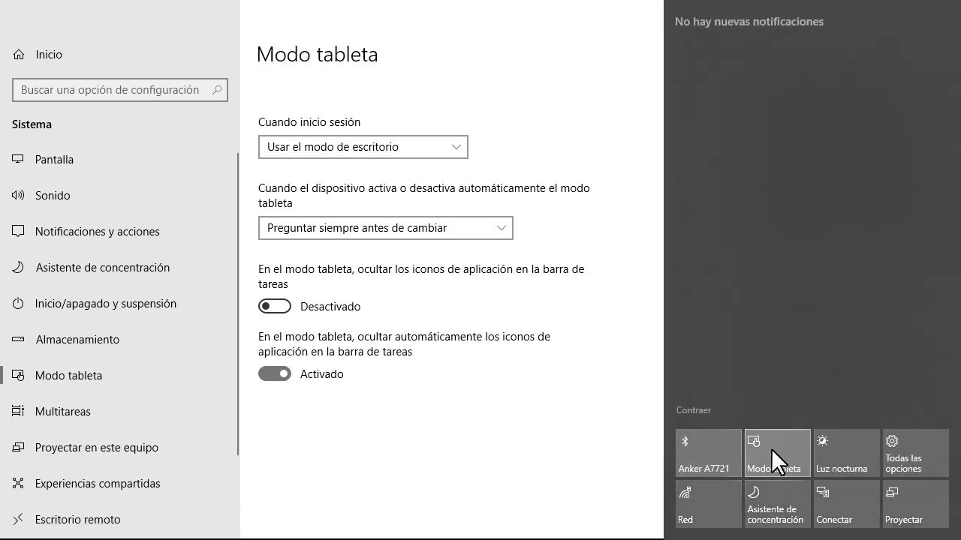
left_click(771, 448)
left_click(440, 429)
left_click(18, 525)
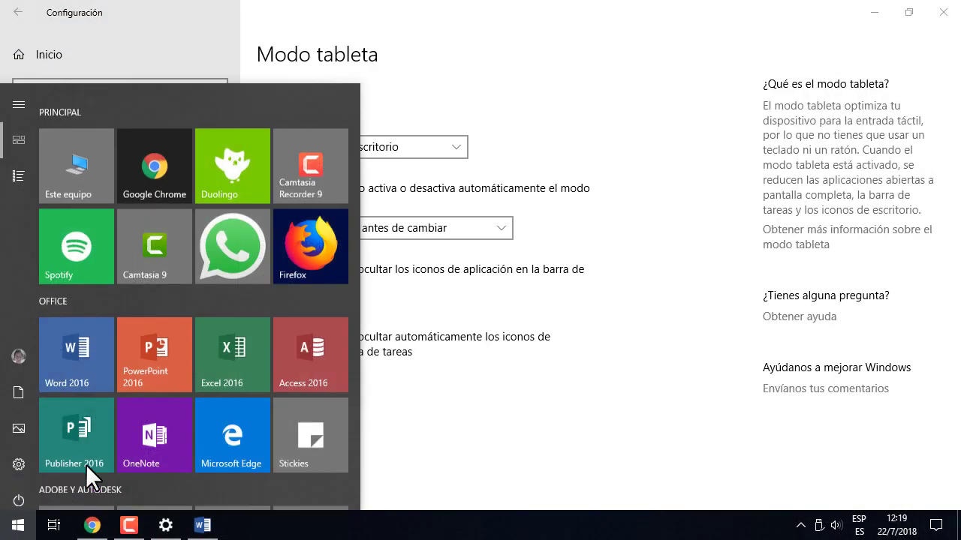
left_click(535, 458)
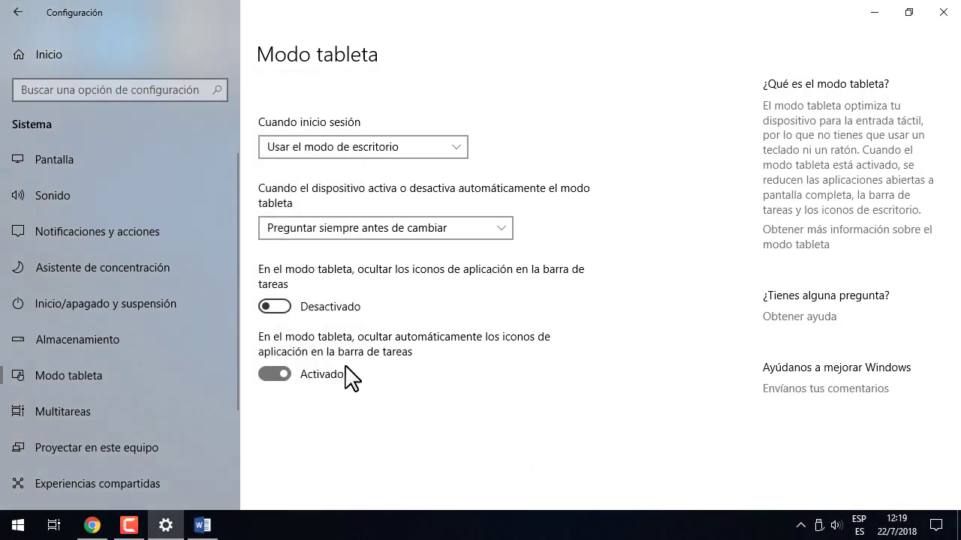
left_click(275, 375)
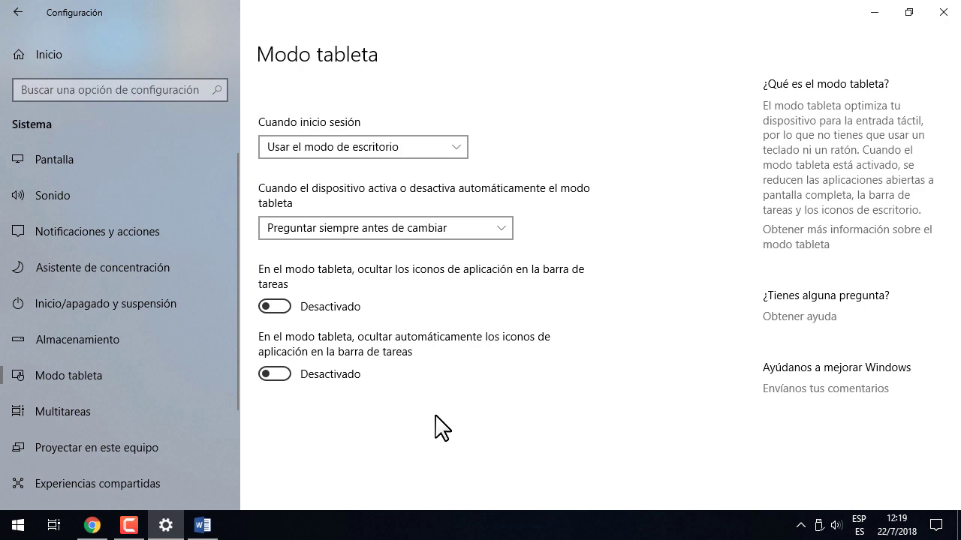
- Open the Multitareas settings and examine the open windows in Task View before returning to Configuración
left_click(66, 412)
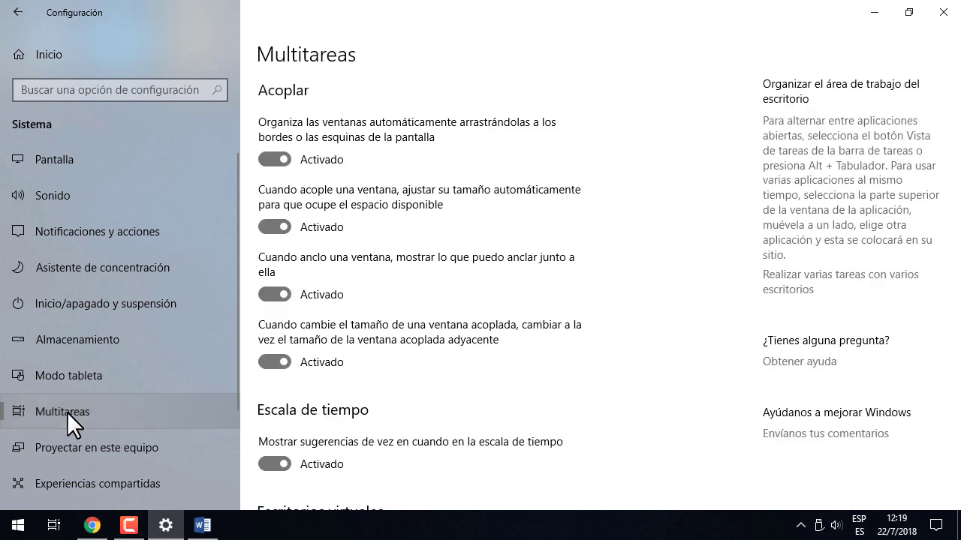
left_click(54, 525)
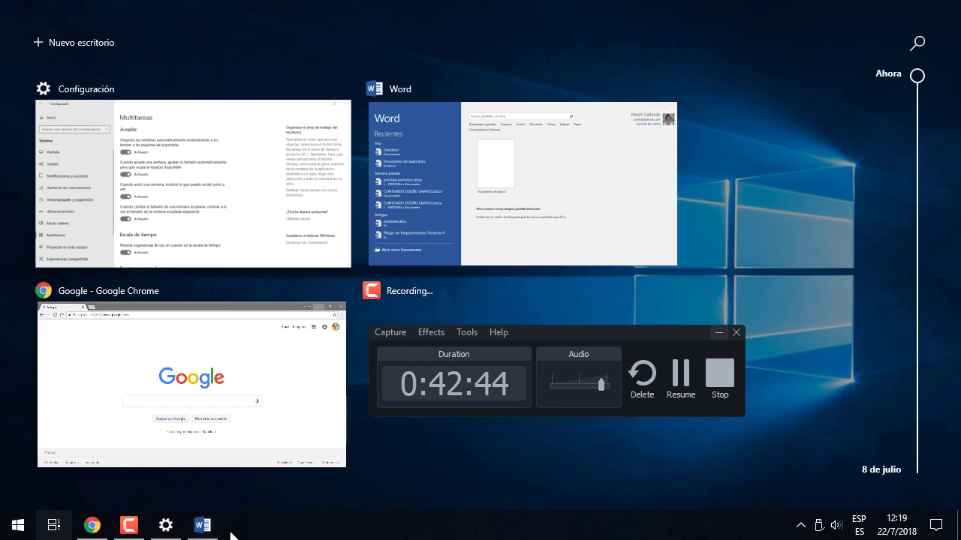
left_click(168, 527)
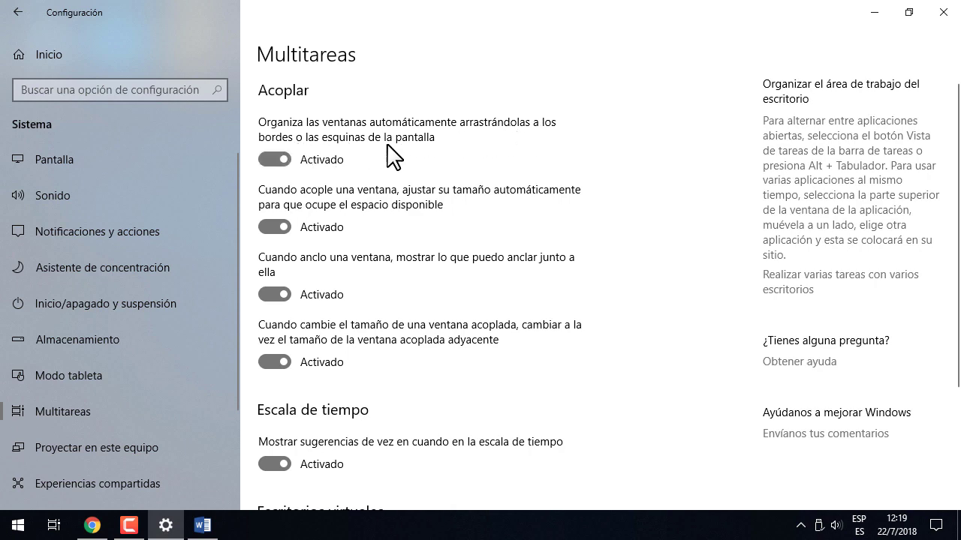
left_click(60, 529)
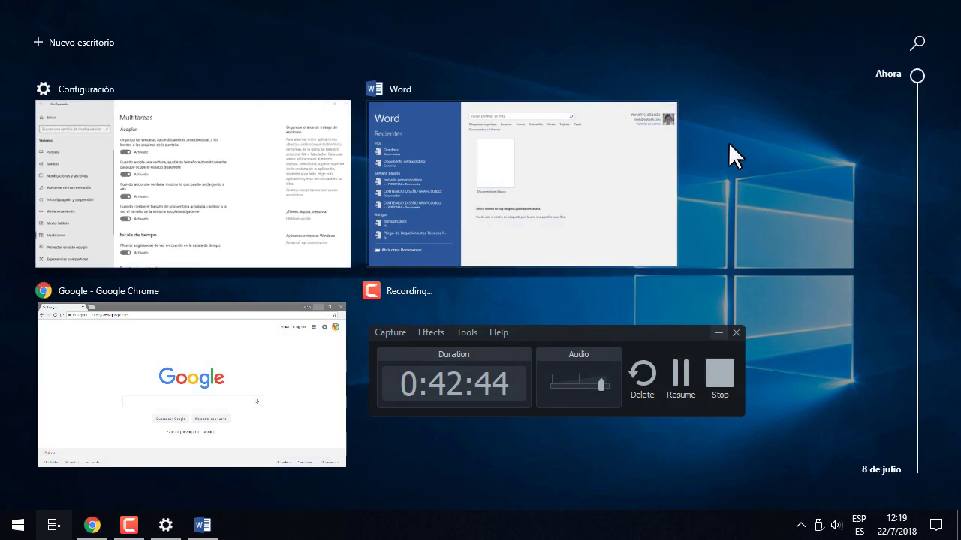
left_click_drag(536, 137, 223, 155)
left_click_drag(282, 142, 882, 156)
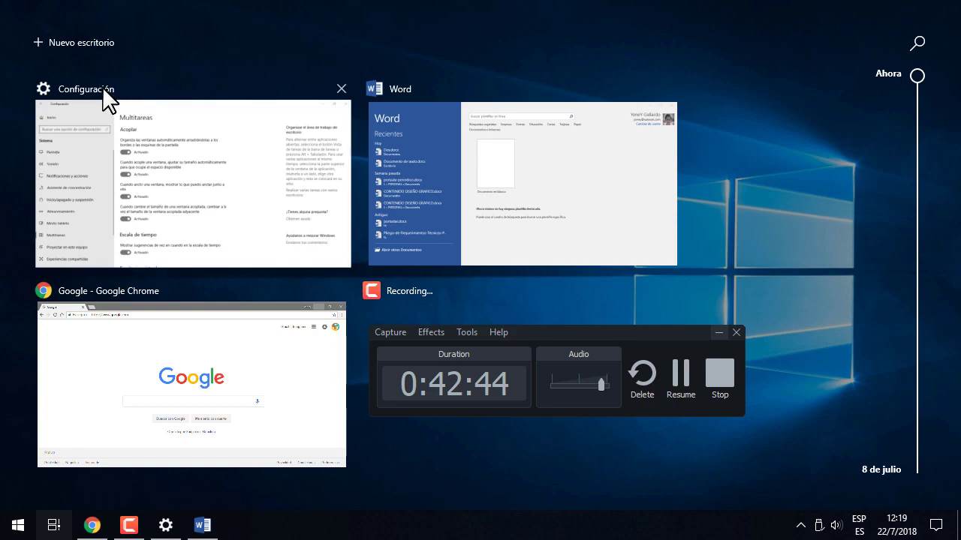
key("Escape")
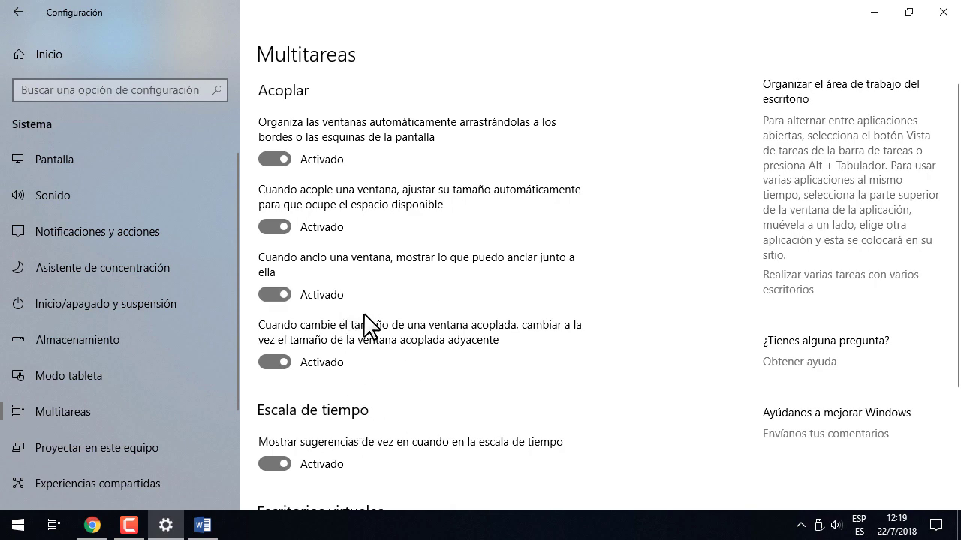
- Check the timeline in Task View and turn off Mostrar sugerencias de vez en cuando en la escala de tiempo
scroll(367, 326, "down", 2)
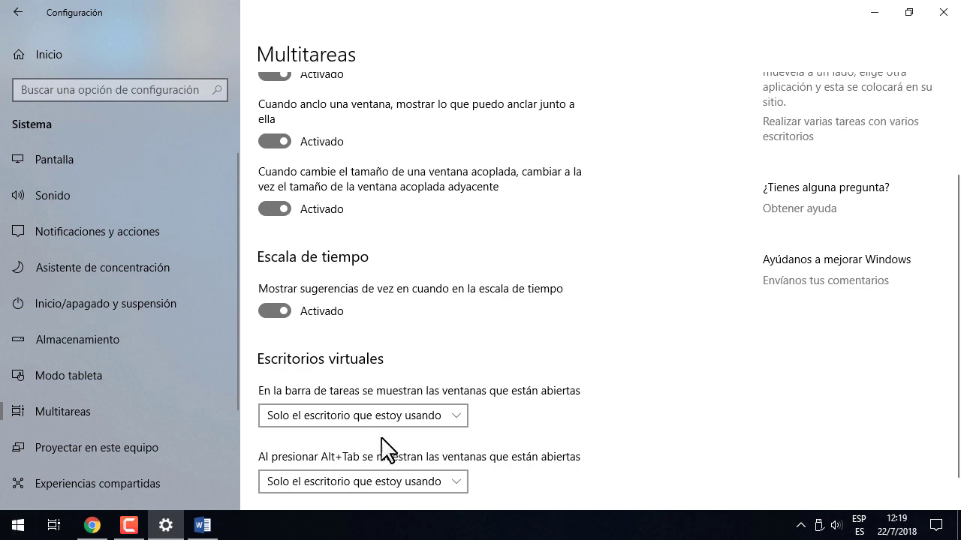
left_click(53, 526)
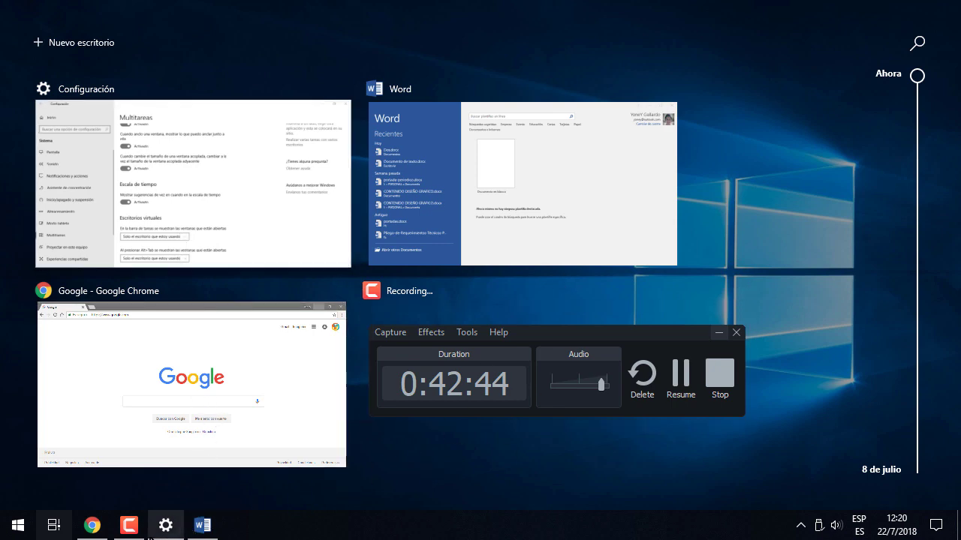
left_click(166, 523)
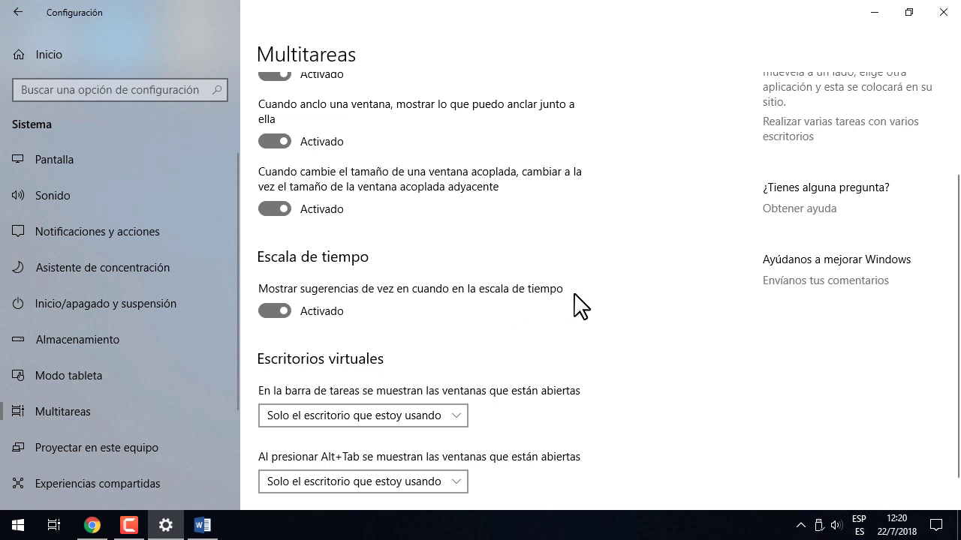
left_click(268, 310)
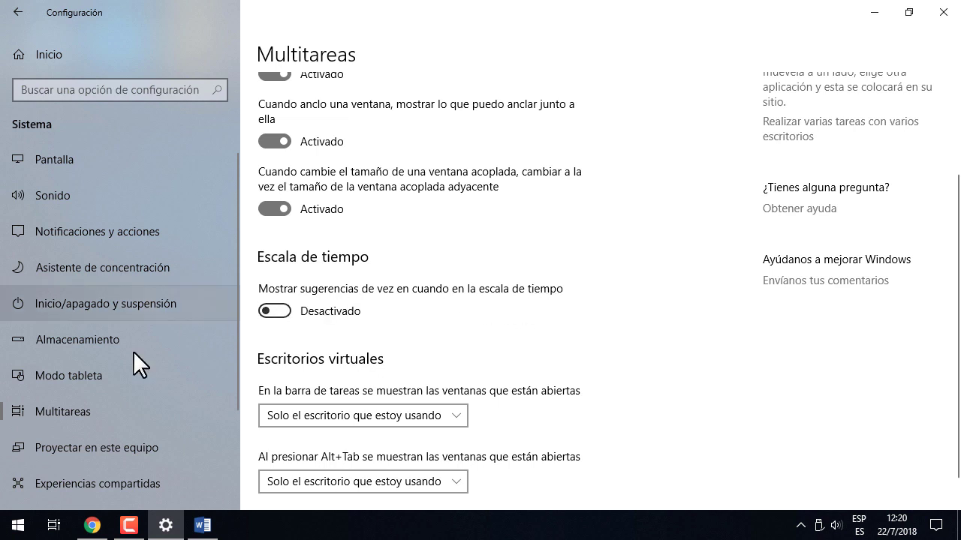
- Browse the earlier activities on the Task View timeline and return to the Multitareas settings
left_click(54, 526)
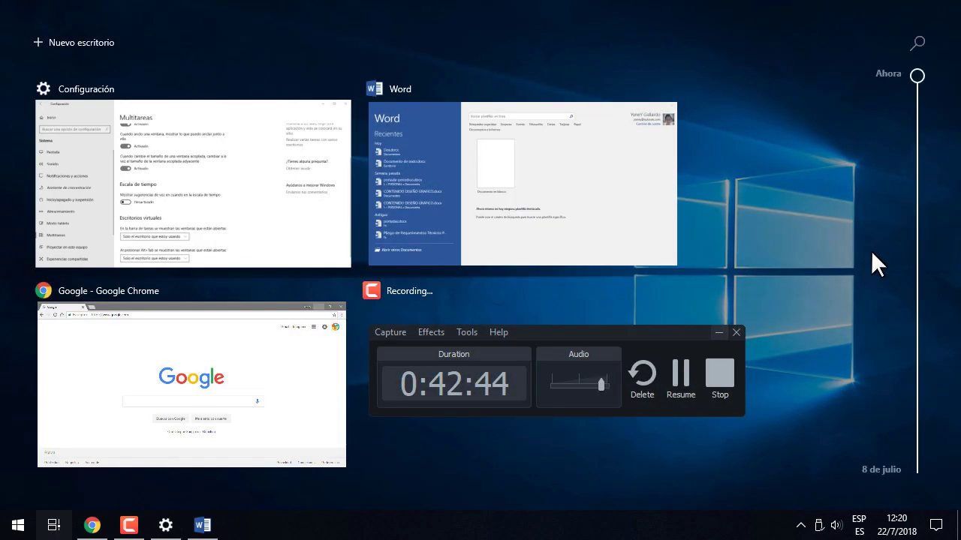
scroll(809, 273, "down", 8)
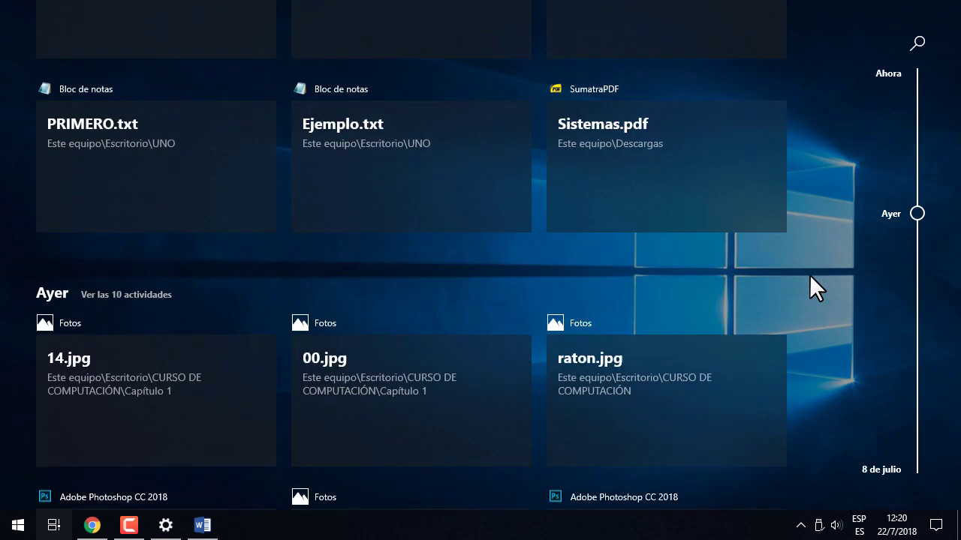
scroll(809, 274, "up", 8)
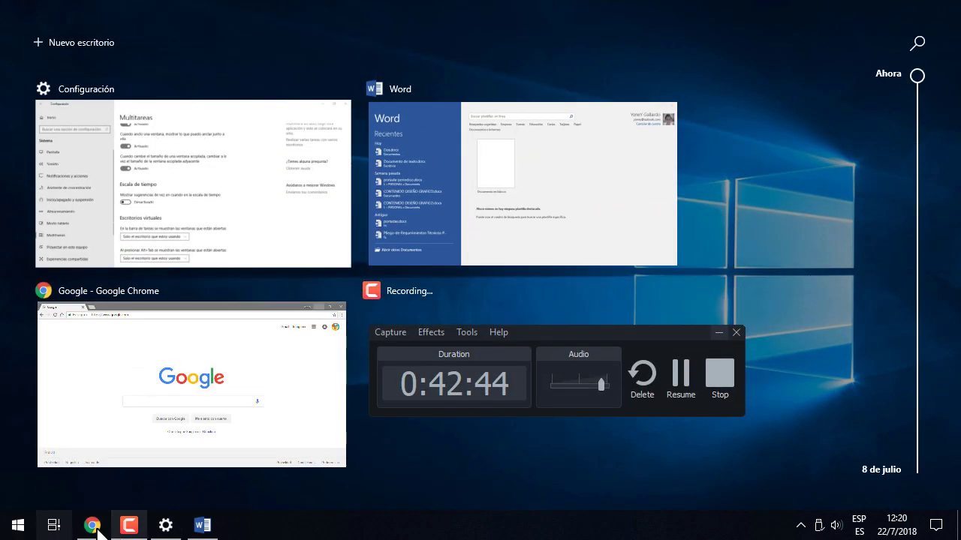
left_click(166, 525)
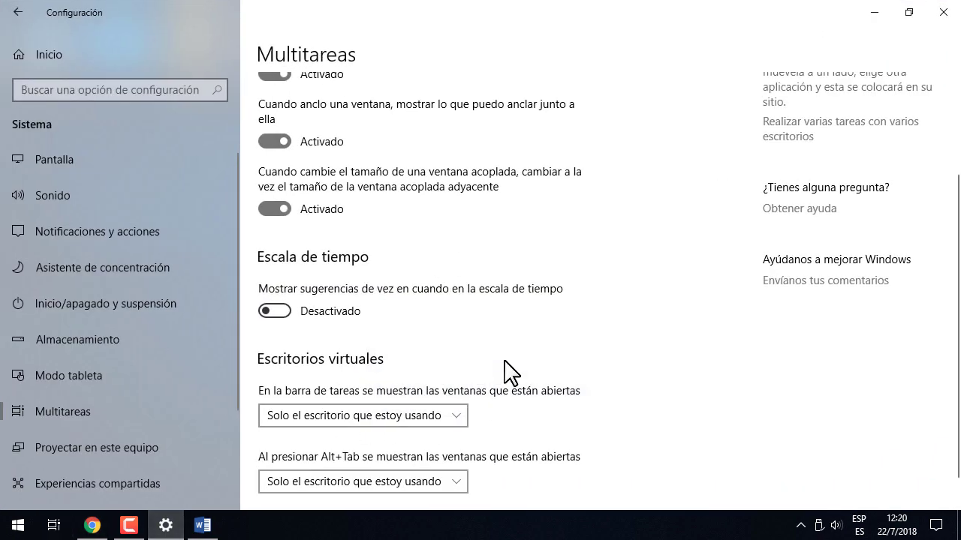
- Look at the Nuevo escritorio option in Task View and set the taskbar to show open windows from Todos los escritorios
scroll(539, 355, "down", 1)
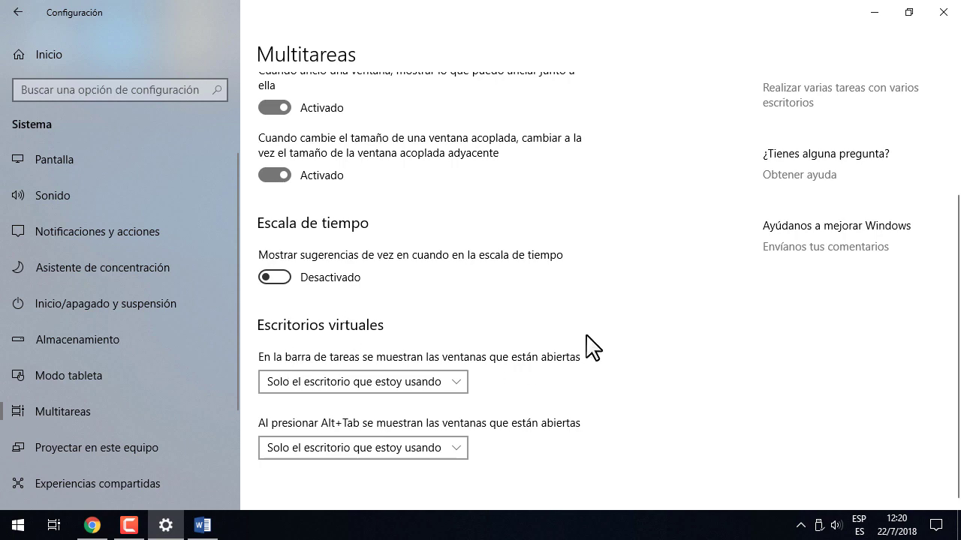
left_click(54, 525)
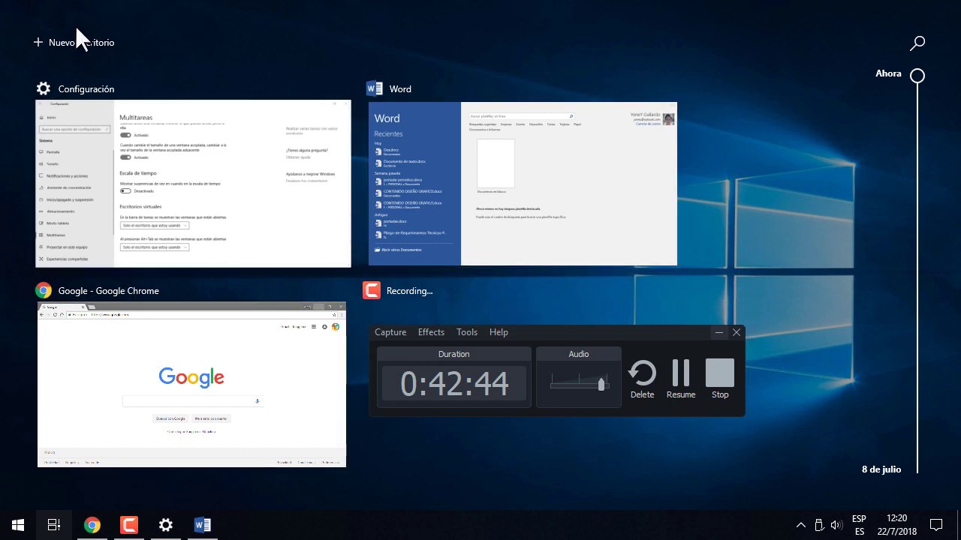
left_click(165, 523)
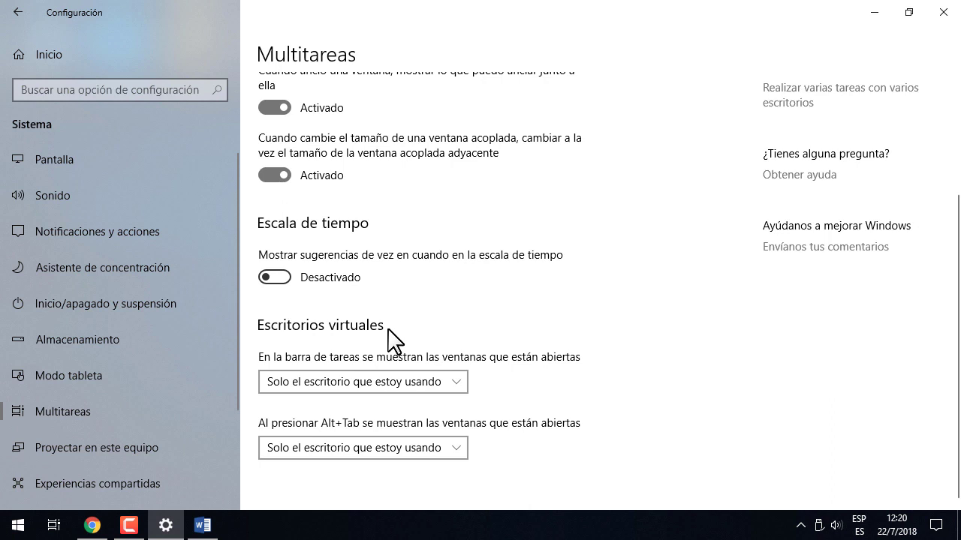
left_click(448, 382)
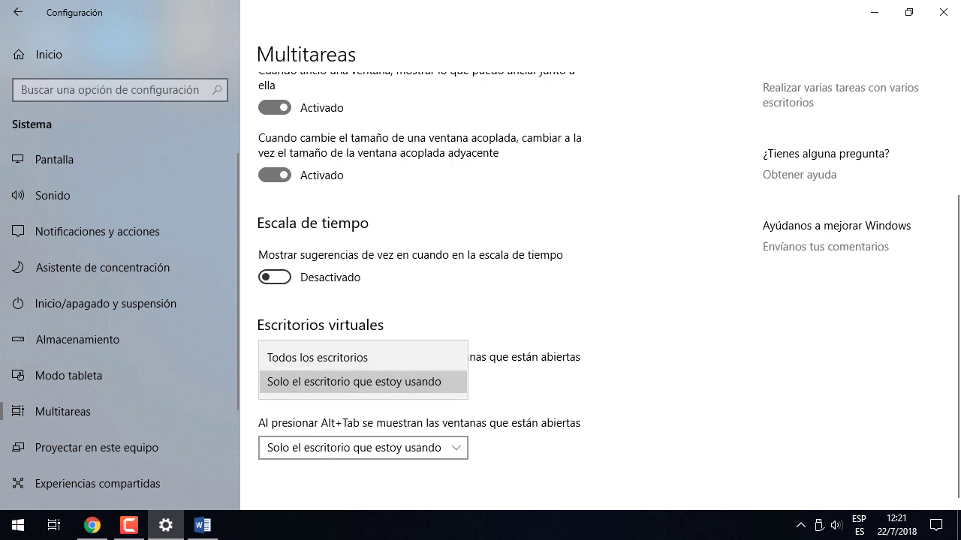
left_click(257, 533)
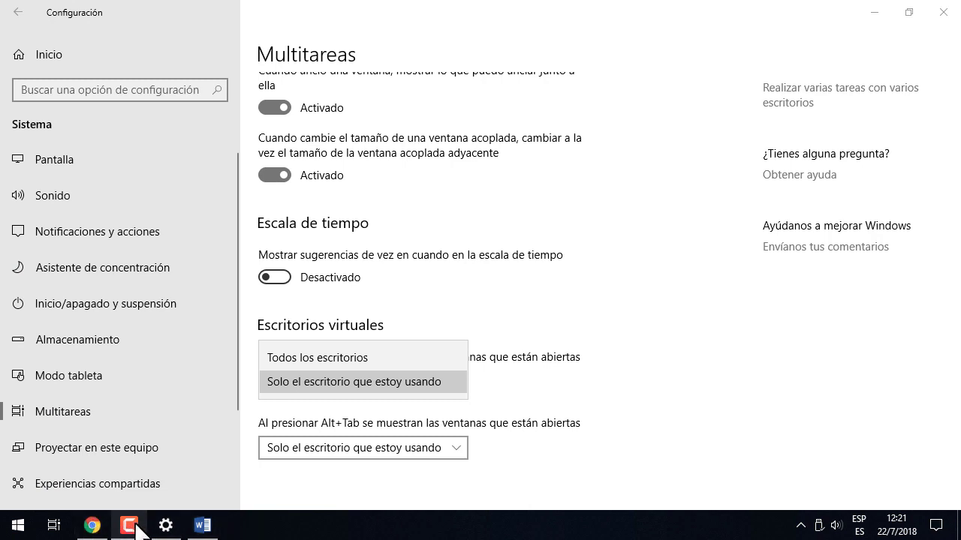
mouse_move(200, 528)
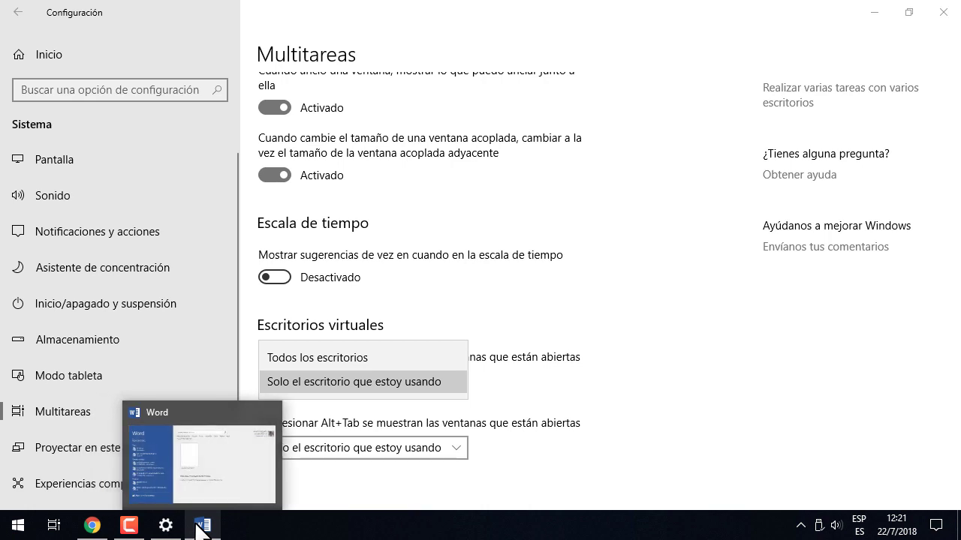
left_click(339, 360)
- Create a new virtual desktop in Task View and switch to Escritorio 2
left_click(53, 525)
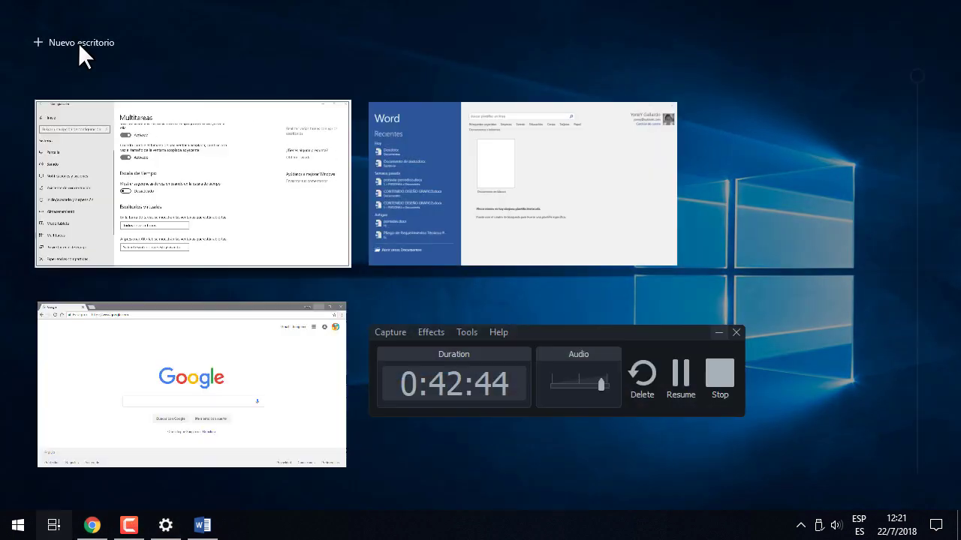
left_click(59, 36)
left_click(218, 62)
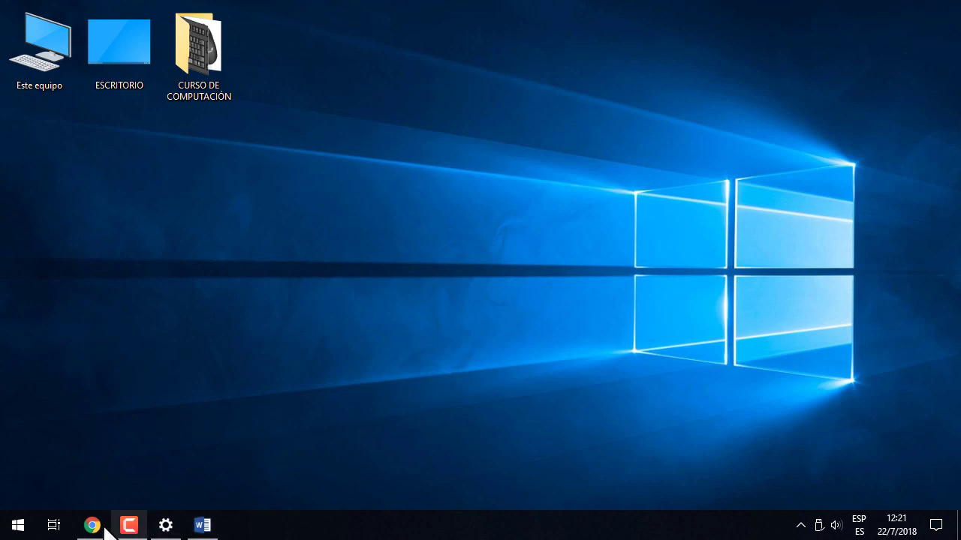
- Bring up the Word window from the second desktop's taskbar and show the virtual desktops in Task View again
mouse_move(208, 521)
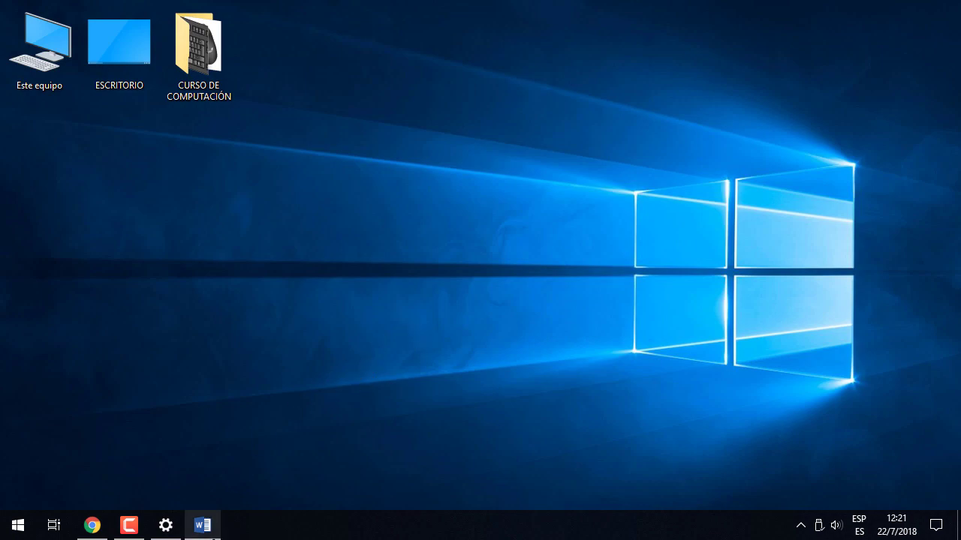
left_click(214, 534)
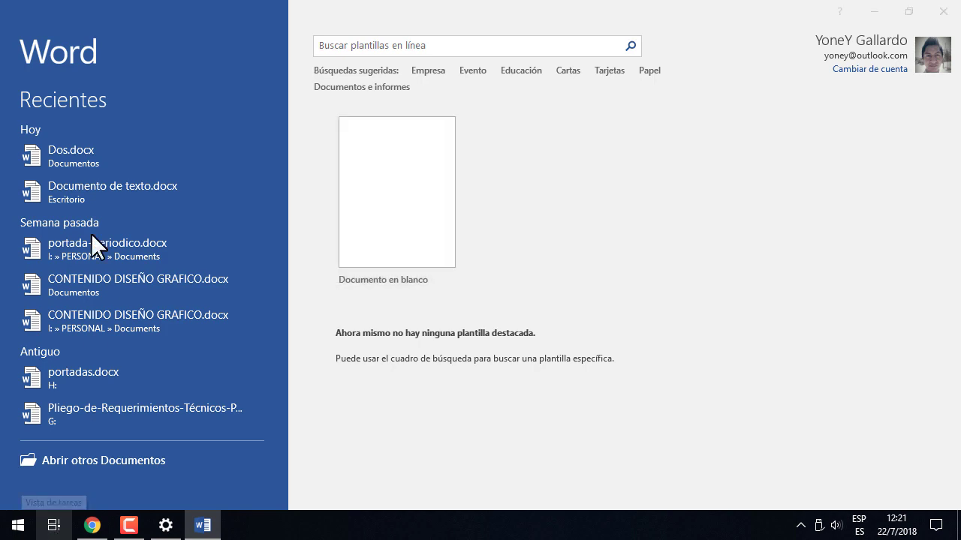
key("super+Tab")
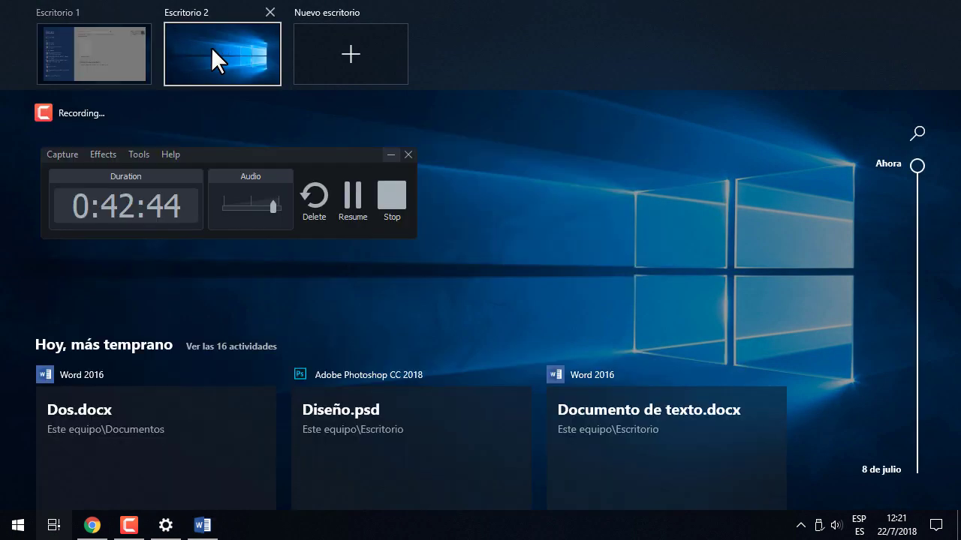
- Return to the Multitareas settings and make the taskbar show open windows from Solo el escritorio que estoy usando
left_click(211, 46)
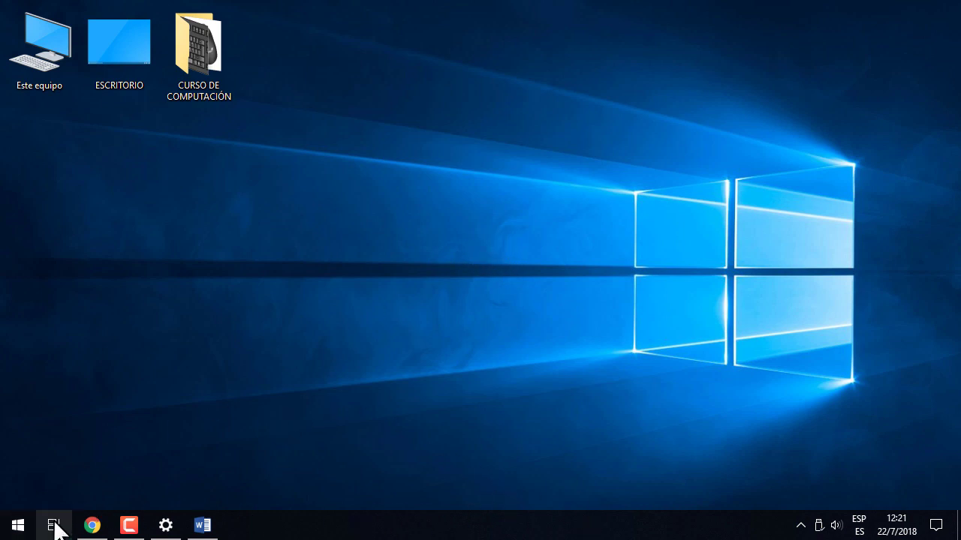
left_click(169, 527)
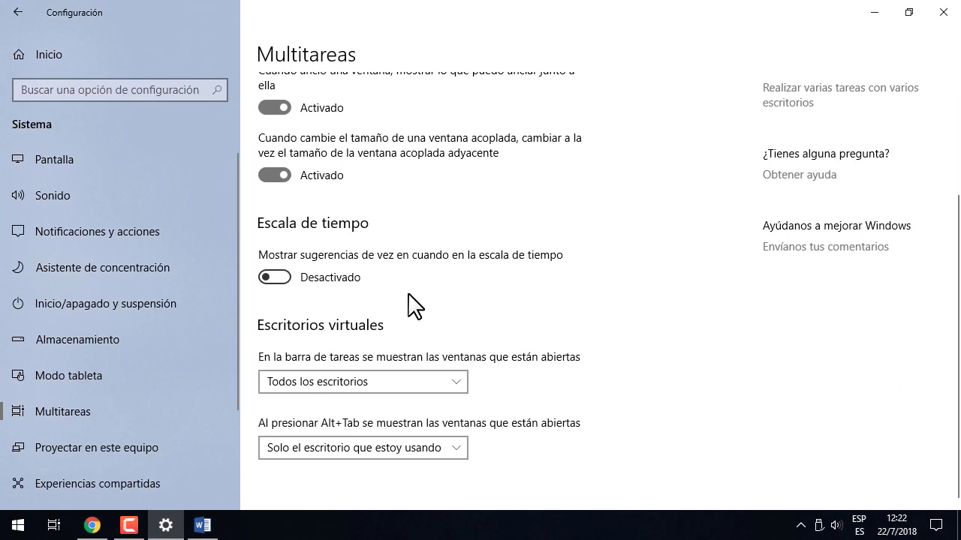
left_click(391, 382)
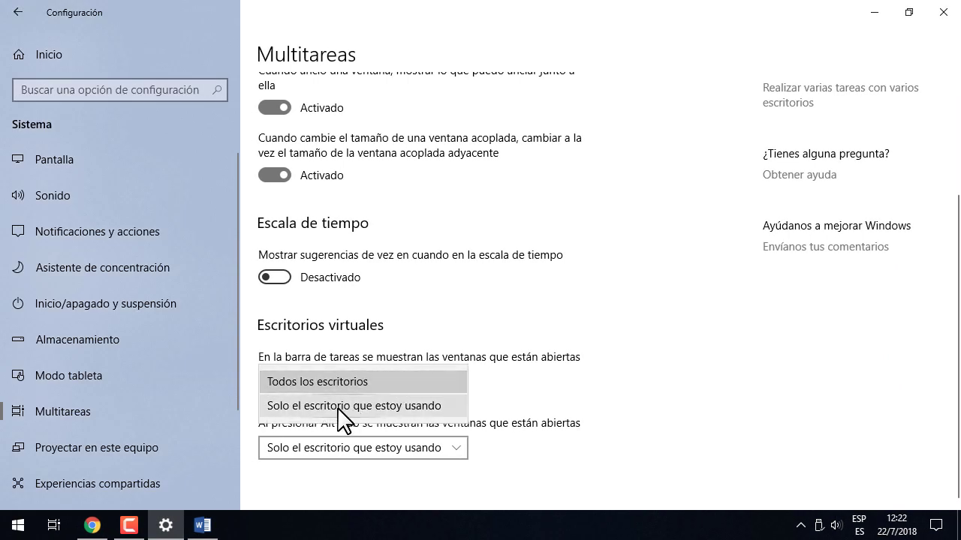
left_click(399, 407)
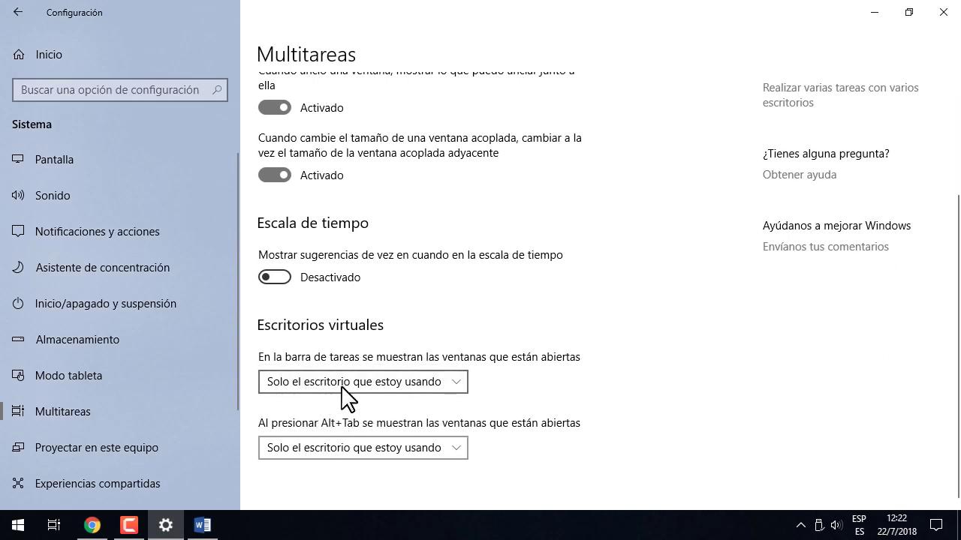
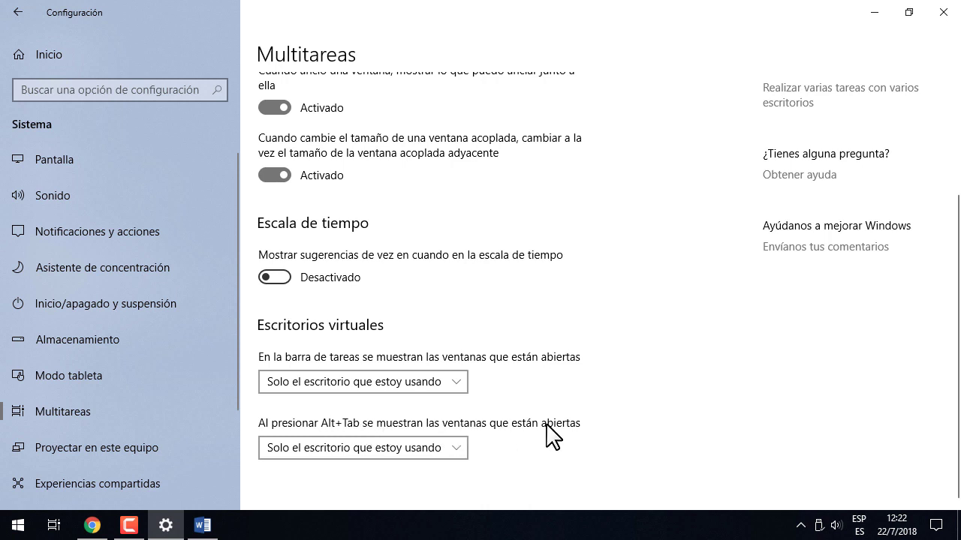
- Look at the available desktop choices for the windows shown by Alt+Tab
left_click(453, 449)
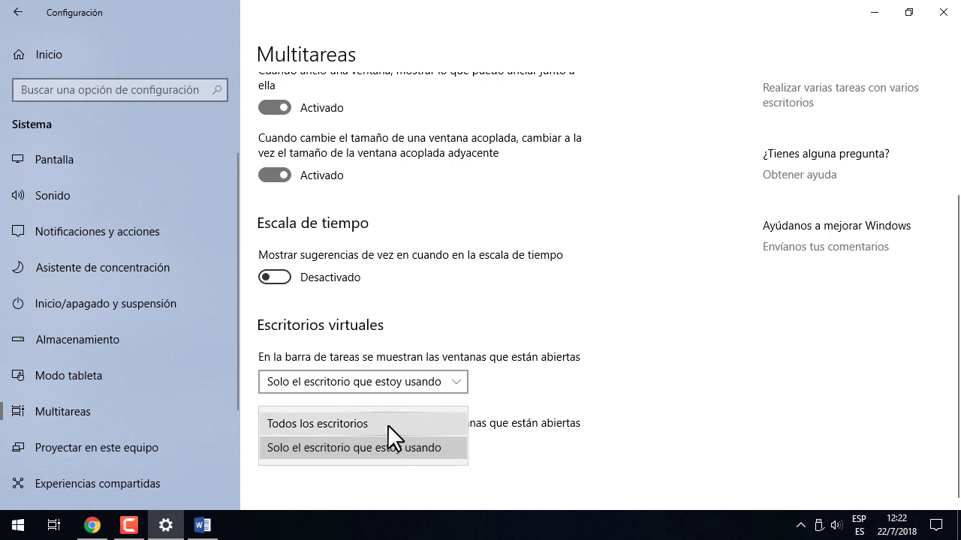
left_click(529, 460)
left_click(437, 449)
left_click(537, 452)
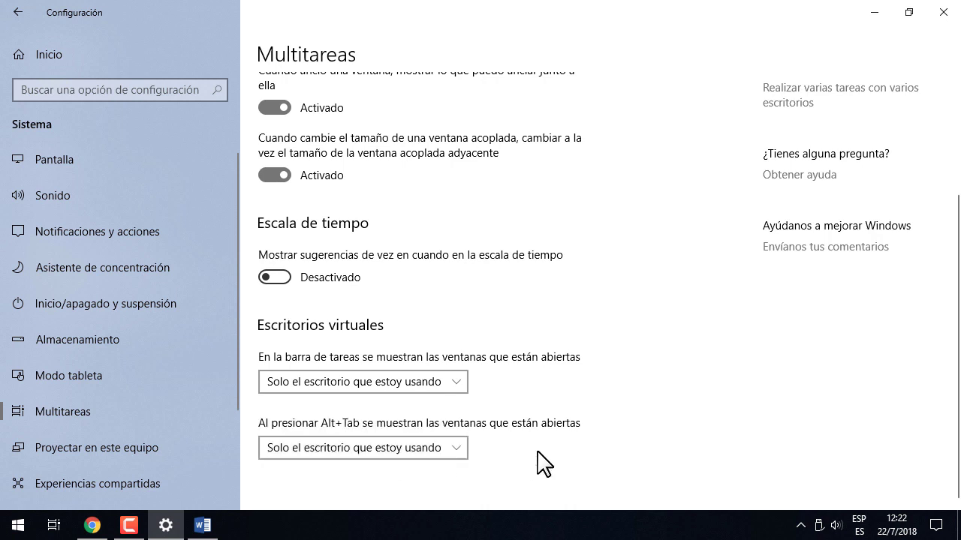
left_click(395, 450)
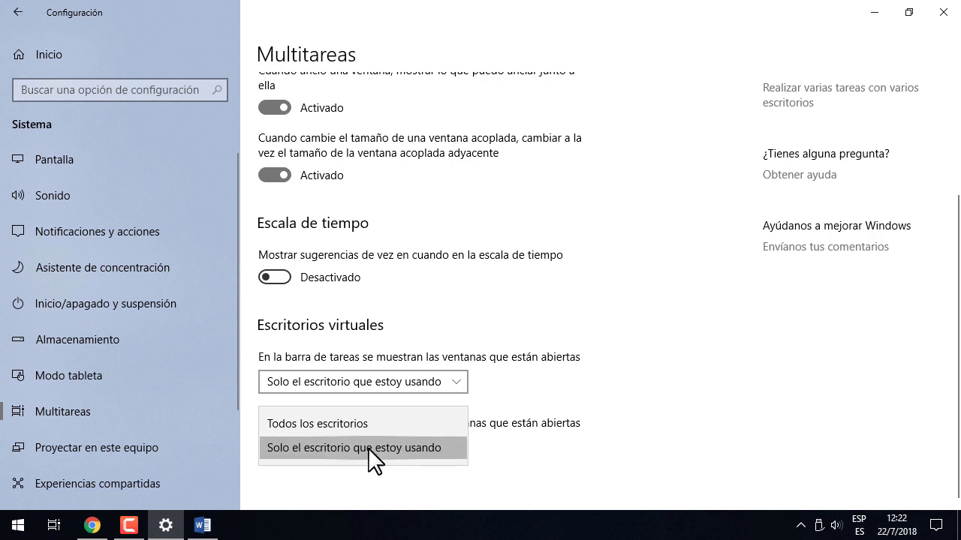
left_click(370, 526)
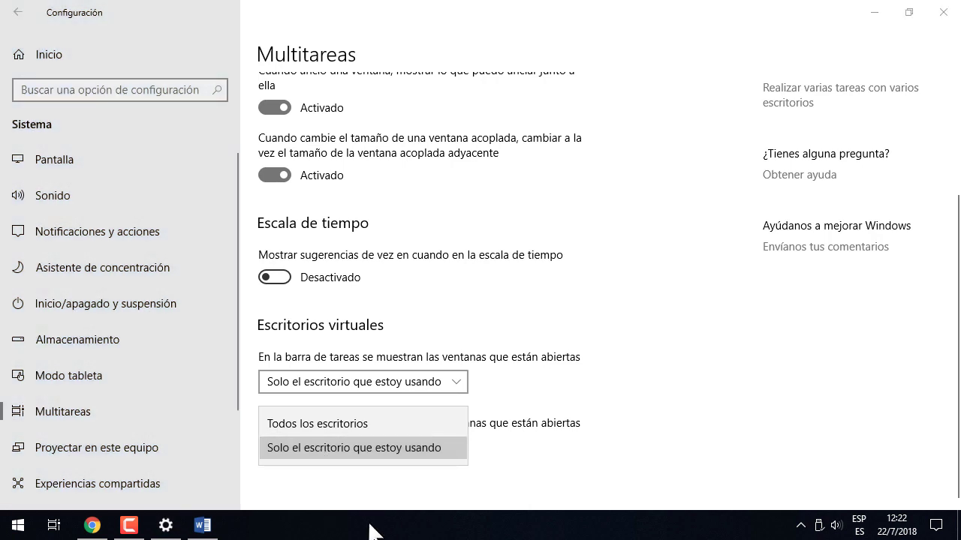
- Cycle through the current desktop's open windows in the window switcher and switch to Word
key("alt+Tab")
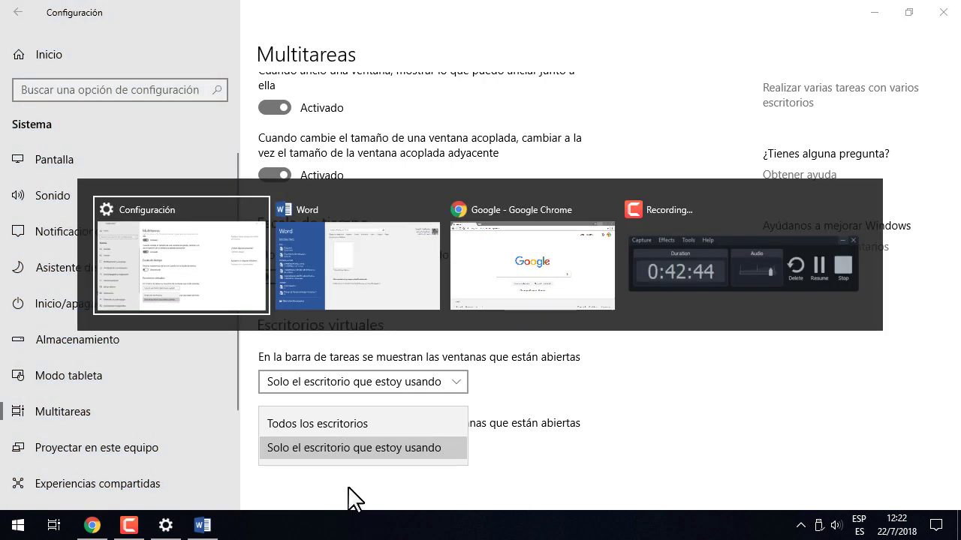
key("alt+Tab")
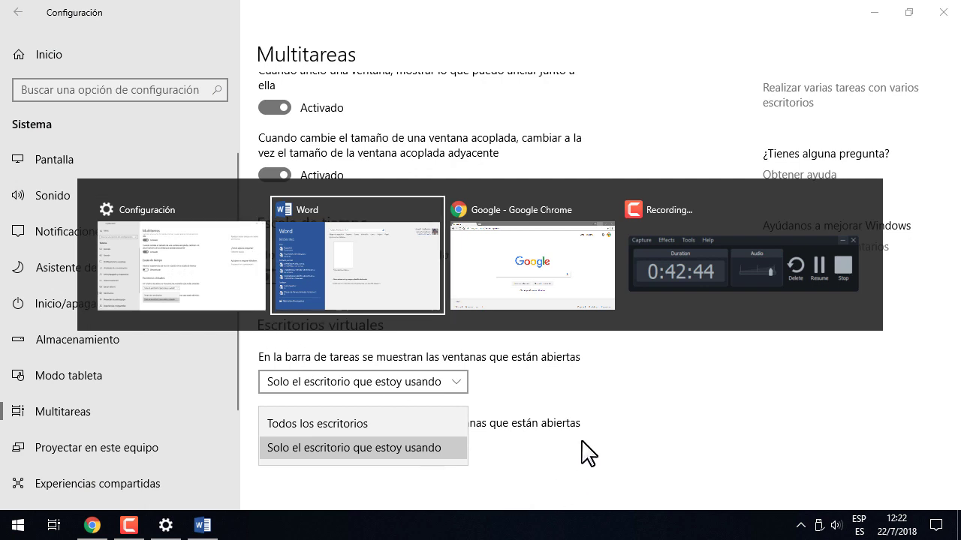
key("alt+Tab")
key("alt+Tab")
key("alt+Tab")
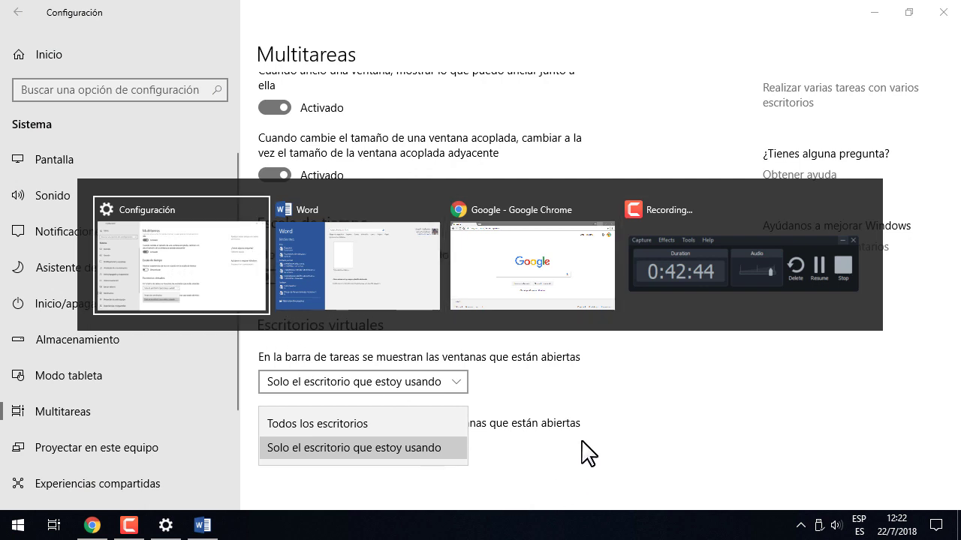
key("alt+Tab")
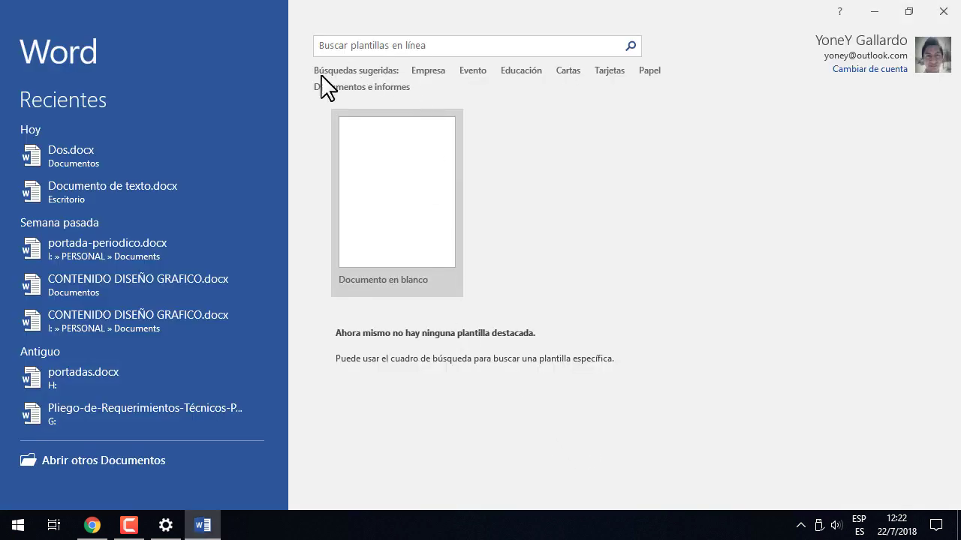
- Return to the Multitareas settings, set Alt+Tab to show windows from Todos los escritorios, and try the window switcher
left_click(167, 525)
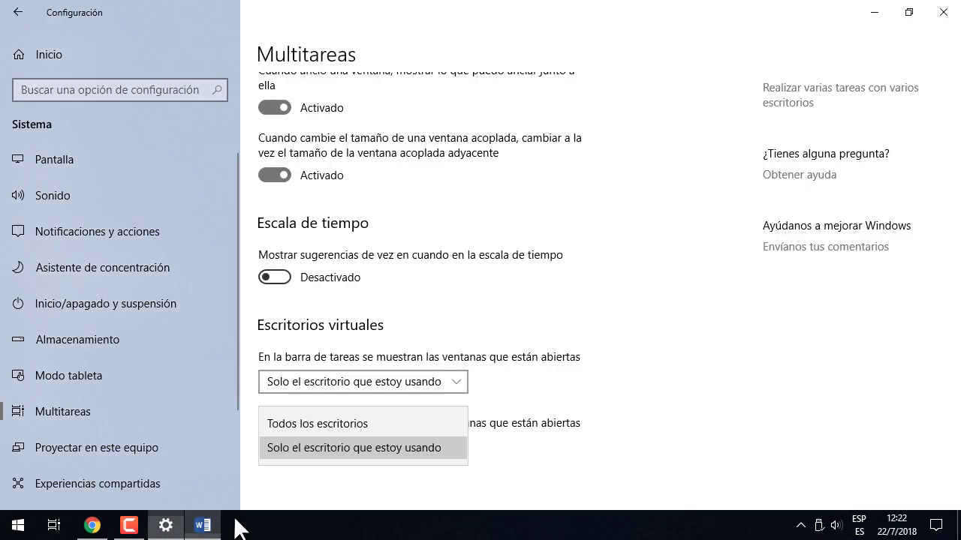
left_click(360, 424)
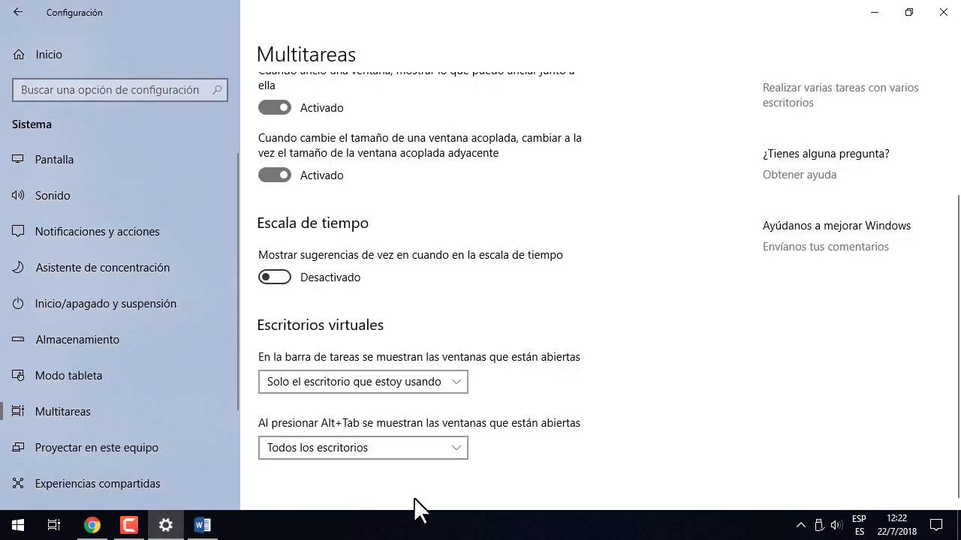
key("alt+Tab")
key("alt+Tab")
key("alt+Tab")
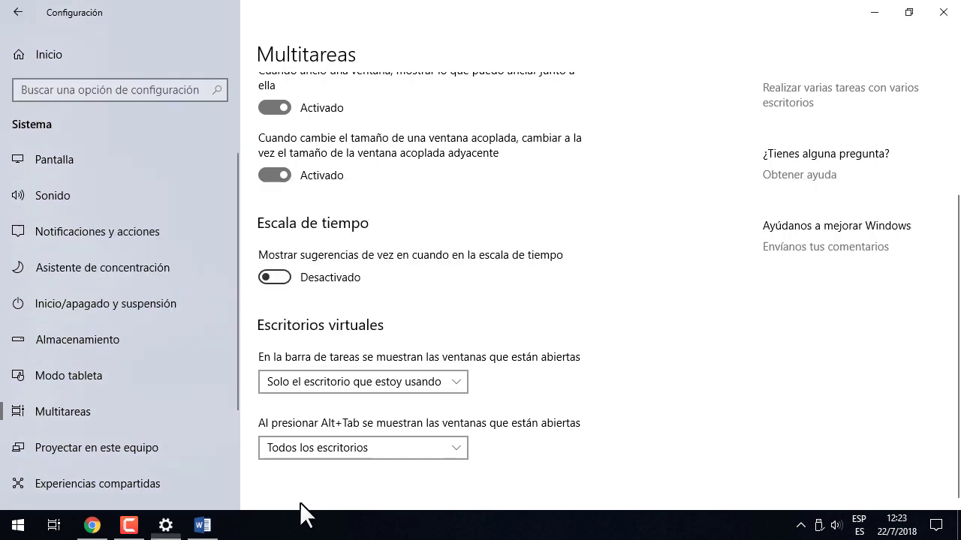
- Switch to Escritorio 2 through Task View and launch Photoshop there
left_click(53, 525)
left_click(200, 41)
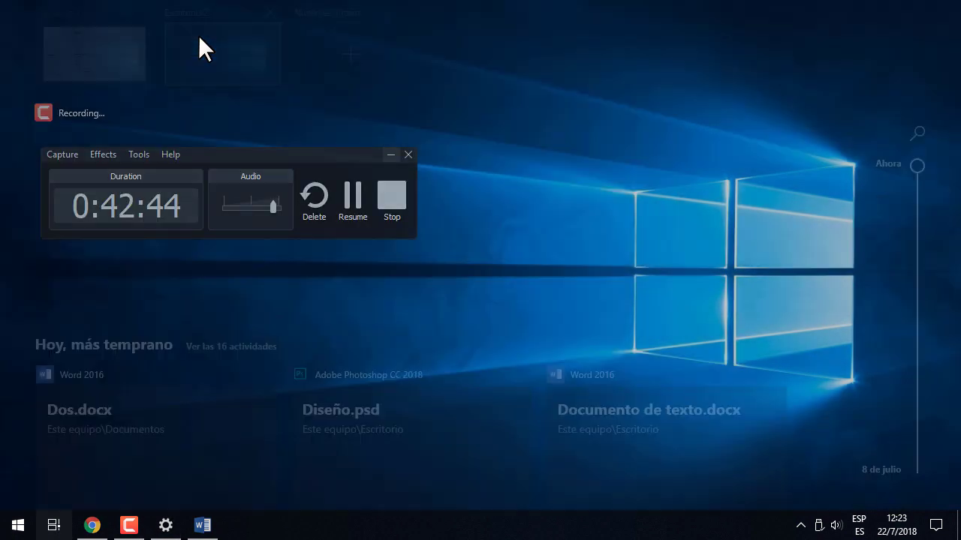
key("super")
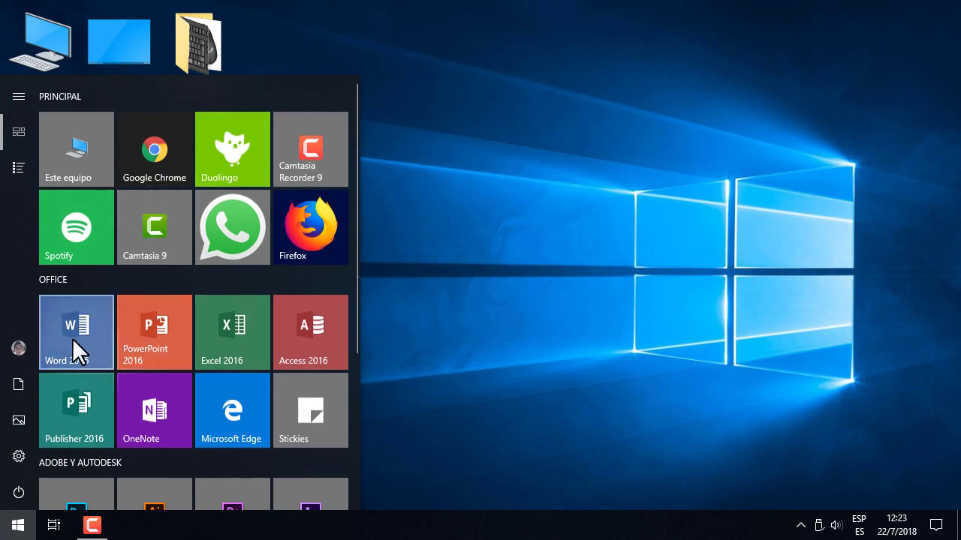
scroll(131, 397, "down", 3)
left_click(88, 368)
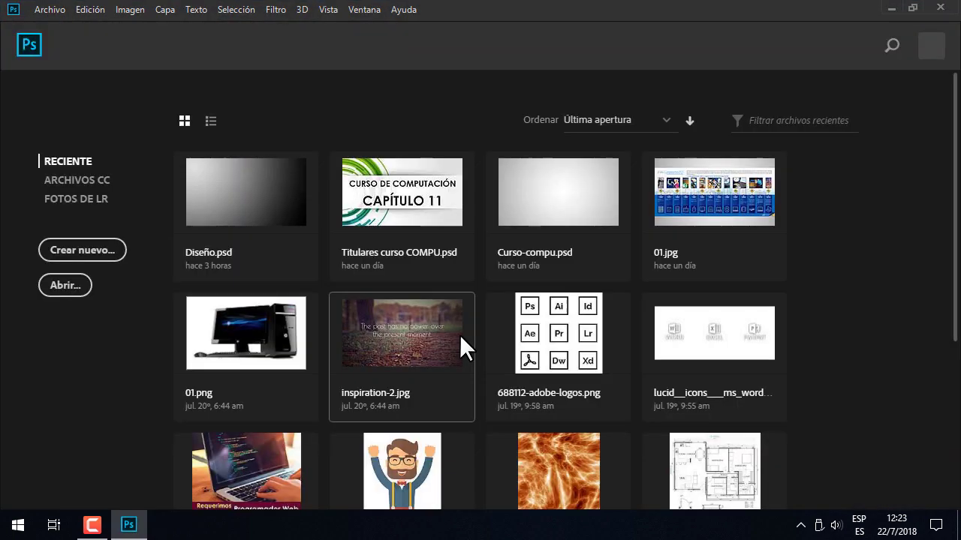
- Create a new blank 1280 × 720 px document in Photoshop and minimize its window
left_click(75, 255)
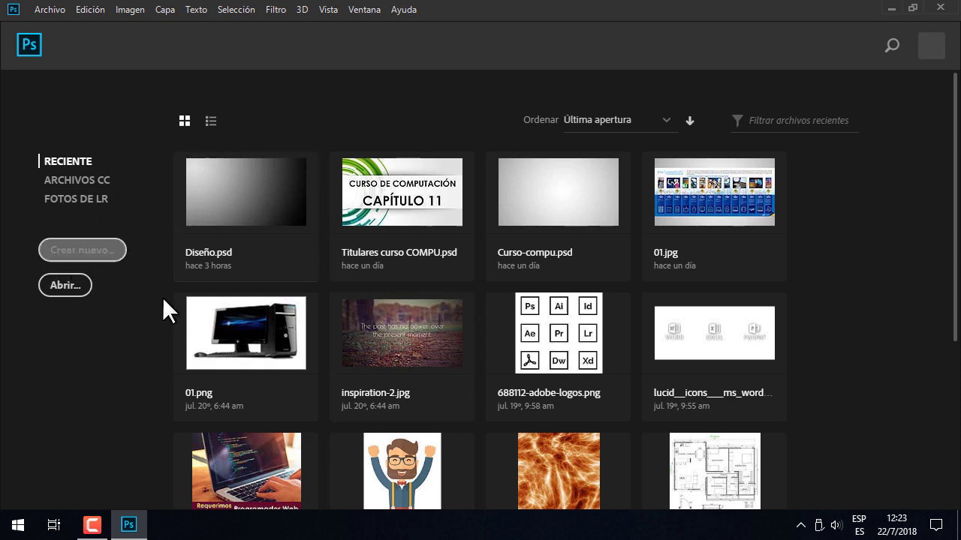
left_click(757, 459)
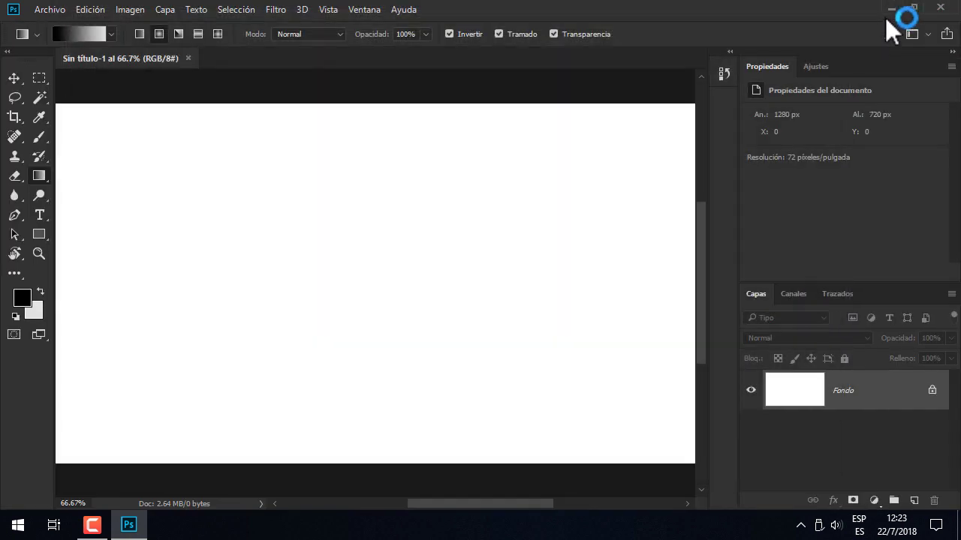
left_click(890, 9)
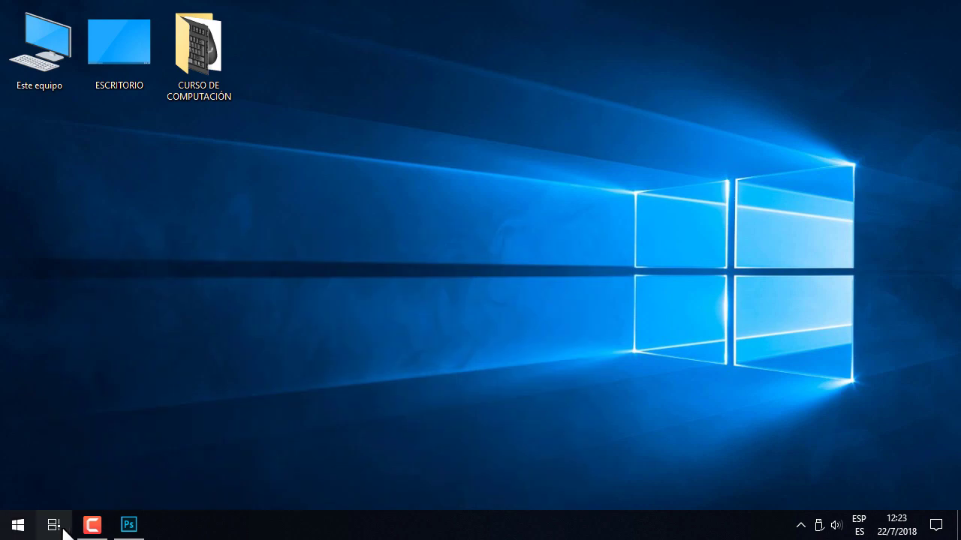
- Return to Escritorio 1, cycle through the windows of all desktops, and switch to the Photoshop document Sin título-1
left_click(53, 525)
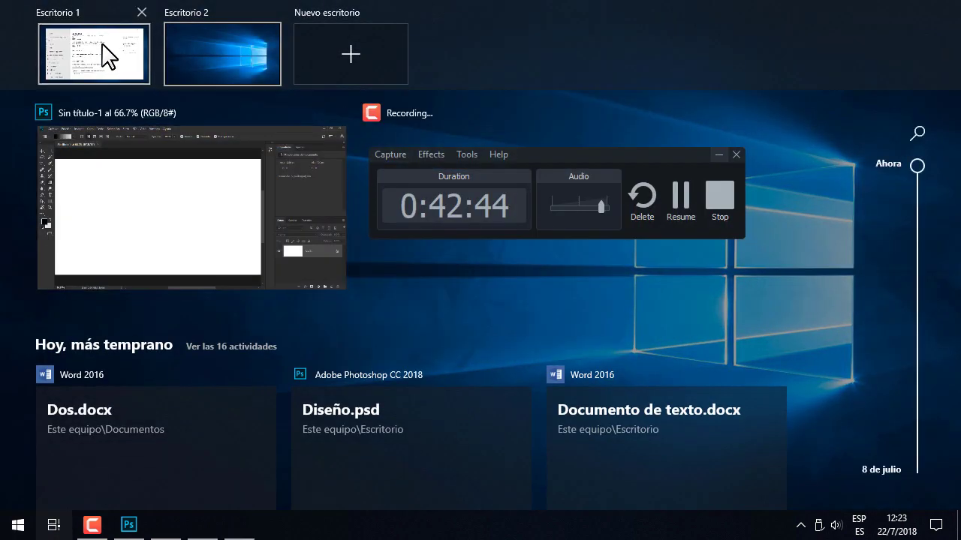
left_click(106, 54)
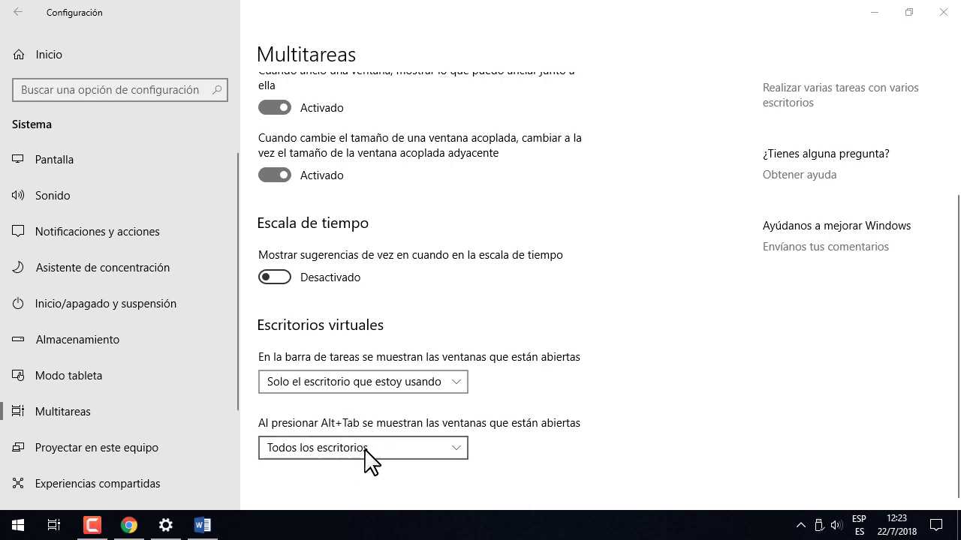
left_click(559, 450)
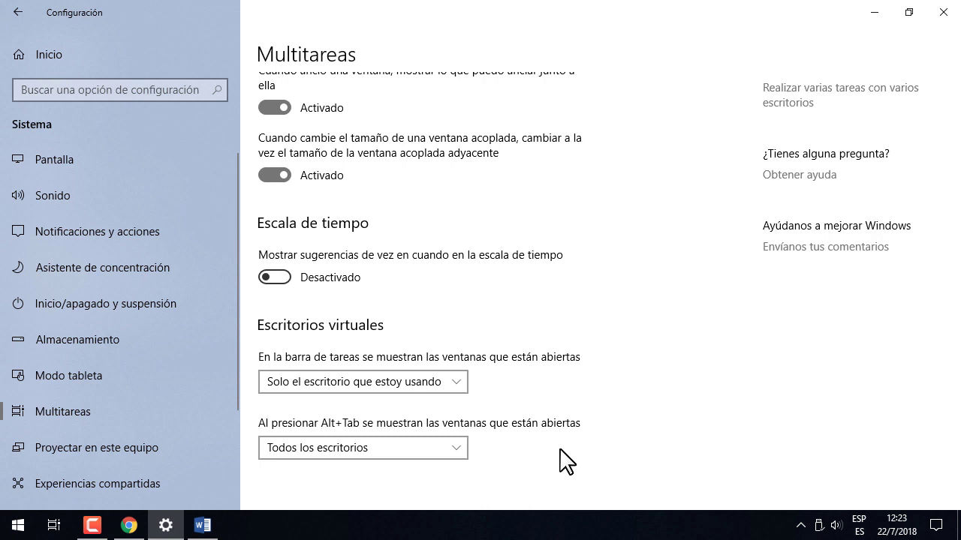
key("alt+Tab")
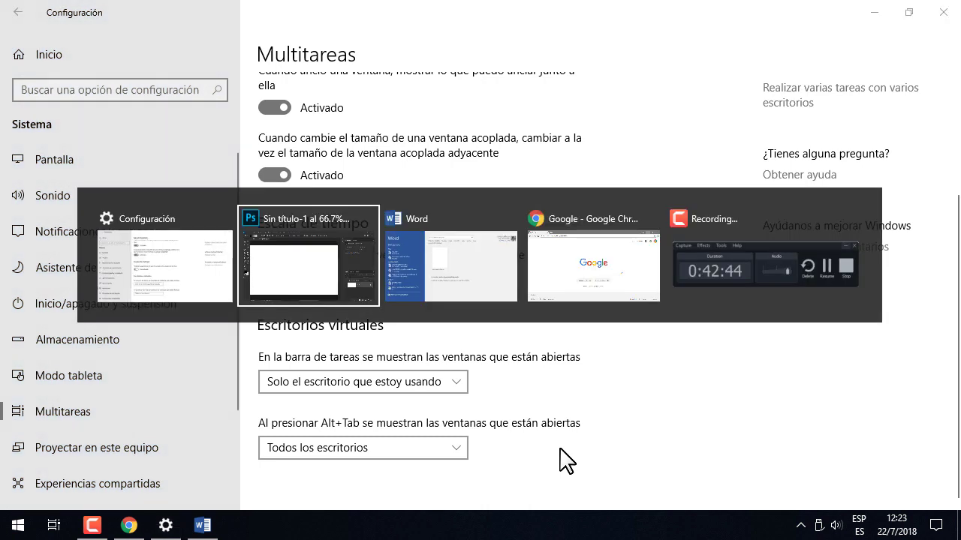
key("Tab")
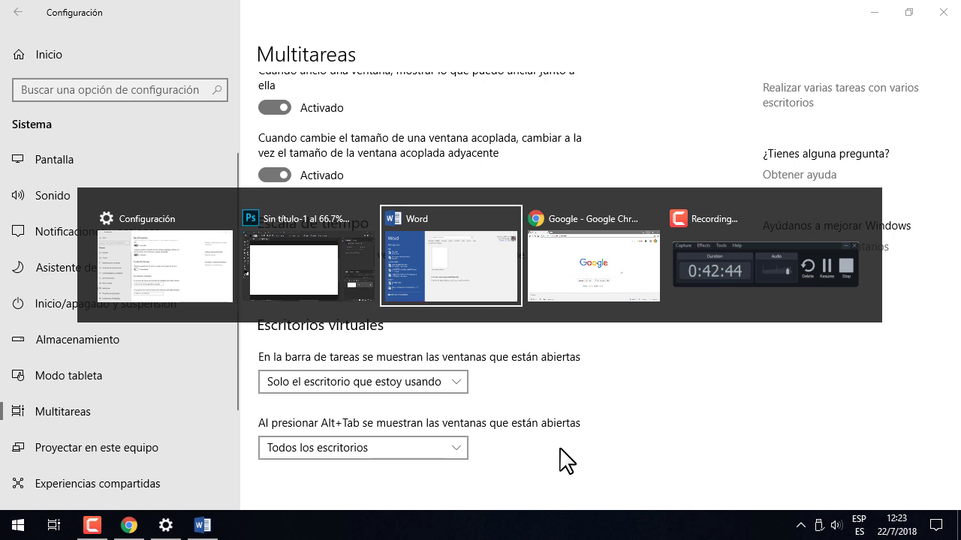
key("Tab")
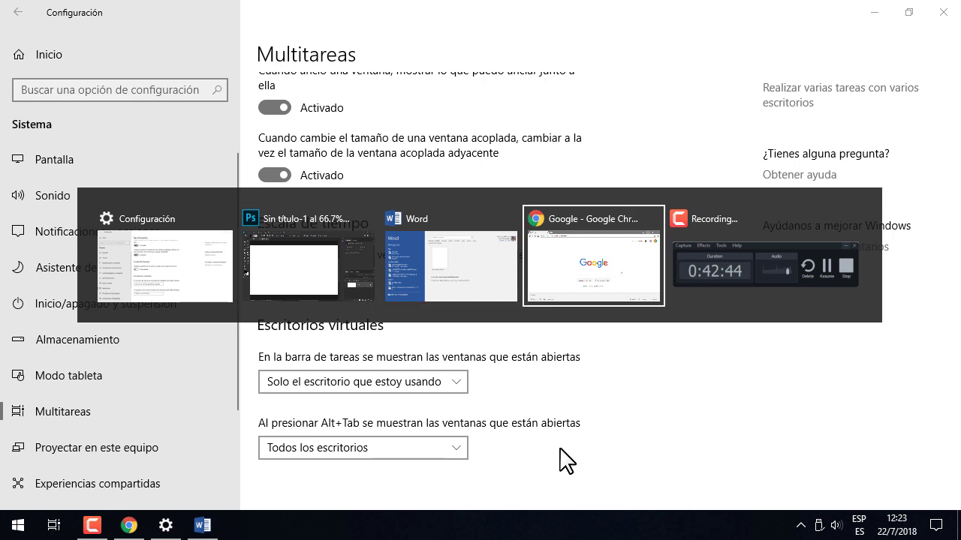
key("Tab")
key("Tab")
key("Tab")
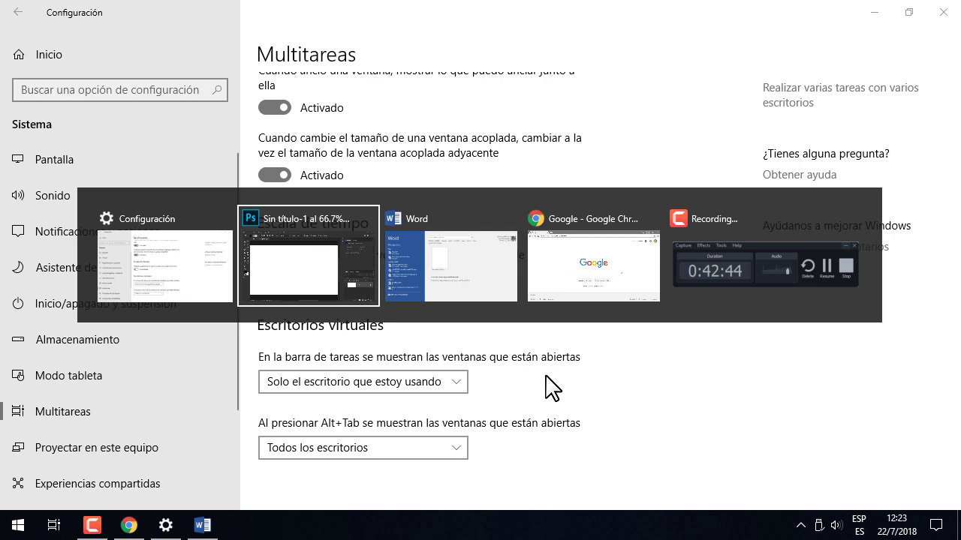
mouse_move(295, 267)
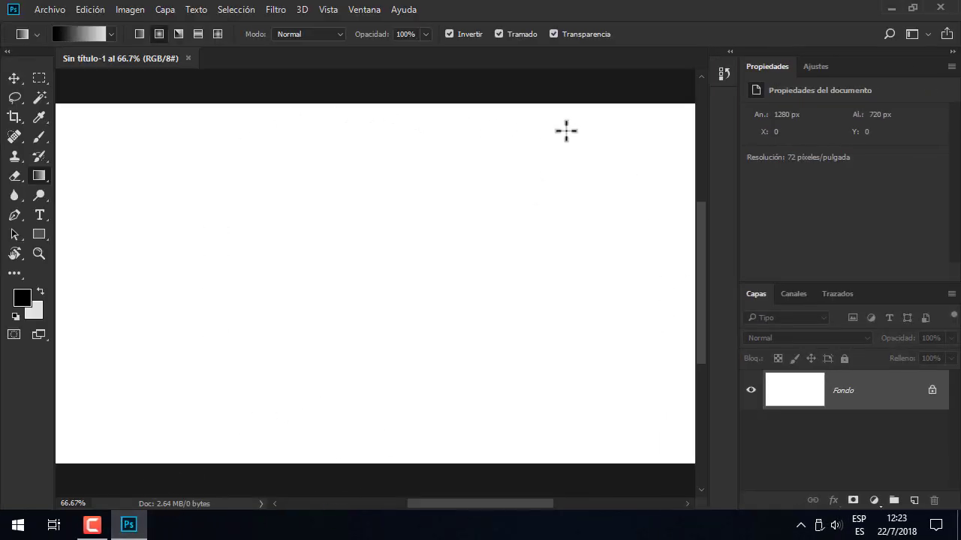
- Go back to Escritorio 1, set Alt+Tab to Solo el escritorio que estoy usando, and bring up the window switcher
left_click(53, 524)
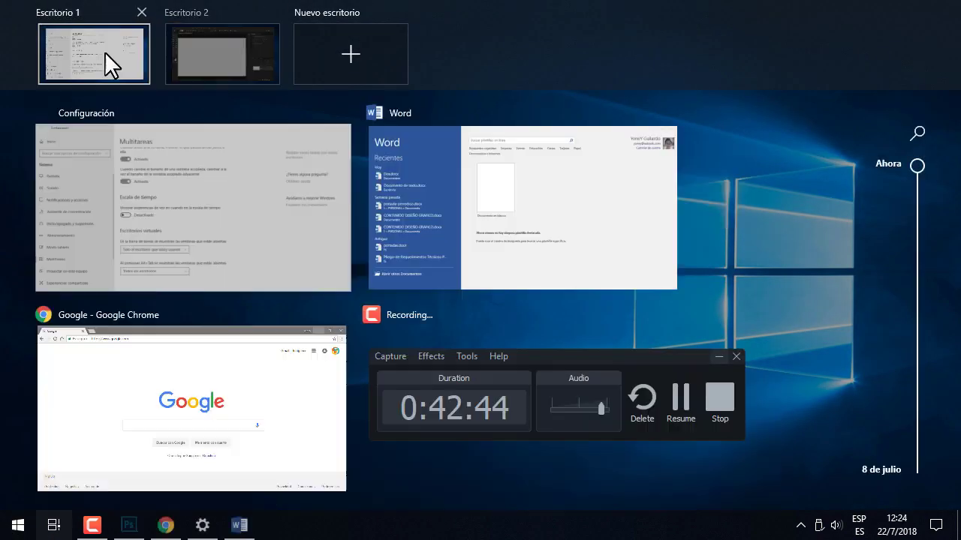
left_click(105, 52)
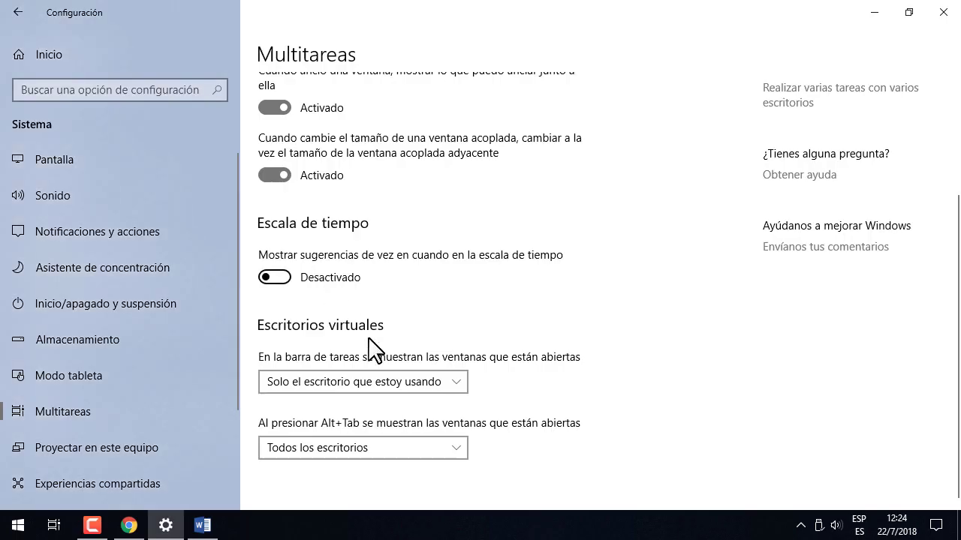
left_click(389, 447)
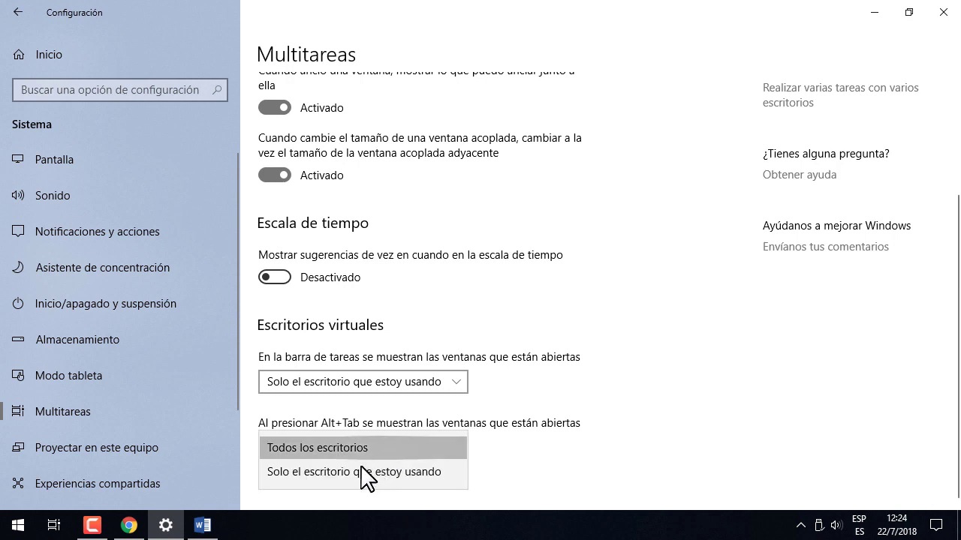
left_click(365, 473)
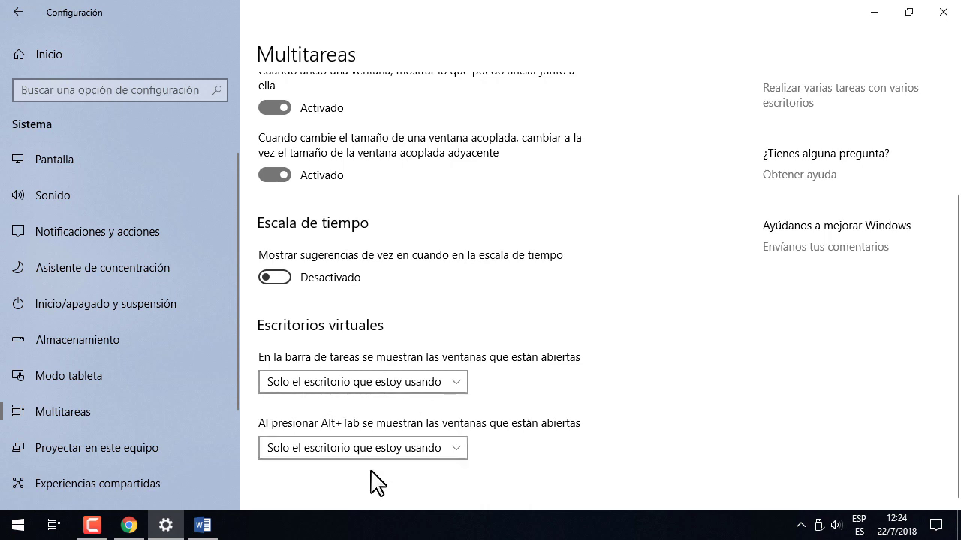
key("alt+Tab")
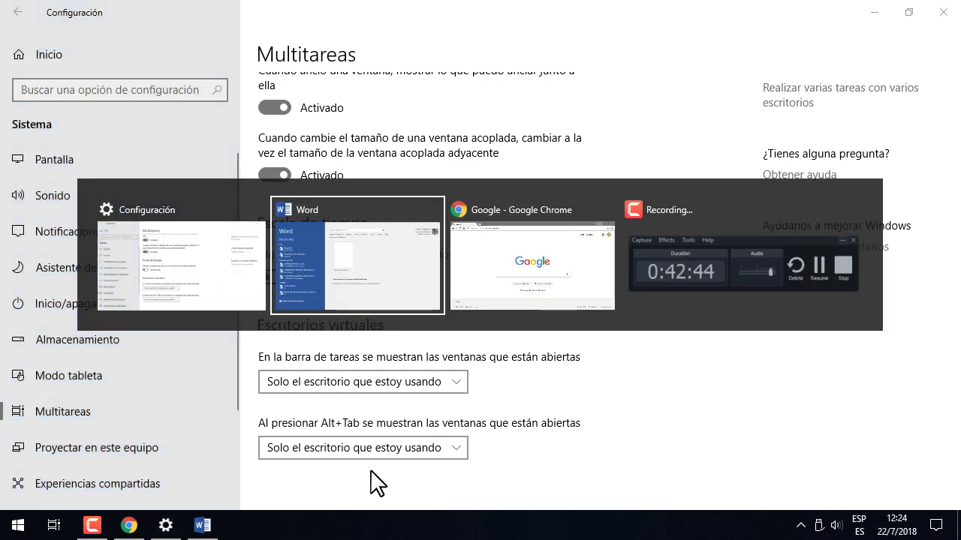
- Cycle through the open windows of the current desktop and switch to the Google Chrome window
key("Tab")
key("Tab")
key("Tab")
key("Tab")
key("Tab")
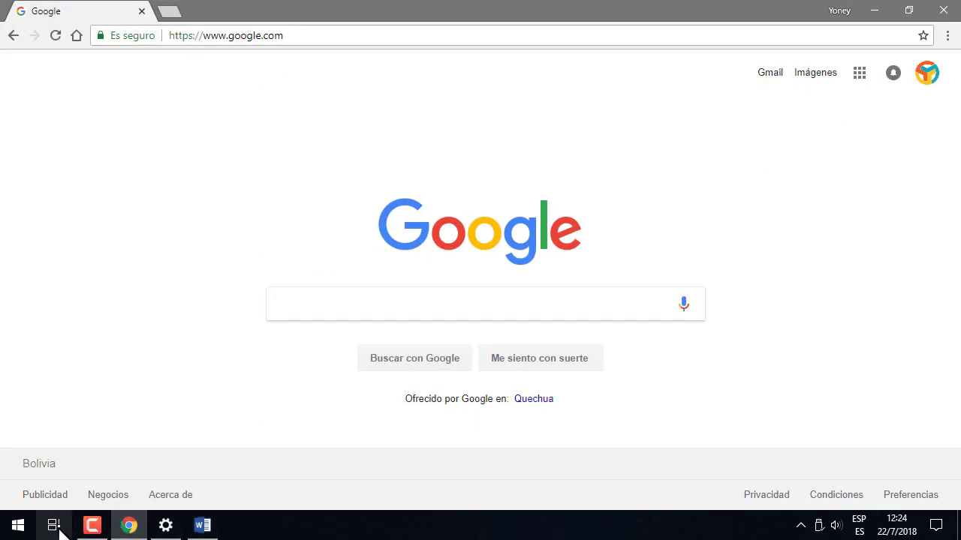
- Switch to Escritorio 2 through Task View to view its Photoshop window, and return to Escritorio 1
left_click(53, 526)
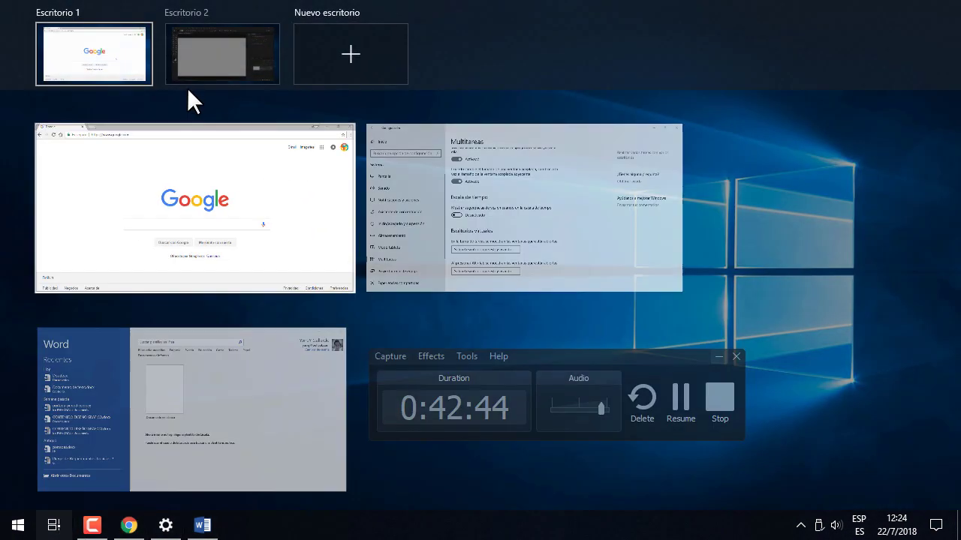
left_click(210, 50)
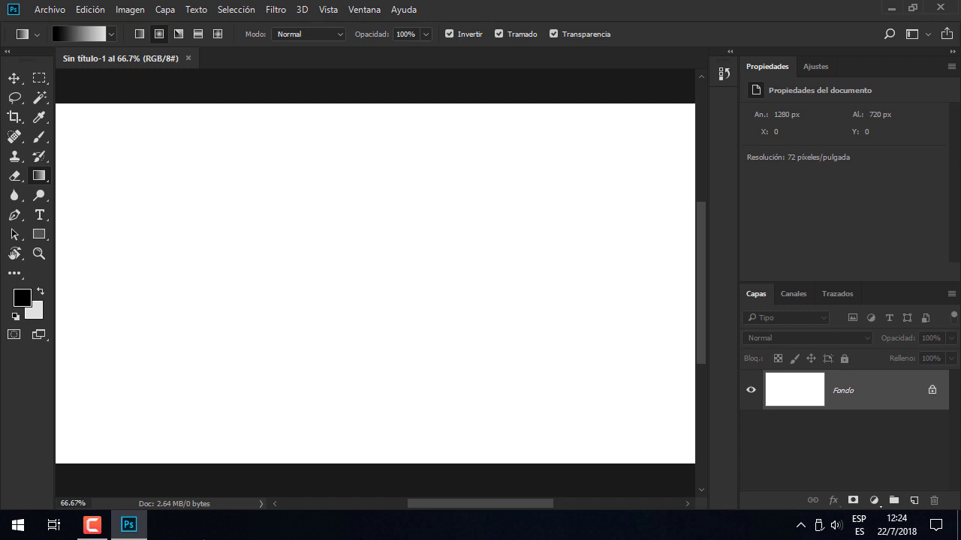
left_click(54, 525)
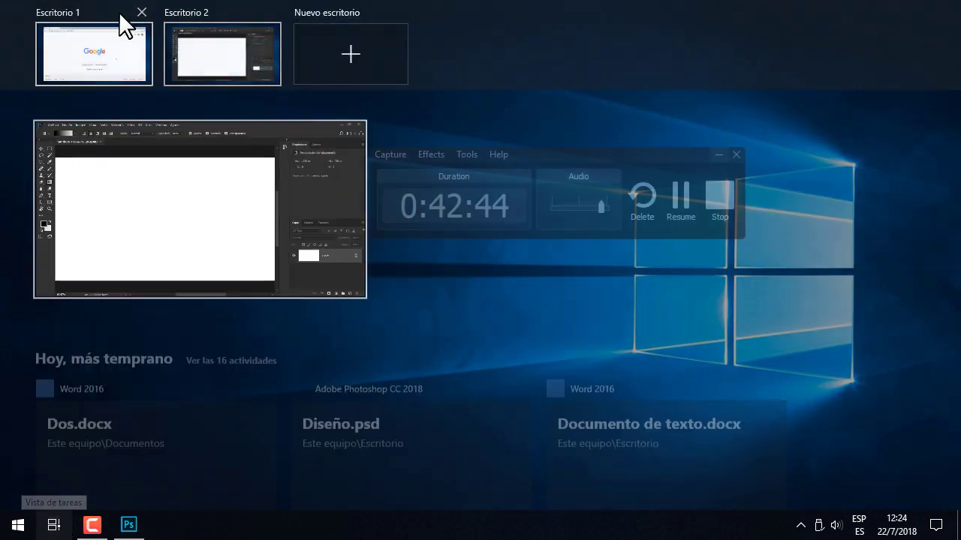
mouse_move(124, 26)
left_click(337, 304)
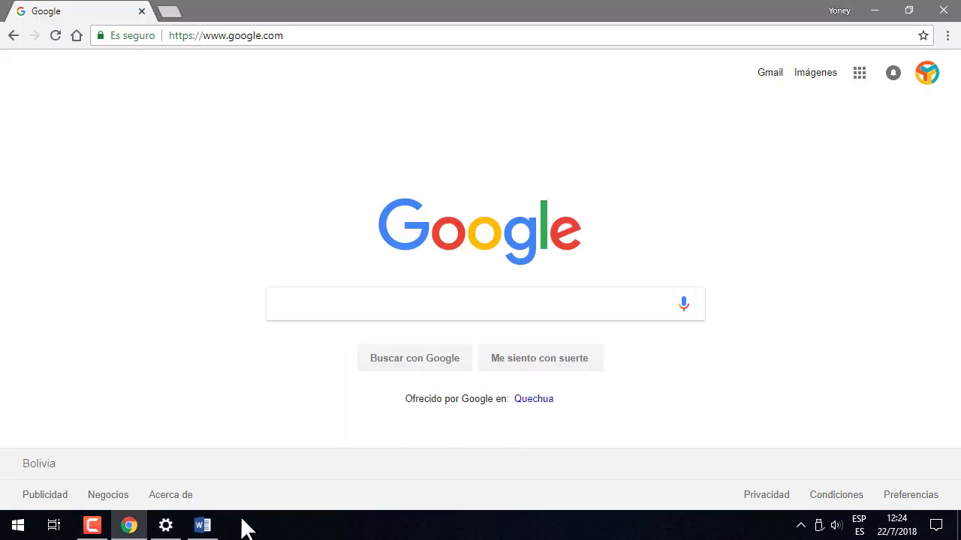
- Bring back the Configuración window and review the Proyectar en este equipo settings page
left_click(171, 524)
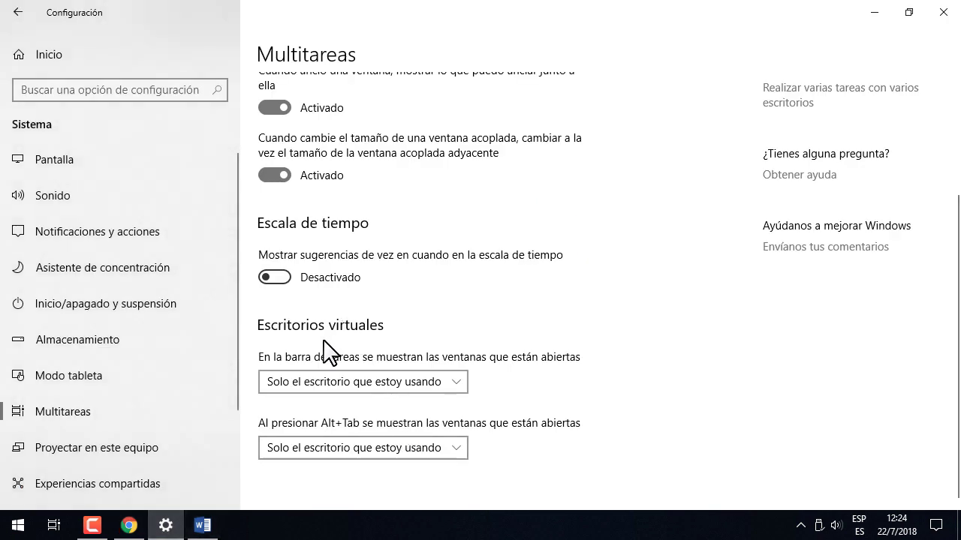
scroll(185, 411, "down", 3)
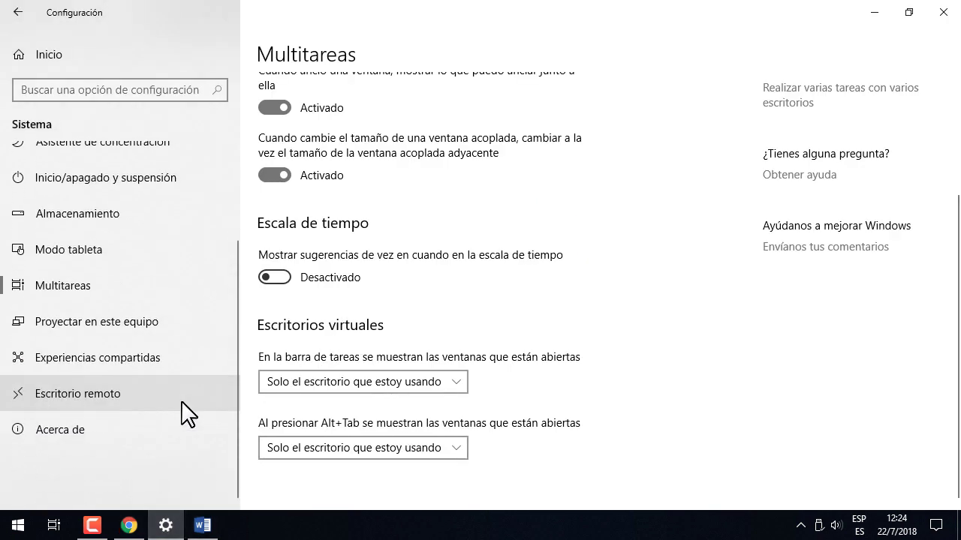
left_click(105, 336)
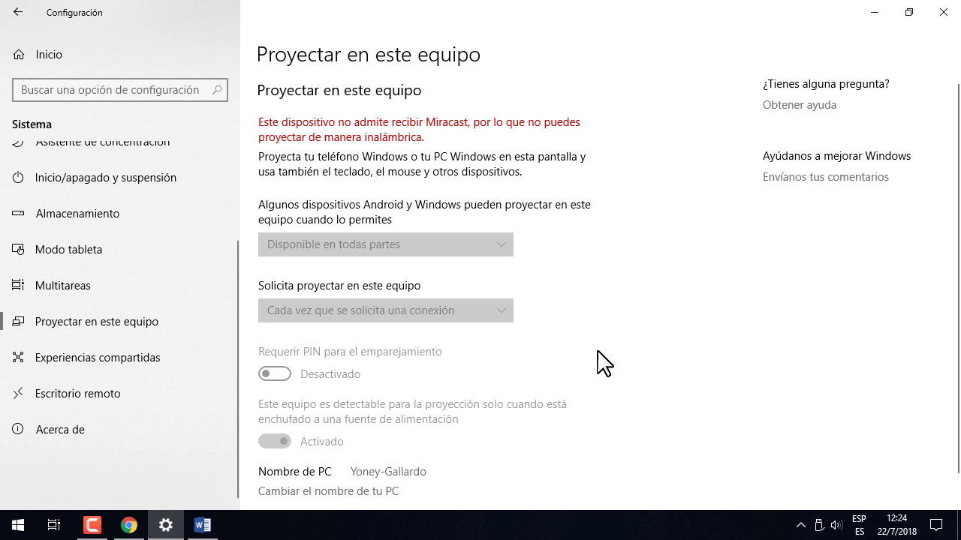
scroll(604, 364, "down", 1)
scroll(604, 364, "up", 1)
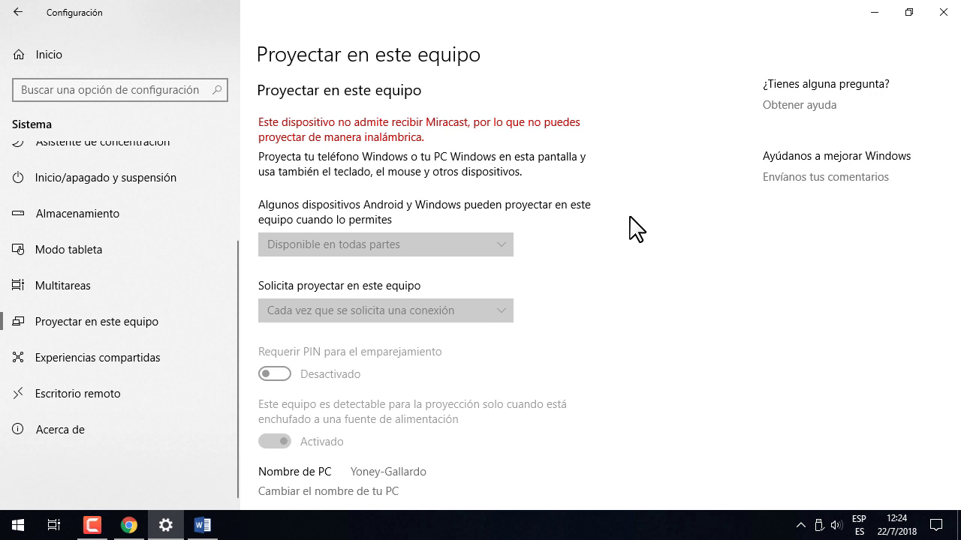
- Check the current network connection from the hidden notification-area icons and close the network list
left_click(803, 527)
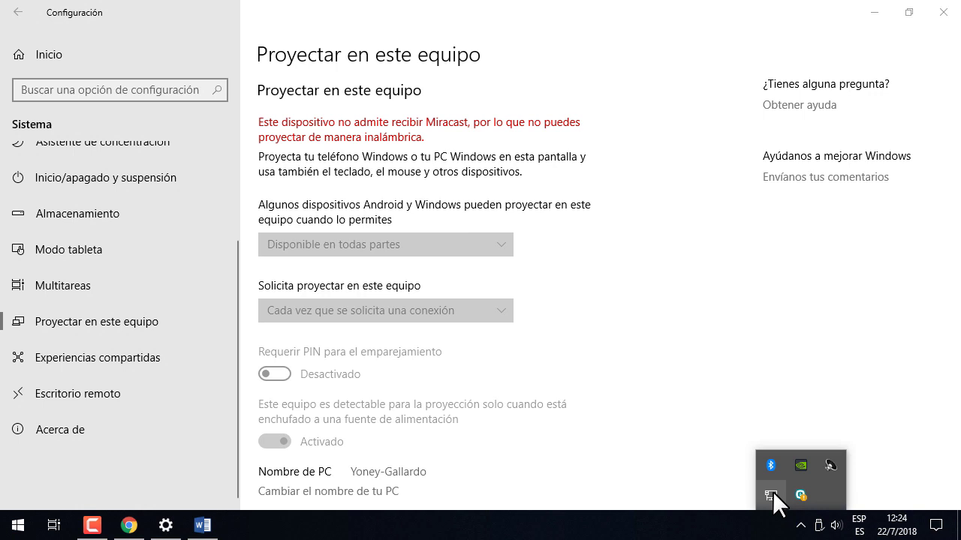
left_click(771, 495)
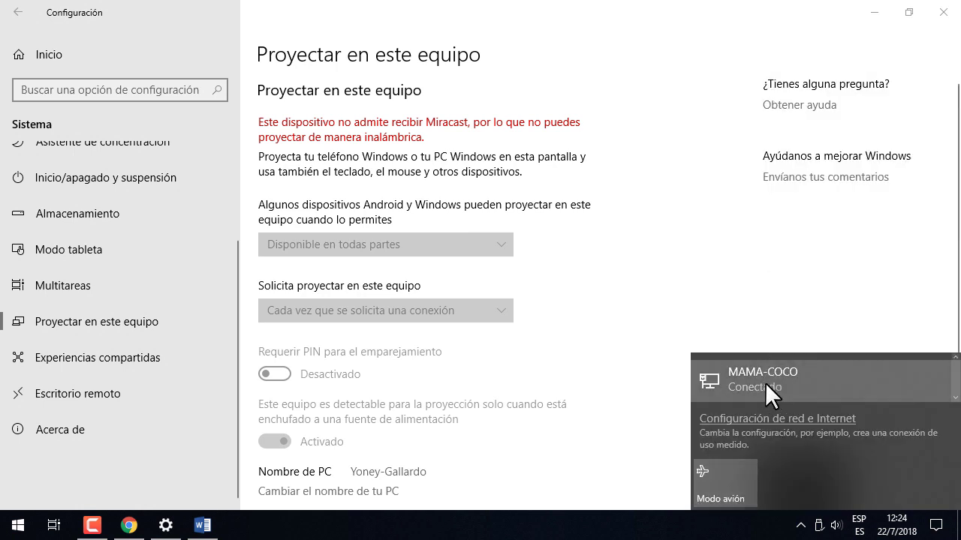
left_click(618, 356)
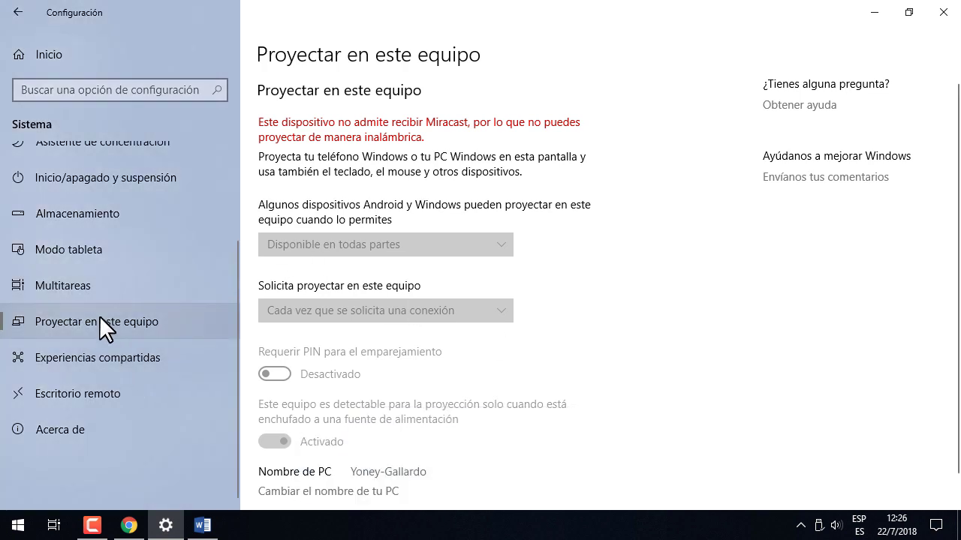
- Reload the Proyectar en este equipo page and set projection availability for Android and Windows devices to Disponible en todas partes
left_click(65, 290)
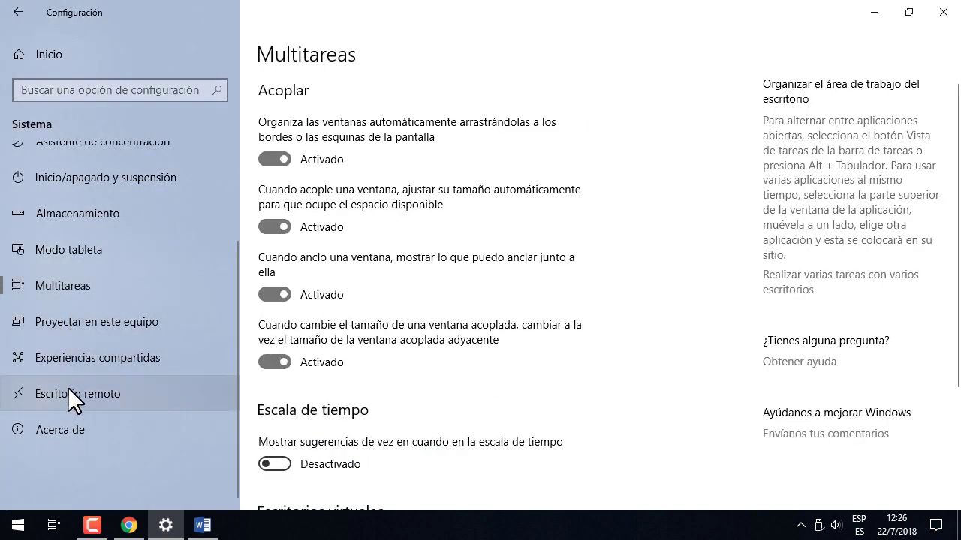
left_click(86, 320)
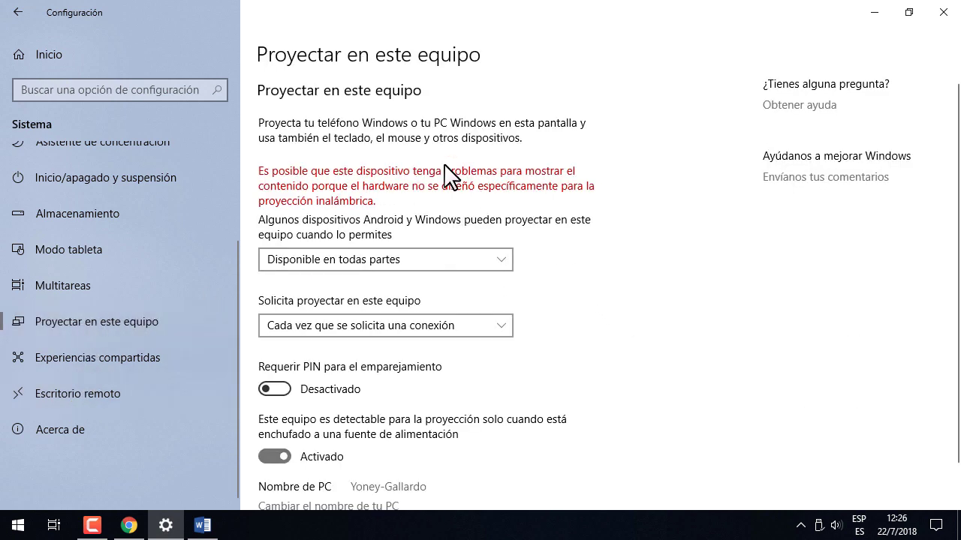
left_click(478, 272)
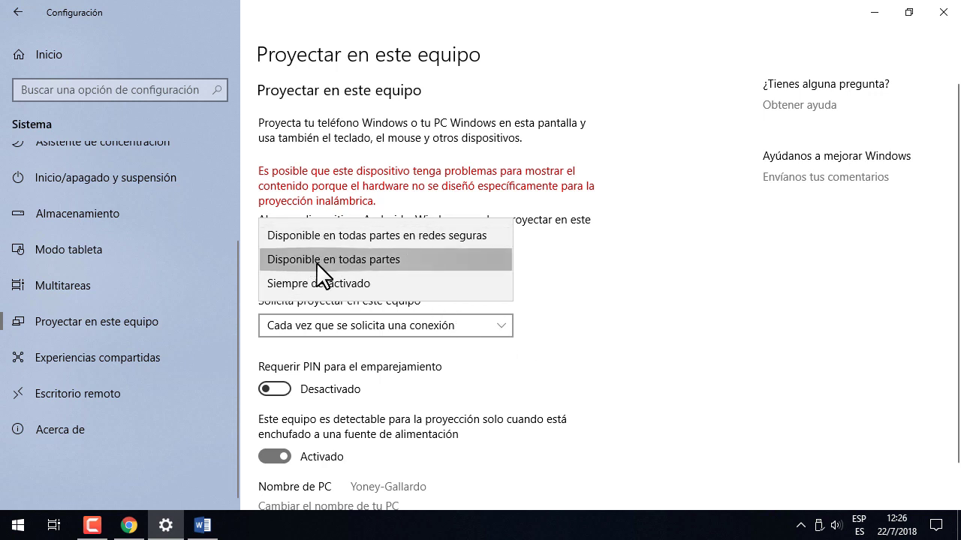
left_click(379, 259)
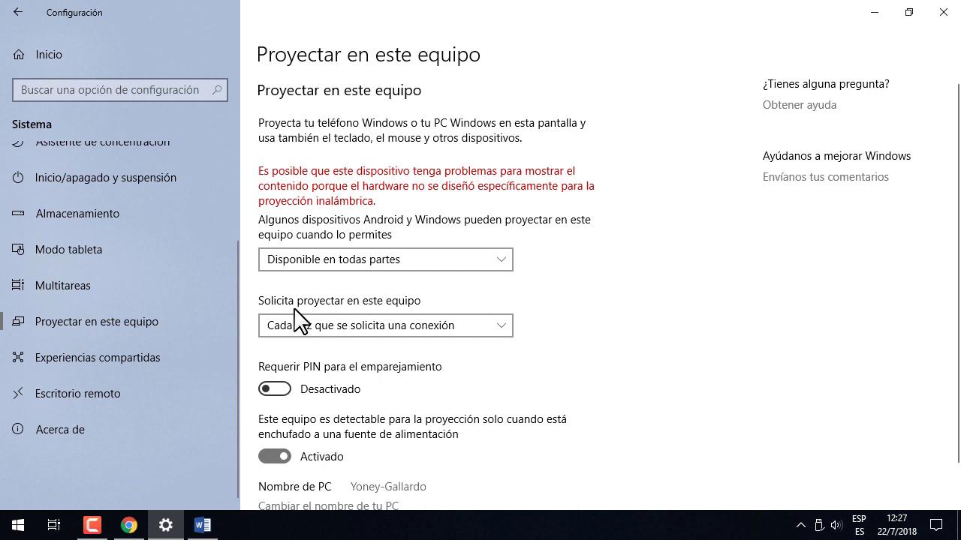
- Keep projection requests at Cada vez que se solicita una conexión and accept the phone's request to project to this computer
scroll(643, 393, "down", 1)
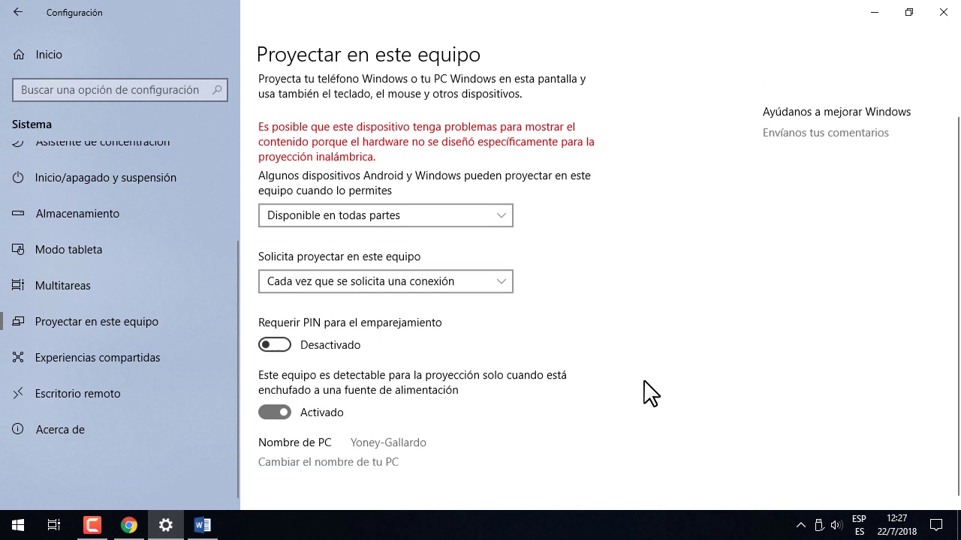
left_click(420, 291)
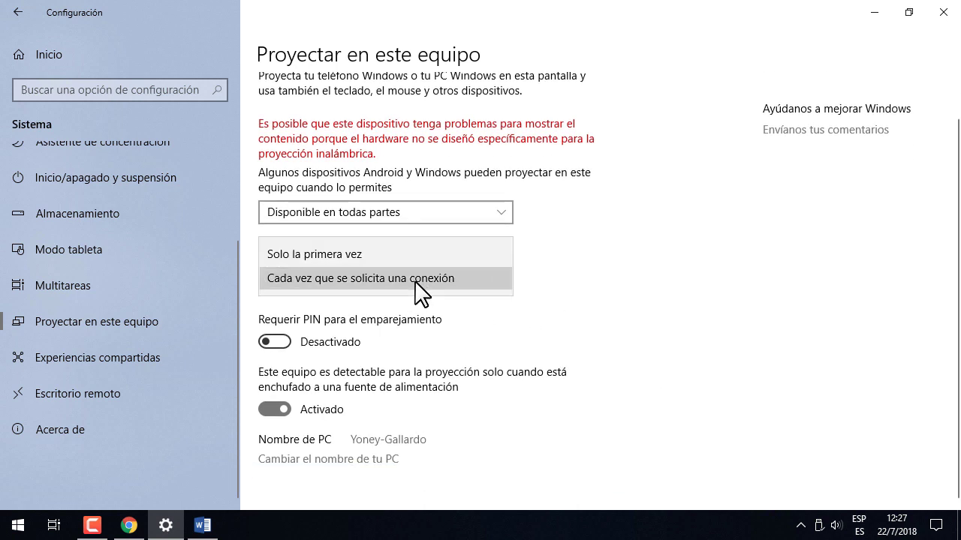
left_click(630, 345)
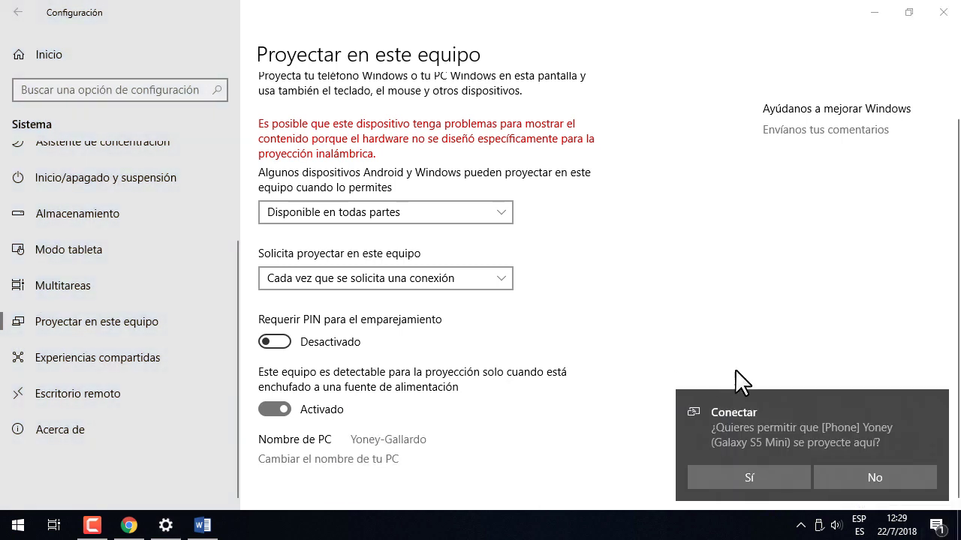
left_click(754, 479)
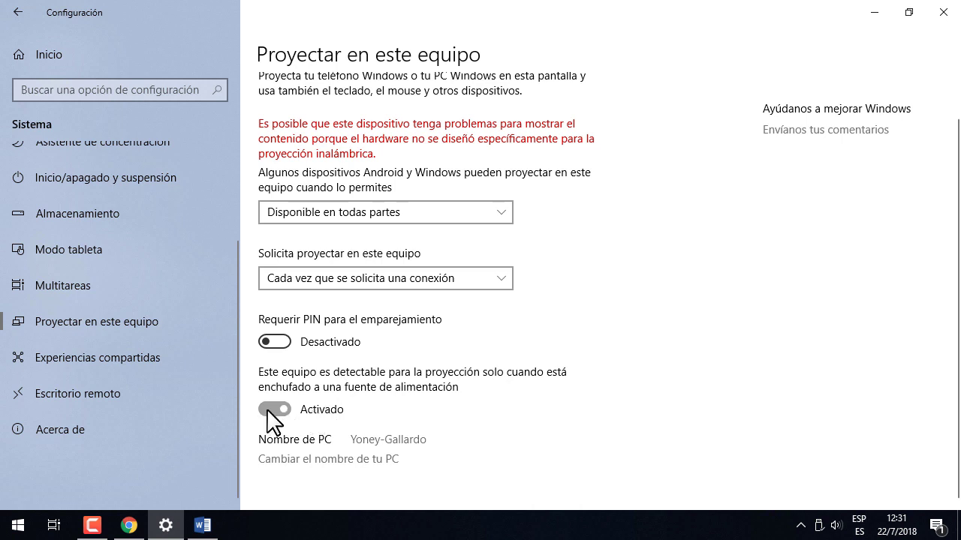
- Try Disponible en todas partes en redes seguras for projection availability, and set it to Siempre desactivado
left_click(394, 210)
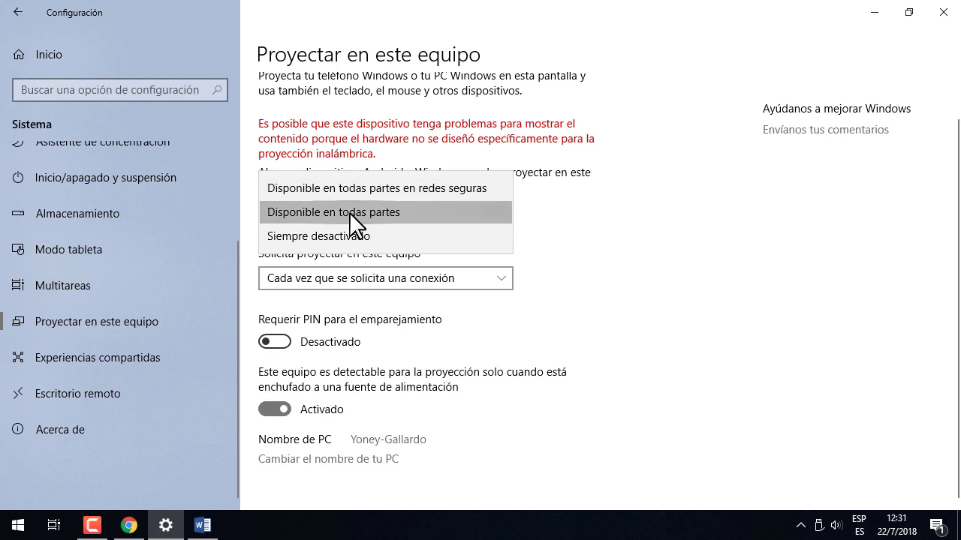
left_click(379, 187)
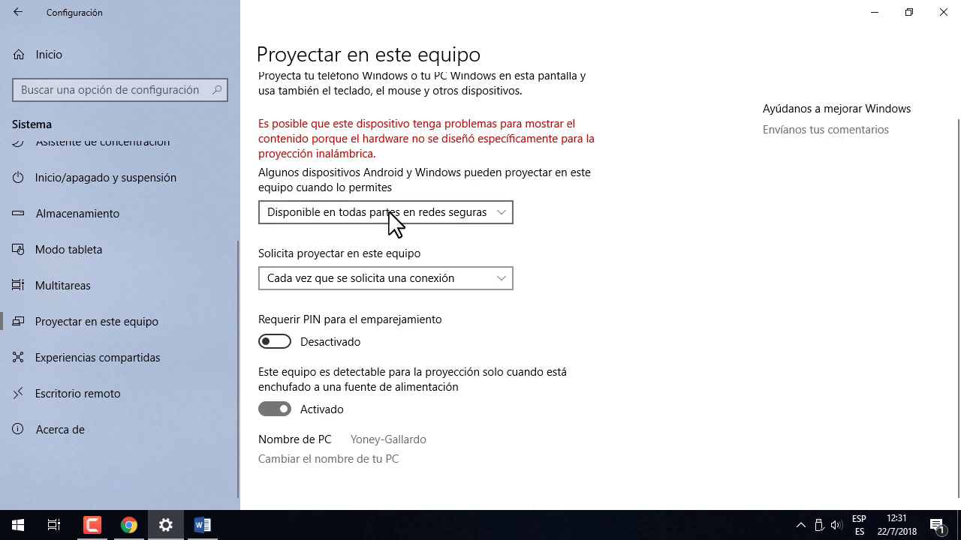
left_click(391, 218)
left_click(308, 260)
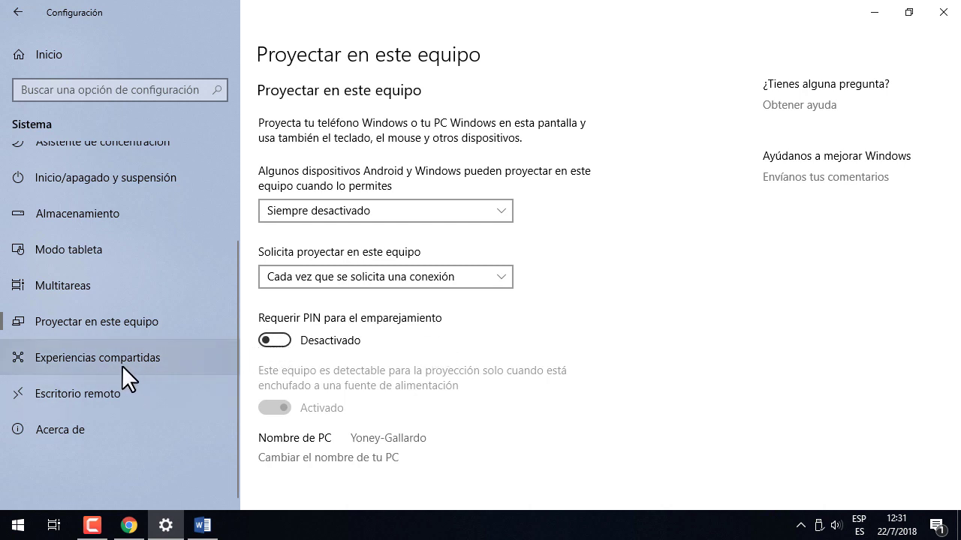
- Review the Experiencias compartidas page, including accounts, nearby sharing and sharing between devices
left_click(91, 351)
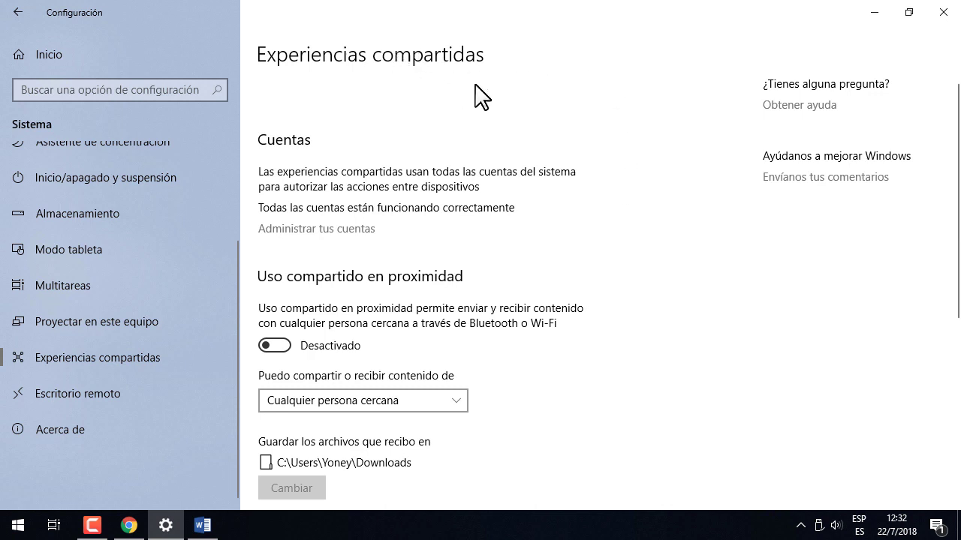
scroll(620, 409, "down", 3)
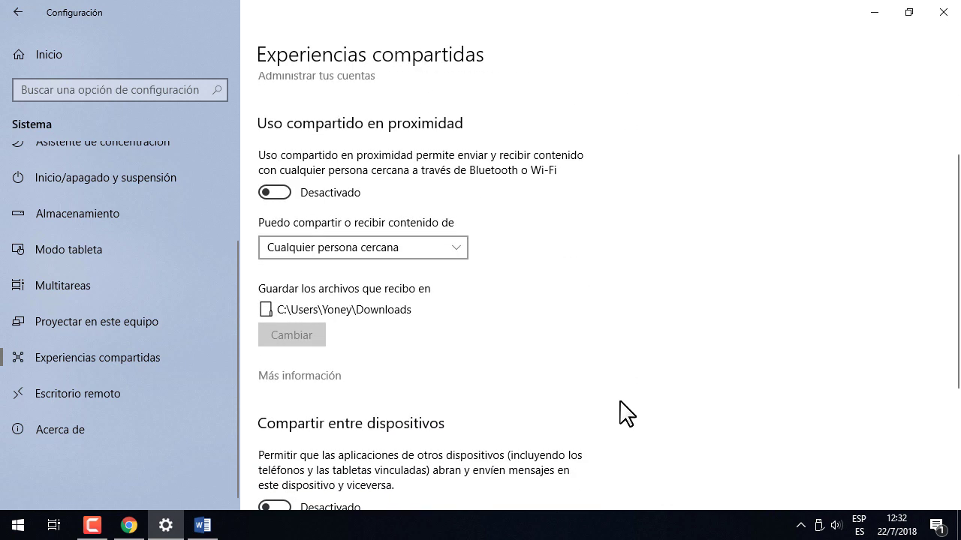
scroll(621, 404, "down", 5)
scroll(621, 404, "up", 8)
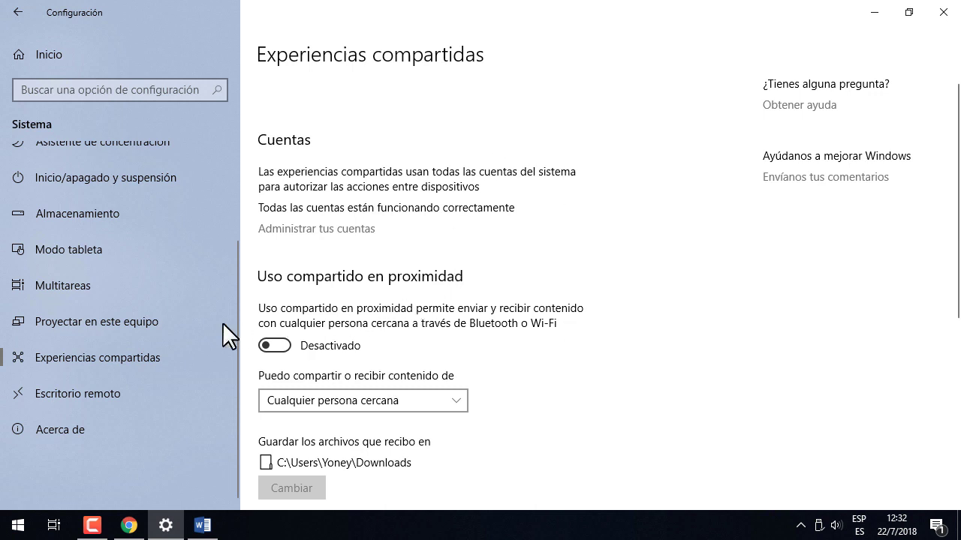
- Examine the Escritorio remoto settings, revisiting the Experiencias compartidas and Proyectar en este equipo pages for comparison
left_click(85, 391)
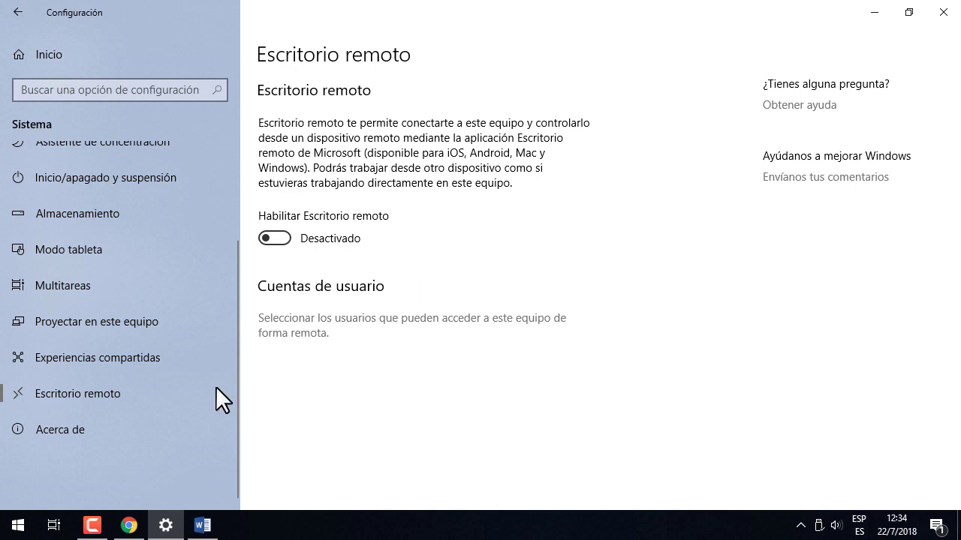
left_click(88, 351)
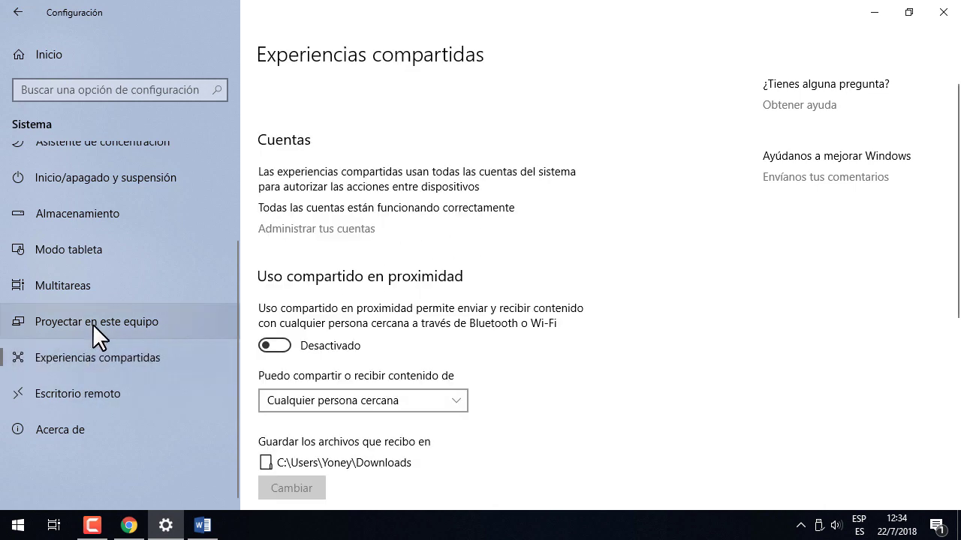
left_click(92, 320)
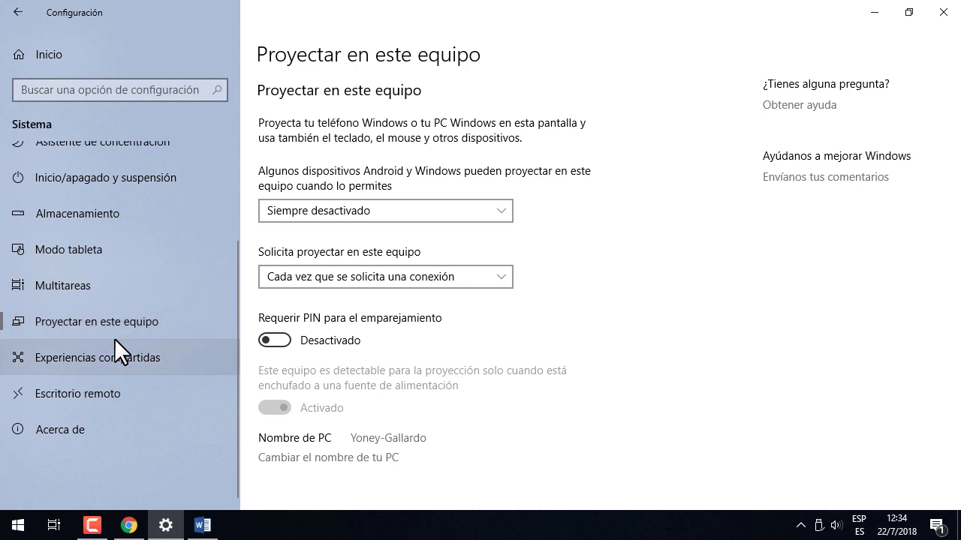
left_click(92, 396)
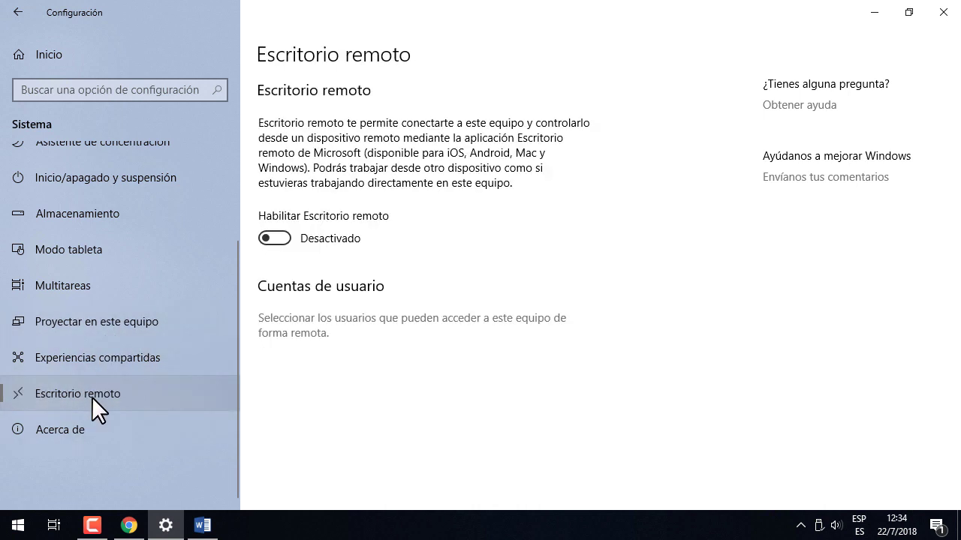
- Review the protection status and device specifications under Acerca de, and return to the Configuración de Windows home page
left_click(62, 430)
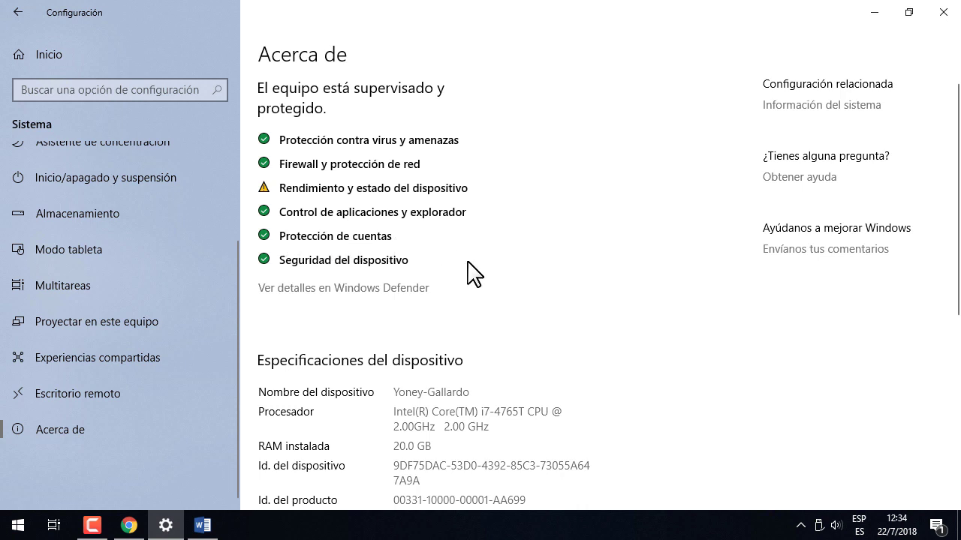
scroll(467, 272, "down", 4)
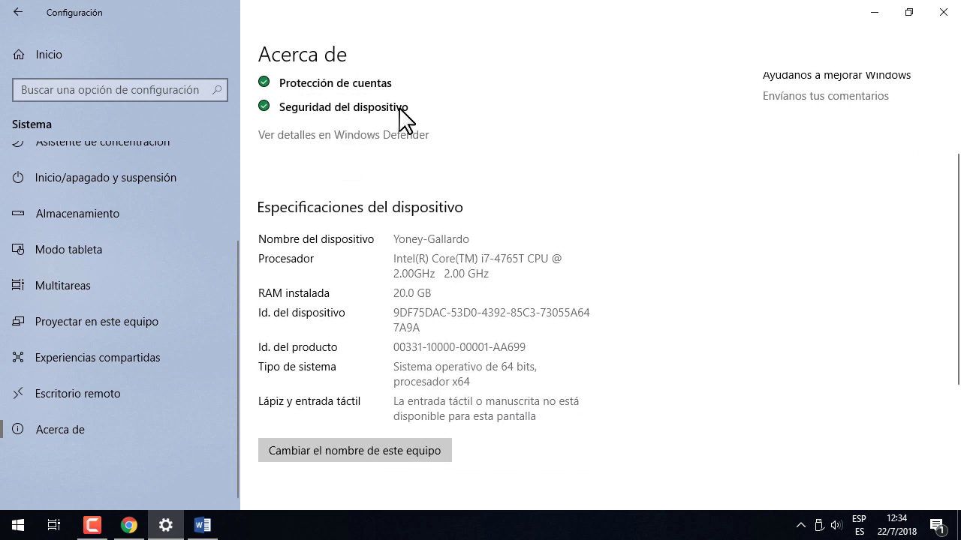
scroll(420, 350, "down", 4)
scroll(415, 338, "up", 4)
scroll(129, 352, "up", 4)
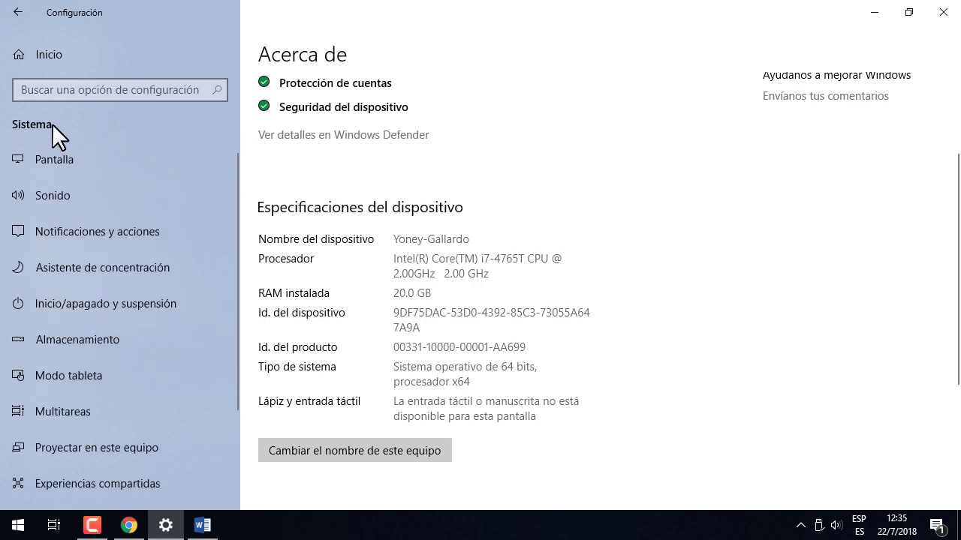
left_click(9, 13)
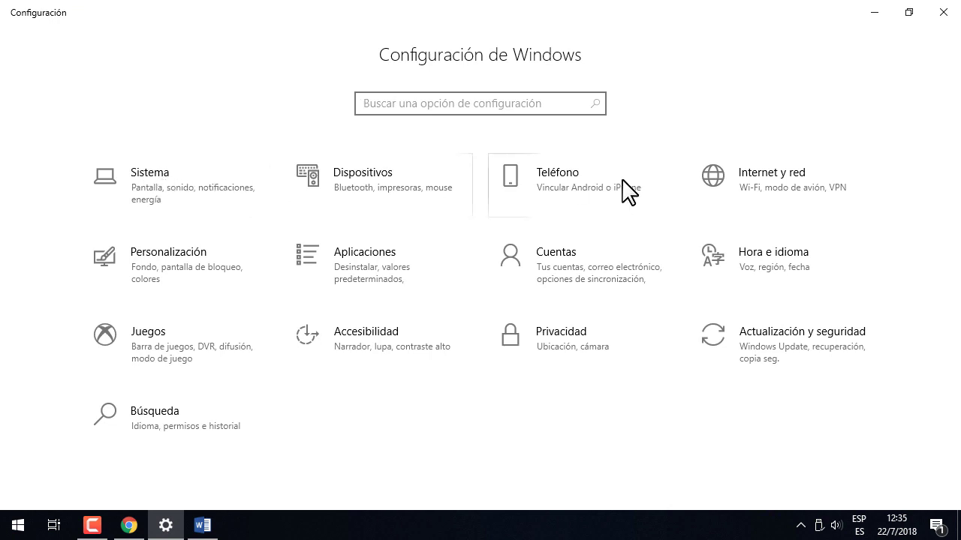